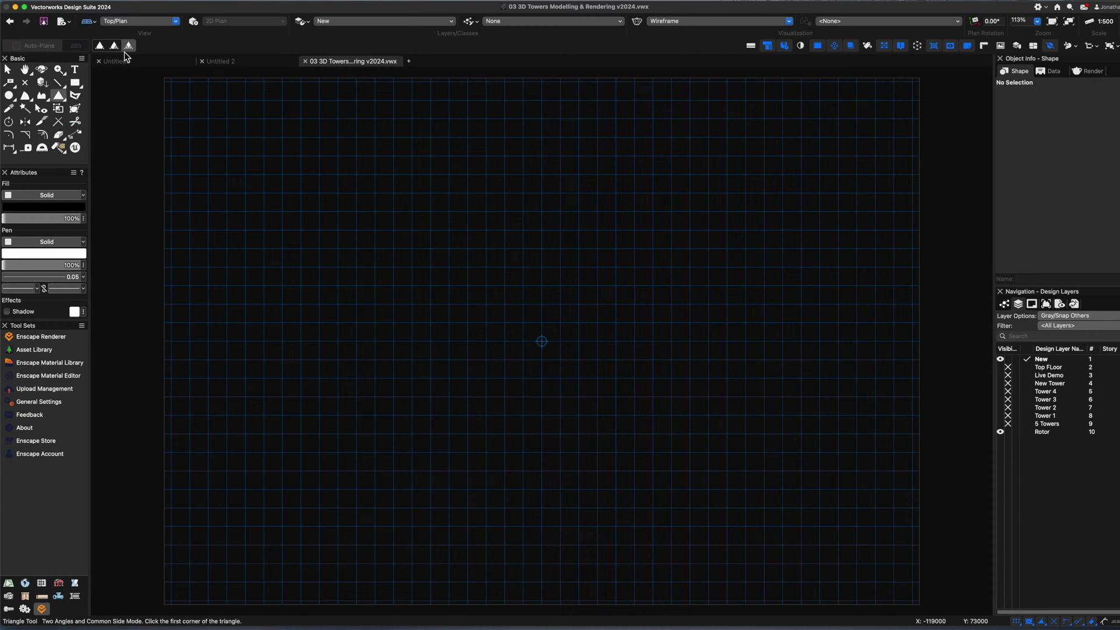
Draw an equilateral triangle with 60 m sides and move it so its base midpoint sits on the origin.
{"action": "left_click", "coordinate": [100, 46]}
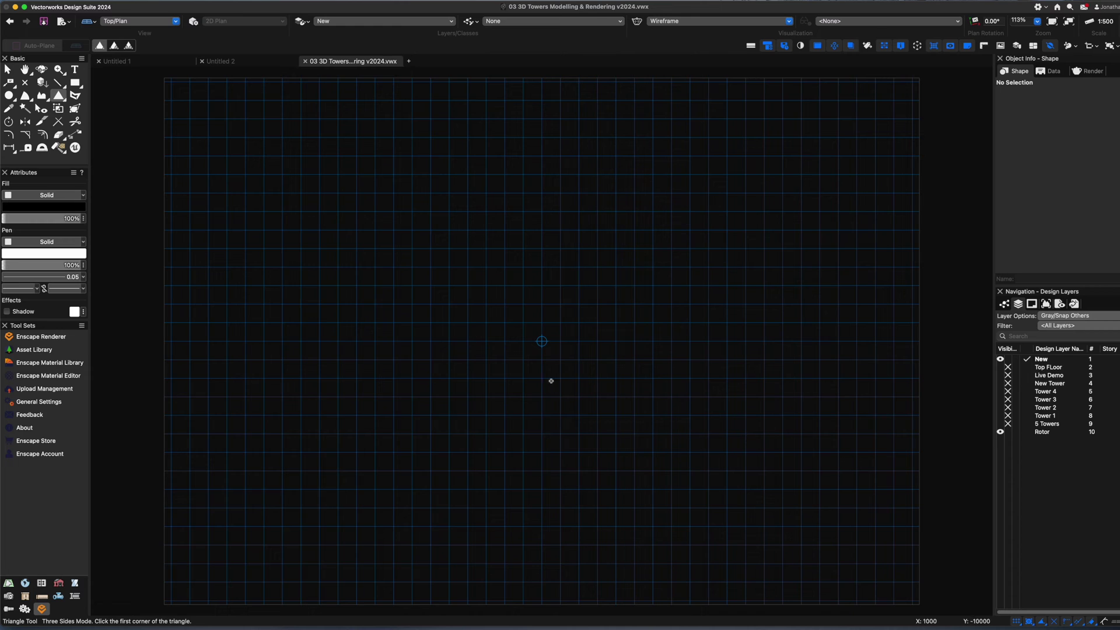
{"action": "left_click", "coordinate": [542, 342]}
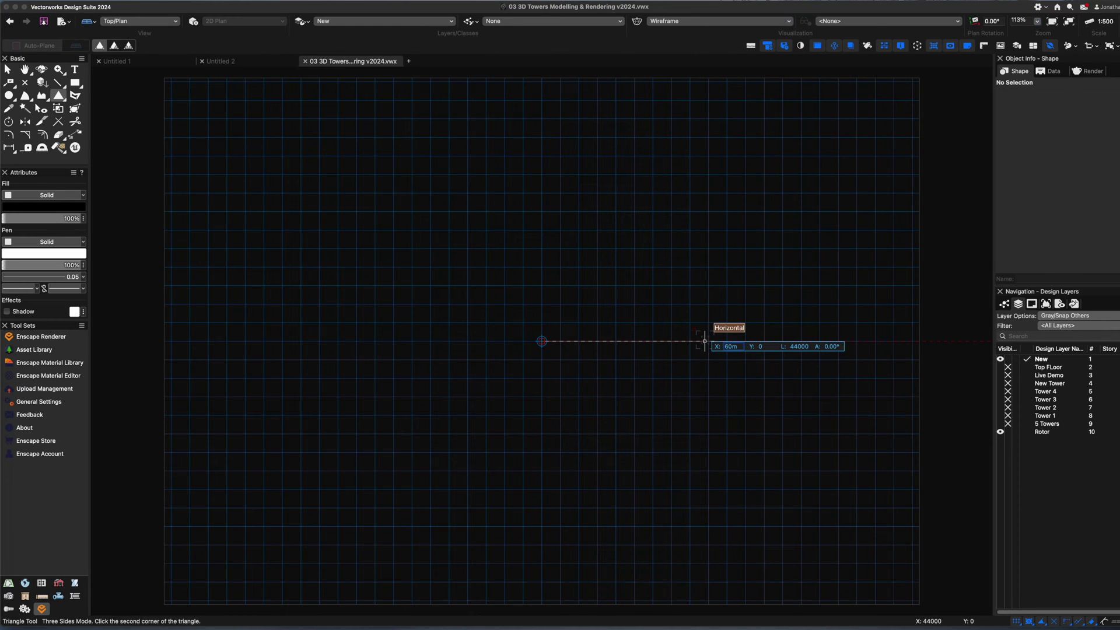
{"action": "left_click", "coordinate": [764, 341]}
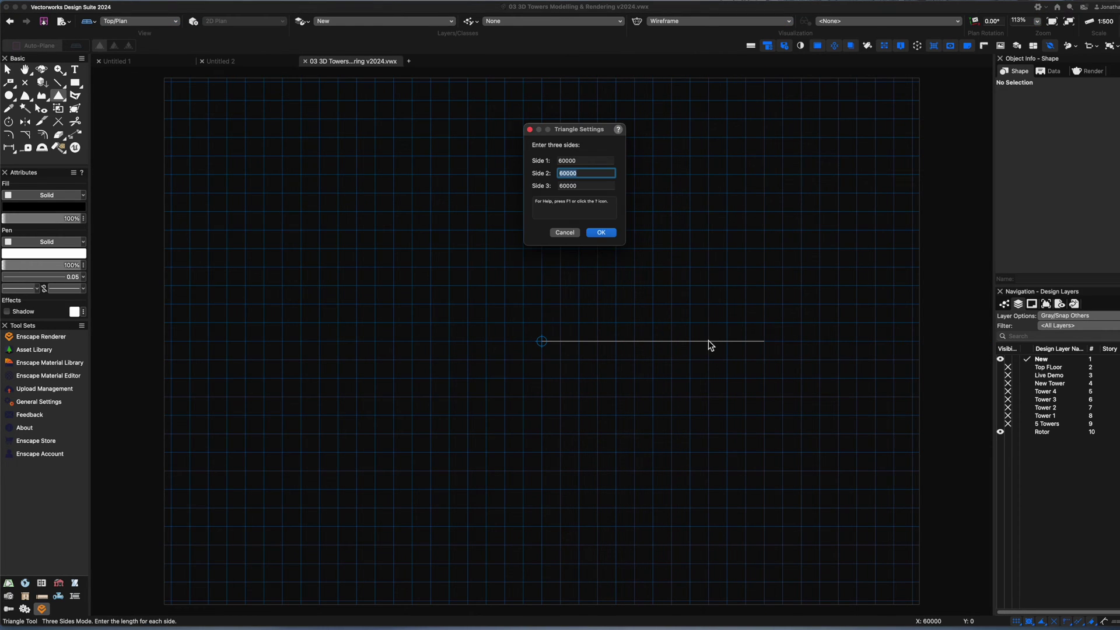
{"action": "left_click", "coordinate": [600, 233]}
{"action": "left_click", "coordinate": [613, 195]}
{"action": "key", "text": "x"}
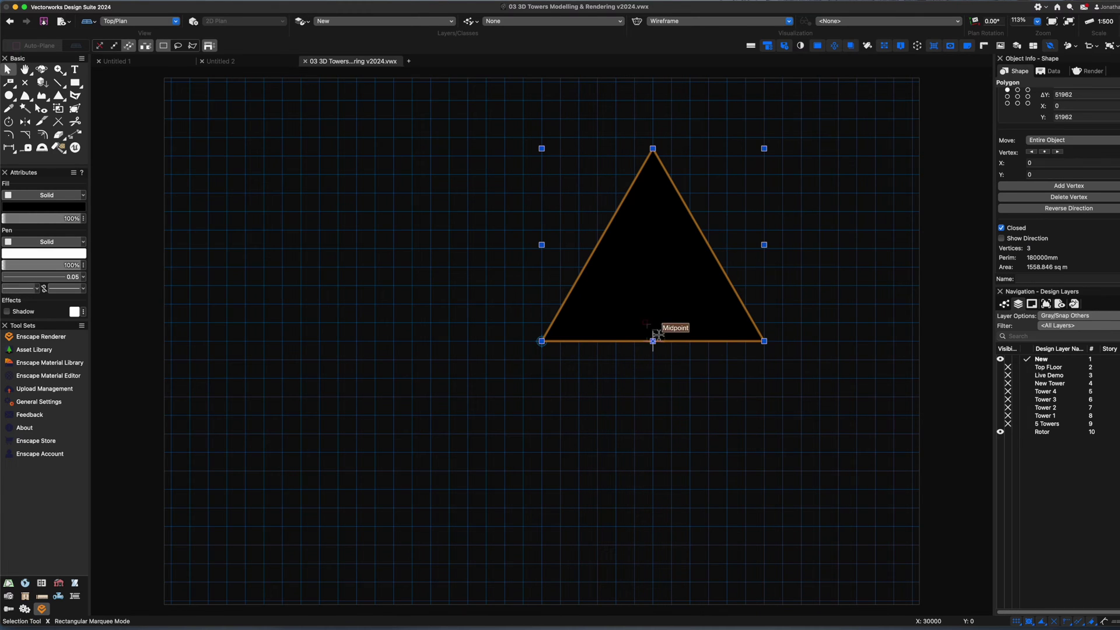
{"action": "left_click_drag", "start_coordinate": [652, 341], "coordinate": [542, 342]}
{"action": "key", "text": "alt+shift+m"}
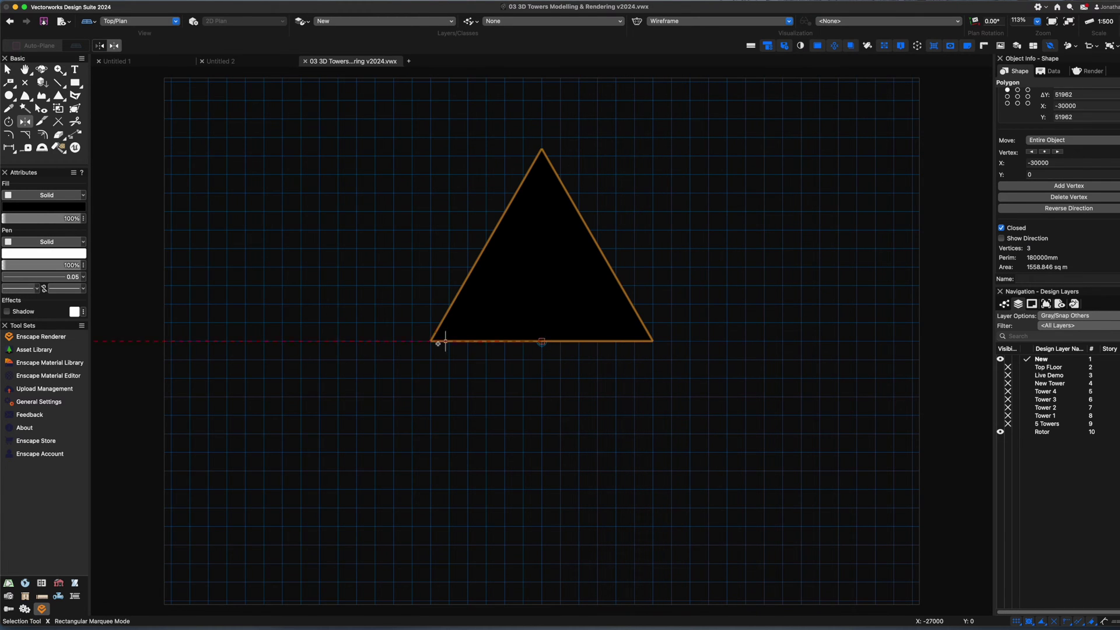
{"action": "left_click", "coordinate": [445, 341]}
{"action": "key", "text": "Escape"}
{"action": "key", "text": "x"}
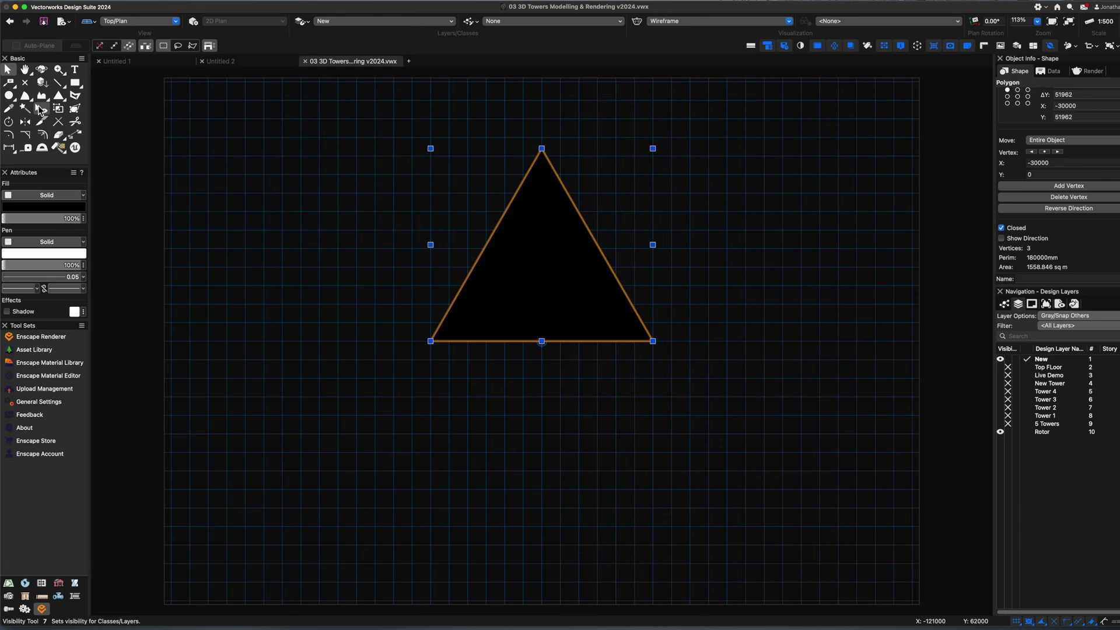
Mirror a duplicate of the triangle across its base and merge both triangles into one rhombus with Add Surface.
{"action": "left_click", "coordinate": [25, 121]}
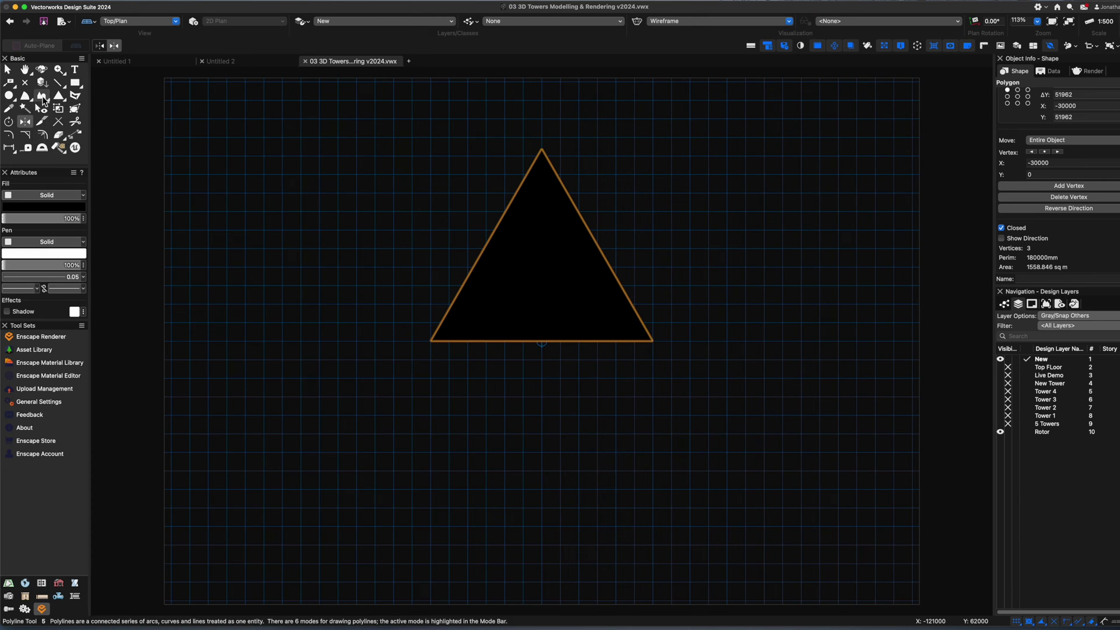
{"action": "left_click", "coordinate": [448, 340]}
{"action": "left_click", "coordinate": [653, 342]}
{"action": "key", "text": "x"}
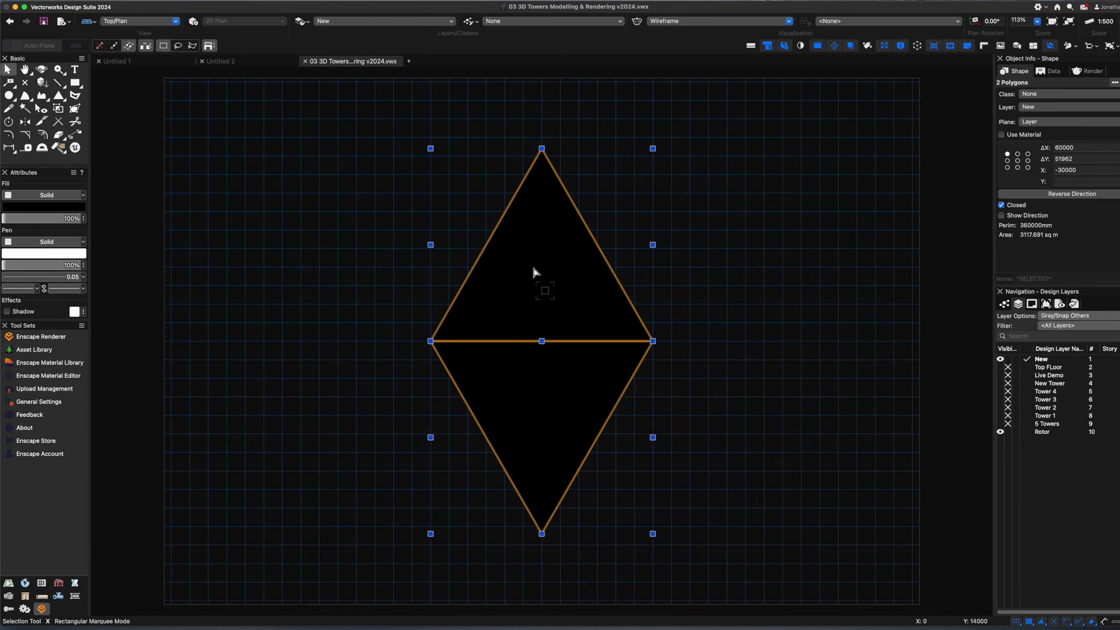
{"action": "right_click", "coordinate": [534, 272]}
{"action": "left_click", "coordinate": [548, 257]}
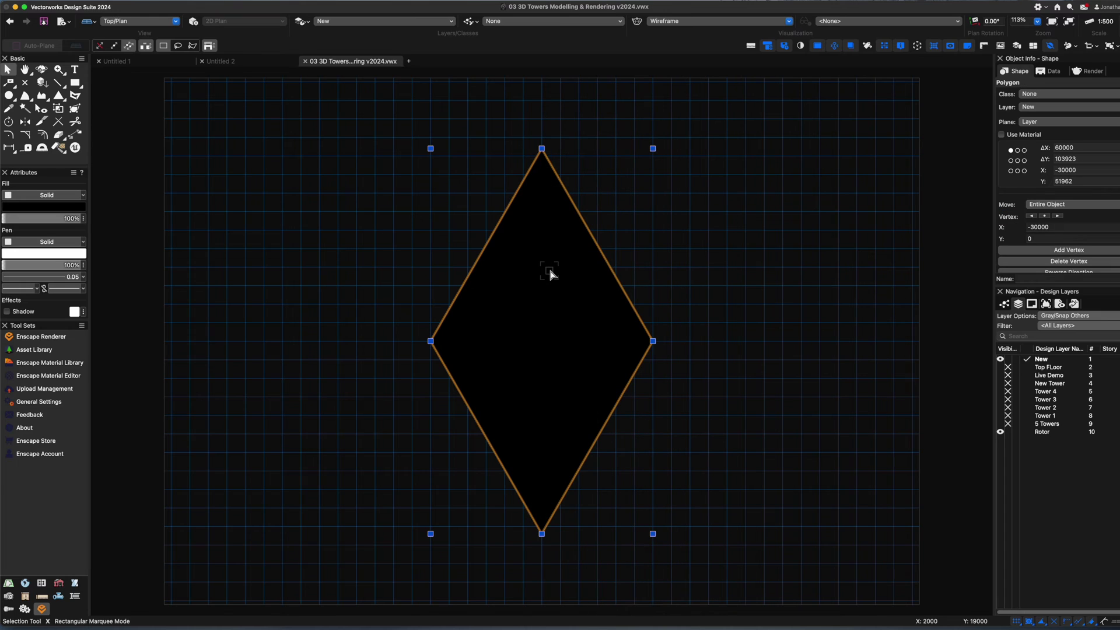
Copy the rhombus, paste it in place, and rotate one of the two by 90°.
{"action": "right_click", "coordinate": [548, 273]}
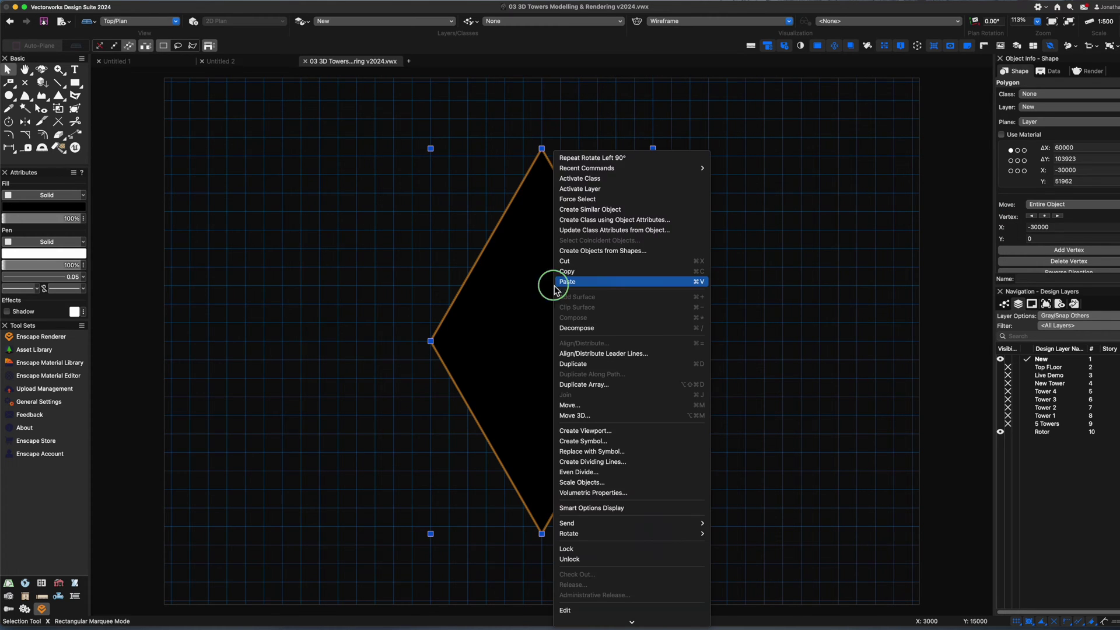
{"action": "left_click", "coordinate": [584, 272]}
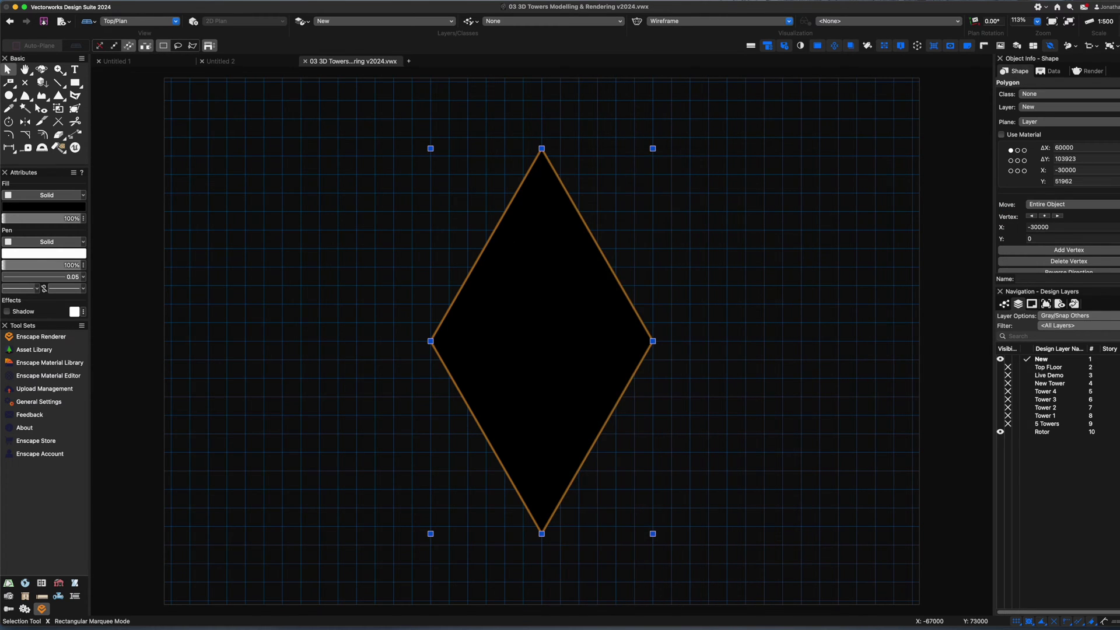
{"action": "left_click", "coordinate": [99, 1]}
{"action": "left_click", "coordinate": [103, 86]}
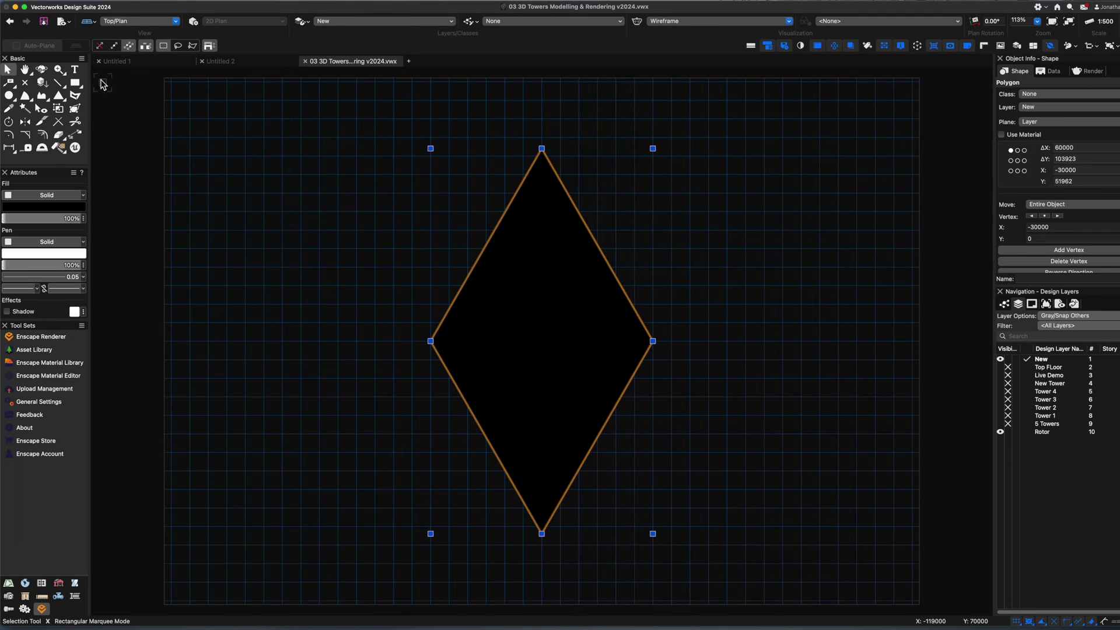
{"action": "double_click", "coordinate": [9, 122]}
{"action": "type", "text": "9"}
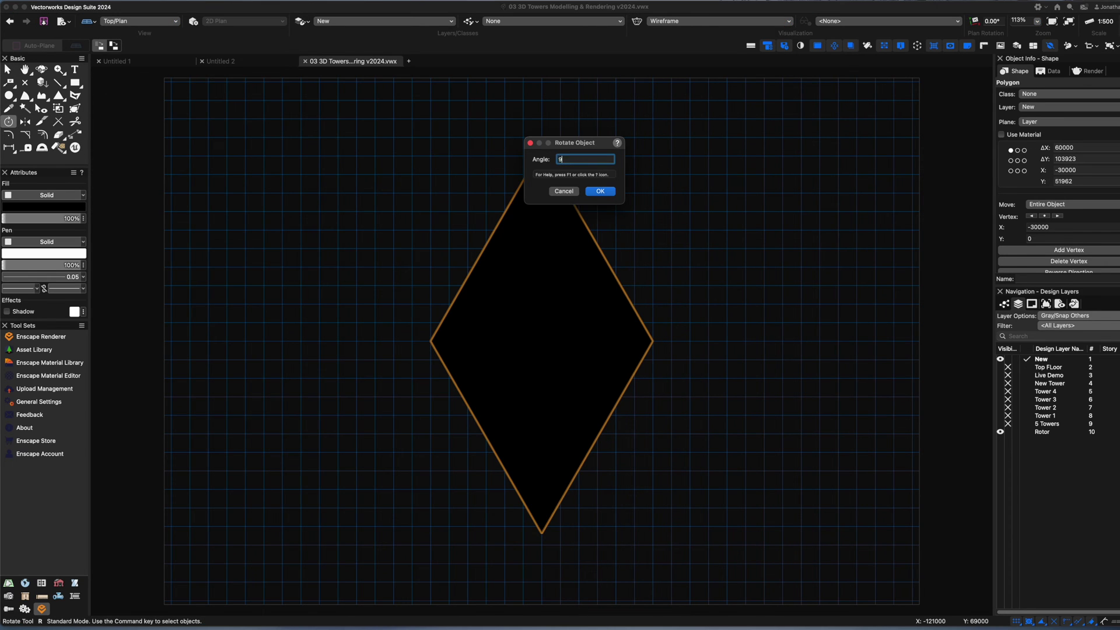
{"action": "type", "text": "0"}
{"action": "key", "text": "Return"}
{"action": "key", "text": "super+a"}
{"action": "key", "text": "x"}
{"action": "right_click", "coordinate": [535, 208]}
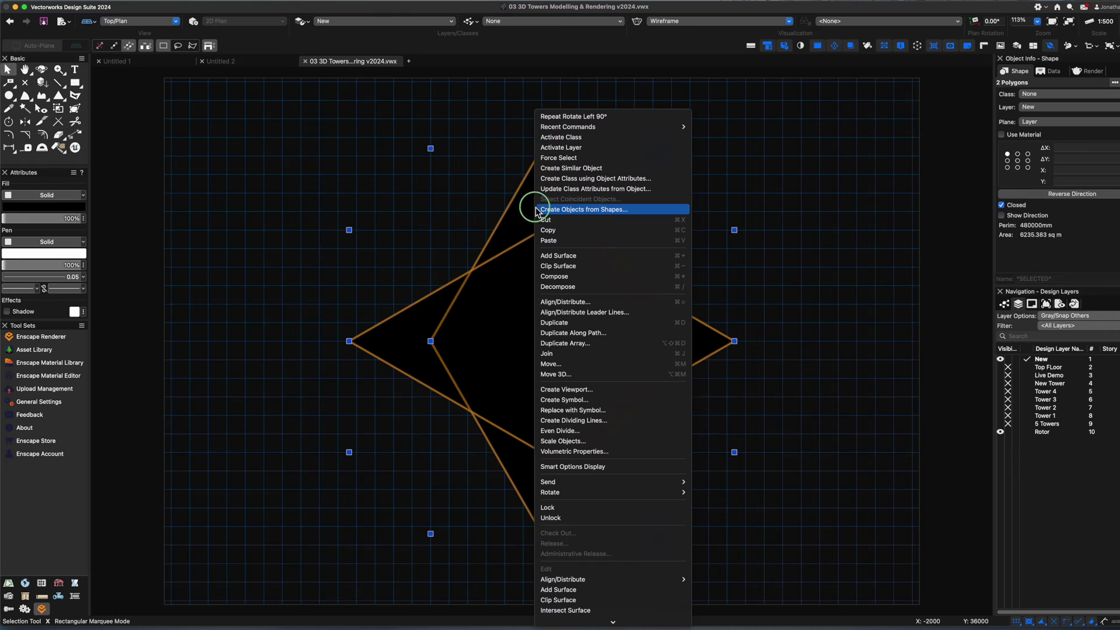
{"action": "left_click", "coordinate": [473, 208]}
In a right isometric view, extrude the rhombus elongated along X upward by 180000 mm with the Push/Pull tool.
{"action": "key", "text": "3"}
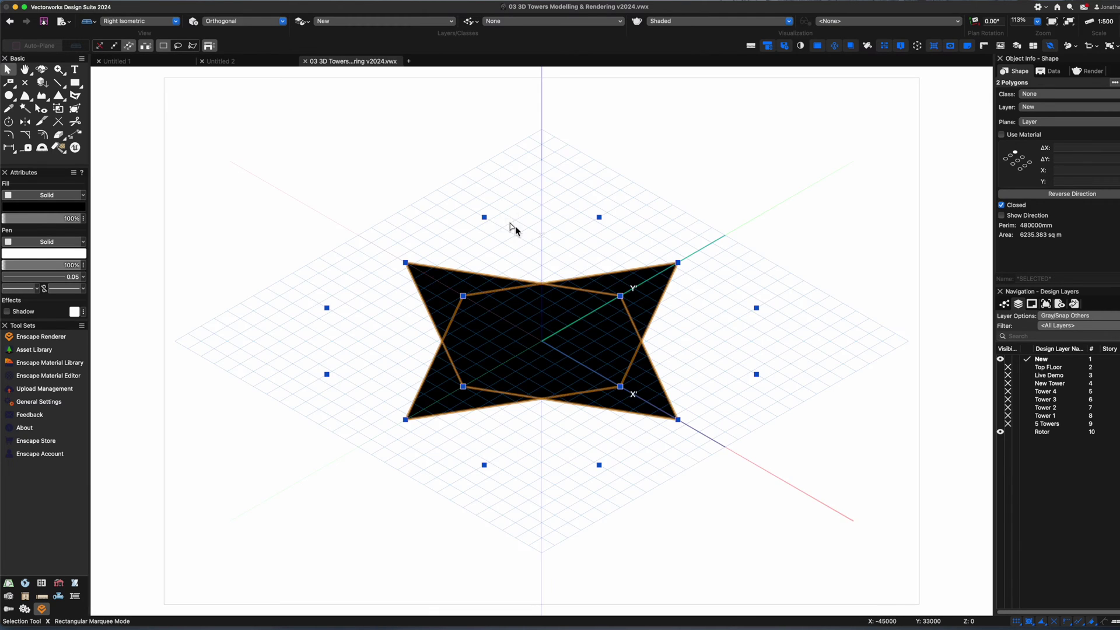
{"action": "left_click", "coordinate": [513, 181]}
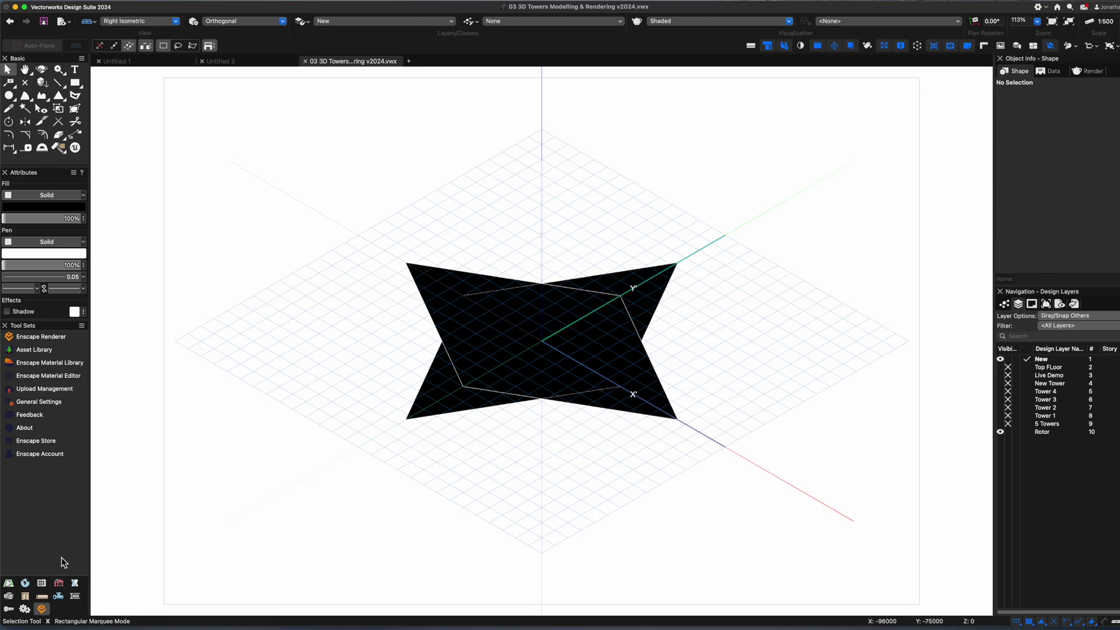
{"action": "left_click_drag", "start_coordinate": [75, 584], "coordinate": [168, 271]}
{"action": "left_click", "coordinate": [149, 192]}
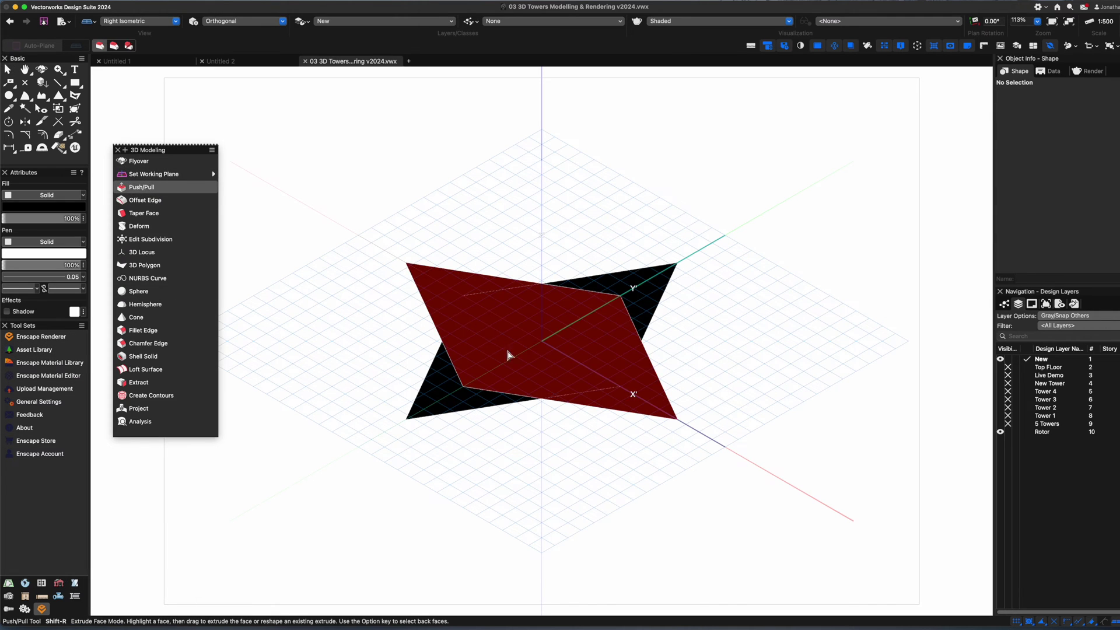
{"action": "scroll", "coordinate": [510, 357], "scroll_direction": "down", "scroll_amount": 6}
{"action": "scroll", "coordinate": [513, 357], "scroll_direction": "up", "scroll_amount": 3}
{"action": "left_click", "coordinate": [524, 367]}
{"action": "left_click_drag", "start_coordinate": [530, 328], "coordinate": [538, 170]}
{"action": "type", "text": "180"}
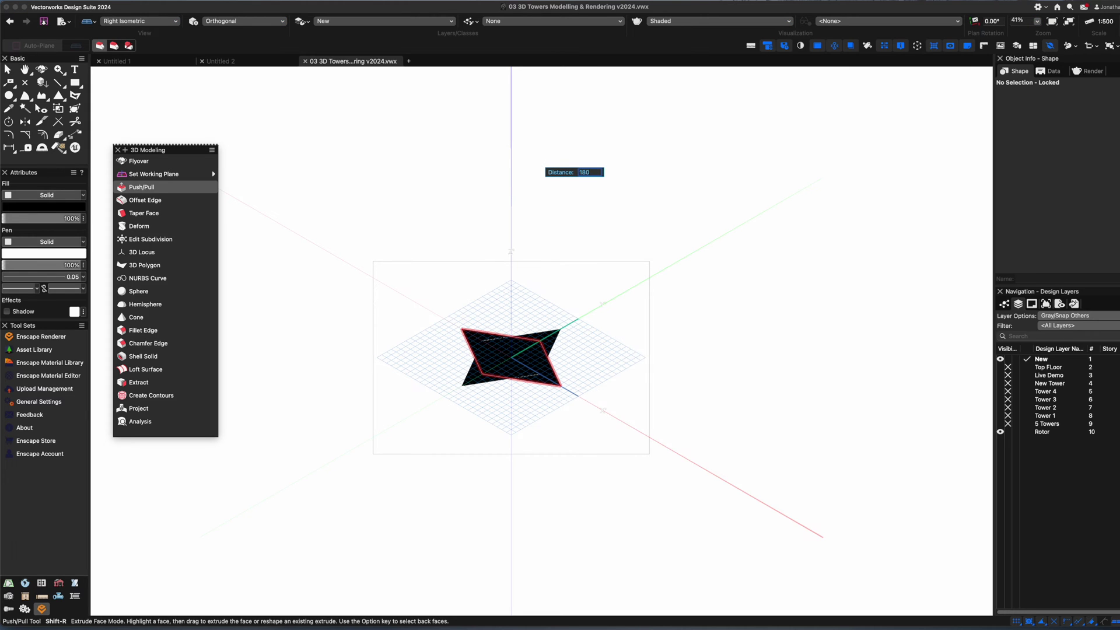
{"action": "type", "text": "000"}
{"action": "key", "text": "Return"}
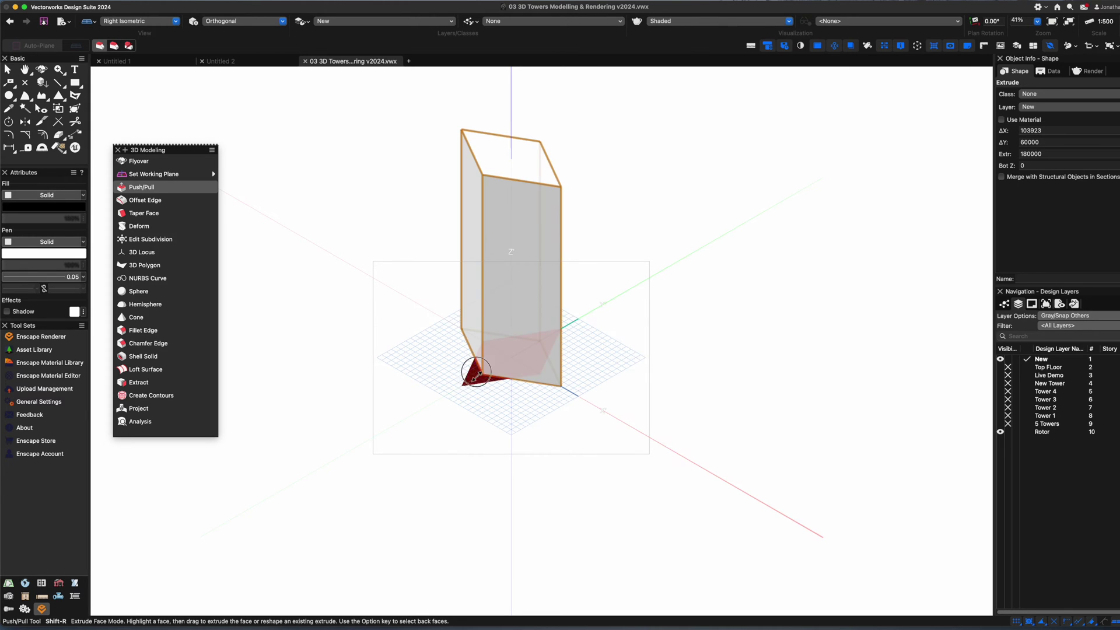
Extrude the other crossing rhombus upward by 150000 mm.
{"action": "left_click", "coordinate": [476, 372]}
{"action": "type", "text": "150000"}
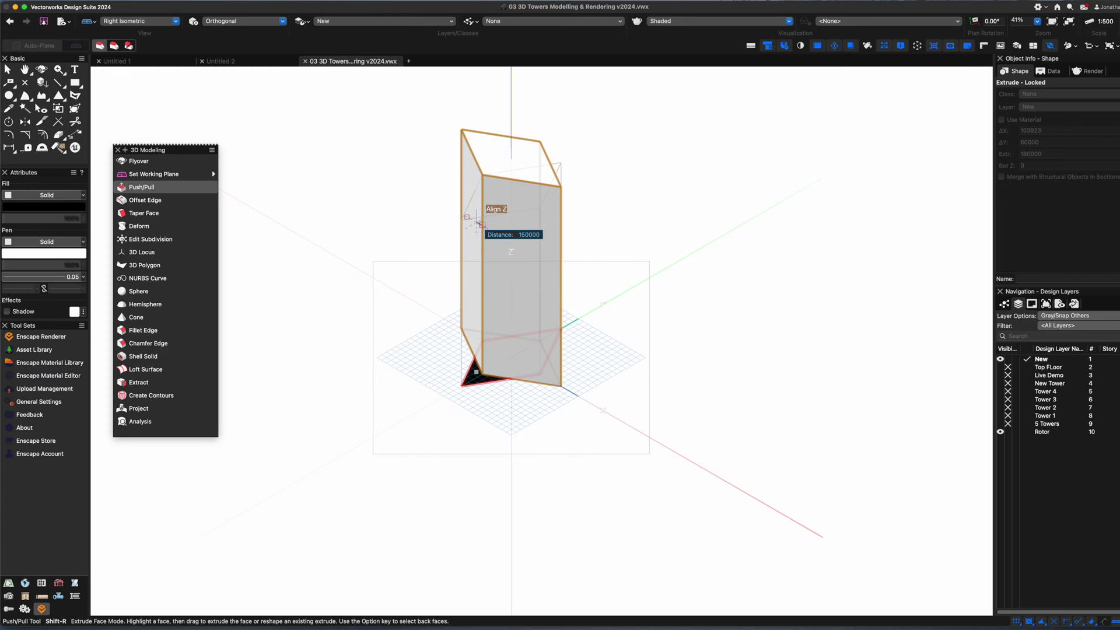
{"action": "key", "text": "Return"}
Examine how the two crossing extrusions intersect from another angle, selecting both to highlight their outlines.
{"action": "key", "text": "shift+c"}
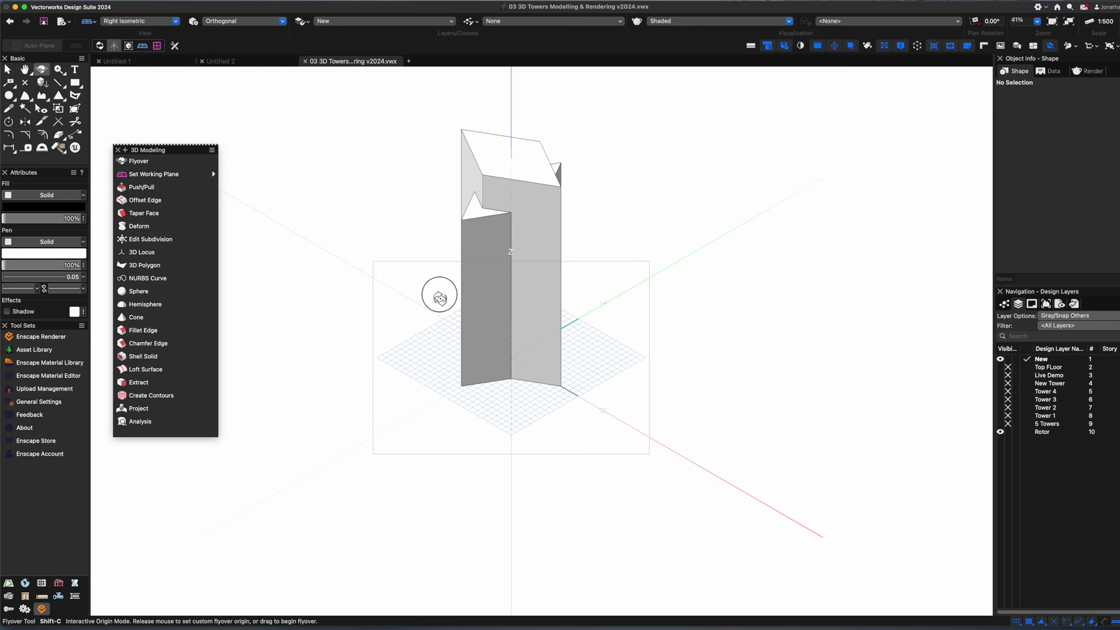
{"action": "left_click_drag", "start_coordinate": [439, 299], "coordinate": [544, 293]}
{"action": "key", "text": "c"}
{"action": "left_click_drag", "start_coordinate": [422, 131], "coordinate": [670, 444]}
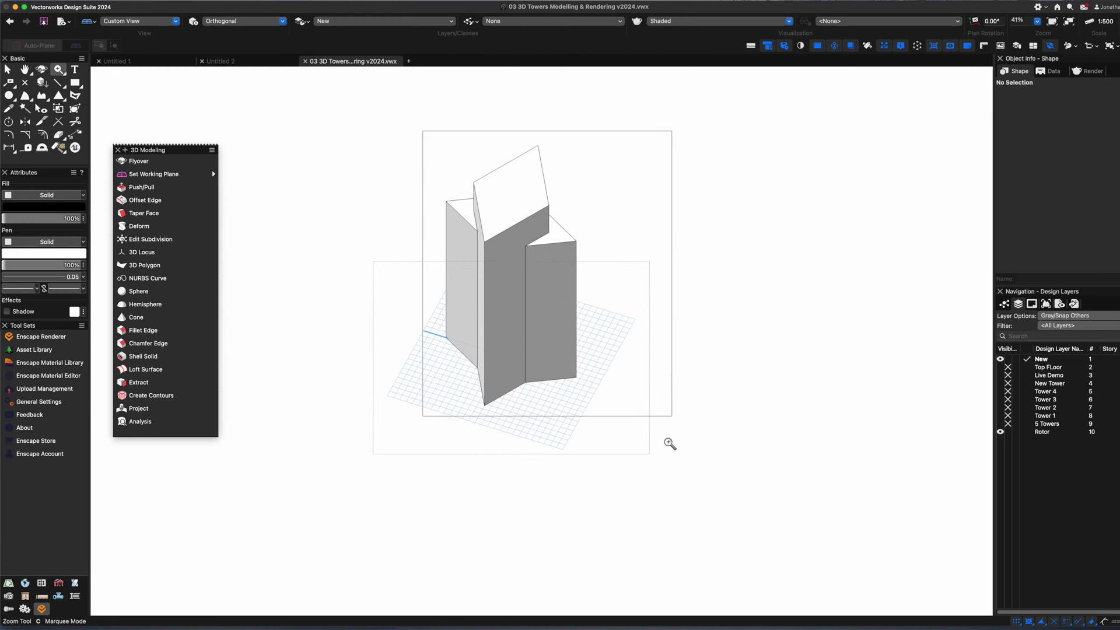
{"action": "key", "text": "x"}
{"action": "left_click", "coordinate": [491, 222]}
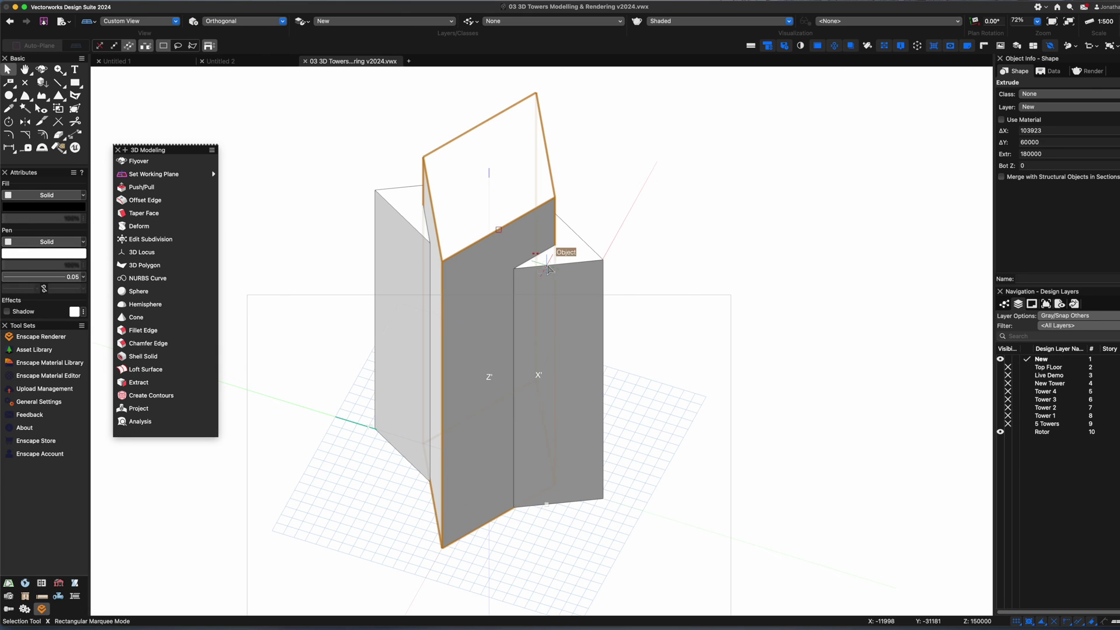
{"action": "left_click", "coordinate": [547, 270], "text": "shift"}
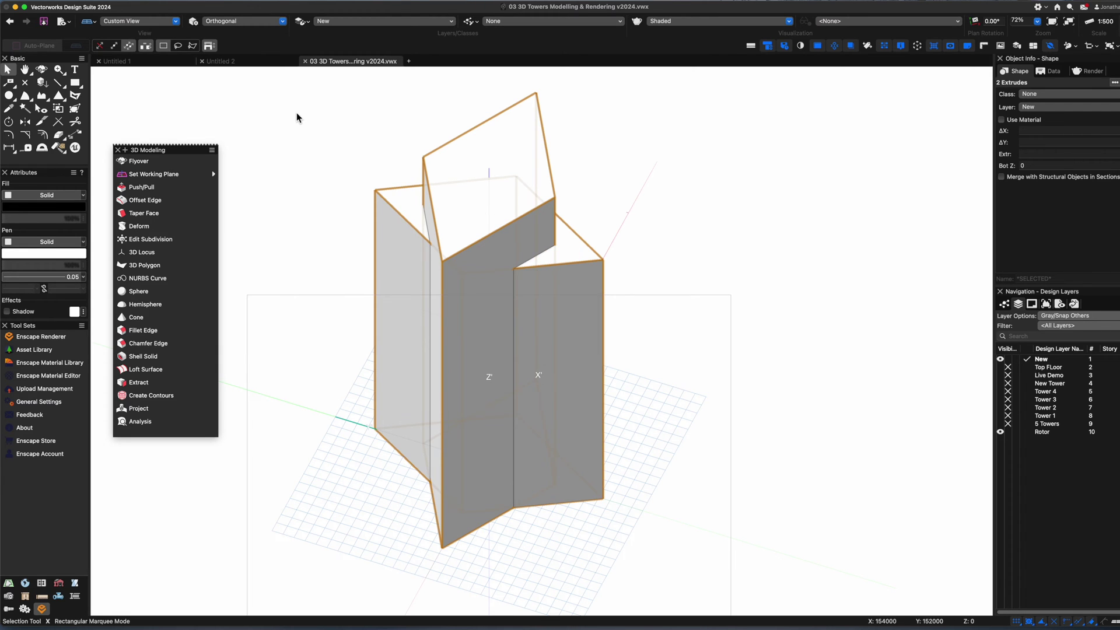
{"action": "left_click", "coordinate": [321, 131]}
Taper the shorter extrusion inward with the Deform tool, centring the taper on the tall extrusion's top face.
{"action": "key", "text": "3"}
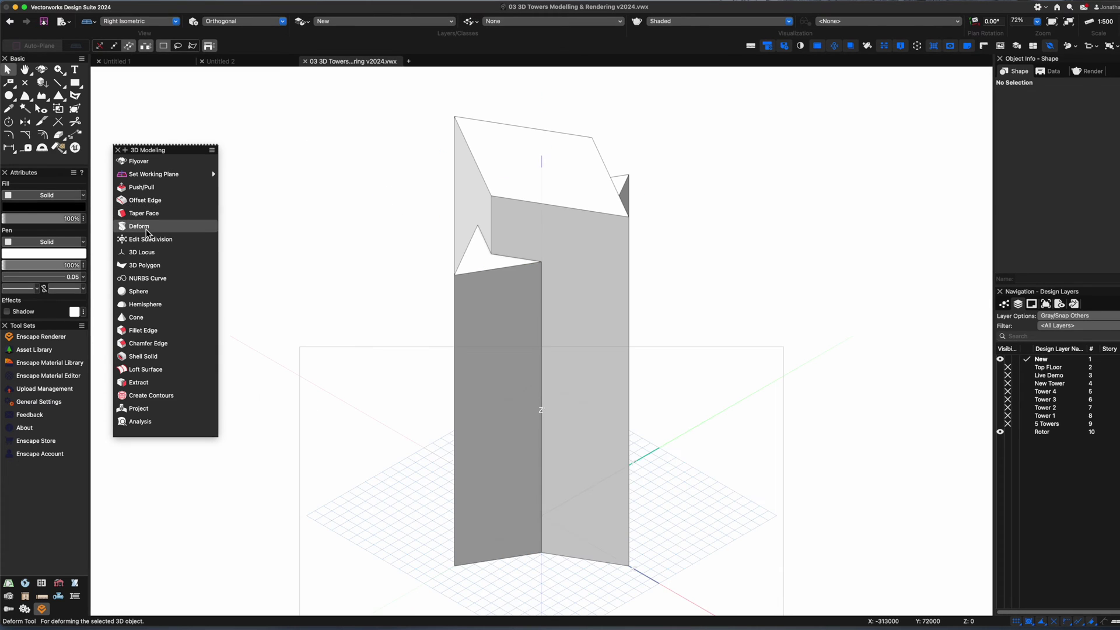
{"action": "left_click", "coordinate": [133, 48]}
{"action": "left_click", "coordinate": [490, 555]}
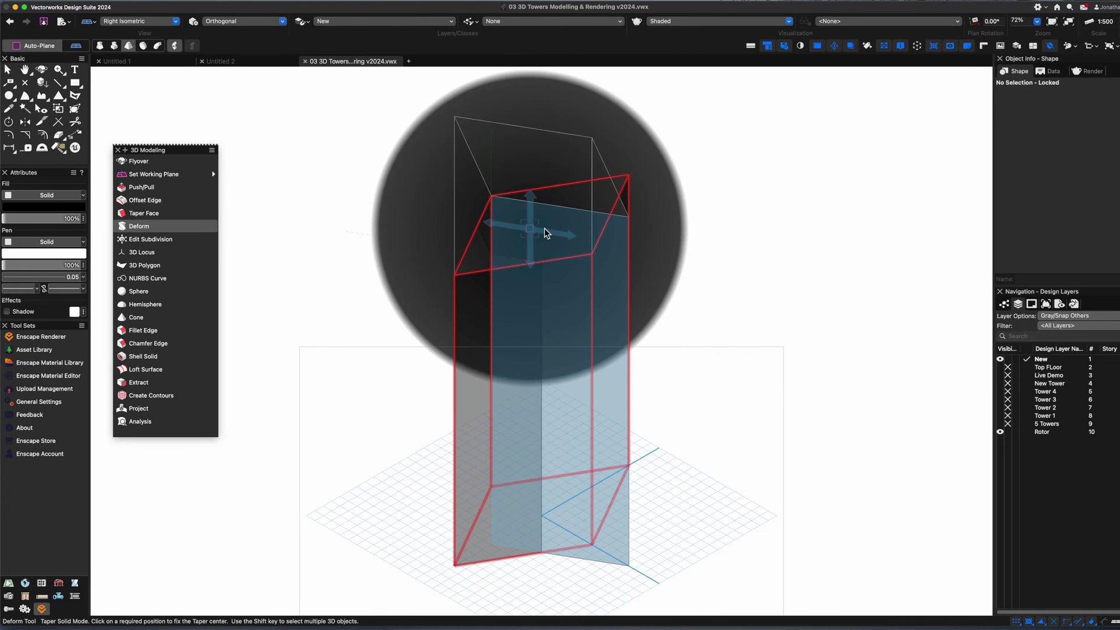
{"action": "left_click", "coordinate": [542, 167]}
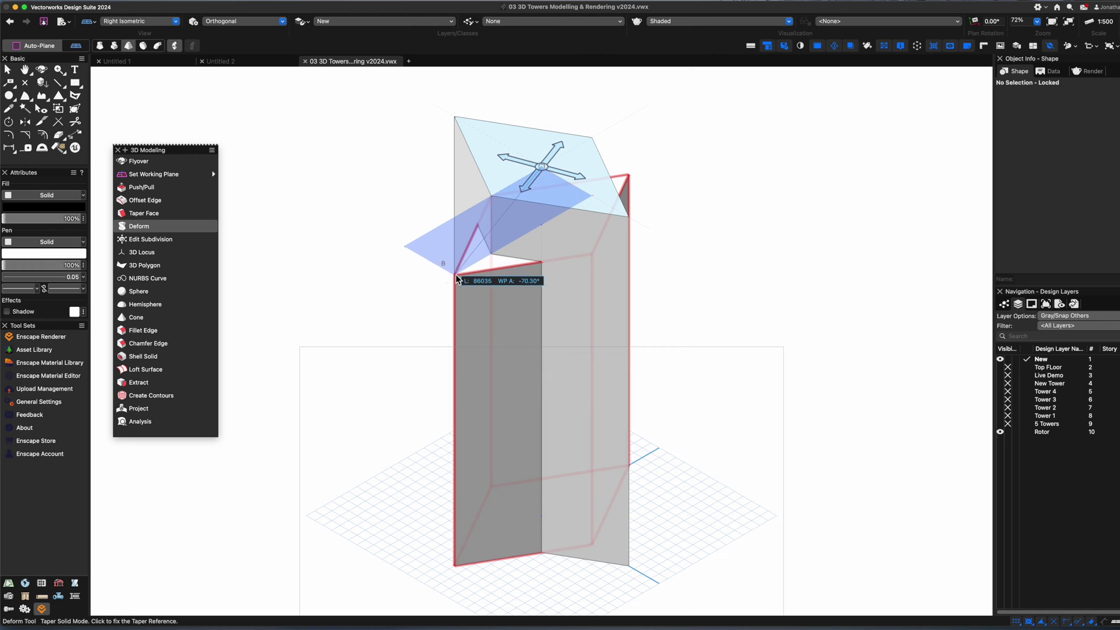
{"action": "left_click", "coordinate": [457, 279]}
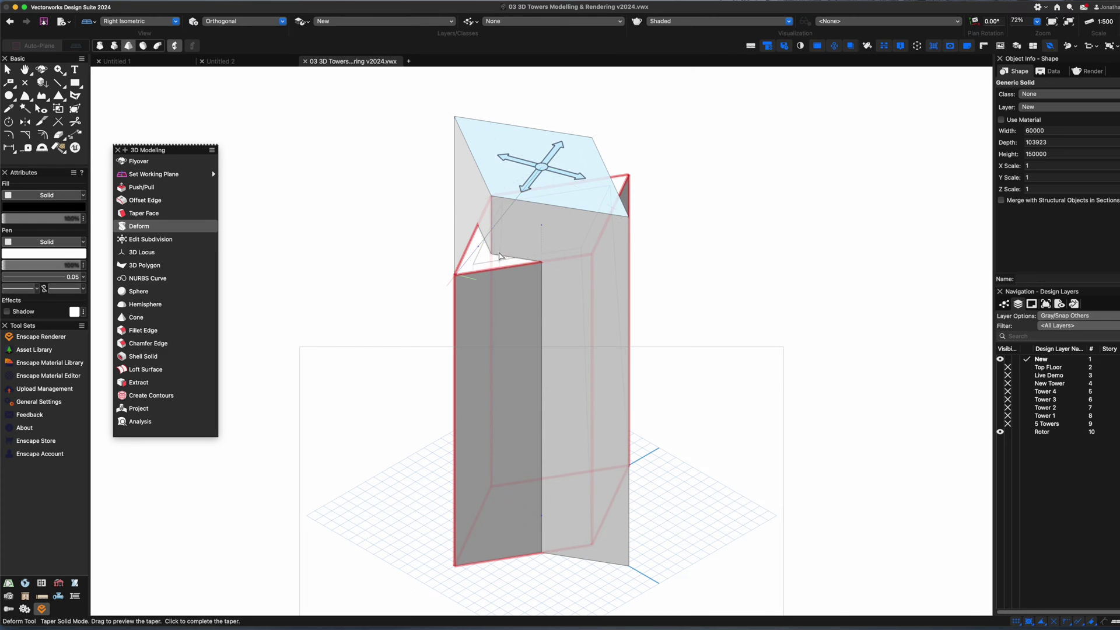
{"action": "left_click", "coordinate": [499, 255]}
{"action": "key", "text": "x"}
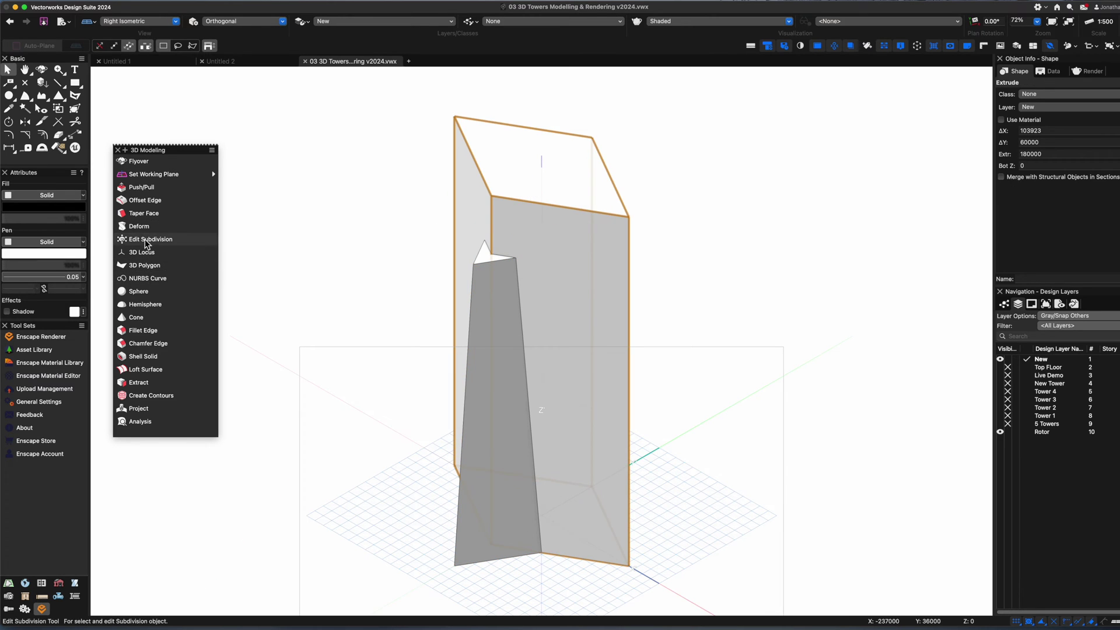
Taper the taller extrusion inward from the centre of its top face, using a top corner as the reference.
{"action": "left_click", "coordinate": [139, 226]}
{"action": "left_click", "coordinate": [543, 168]}
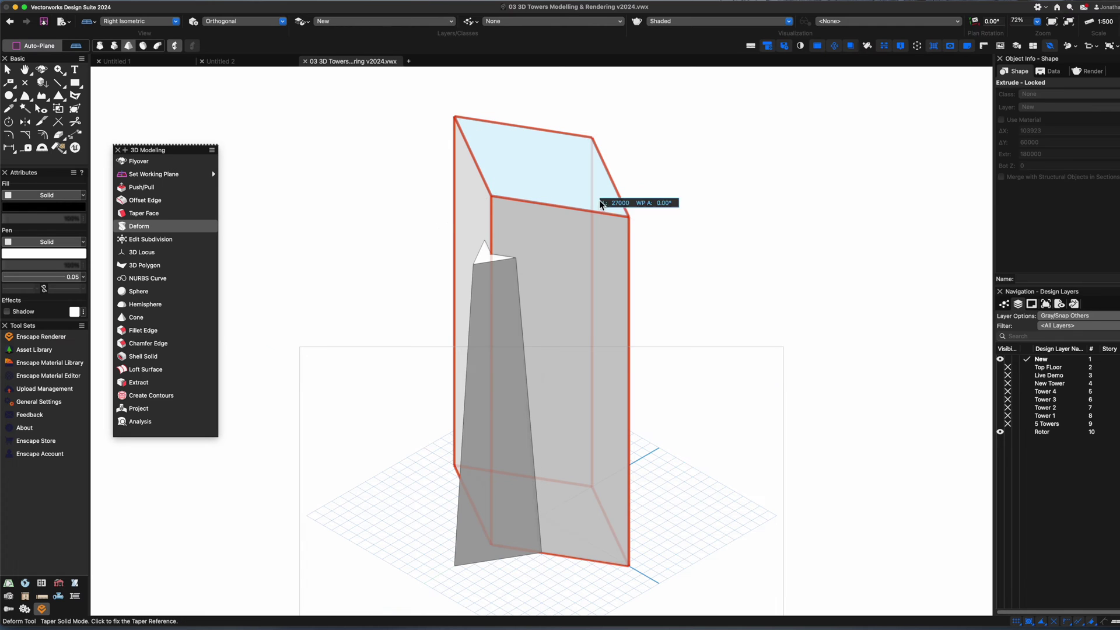
{"action": "left_click", "coordinate": [629, 217]}
{"action": "left_click", "coordinate": [585, 192]}
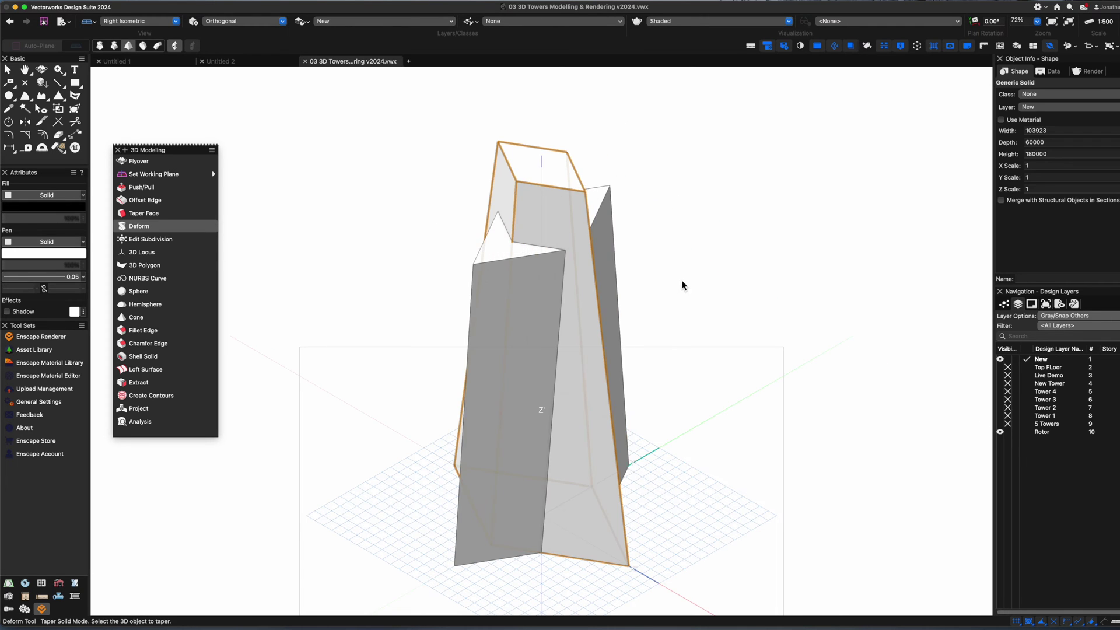
Copy the taller tapered solid to the clipboard and delete the original from the layer.
{"action": "key", "text": "shift+c"}
{"action": "left_click_drag", "start_coordinate": [665, 290], "coordinate": [361, 292]}
{"action": "left_click", "coordinate": [141, 252]}
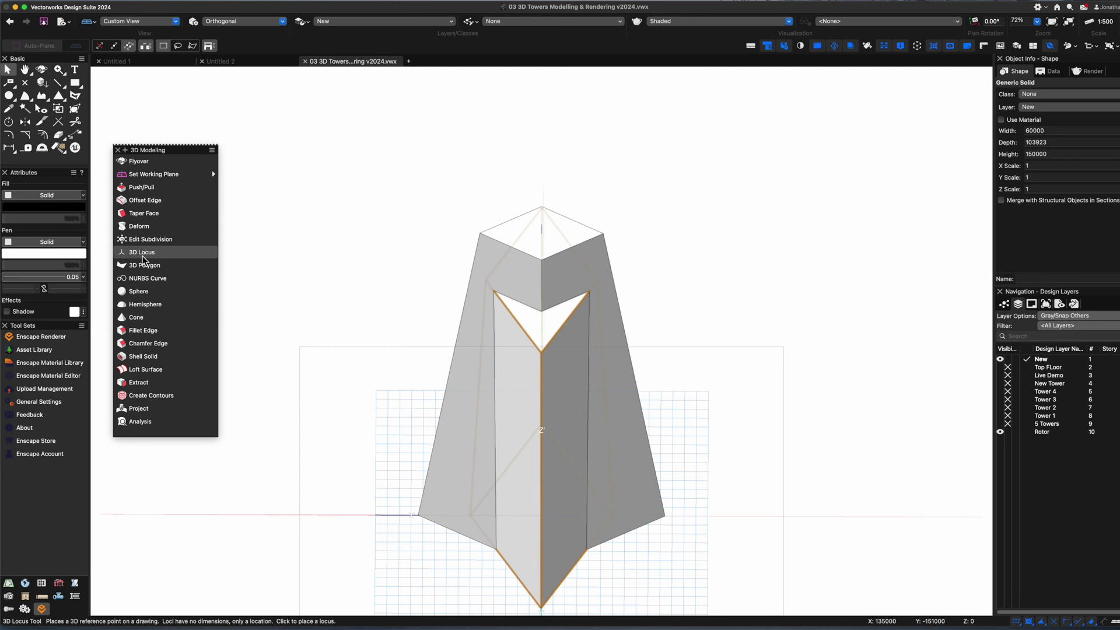
{"action": "key", "text": "x"}
{"action": "left_click", "coordinate": [544, 258]}
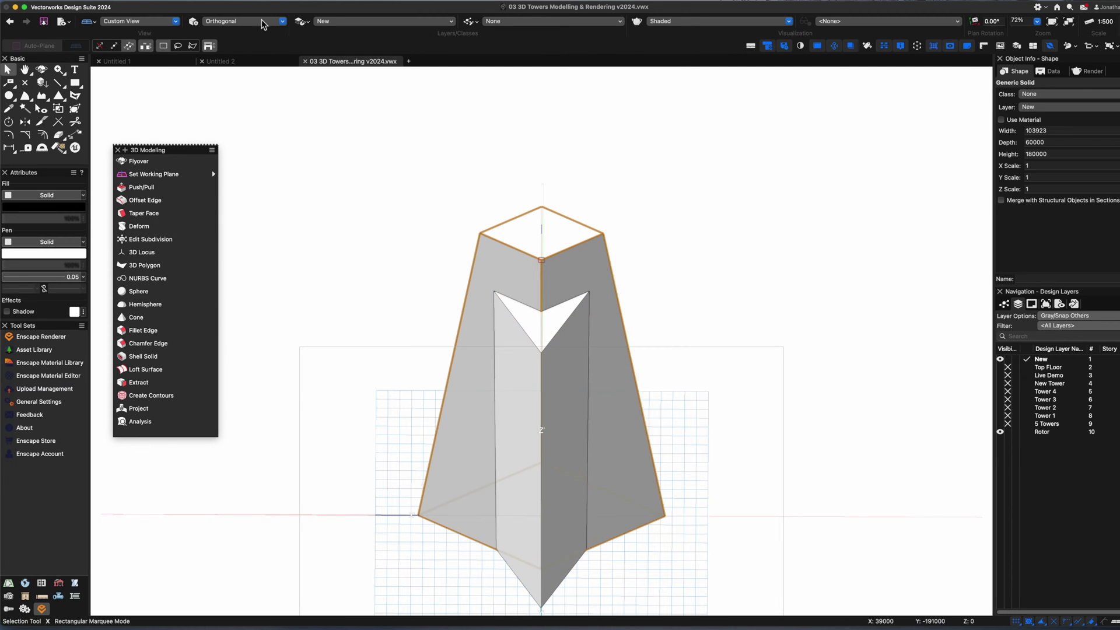
{"action": "left_click", "coordinate": [103, 1]}
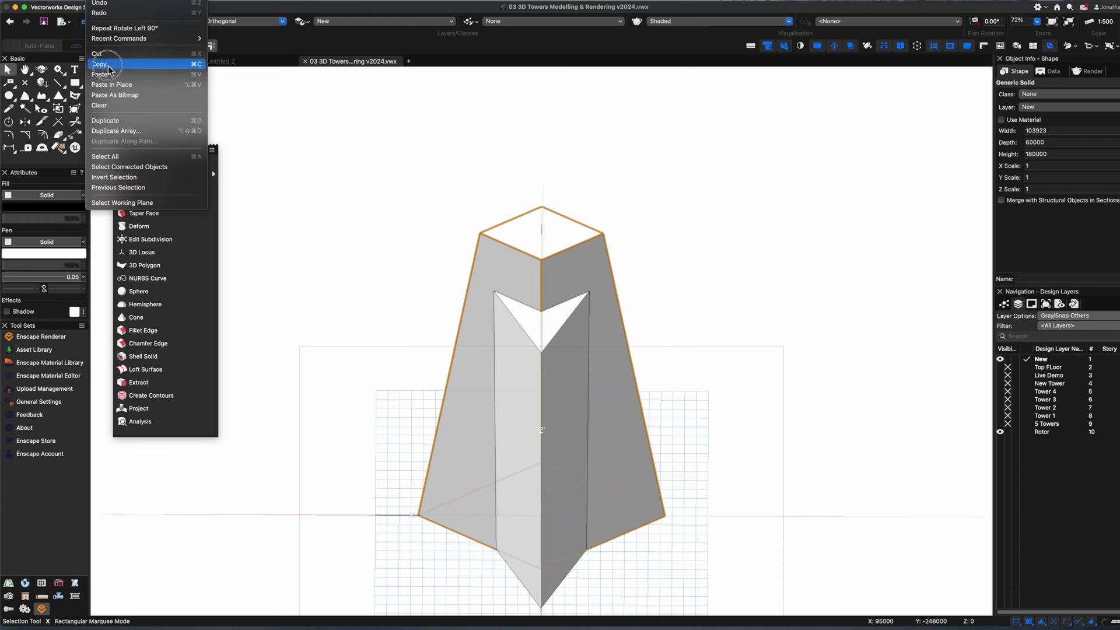
{"action": "left_click", "coordinate": [110, 65]}
{"action": "key", "text": "Delete"}
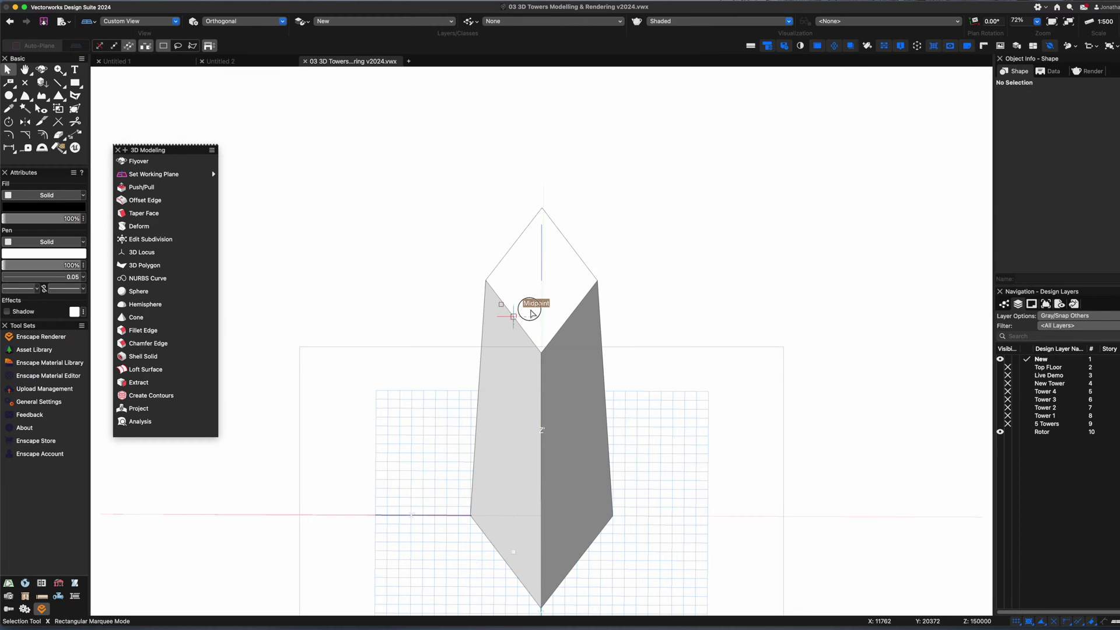
Twist the shorter tapered solid with the Deform tool, centring the twist on its top face and starting from a top corner.
{"action": "left_click", "coordinate": [528, 311]}
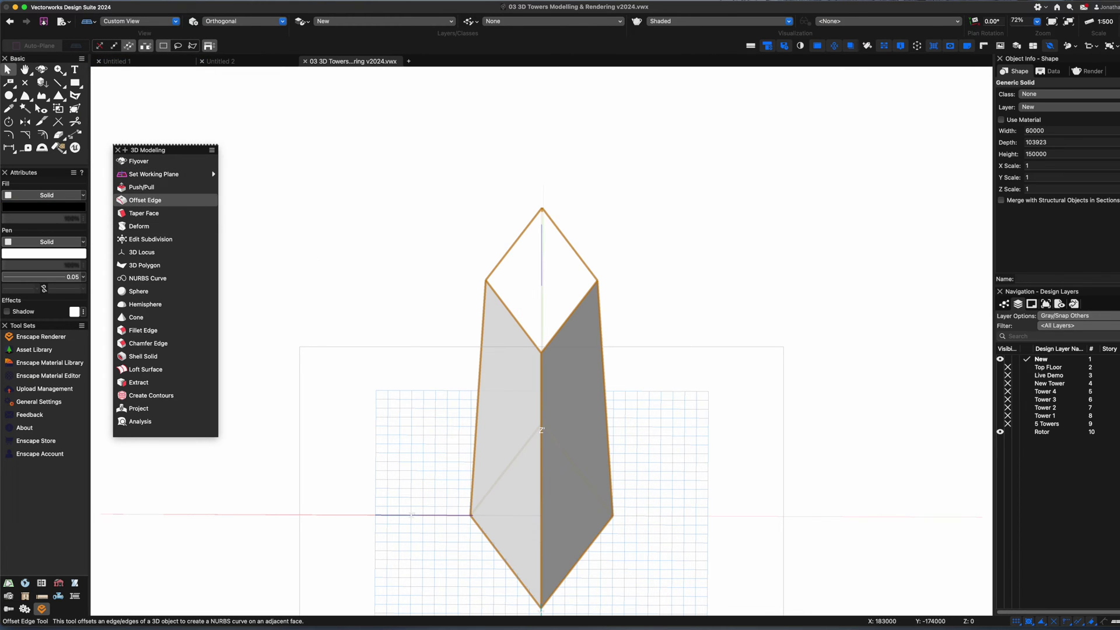
{"action": "key", "text": "super+3"}
{"action": "left_click", "coordinate": [139, 226]}
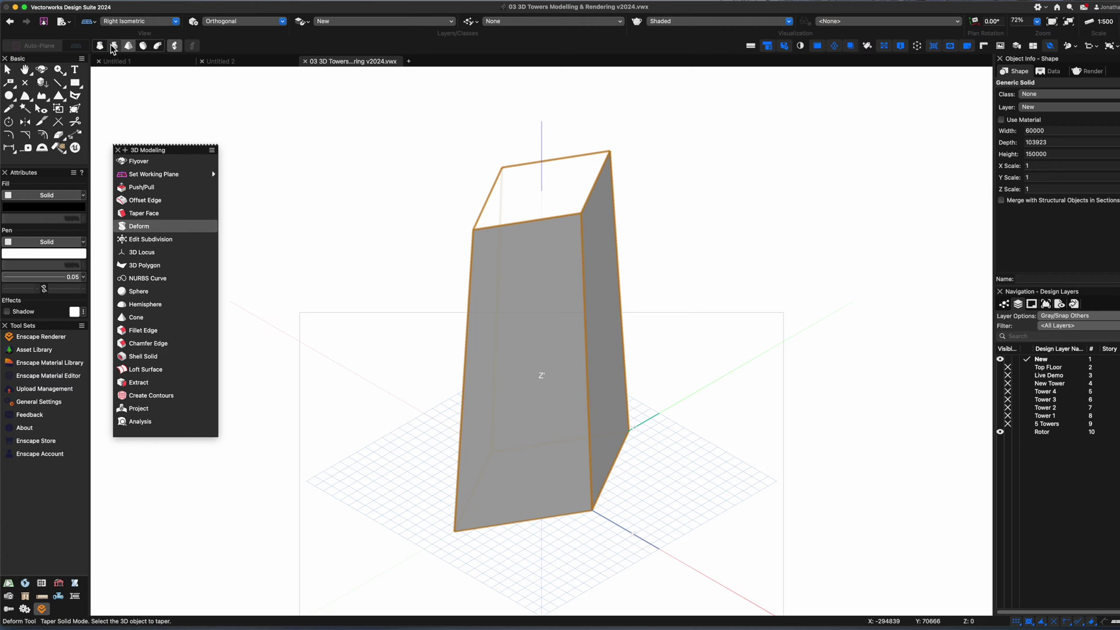
{"action": "left_click", "coordinate": [113, 47]}
{"action": "left_click", "coordinate": [496, 175]}
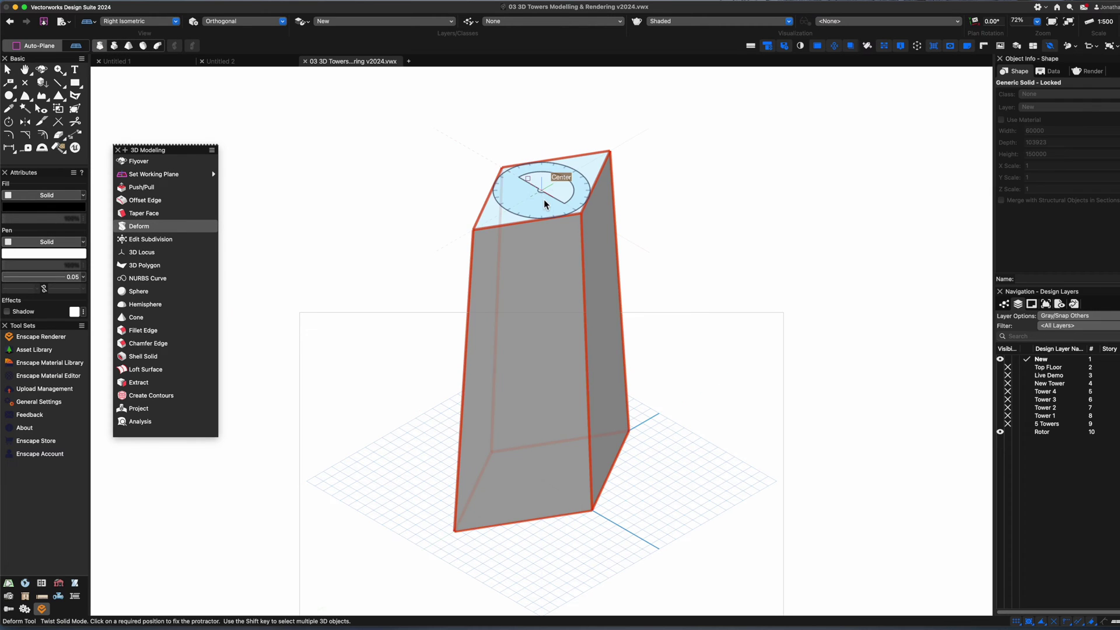
{"action": "left_click", "coordinate": [474, 234]}
{"action": "left_click", "coordinate": [593, 217]}
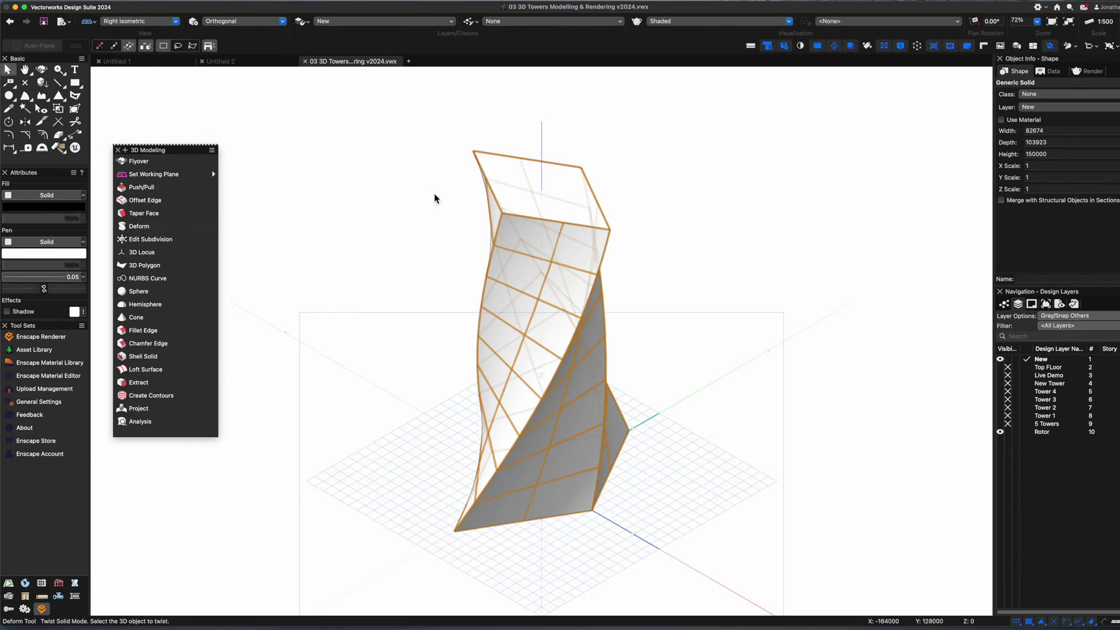
Paste the taller tapered solid back in place and twist it by -90° about the centre of its top face.
{"action": "left_click", "coordinate": [410, 200]}
{"action": "key", "text": "super+alt+v"}
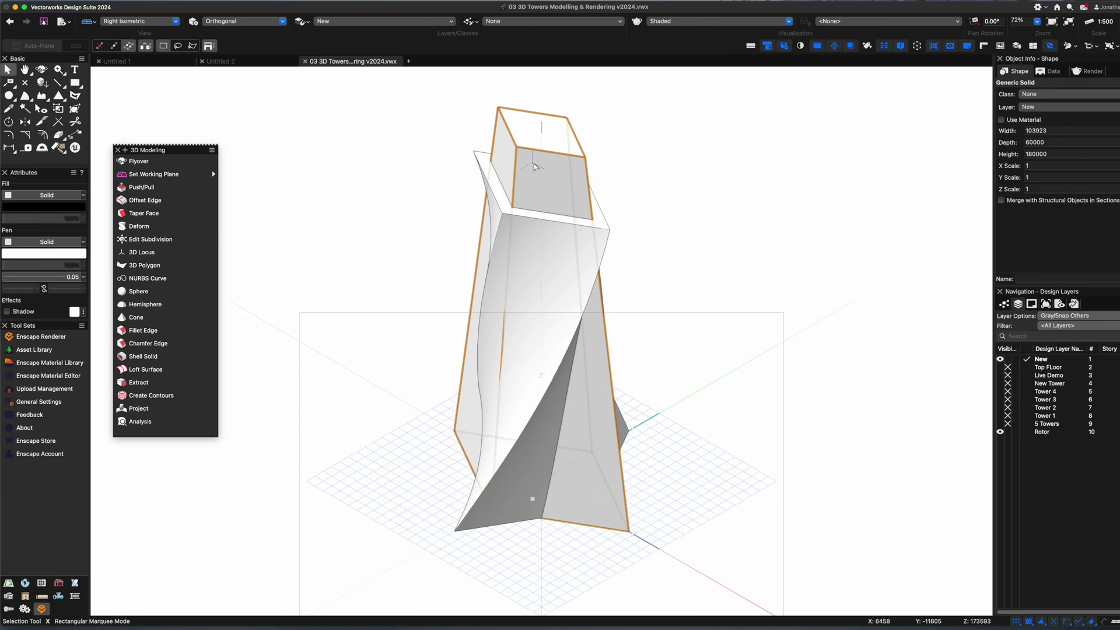
{"action": "left_click", "coordinate": [139, 226]}
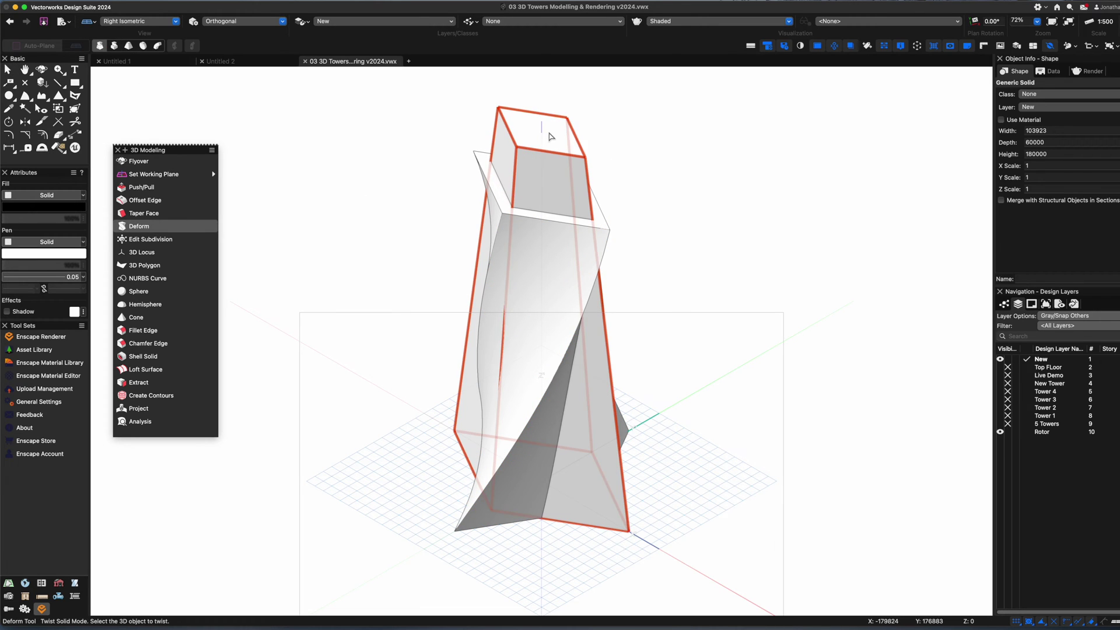
{"action": "left_click", "coordinate": [542, 134]}
{"action": "left_click", "coordinate": [542, 134]}
{"action": "left_click", "coordinate": [586, 166]}
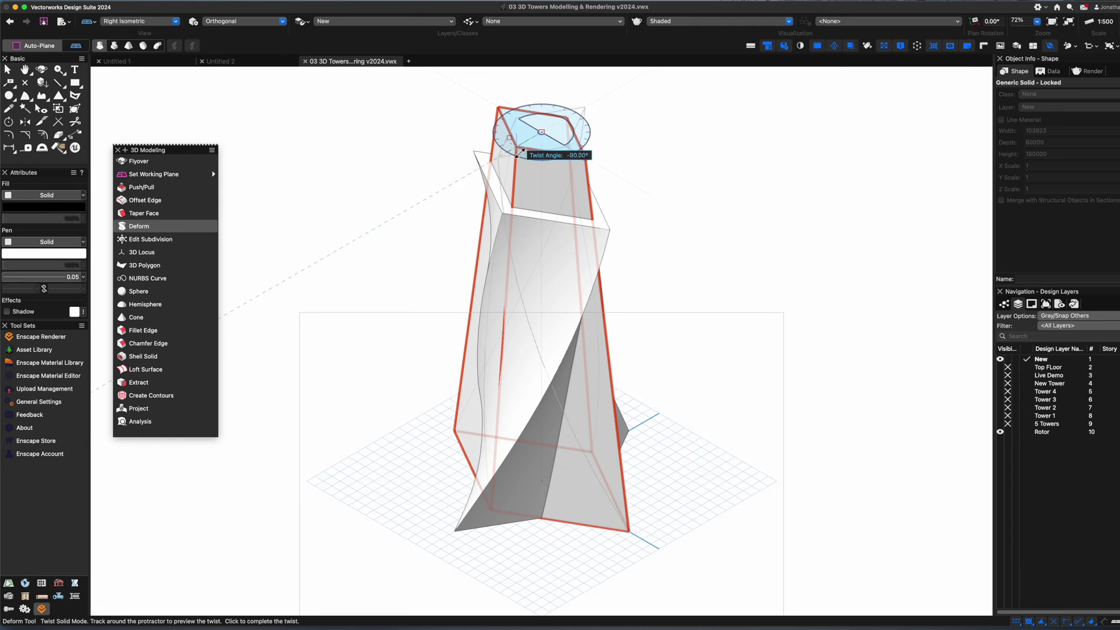
{"action": "left_click", "coordinate": [521, 153]}
{"action": "key", "text": "x"}
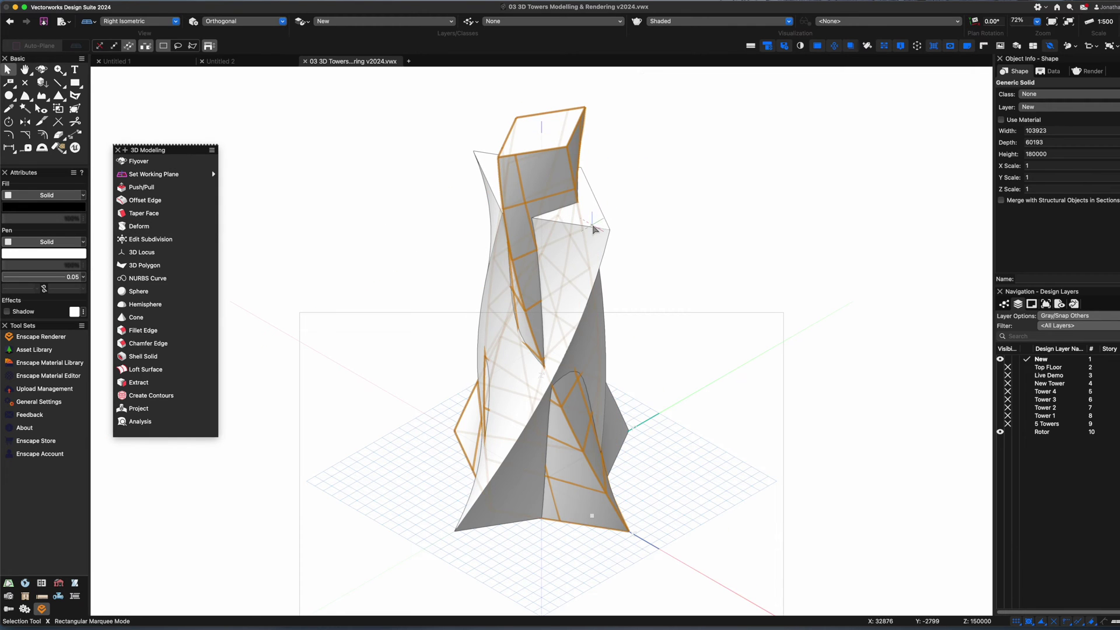
Combine the two twisted solids into a single tower with Add Solids.
{"action": "left_click", "coordinate": [593, 228], "text": "shift"}
{"action": "left_click", "coordinate": [177, 0]}
{"action": "left_click", "coordinate": [179, 5]}
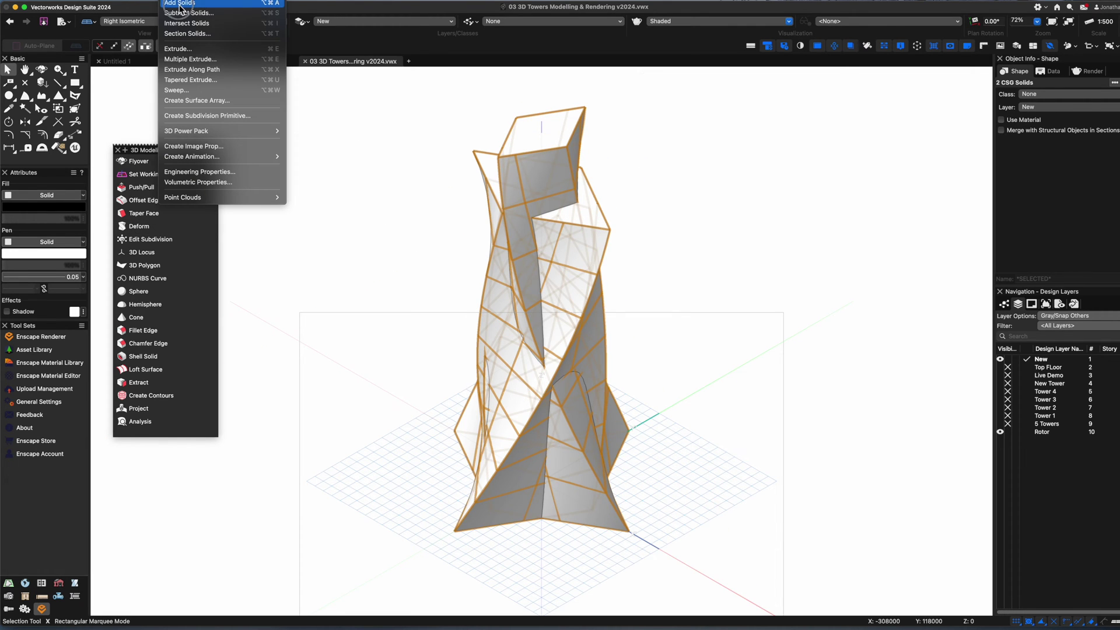
{"action": "left_click", "coordinate": [179, 3]}
{"action": "key", "text": "shift+c"}
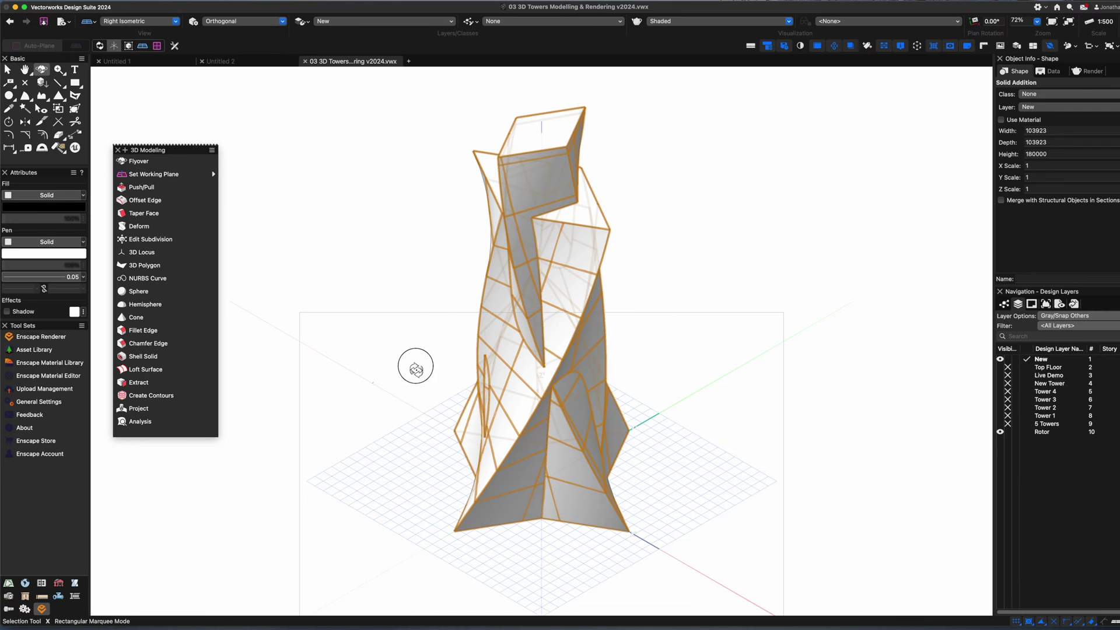
{"action": "left_click_drag", "start_coordinate": [412, 362], "coordinate": [702, 343]}
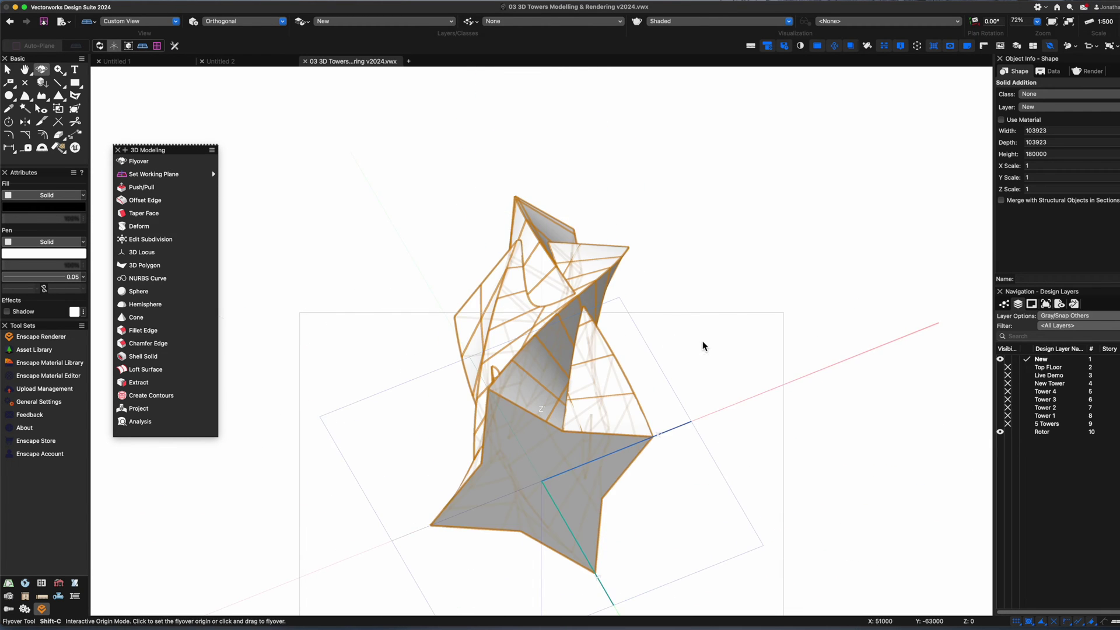
{"action": "key", "text": "x"}
{"action": "key", "text": "x"}
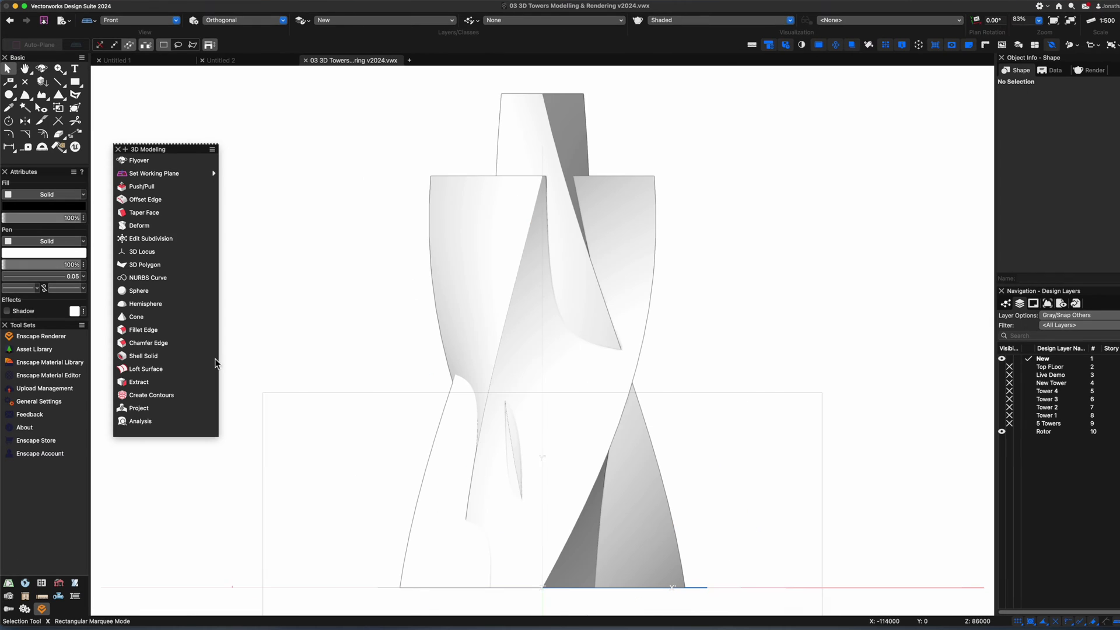
Generate horizontal contour curves through the full height of the tower with Create Contours, placing the cutting plane at its base.
{"action": "left_click", "coordinate": [151, 395]}
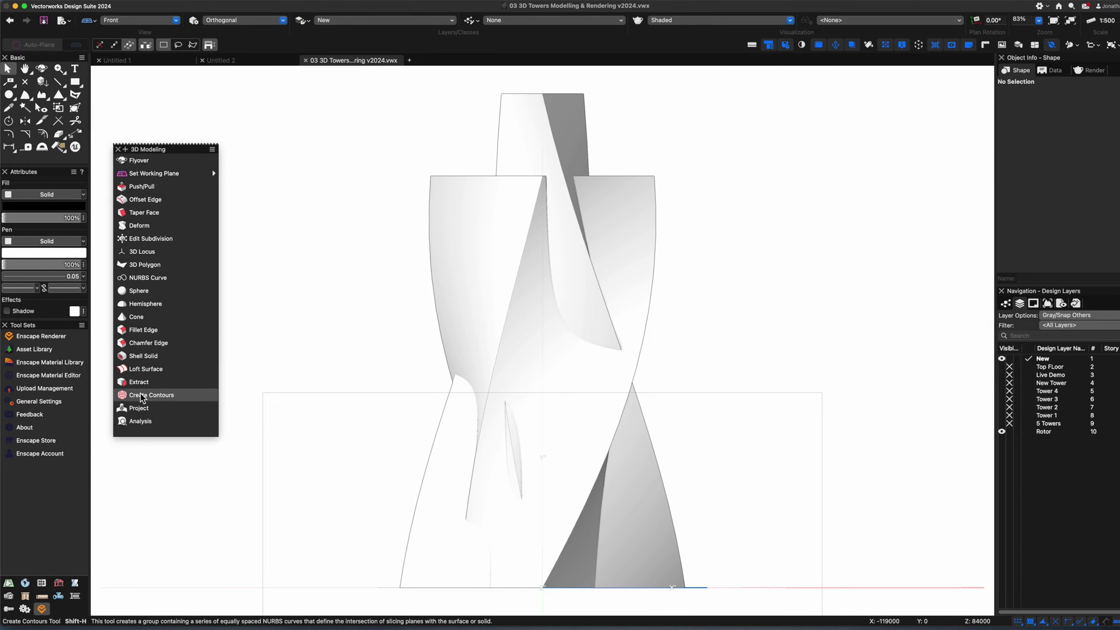
{"action": "left_click", "coordinate": [102, 47]}
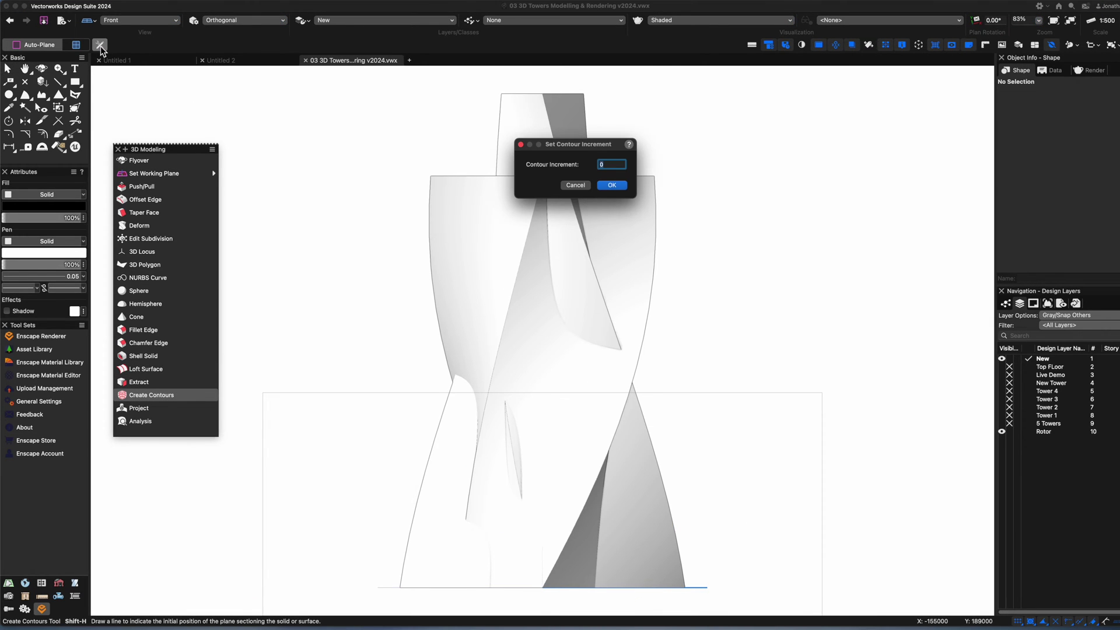
{"action": "key", "text": "Return"}
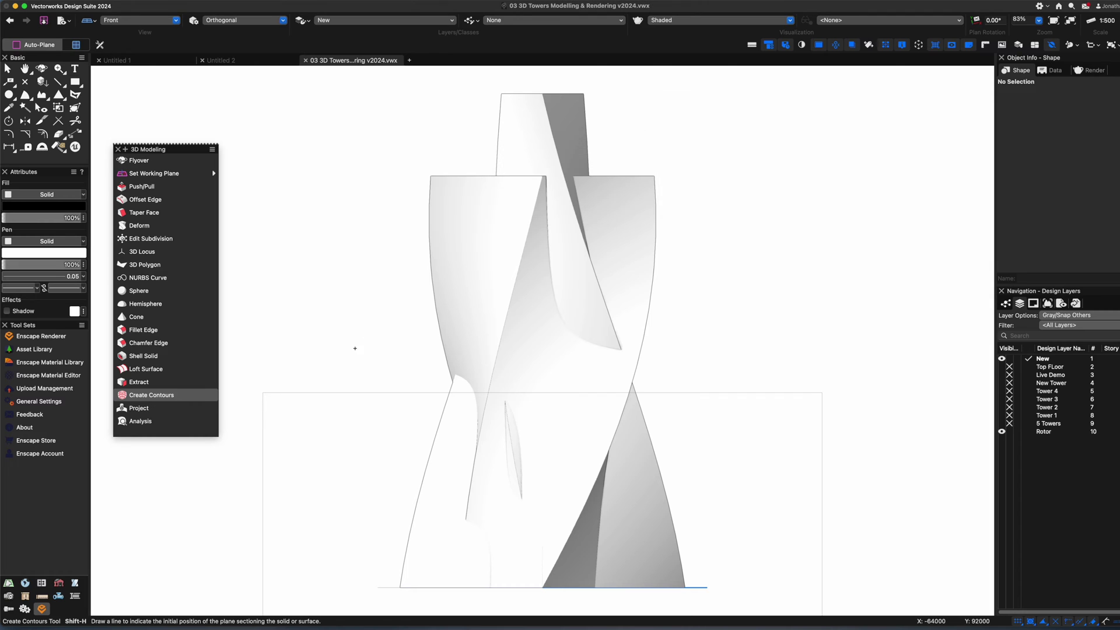
{"action": "left_click", "coordinate": [405, 585]}
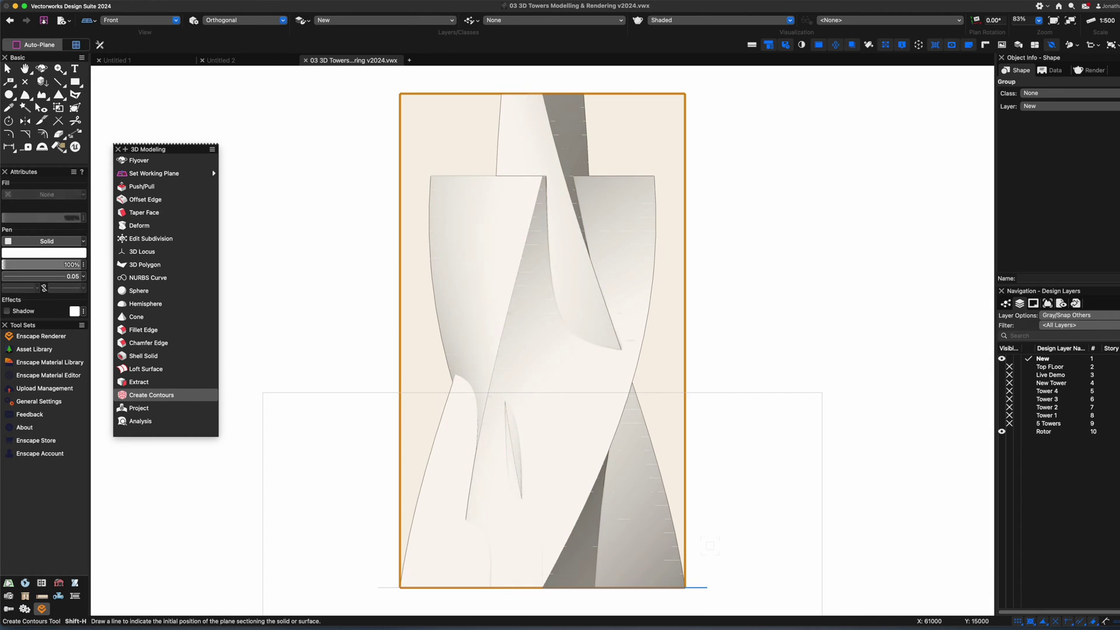
Set the contour group's pen colour to black and open the group for editing with other objects hidden.
{"action": "key", "text": "3"}
{"action": "left_click", "coordinate": [43, 252]}
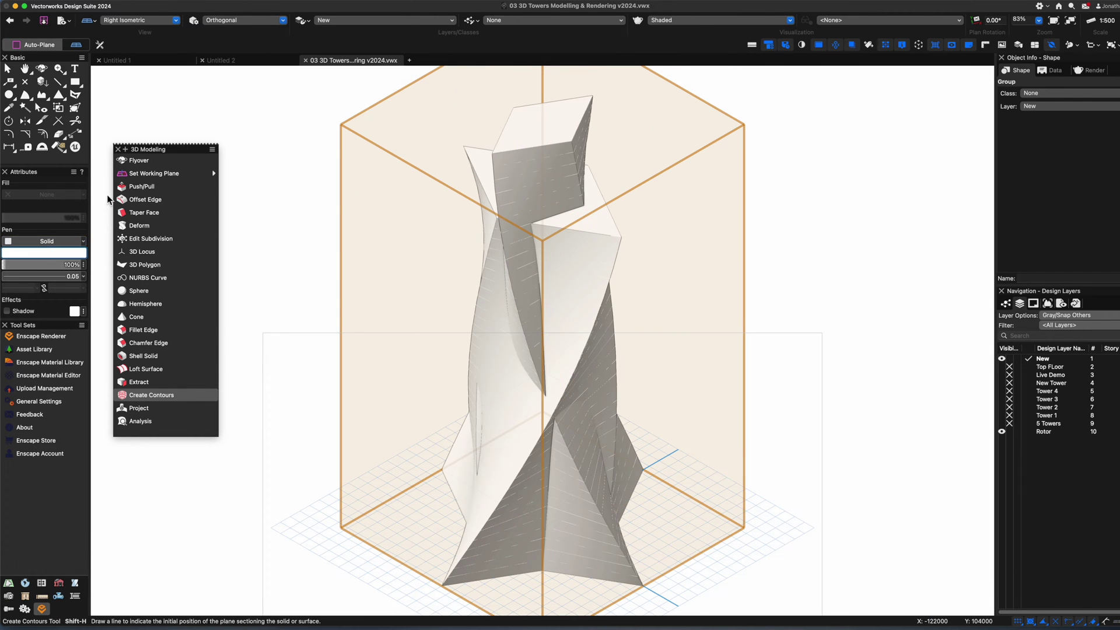
{"action": "left_click", "coordinate": [777, 47]}
{"action": "left_click", "coordinate": [818, 44]}
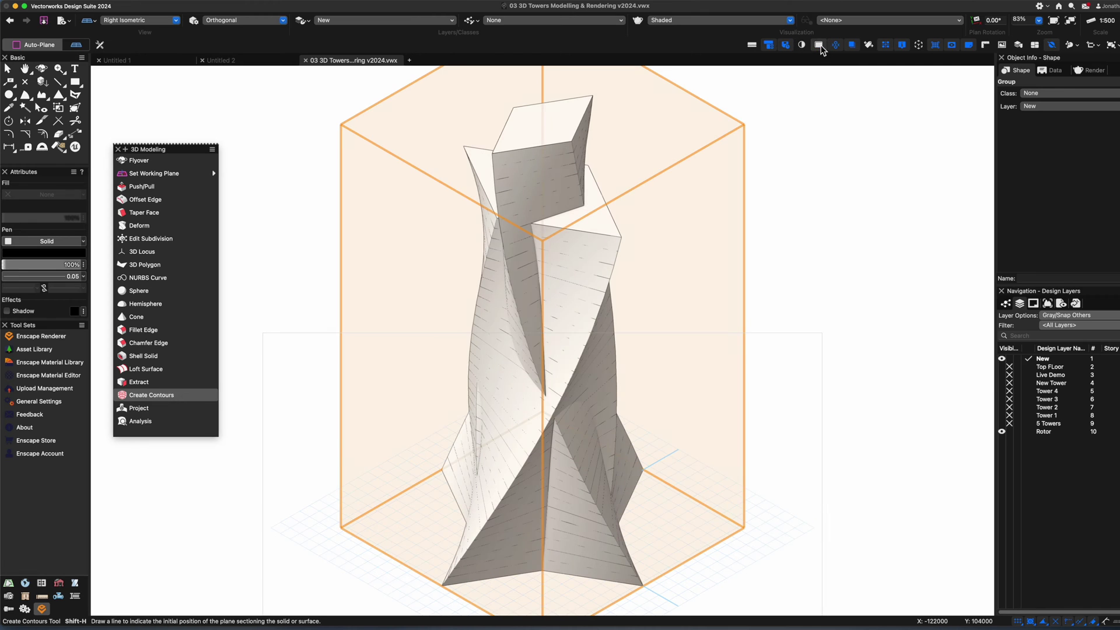
{"action": "key", "text": "super+bracketleft"}
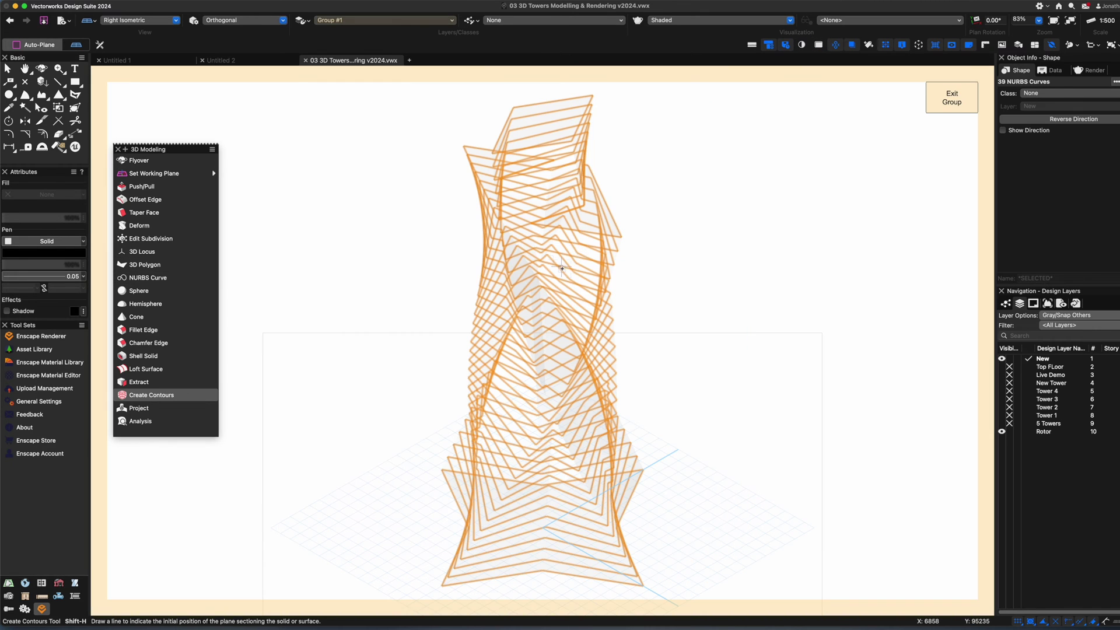
Turn all the contour curves into floor slabs with a Tapered Extrude of height 1000 and taper angle 0°.
{"action": "left_click", "coordinate": [204, 7]}
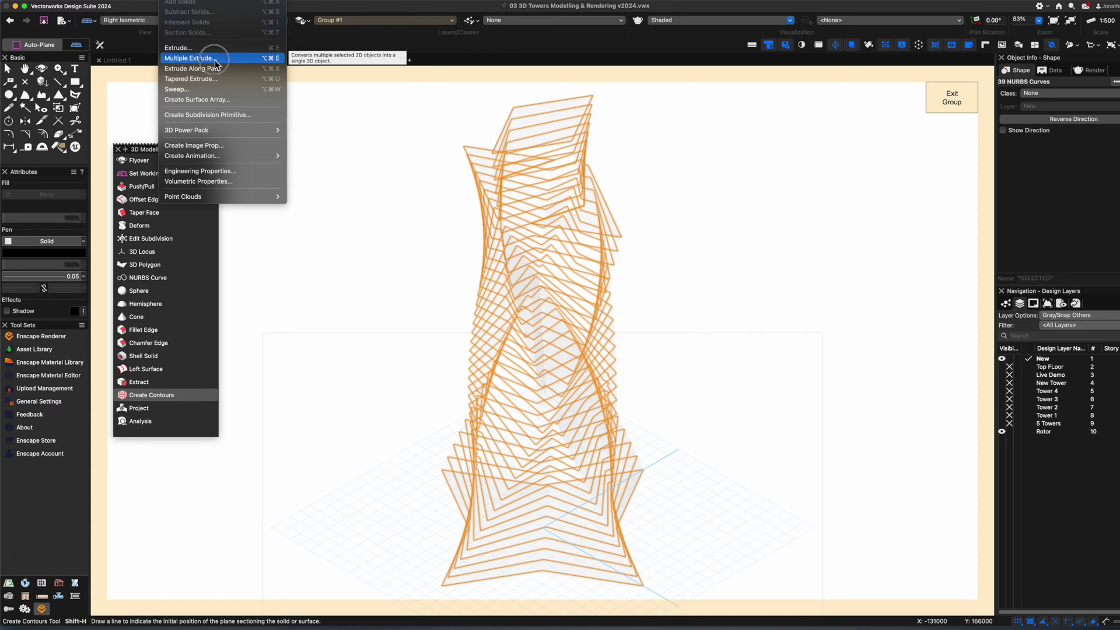
{"action": "left_click", "coordinate": [215, 79]}
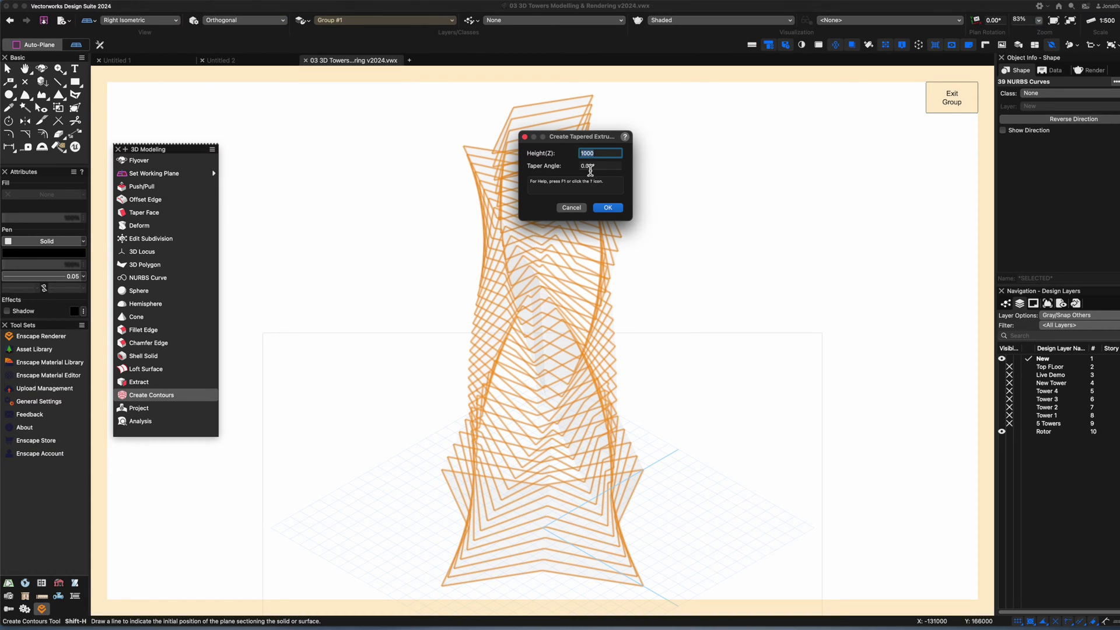
{"action": "left_click", "coordinate": [607, 208]}
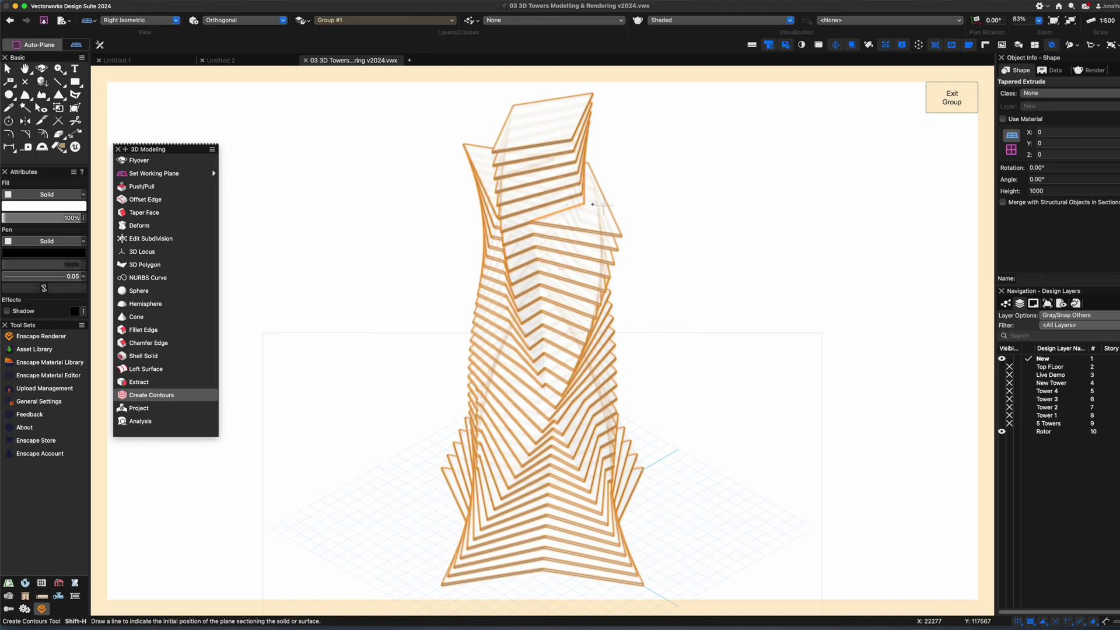
Apply the Concrete-Bare 01 texture from the current file's Concrete folder to the extruded floor slabs.
{"action": "scroll", "coordinate": [593, 204], "scroll_direction": "up", "scroll_amount": 5}
{"action": "key", "text": "super+r"}
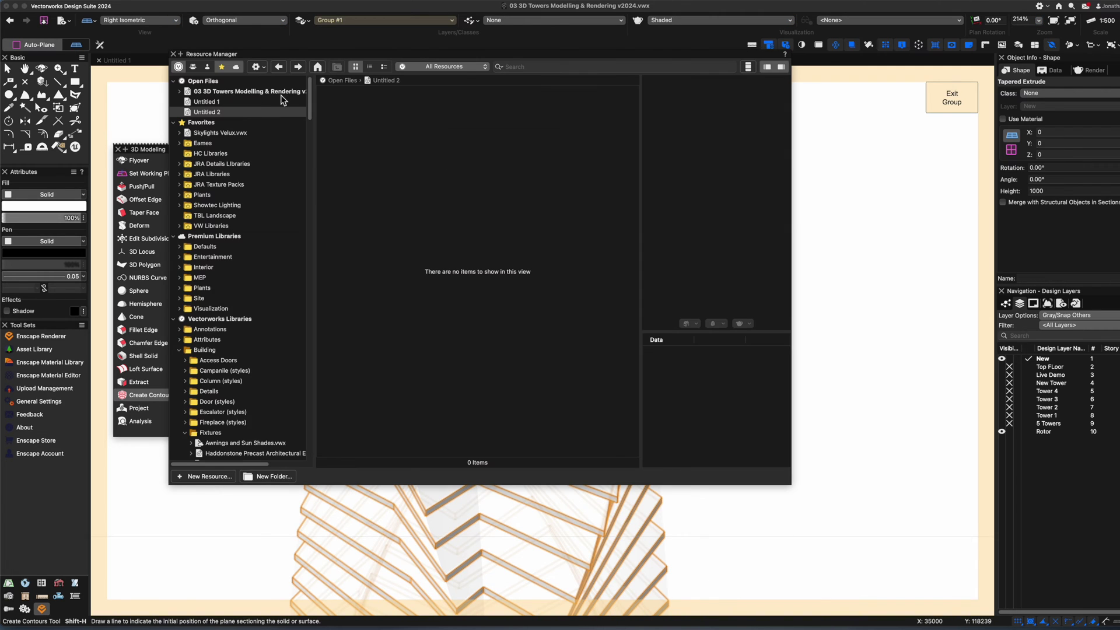
{"action": "left_click", "coordinate": [255, 94]}
{"action": "double_click", "coordinate": [375, 104]}
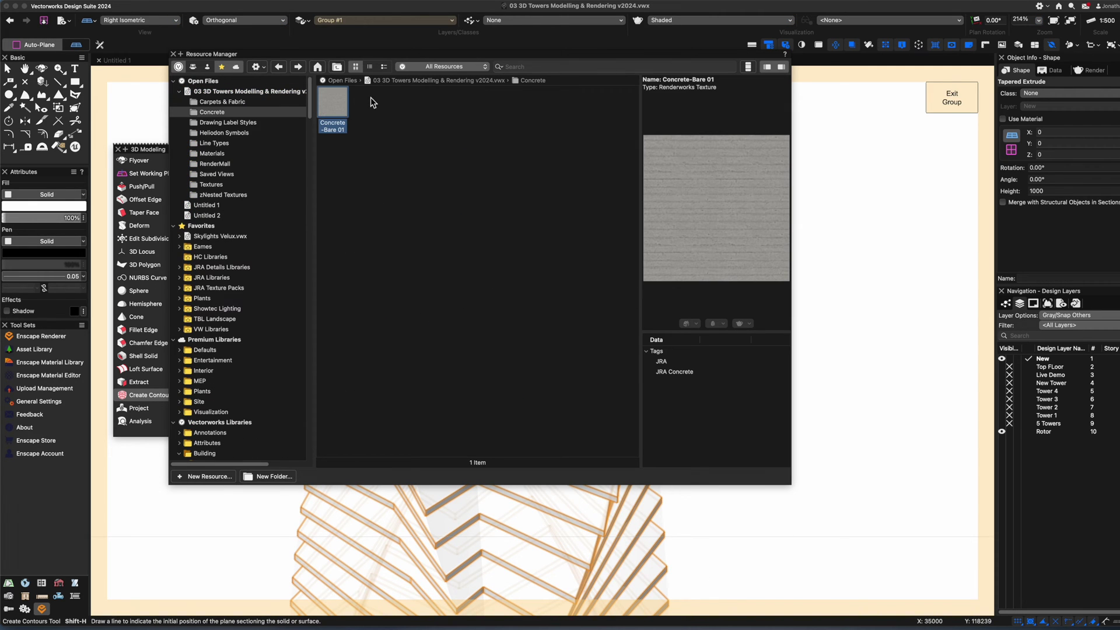
{"action": "double_click", "coordinate": [343, 111]}
{"action": "key", "text": "super+r"}
{"action": "scroll", "coordinate": [511, 259], "scroll_direction": "down", "scroll_amount": 7}
{"action": "key", "text": "x"}
{"action": "key", "text": "x"}
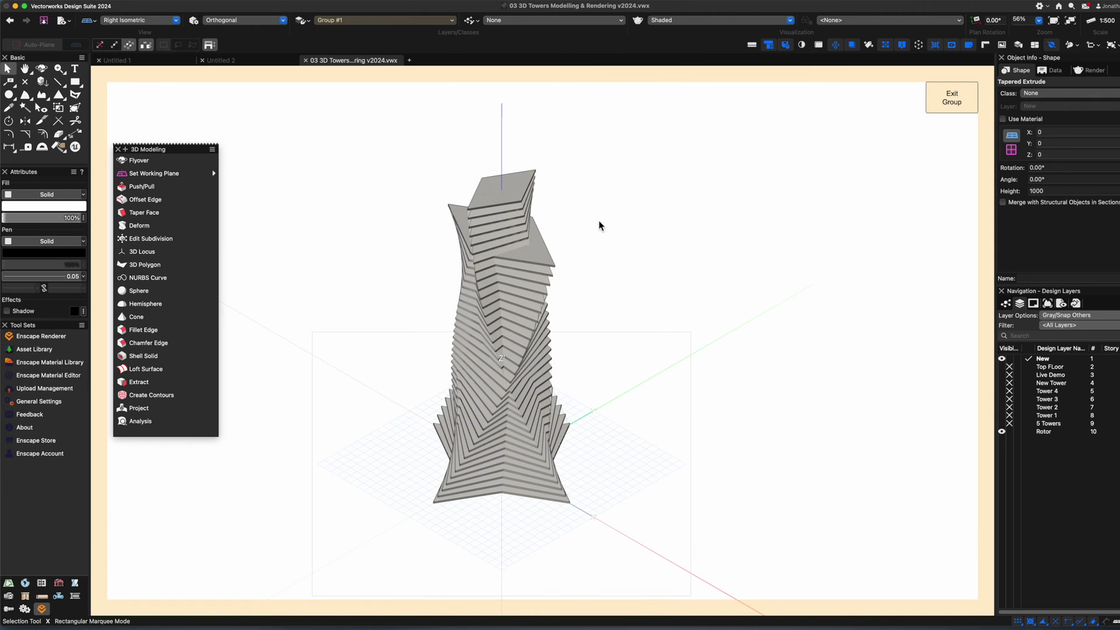
Trim the right ends of the wide upper slabs in front view with Line Trim, cutting along a line about 67773 long at -76.87°.
{"action": "key", "text": "shift+c"}
{"action": "left_click_drag", "start_coordinate": [457, 338], "coordinate": [525, 373]}
{"action": "scroll", "coordinate": [529, 243], "scroll_direction": "up", "scroll_amount": 2}
{"action": "key", "text": "x"}
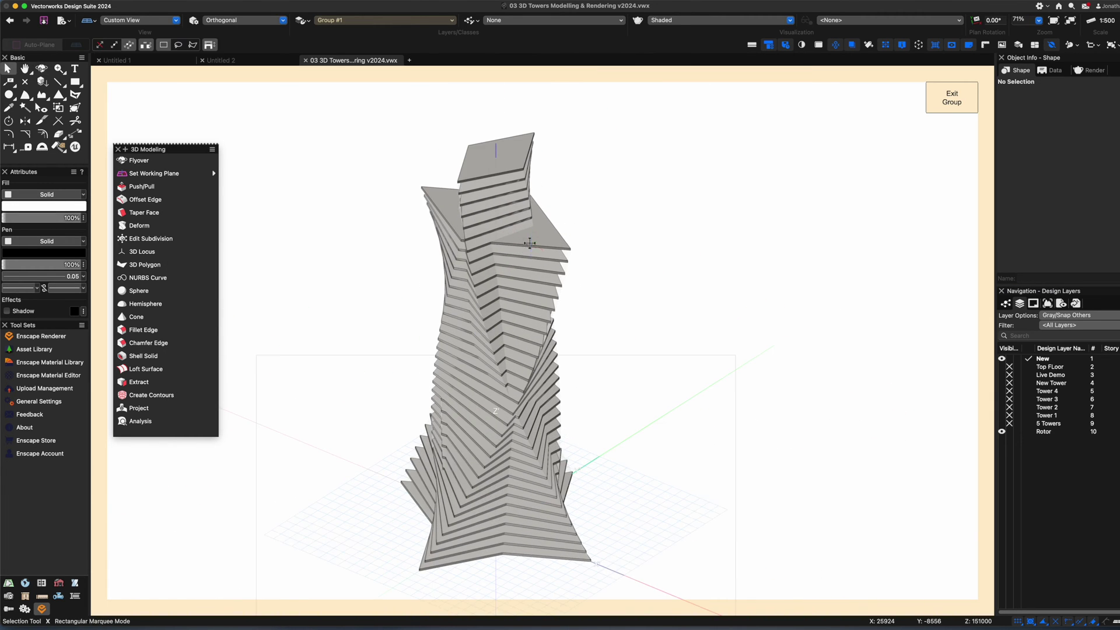
{"action": "key", "text": "KP_2"}
{"action": "key", "text": "super+a"}
{"action": "scroll", "coordinate": [634, 179], "scroll_direction": "up", "scroll_amount": 4}
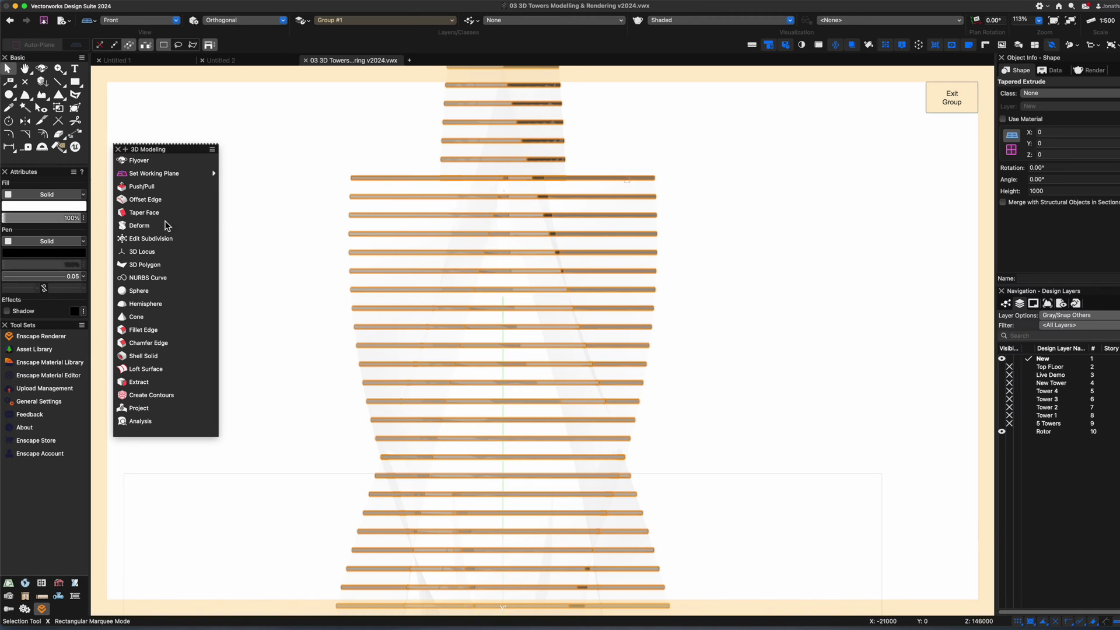
{"action": "left_click", "coordinate": [42, 121]}
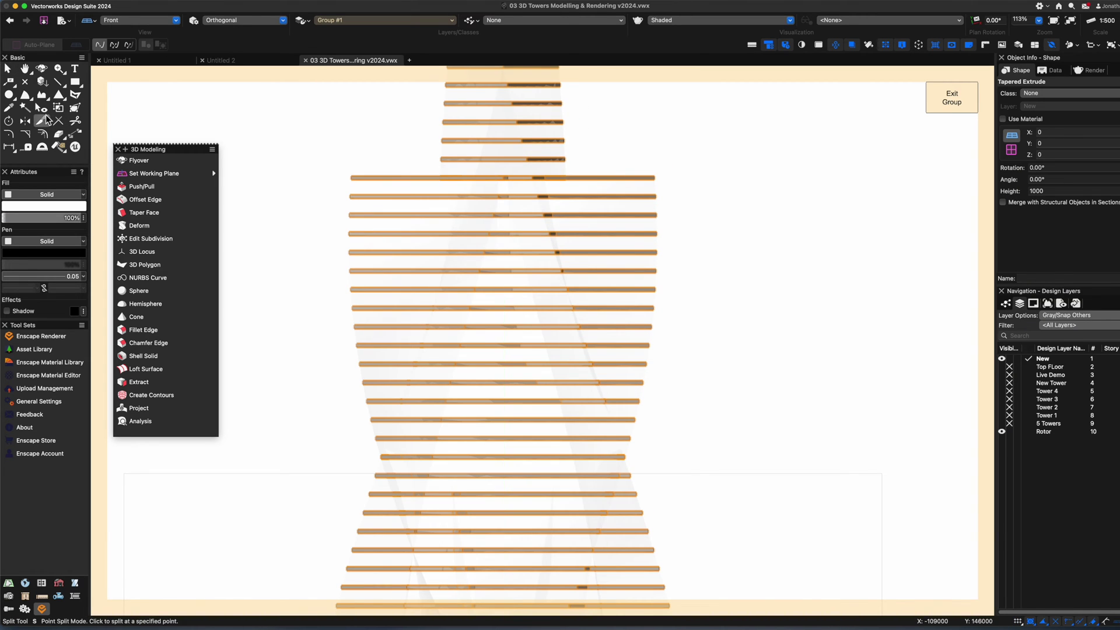
{"action": "left_click", "coordinate": [130, 46]}
{"action": "left_click", "coordinate": [601, 162]}
{"action": "left_click", "coordinate": [657, 407]}
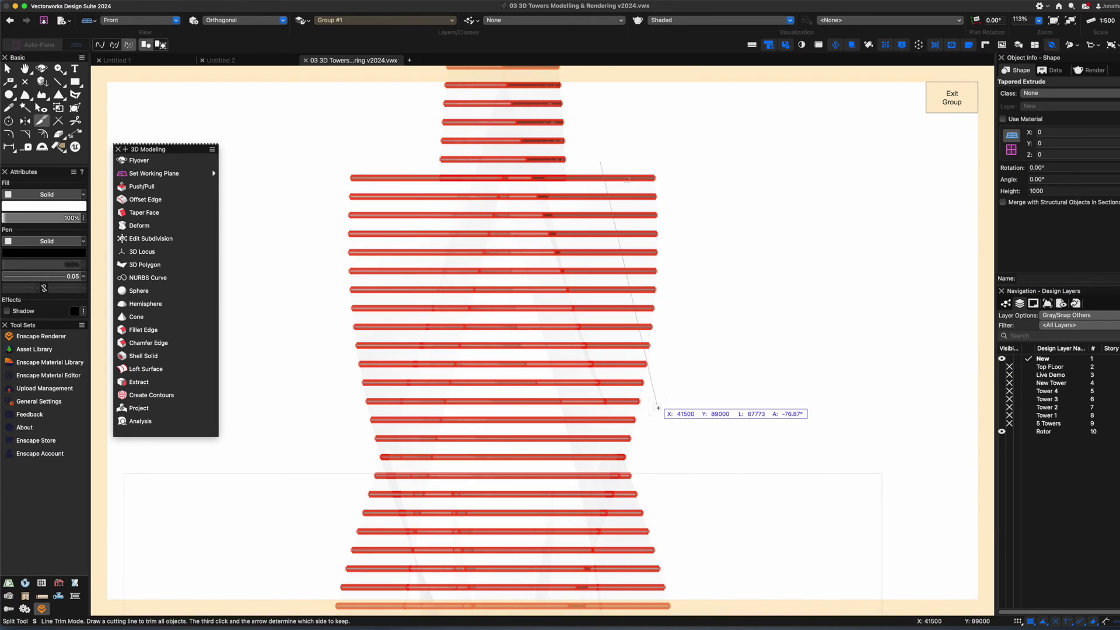
{"action": "left_click", "coordinate": [554, 417]}
Trim the left ends of the lowest slabs in front view along a steep line sloping inward toward the base.
{"action": "key", "text": "shift+c"}
{"action": "mouse_move", "coordinate": [615, 382]}
{"action": "left_mouse_down"}
{"action": "mouse_move", "coordinate": [437, 424]}
{"action": "mouse_move", "coordinate": [615, 392]}
{"action": "left_mouse_up"}
{"action": "key", "text": "2"}
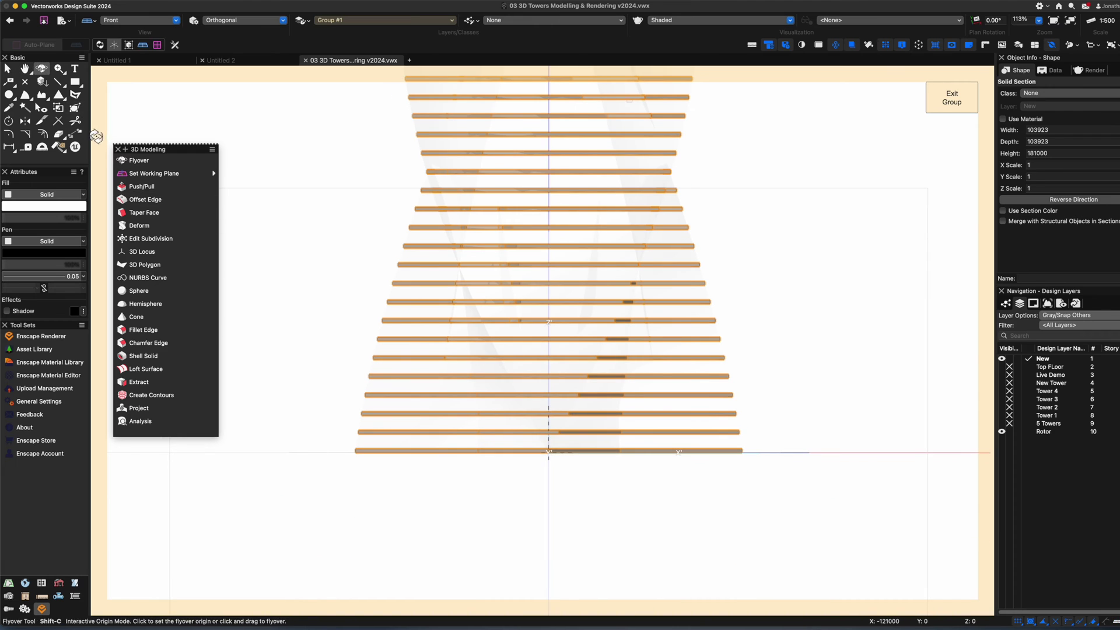
{"action": "left_click", "coordinate": [186, 187]}
{"action": "key", "text": "s"}
{"action": "left_click", "coordinate": [385, 303]}
{"action": "left_click", "coordinate": [416, 483]}
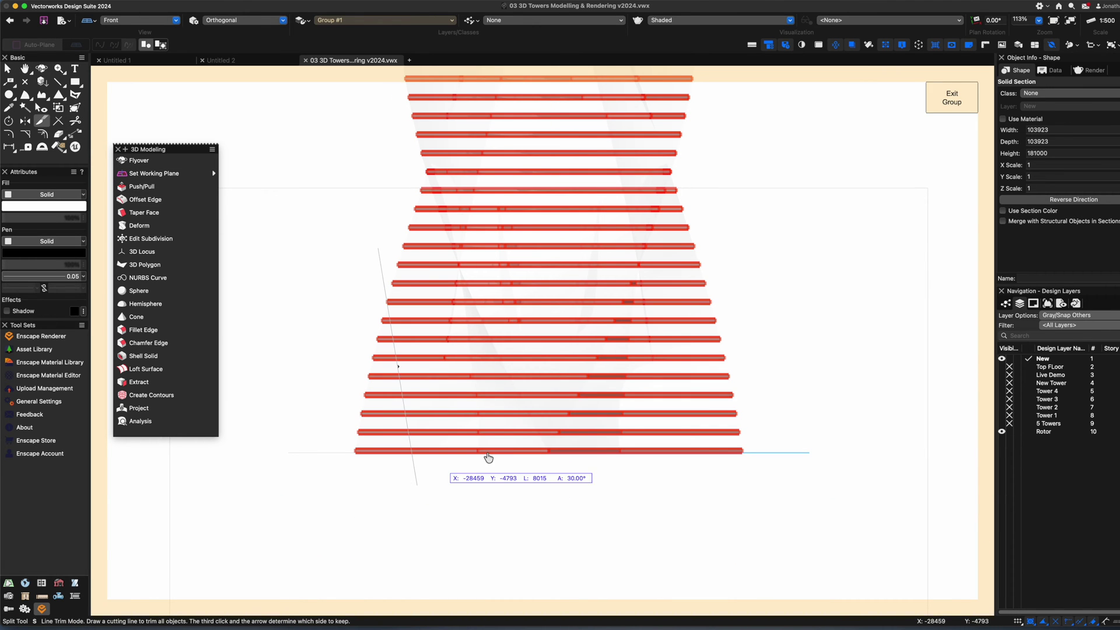
{"action": "left_click", "coordinate": [494, 451]}
Trim the right ends of the lowest slabs in front view along a slanted line that narrows them toward the base.
{"action": "key", "text": "shift+c"}
{"action": "left_click_drag", "start_coordinate": [393, 400], "coordinate": [350, 445]}
{"action": "key", "text": "2"}
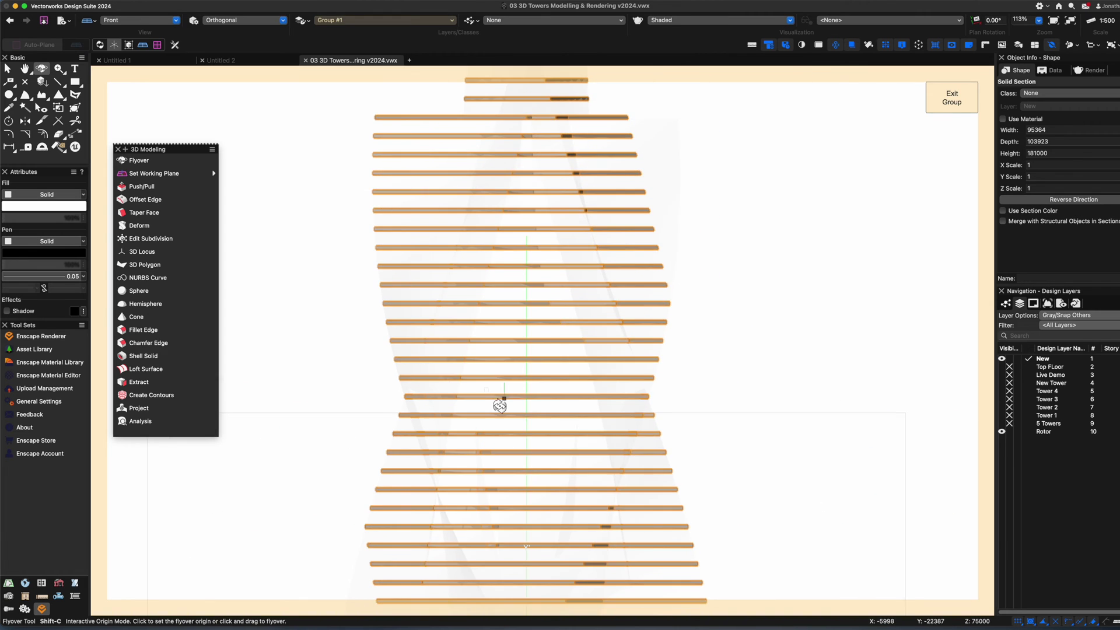
{"action": "middle_click_drag", "start_coordinate": [500, 402], "coordinate": [486, 275]}
{"action": "key", "text": "shift+c"}
{"action": "key", "text": "s"}
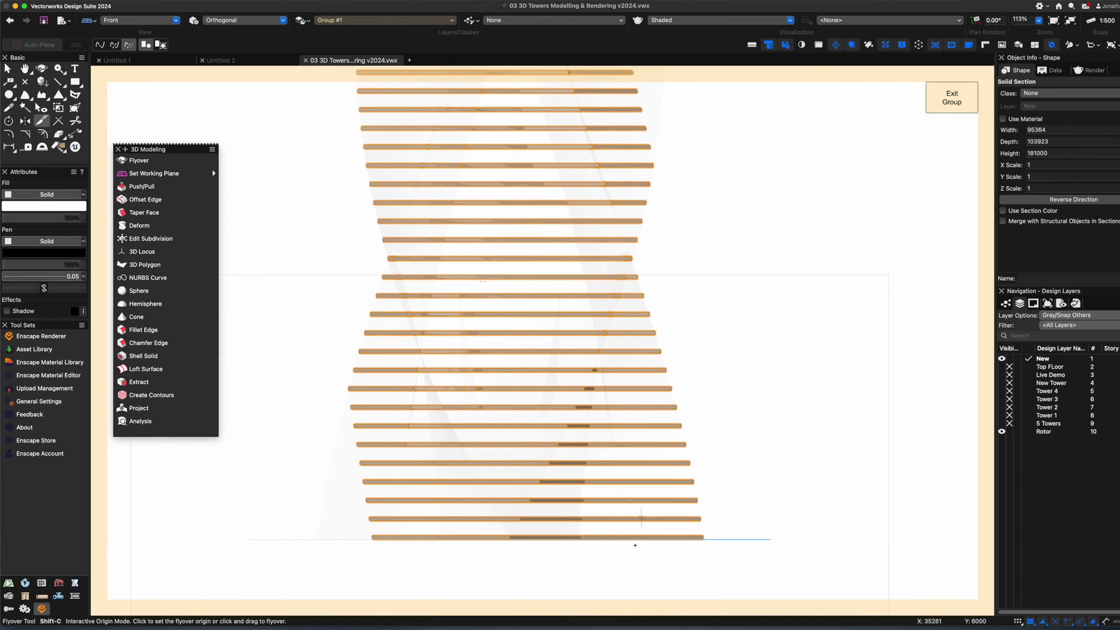
{"action": "left_click", "coordinate": [622, 539]}
{"action": "left_click", "coordinate": [686, 386]}
{"action": "left_click", "coordinate": [604, 349]}
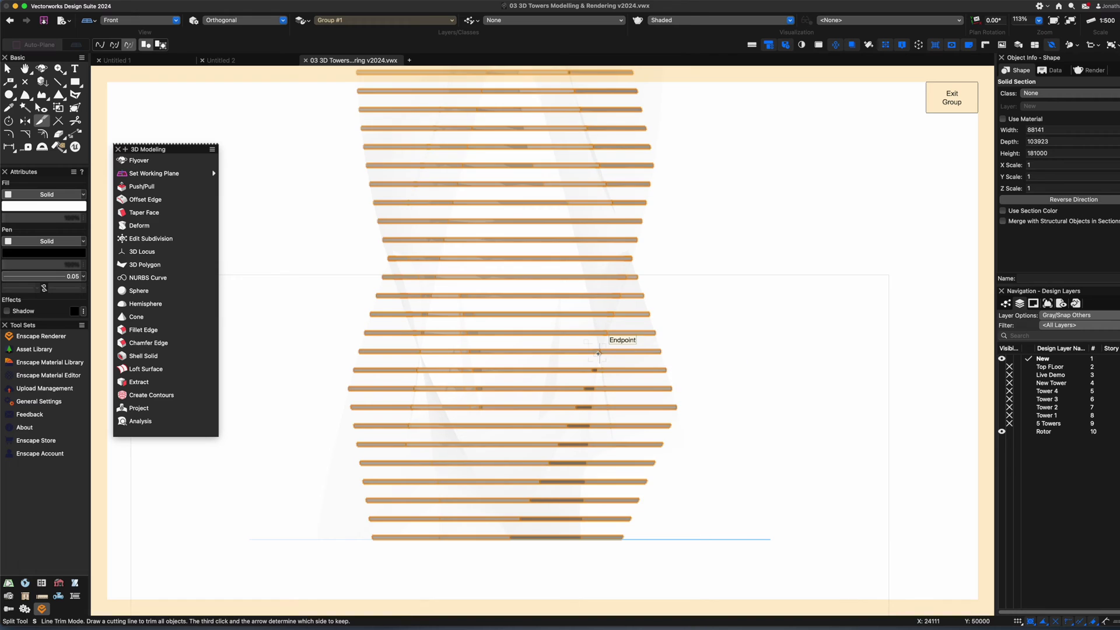
{"action": "key", "text": "shift+c"}
{"action": "left_click_drag", "start_coordinate": [687, 367], "coordinate": [559, 384]}
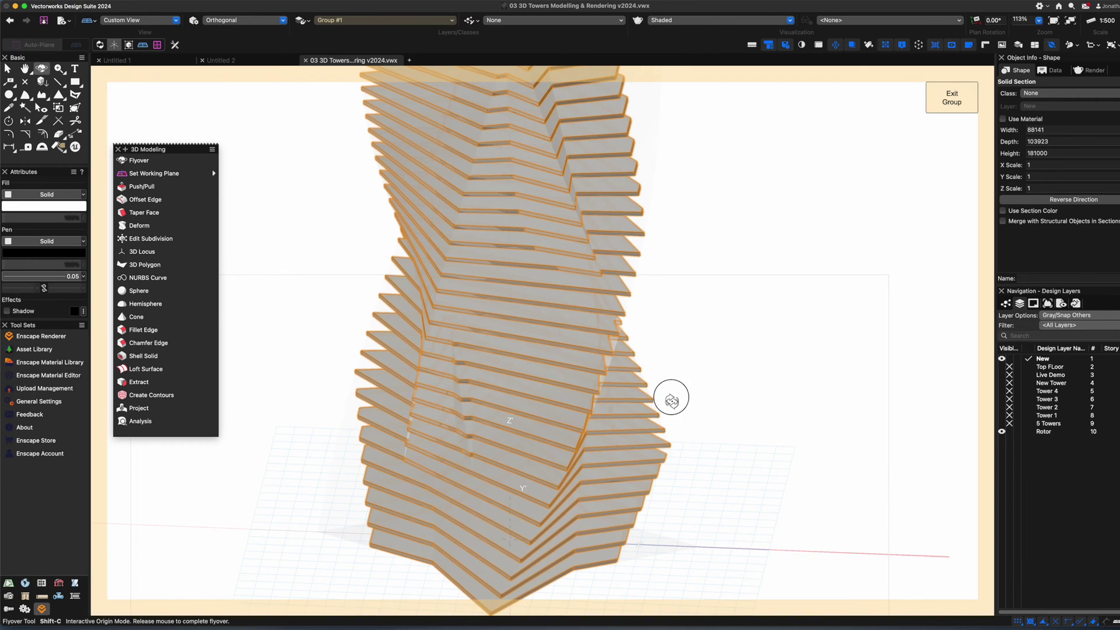
Exit the floor slab group and select both solids inside the twisted tower's Solid Addition before leaving it.
{"action": "left_click_drag", "start_coordinate": [672, 399], "coordinate": [677, 397]}
{"action": "left_click", "coordinate": [952, 98]}
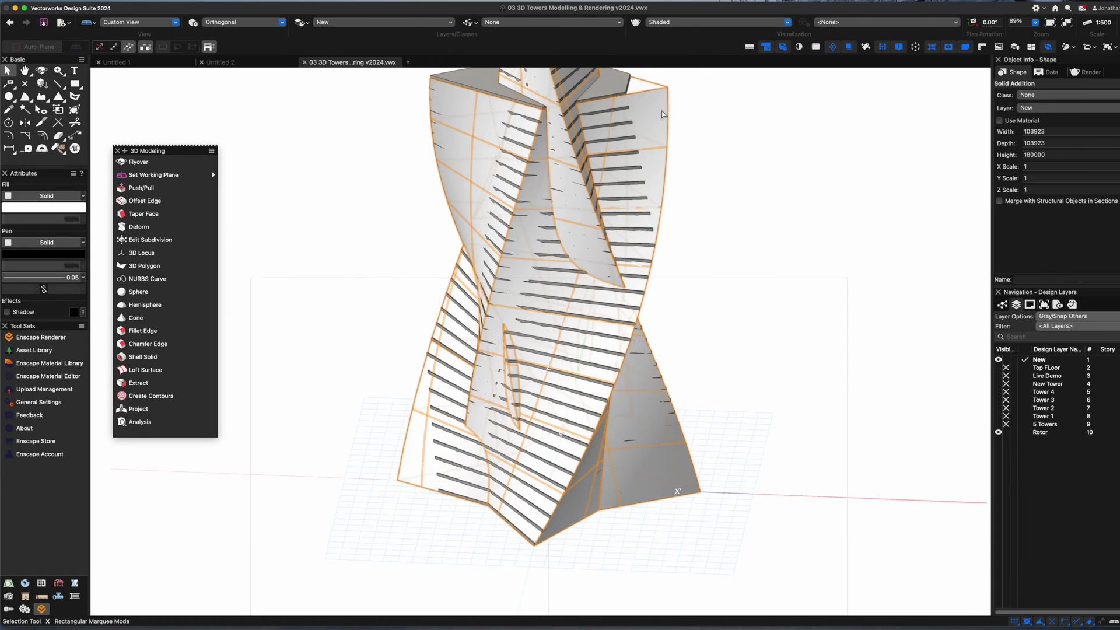
{"action": "double_click", "coordinate": [662, 115]}
{"action": "left_click", "coordinate": [648, 374]}
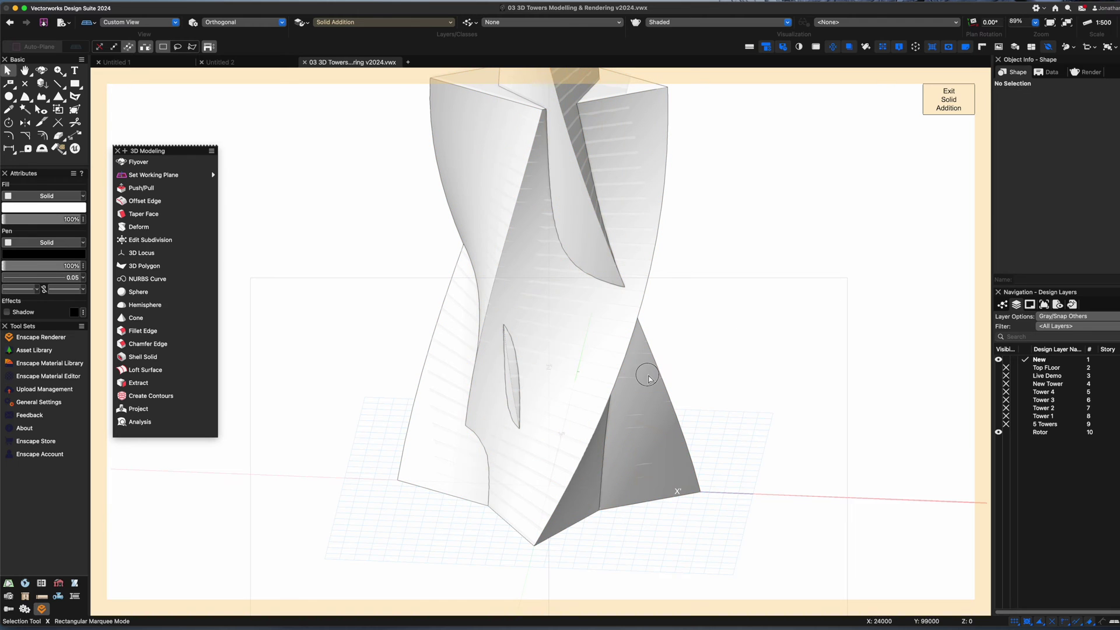
{"action": "left_click", "coordinate": [649, 234], "text": "shift"}
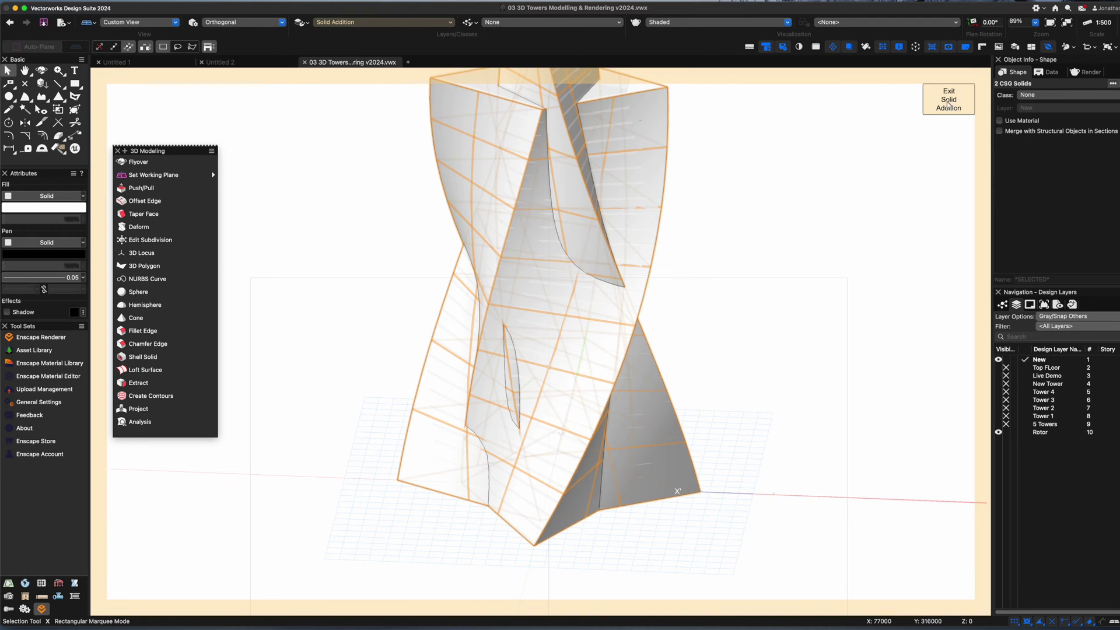
{"action": "left_click", "coordinate": [948, 104]}
Apply the Building-Facade-Texture_04 texture from the current file to the twisted tower's Solid Addition.
{"action": "left_click", "coordinate": [659, 510]}
{"action": "left_click", "coordinate": [667, 203]}
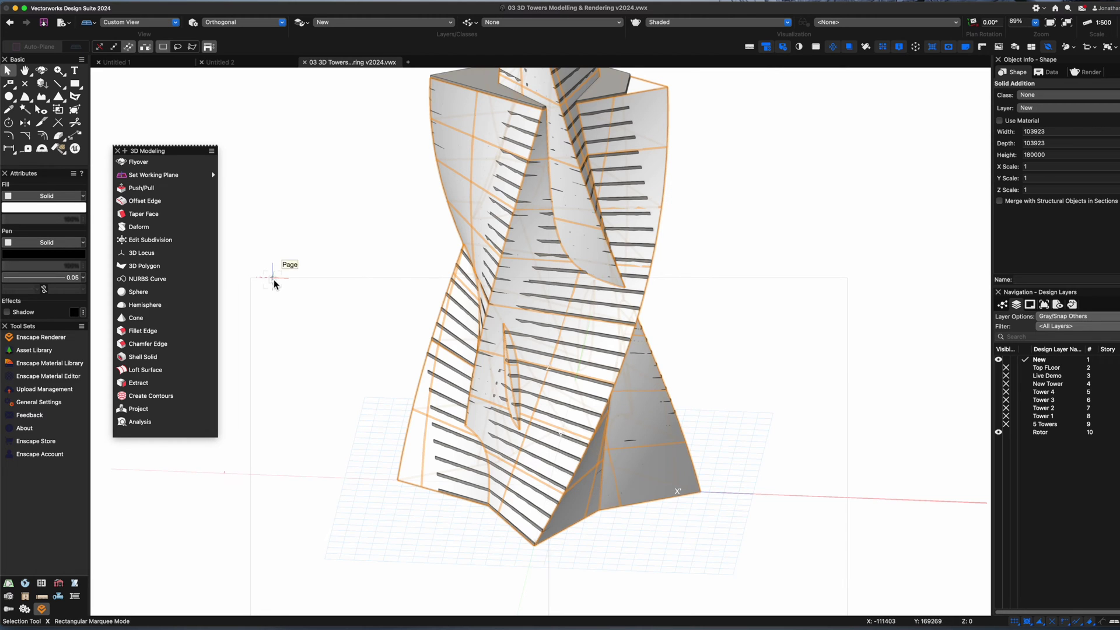
{"action": "key", "text": "super+r"}
{"action": "left_click", "coordinate": [257, 95]}
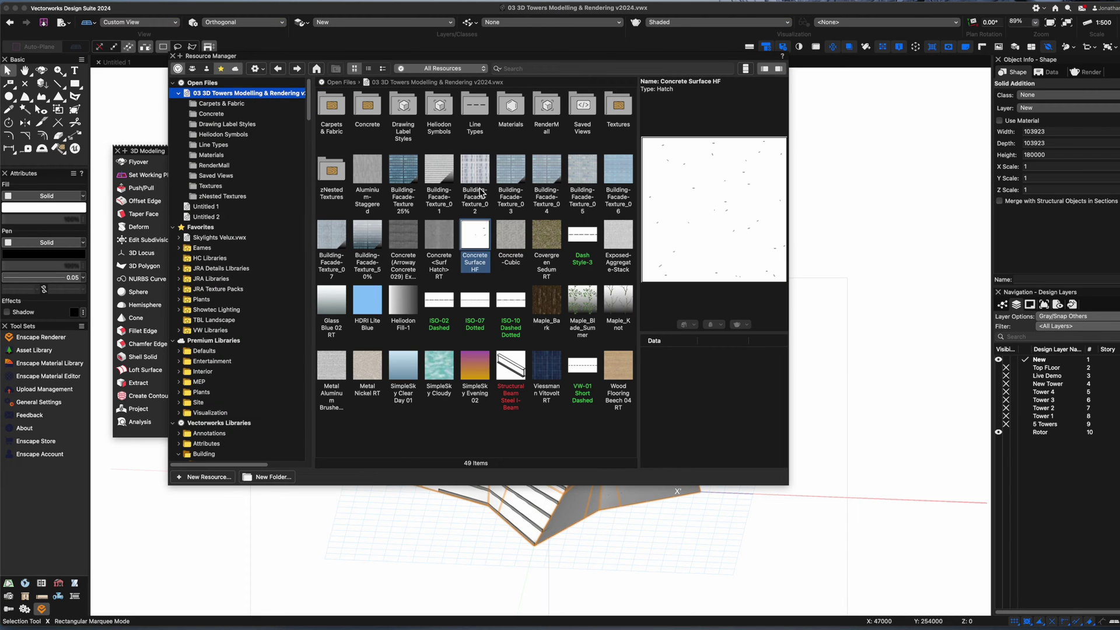
{"action": "left_click", "coordinate": [542, 169]}
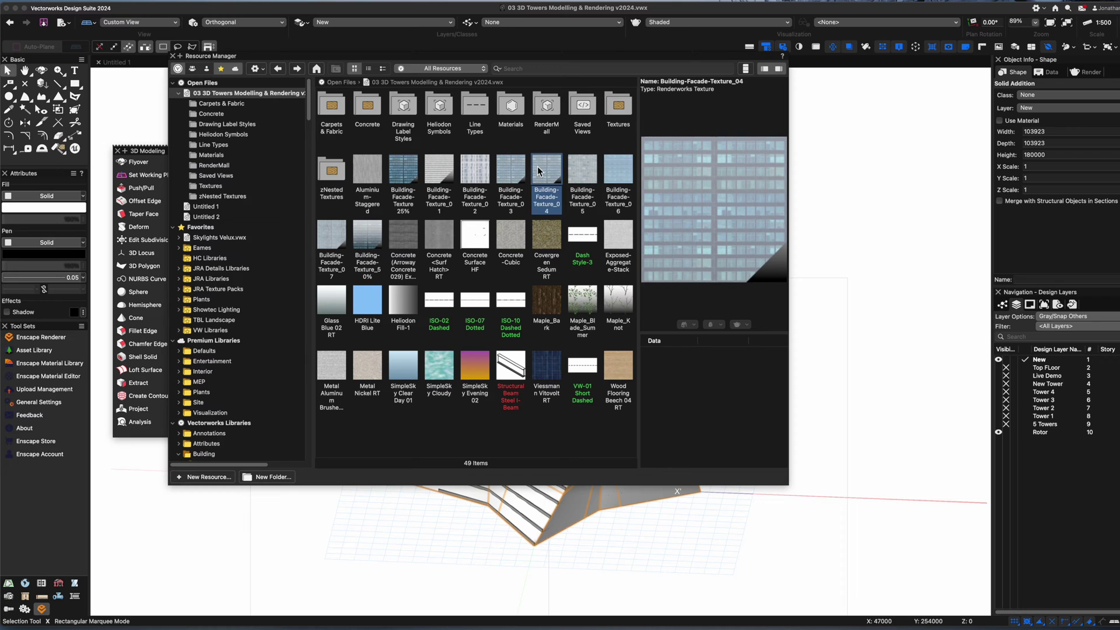
{"action": "right_click", "coordinate": [538, 169]}
{"action": "left_click", "coordinate": [549, 213]}
{"action": "key", "text": "super+r"}
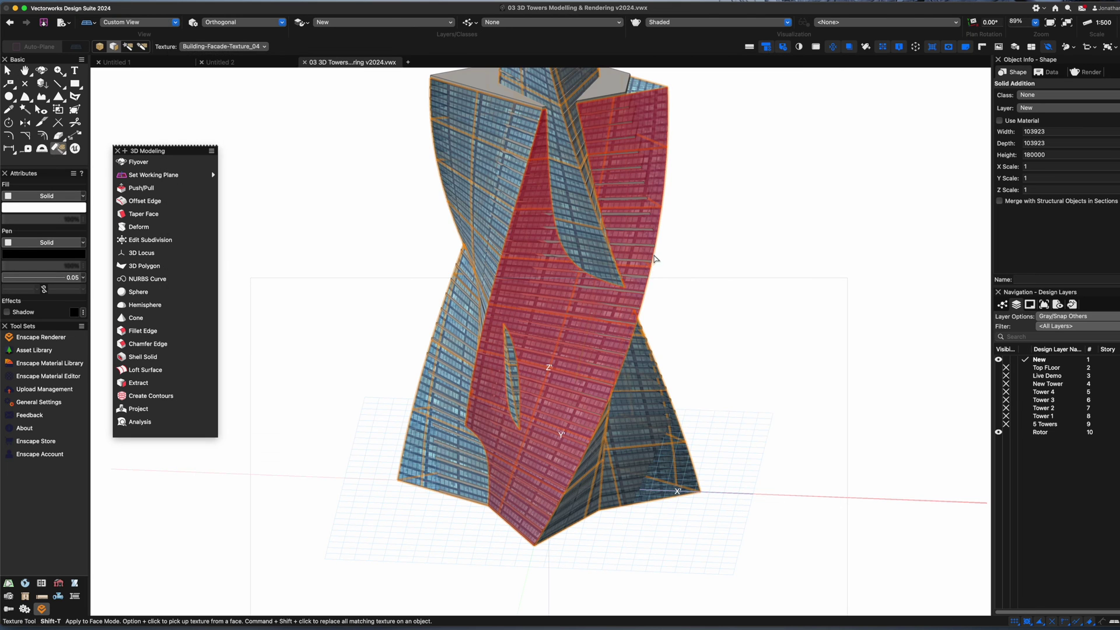
Examine how the facade texture displays on the tower's overlapping surfaces, including a close look at the upper ledges.
{"action": "key", "text": "shift+c"}
{"action": "left_click_drag", "start_coordinate": [542, 321], "coordinate": [544, 292]}
{"action": "key", "text": "x"}
{"action": "key", "text": "x"}
{"action": "key", "text": "super+a"}
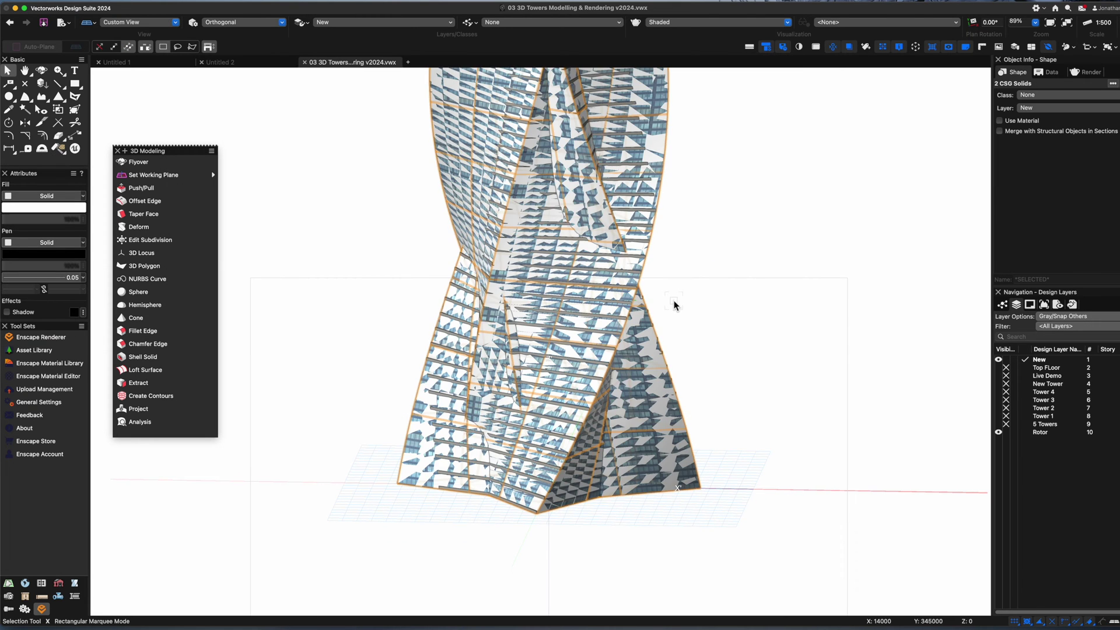
{"action": "key", "text": "shift+c"}
{"action": "left_click_drag", "start_coordinate": [705, 238], "coordinate": [671, 292]}
{"action": "key", "text": "c"}
{"action": "left_click_drag", "start_coordinate": [505, 118], "coordinate": [731, 333]}
{"action": "key", "text": "x"}
{"action": "key", "text": "x"}
{"action": "key", "text": "shift+c"}
{"action": "key", "text": "alt+super+x"}
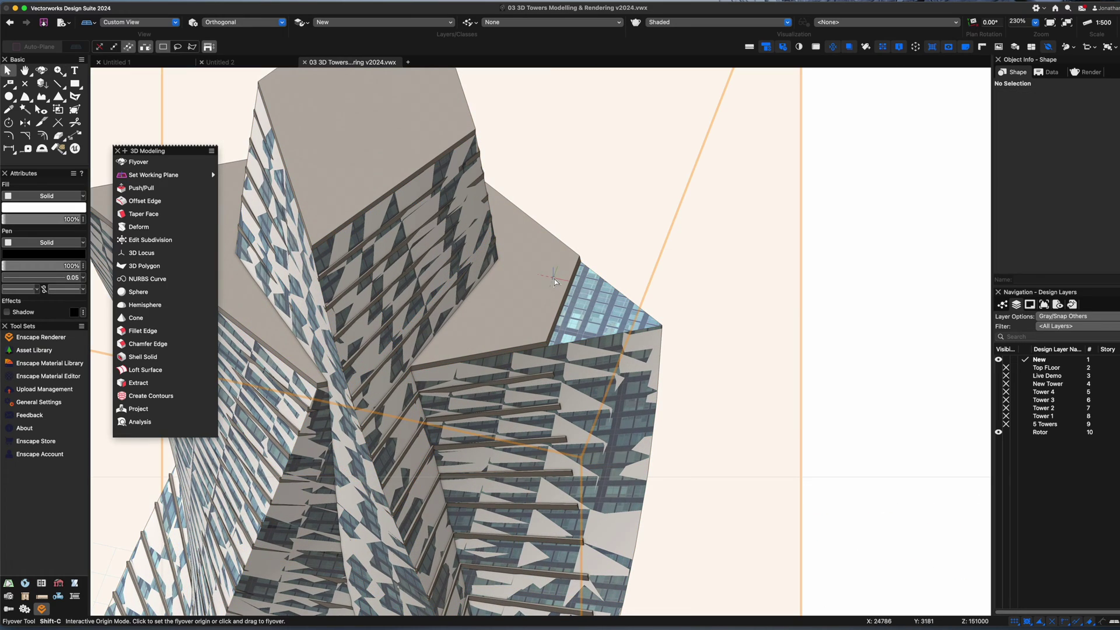
Try cutting the floor slab group to view the facade solids alone, and undo the cut.
{"action": "key", "text": "x"}
{"action": "key", "text": "x"}
{"action": "key", "text": "alt+super+x"}
{"action": "key", "text": "shift+c"}
{"action": "left_click_drag", "start_coordinate": [476, 445], "coordinate": [483, 385]}
{"action": "scroll", "coordinate": [517, 367], "scroll_direction": "down", "scroll_amount": 5}
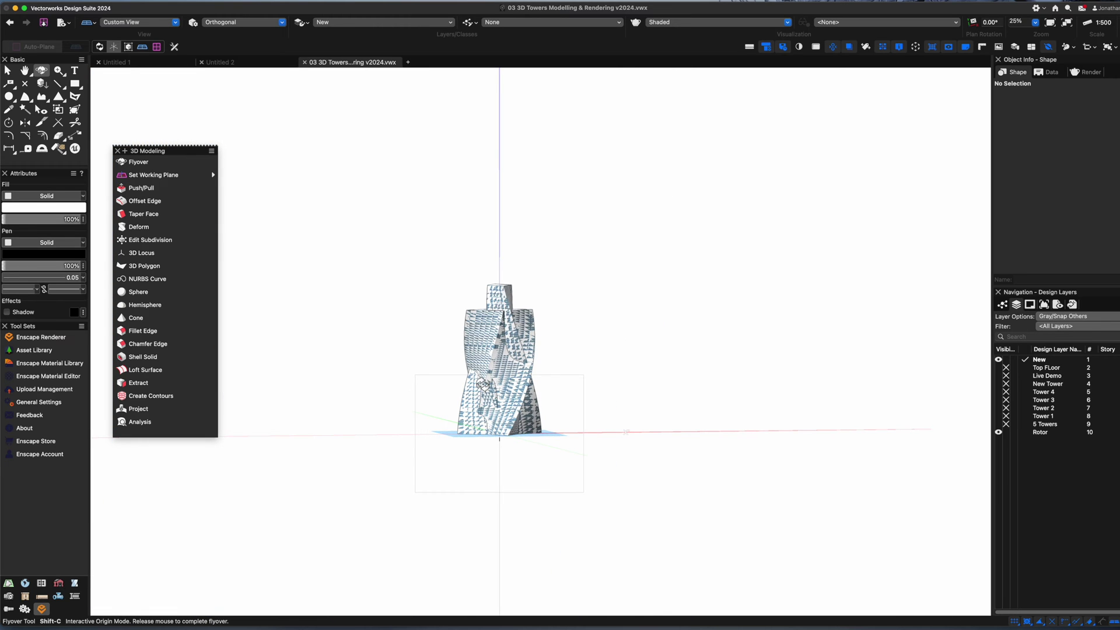
{"action": "key", "text": "c"}
{"action": "left_click_drag", "start_coordinate": [461, 260], "coordinate": [540, 332]}
{"action": "key", "text": "x"}
{"action": "key", "text": "super+z"}
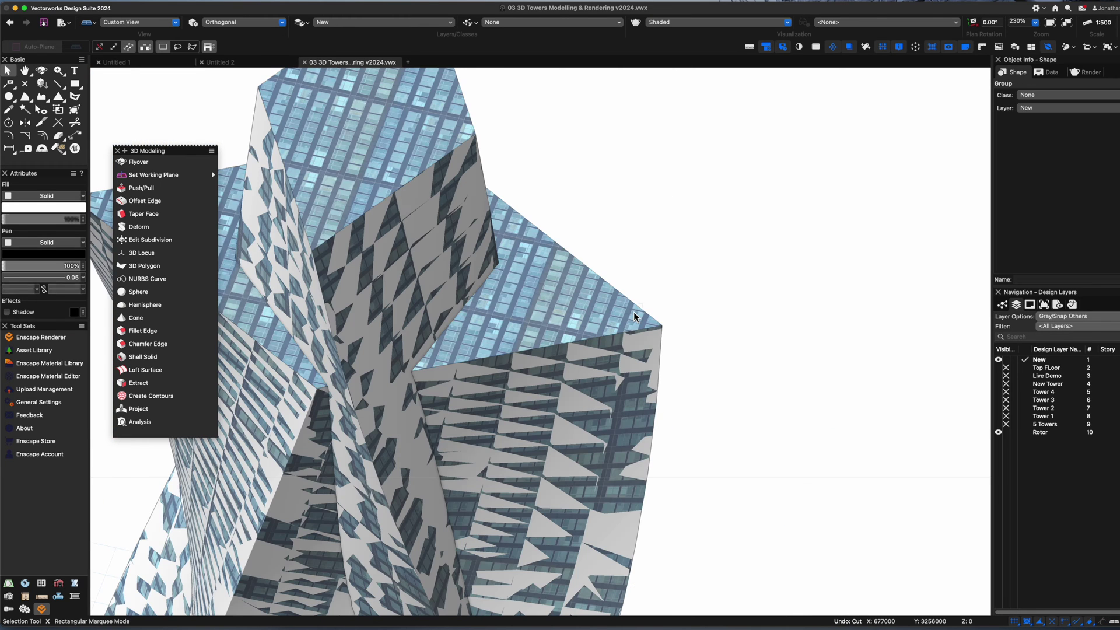
Pick the Solid Addition from the overlapping objects at the tower's upper edge and cut it.
{"action": "key", "text": "alt+super+x"}
{"action": "left_click", "coordinate": [722, 263]}
{"action": "left_click", "coordinate": [661, 357]}
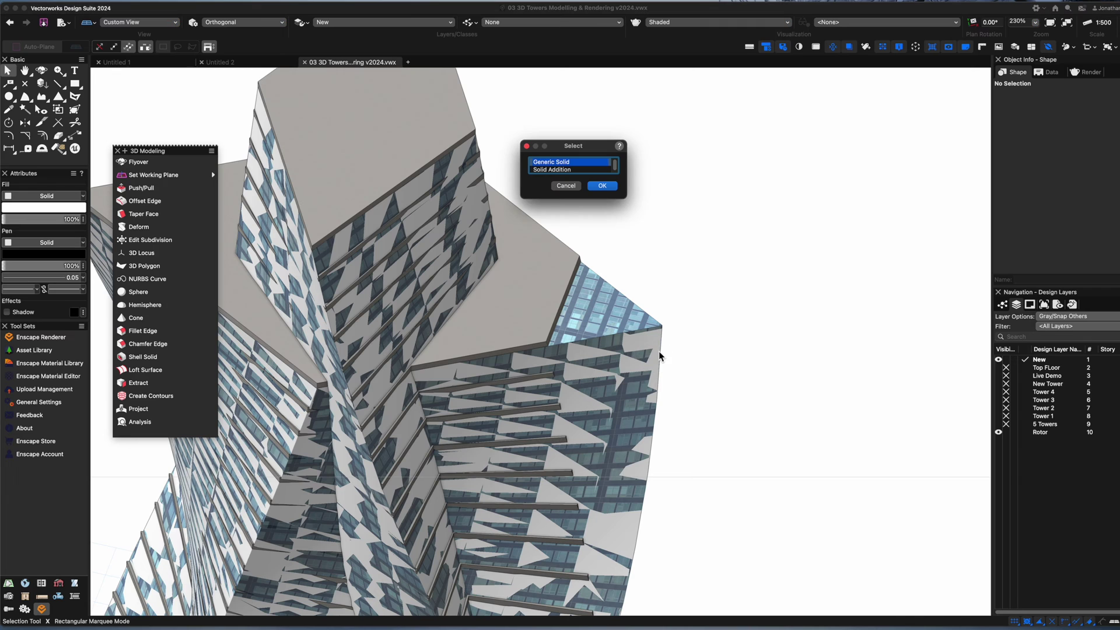
{"action": "left_click", "coordinate": [552, 170]}
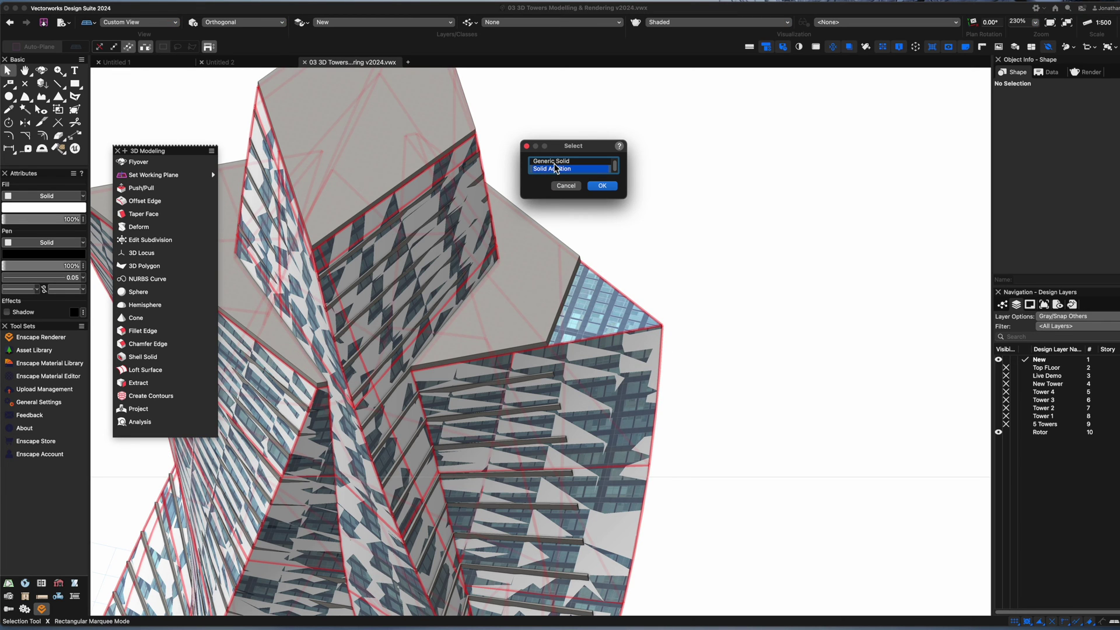
{"action": "left_click", "coordinate": [602, 187]}
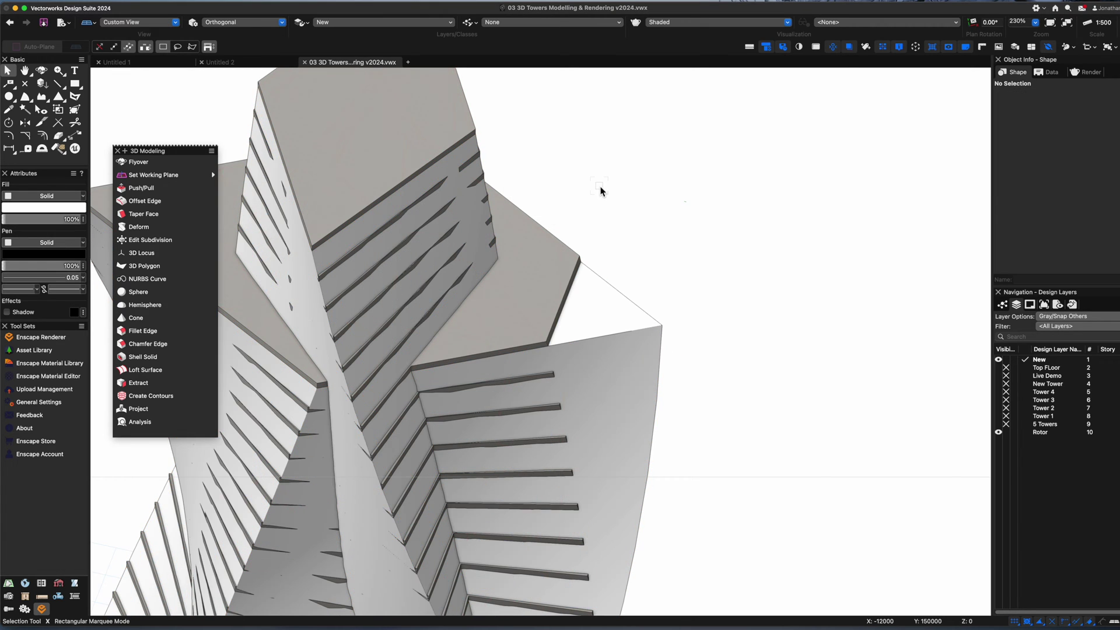
Delete the overlapping Generic Solid of the wide tower body and paste the cut Solid Addition back in place.
{"action": "left_click", "coordinate": [603, 346]}
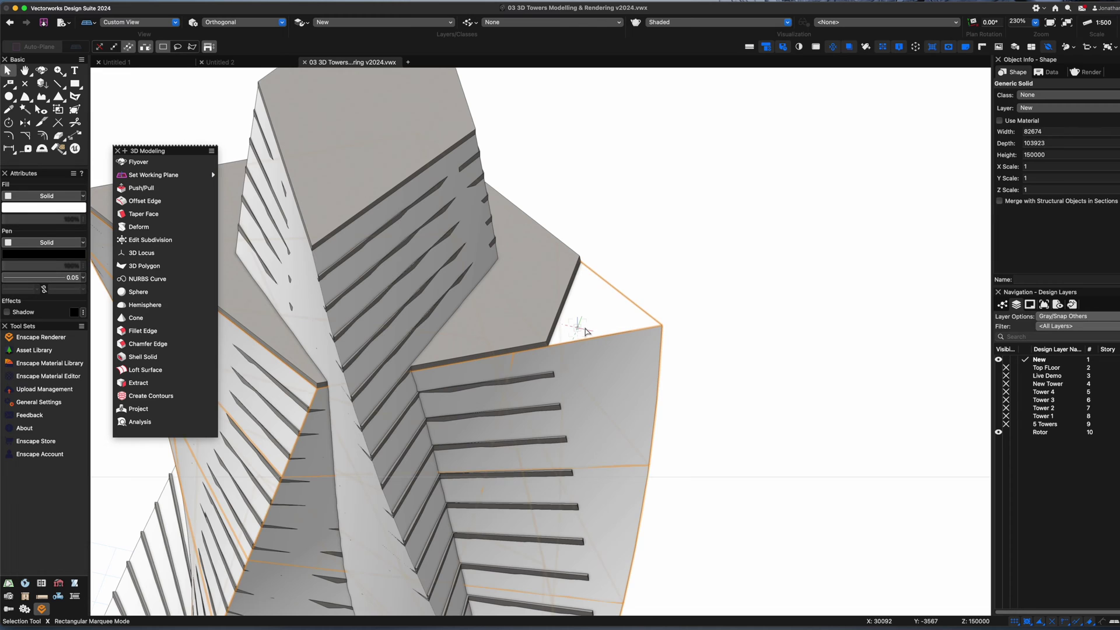
{"action": "key", "text": "Delete"}
{"action": "key", "text": "super+alt+v"}
{"action": "left_click", "coordinate": [655, 251]}
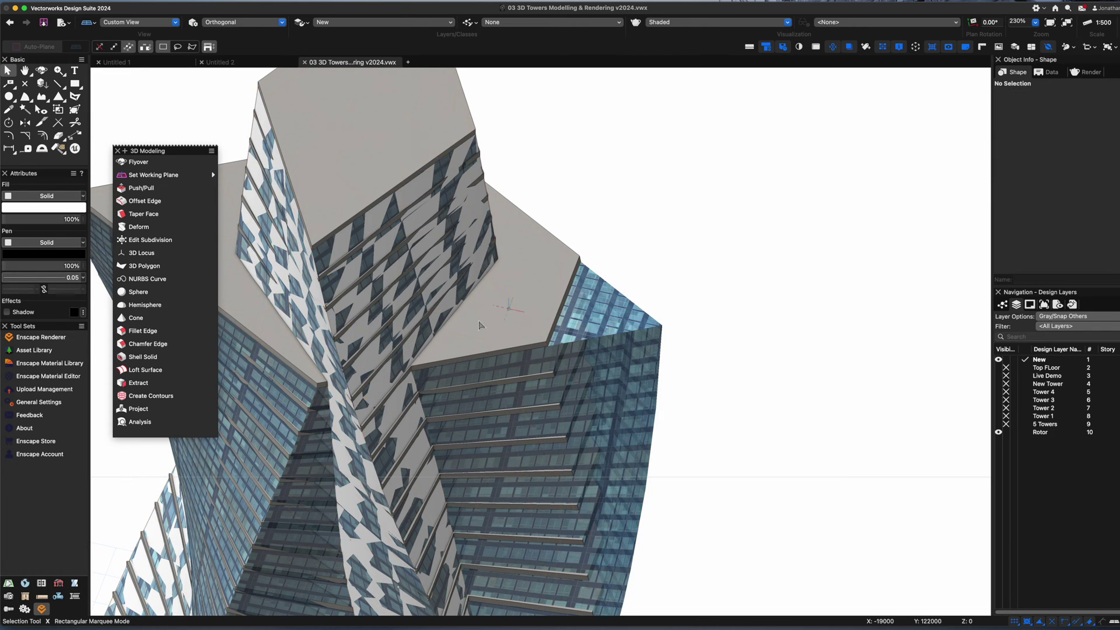
Check the two component solids inside the pasted Solid Addition and exit it.
{"action": "left_click", "coordinate": [393, 405]}
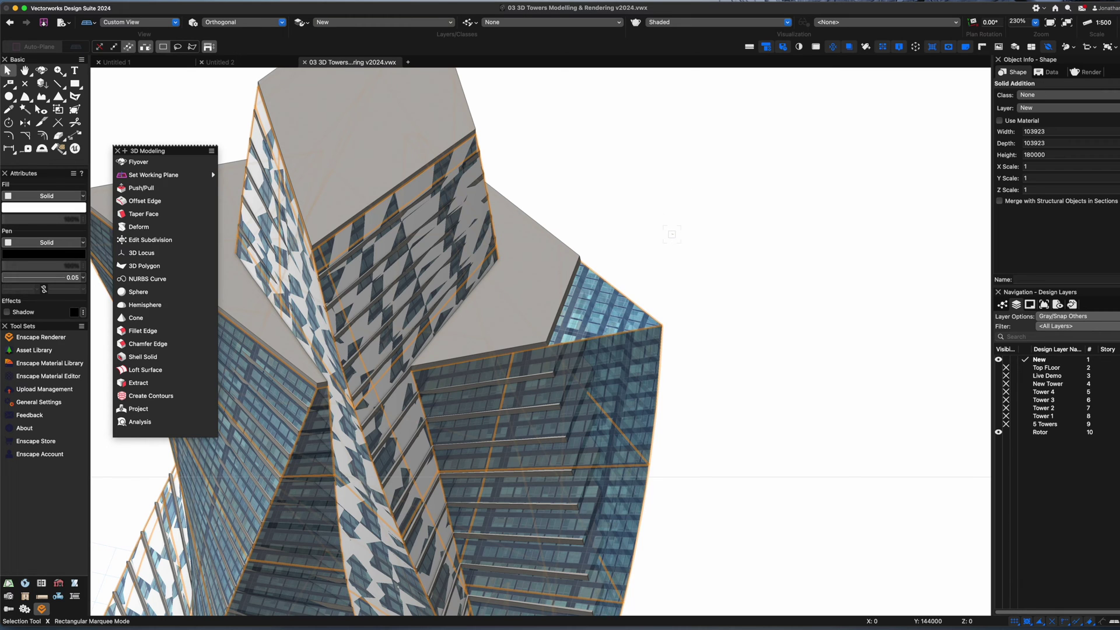
{"action": "key", "text": "super+bracketleft"}
{"action": "key", "text": "super+a"}
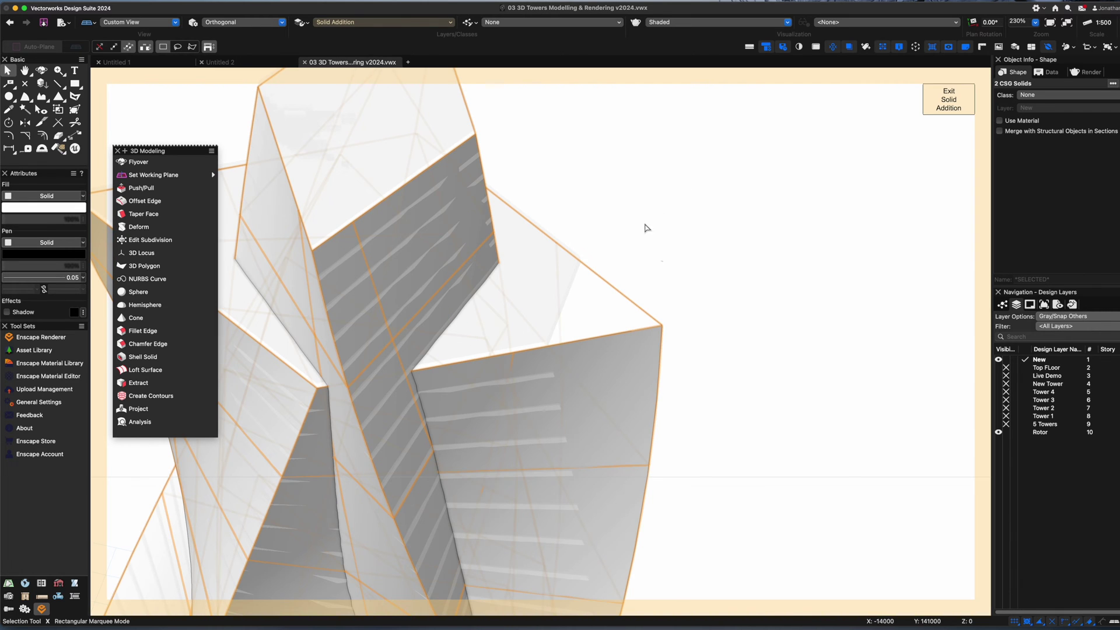
{"action": "left_click", "coordinate": [949, 99]}
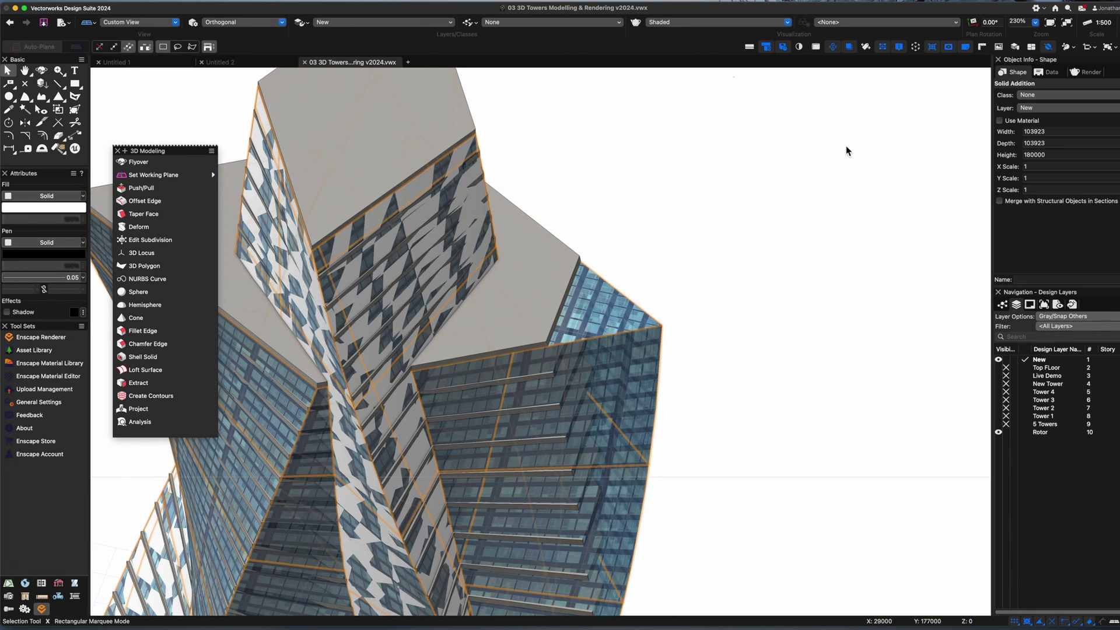
{"action": "left_click", "coordinate": [143, 357]}
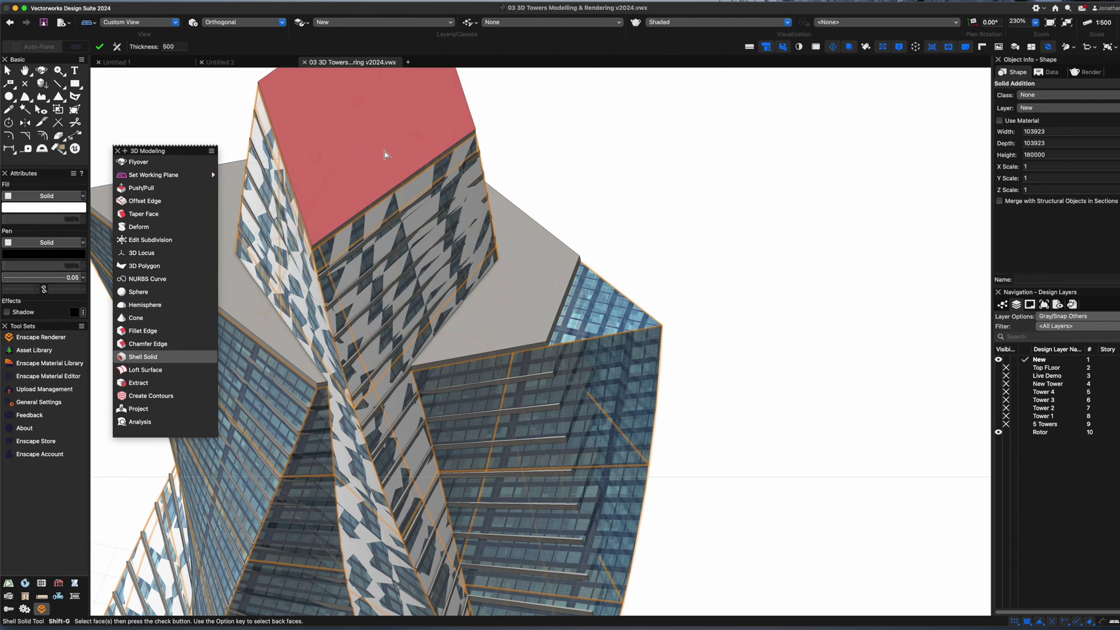
{"action": "key", "text": "x"}
{"action": "scroll", "coordinate": [573, 315], "scroll_direction": "down", "scroll_amount": 4}
{"action": "middle_click_drag", "start_coordinate": [465, 485], "coordinate": [459, 146], "text": "ctrl"}
{"action": "middle_click_drag", "start_coordinate": [476, 411], "coordinate": [463, 249]}
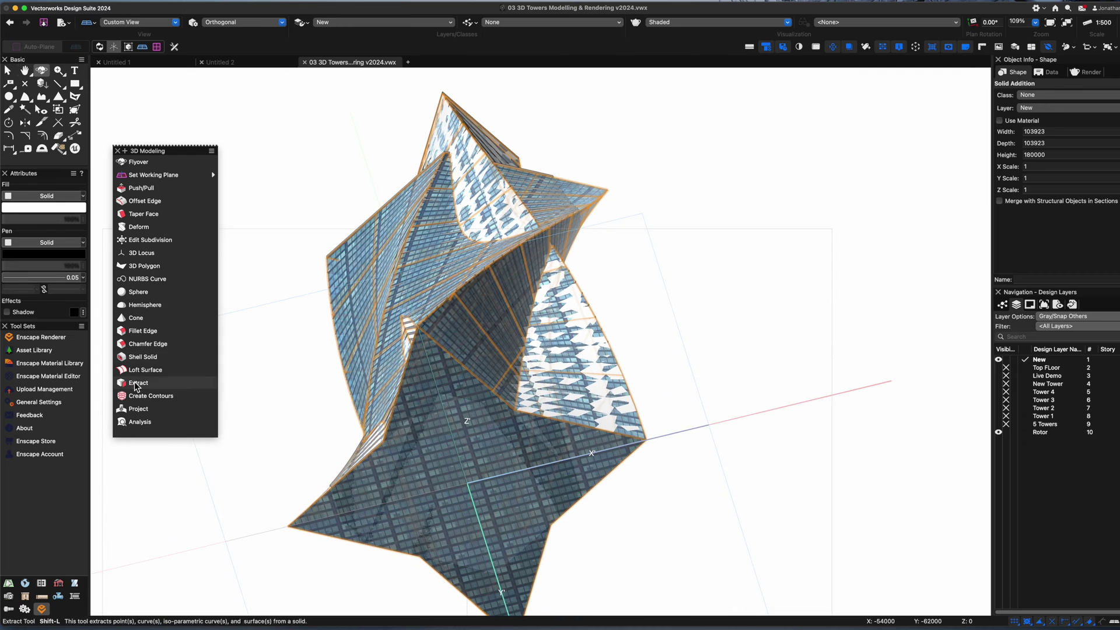
{"action": "left_click", "coordinate": [143, 356]}
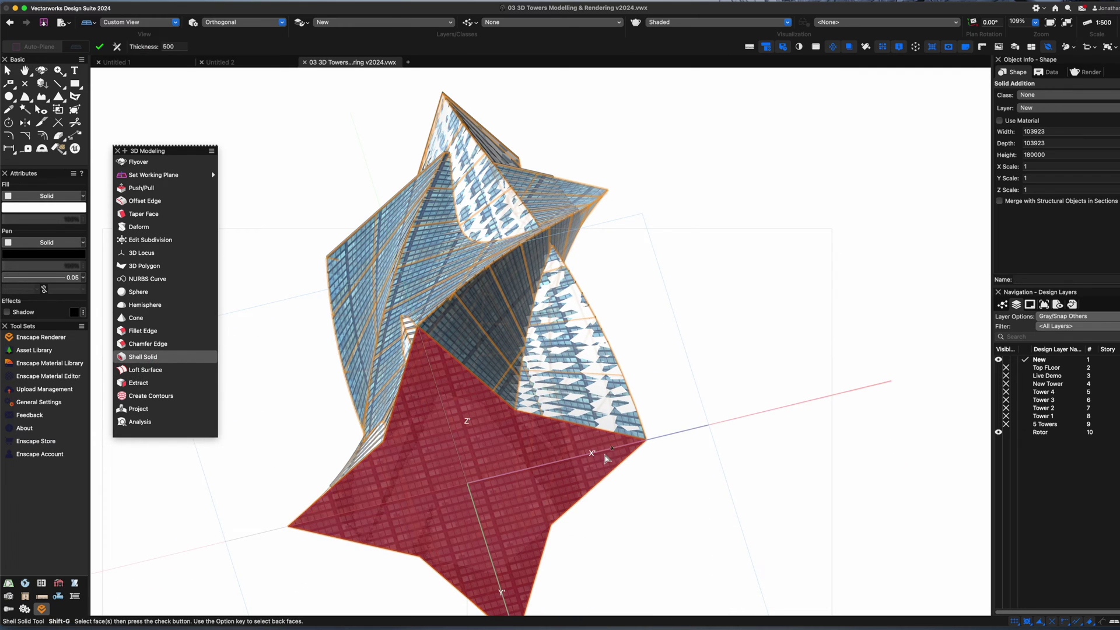
{"action": "key", "text": "x"}
Group the Solid Addition and, inside the group, shell it at 500 thickness with the star-shaped base face open.
{"action": "key", "text": "super+bracketleft"}
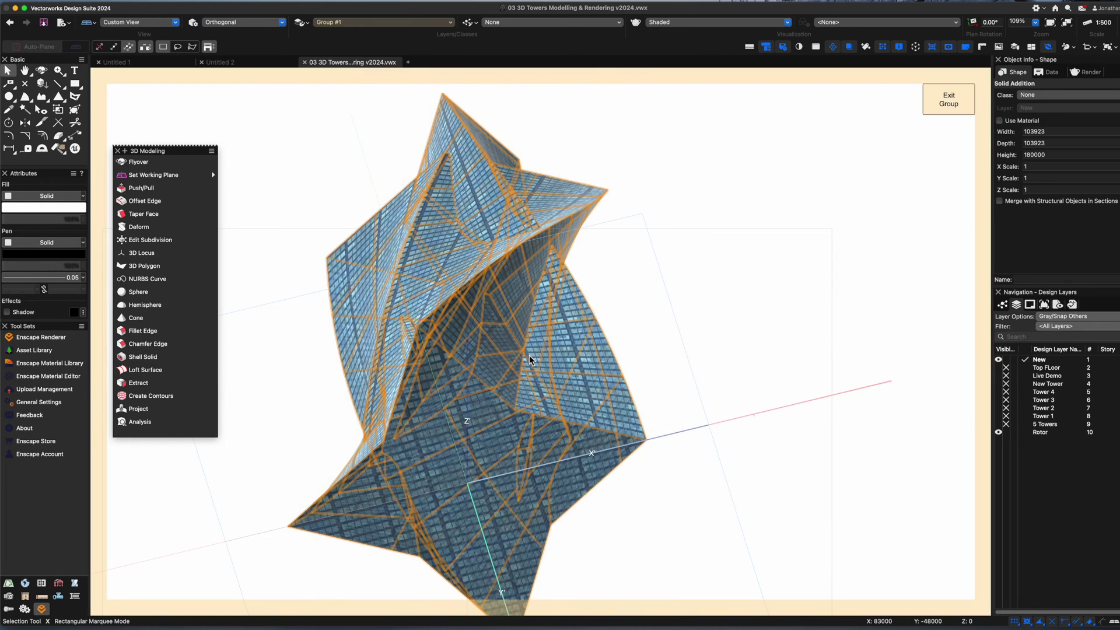
{"action": "middle_click_drag", "start_coordinate": [530, 360], "coordinate": [233, 315]}
{"action": "left_click", "coordinate": [143, 356]}
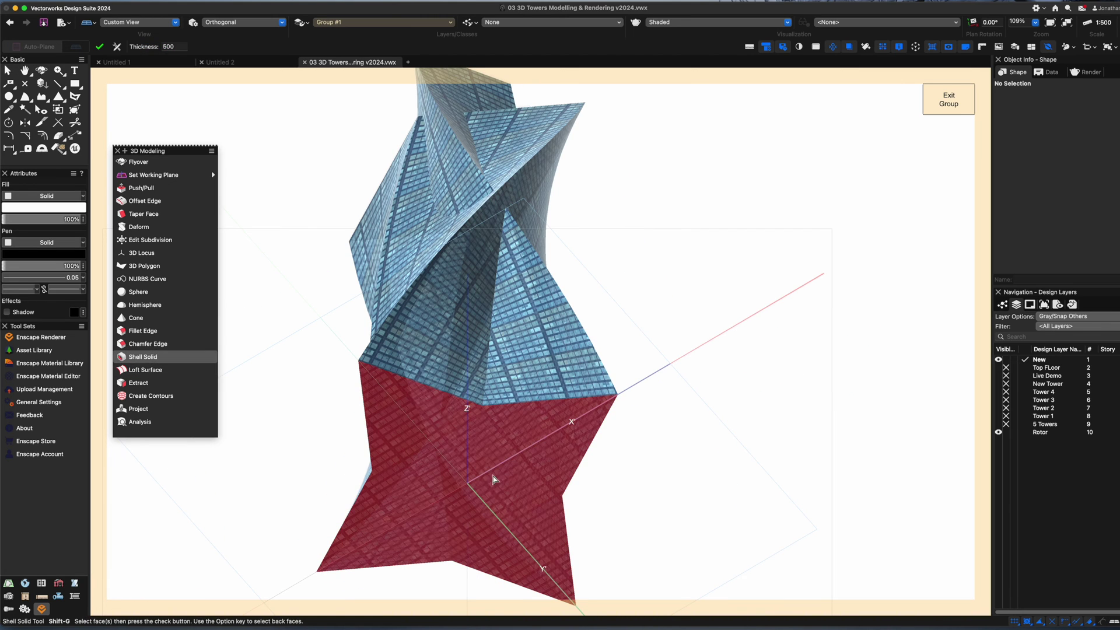
{"action": "left_click", "coordinate": [100, 47]}
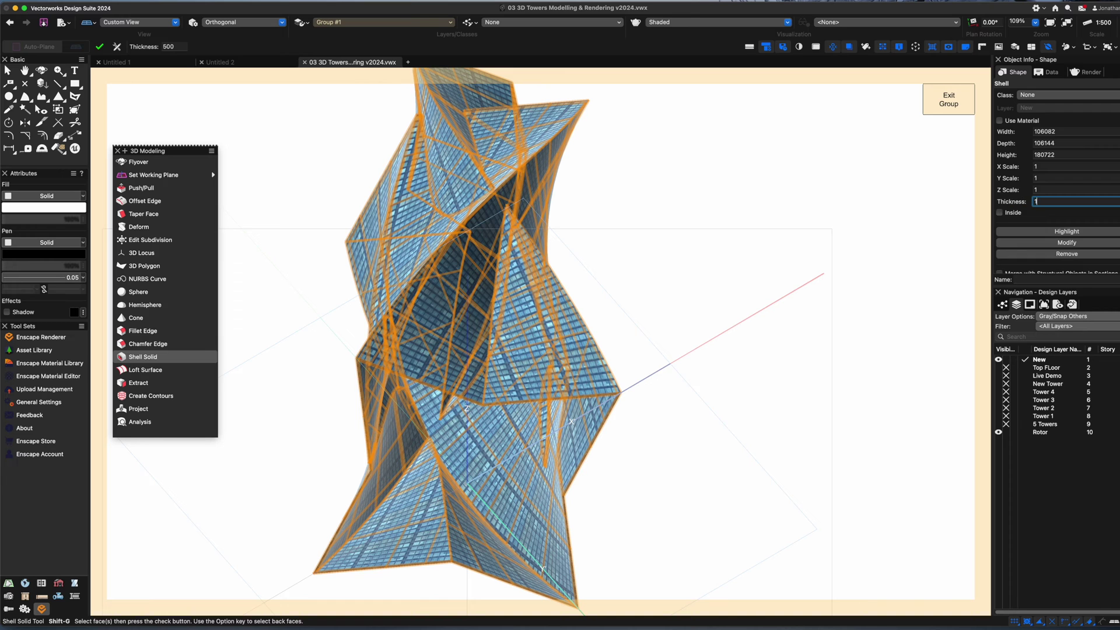
{"action": "key", "text": "Return"}
Exit the shell's group and show the tower in the Right Isometric view with nothing selected.
{"action": "key", "text": "x"}
{"action": "key", "text": "x"}
{"action": "middle_click_drag", "start_coordinate": [782, 300], "coordinate": [933, 110]}
{"action": "left_click", "coordinate": [932, 111]}
{"action": "key", "text": "x"}
{"action": "left_click", "coordinate": [871, 210]}
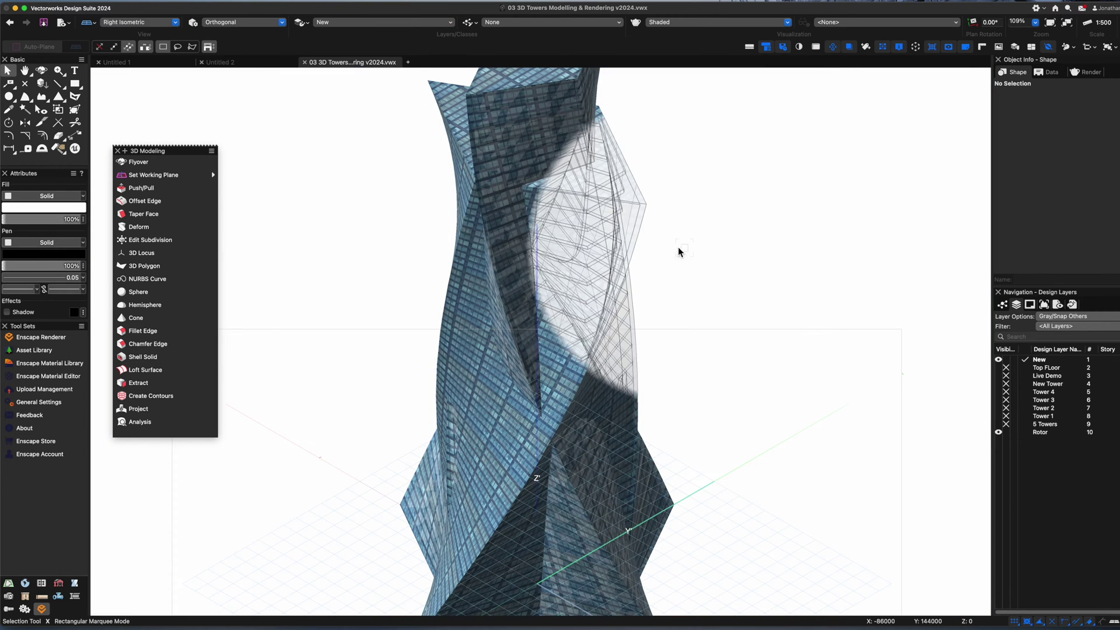
Apply the Building-Facade-Texture_50% texture from the current file to the group containing the tower shell.
{"action": "left_click", "coordinate": [630, 249]}
{"action": "key", "text": "super+r"}
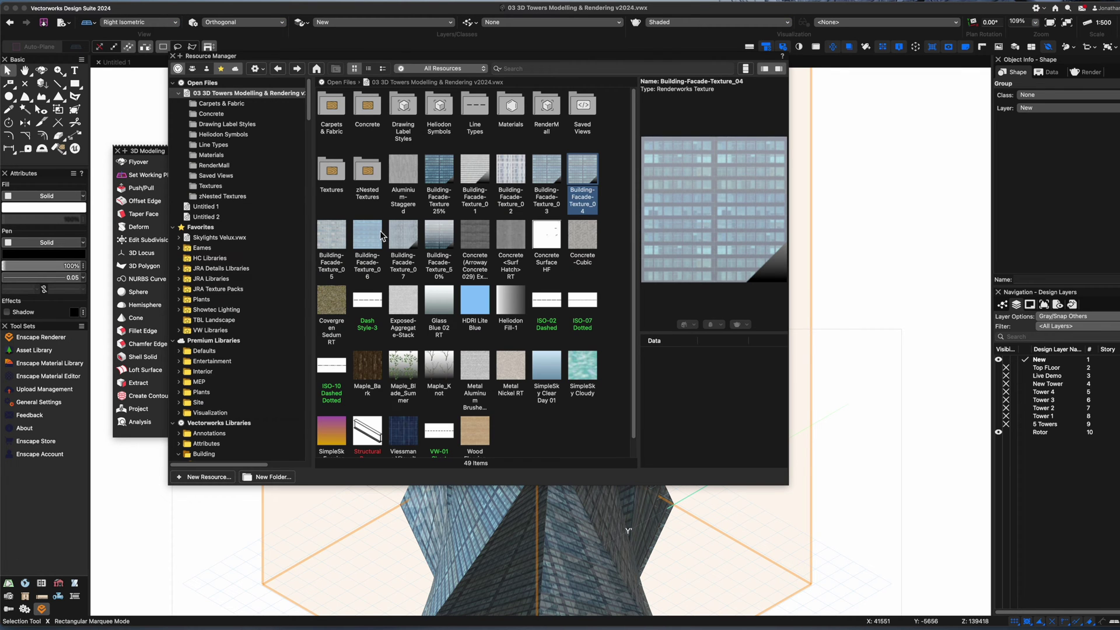
{"action": "right_click", "coordinate": [437, 240]}
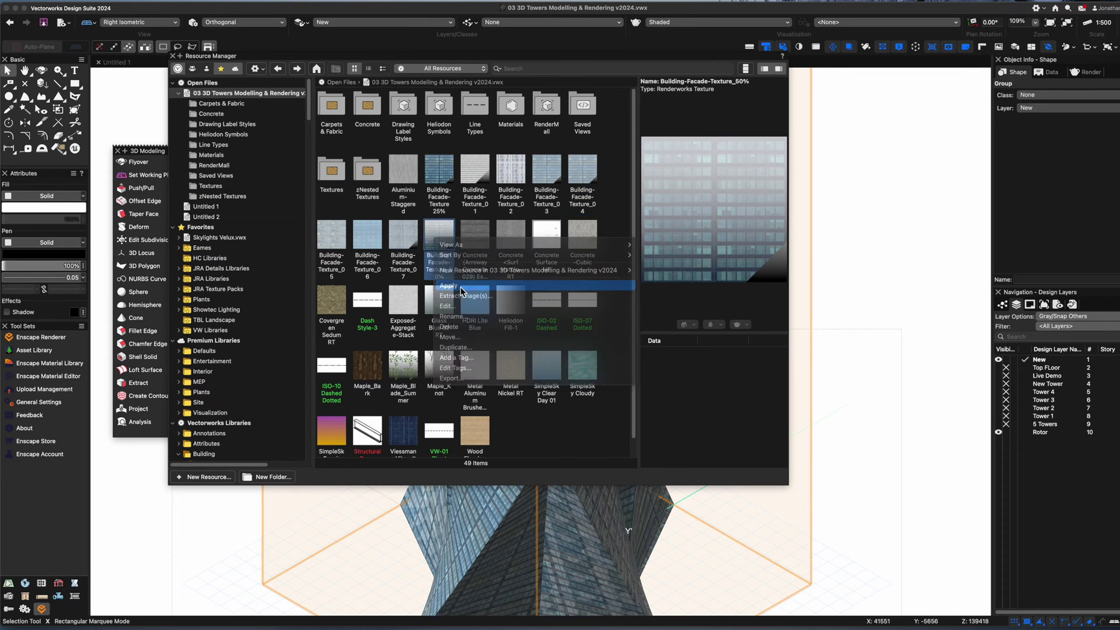
{"action": "left_click", "coordinate": [460, 286]}
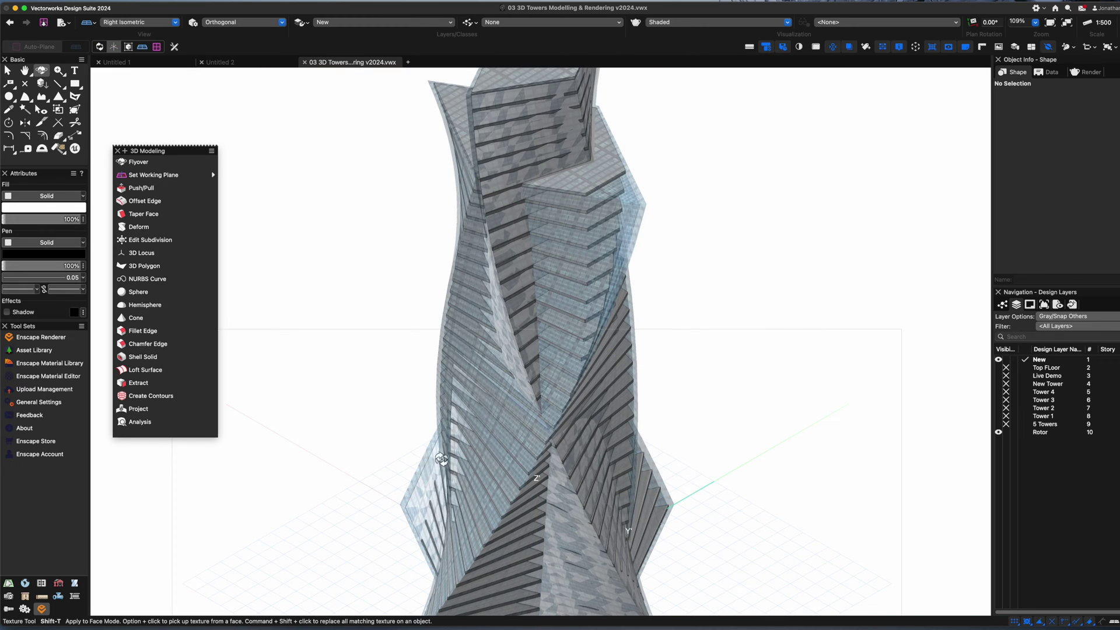
Examine the semi-transparent facade shell and the floor slabs behind it from below, from the front and near the top.
{"action": "key", "text": "shift+c"}
{"action": "left_click_drag", "start_coordinate": [498, 380], "coordinate": [587, 265]}
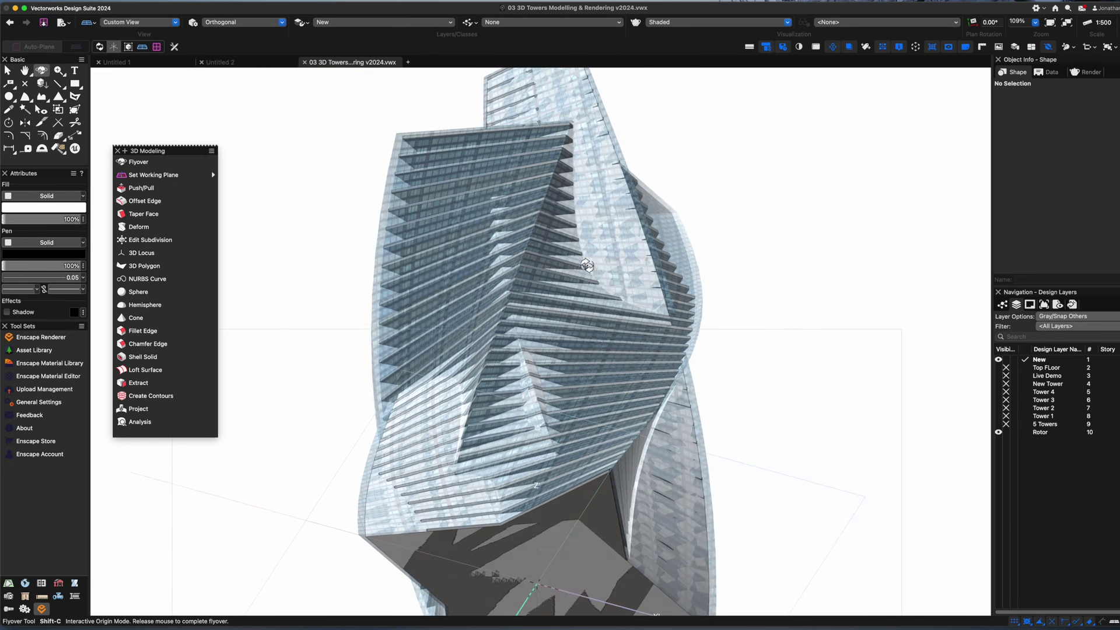
{"action": "middle_click_drag", "start_coordinate": [586, 265], "coordinate": [583, 268], "text": "ctrl"}
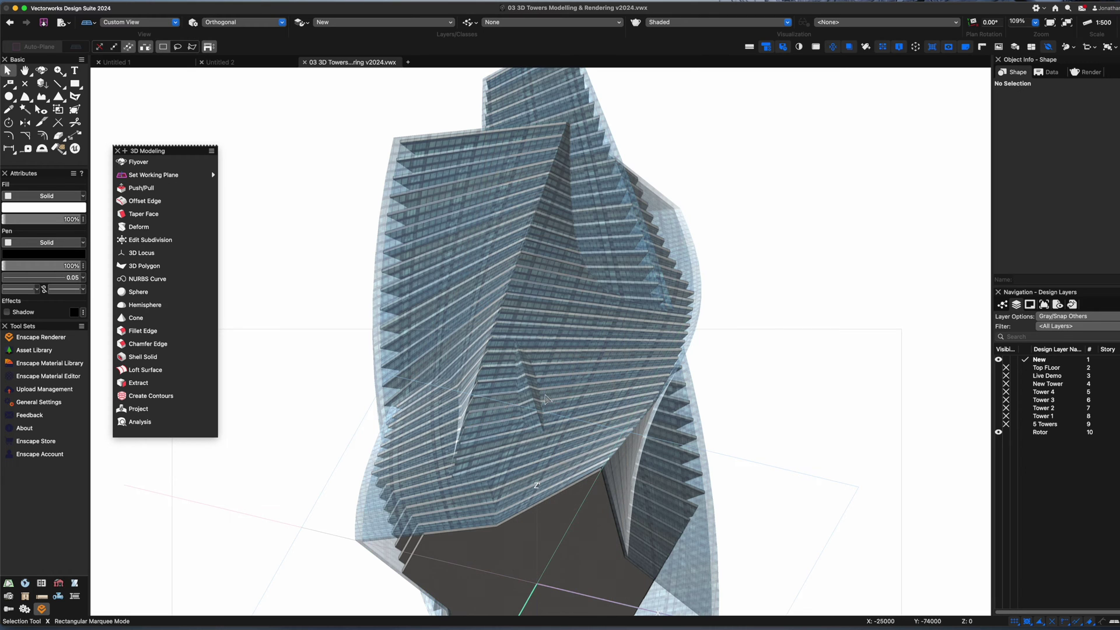
{"action": "middle_click_drag", "start_coordinate": [555, 347], "coordinate": [483, 474], "text": "ctrl"}
{"action": "scroll", "coordinate": [483, 474], "scroll_direction": "down", "scroll_amount": 3}
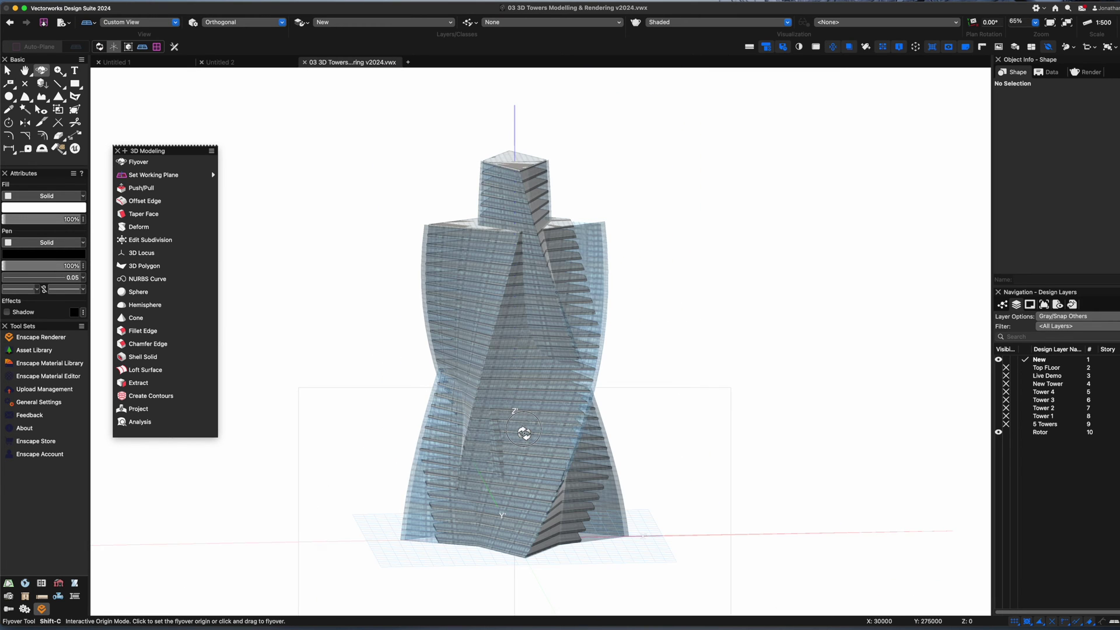
{"action": "left_click_drag", "start_coordinate": [492, 343], "coordinate": [590, 369]}
{"action": "key", "text": "c"}
{"action": "left_click_drag", "start_coordinate": [402, 182], "coordinate": [524, 354]}
{"action": "key", "text": "shift+c"}
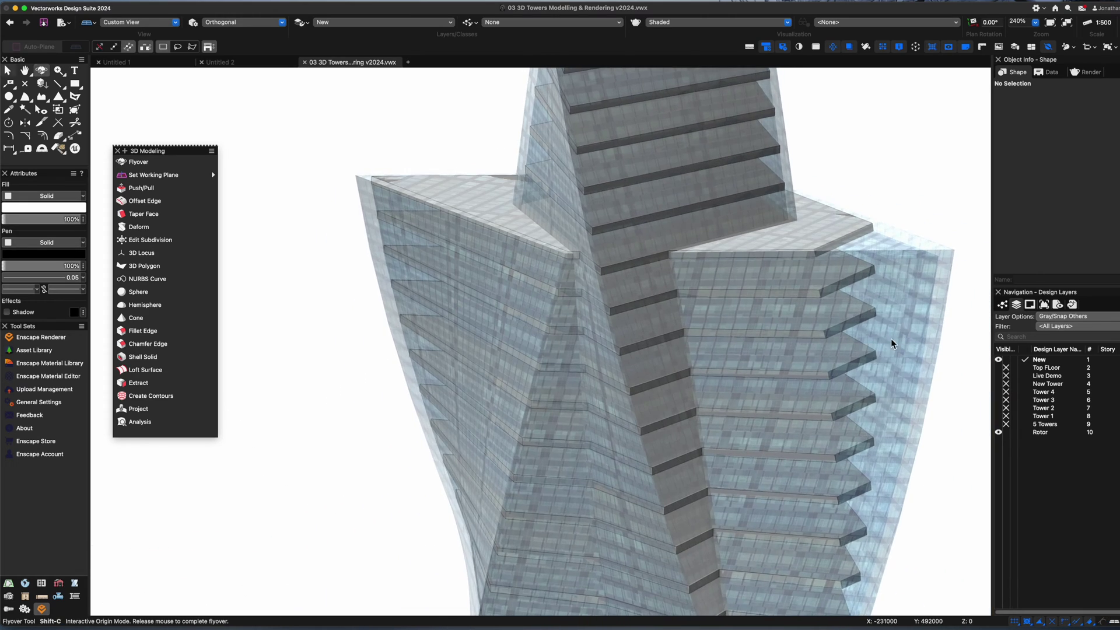
Ungroup the textured facade so the Shell sits directly on the New layer, and clear the selection.
{"action": "key", "text": "x"}
{"action": "left_click", "coordinate": [893, 343]}
{"action": "key", "text": "super+u"}
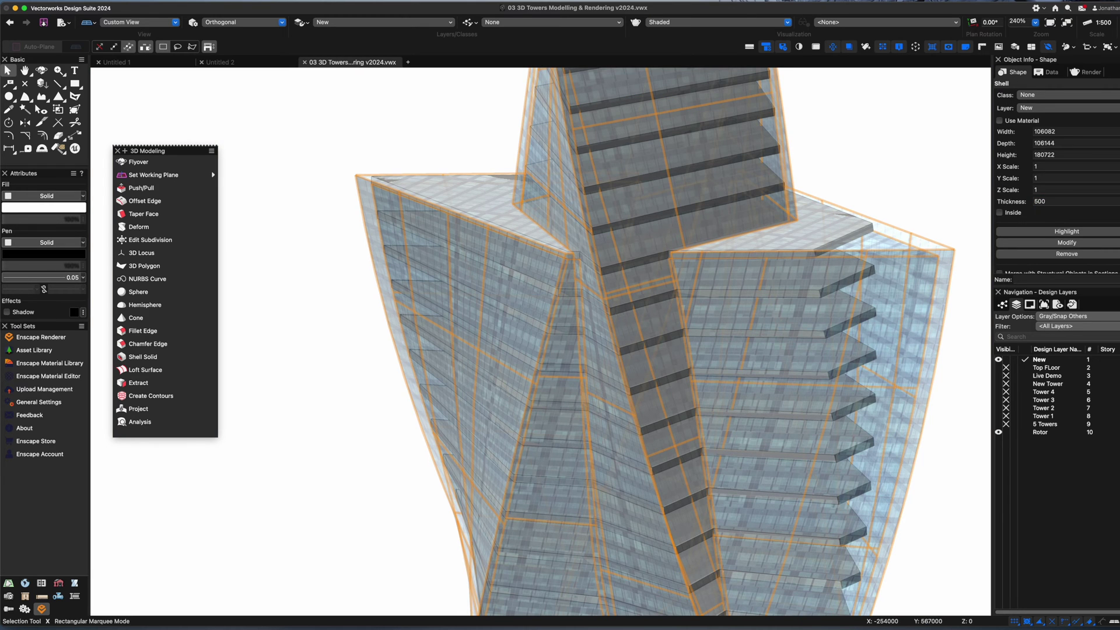
{"action": "left_click", "coordinate": [913, 189]}
{"action": "scroll", "coordinate": [838, 309], "scroll_direction": "down", "scroll_amount": 3}
{"action": "key", "text": "shift+c"}
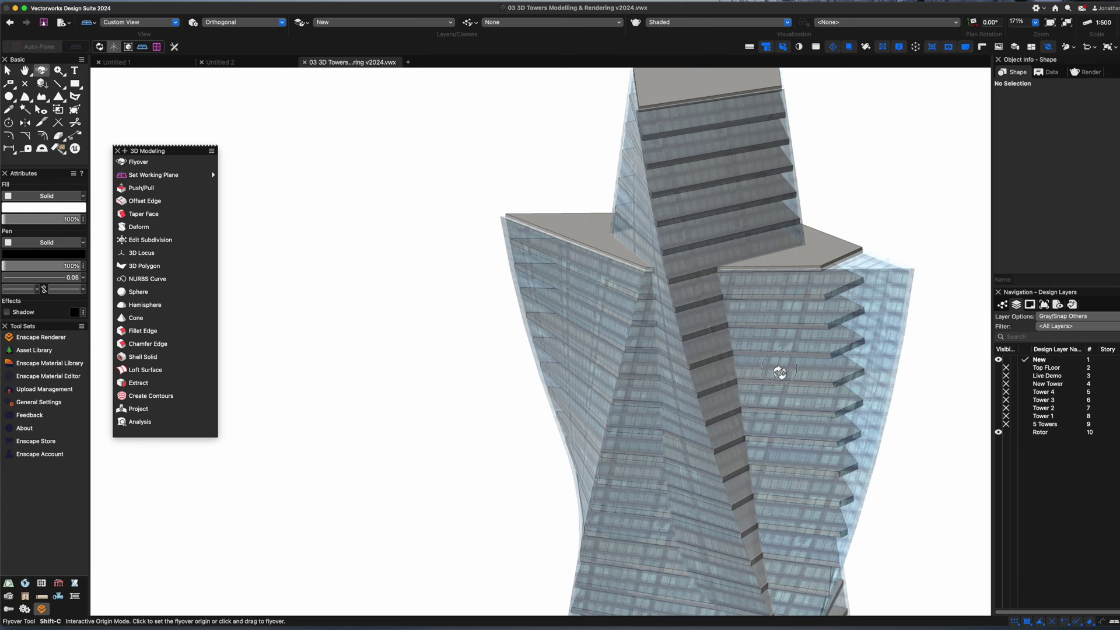
Examine the glazed tower from around and, using Walkthrough in perspective, from low down, closing the 3D Modeling palette along the way.
{"action": "left_click_drag", "start_coordinate": [780, 372], "coordinate": [542, 351]}
{"action": "key", "text": "1"}
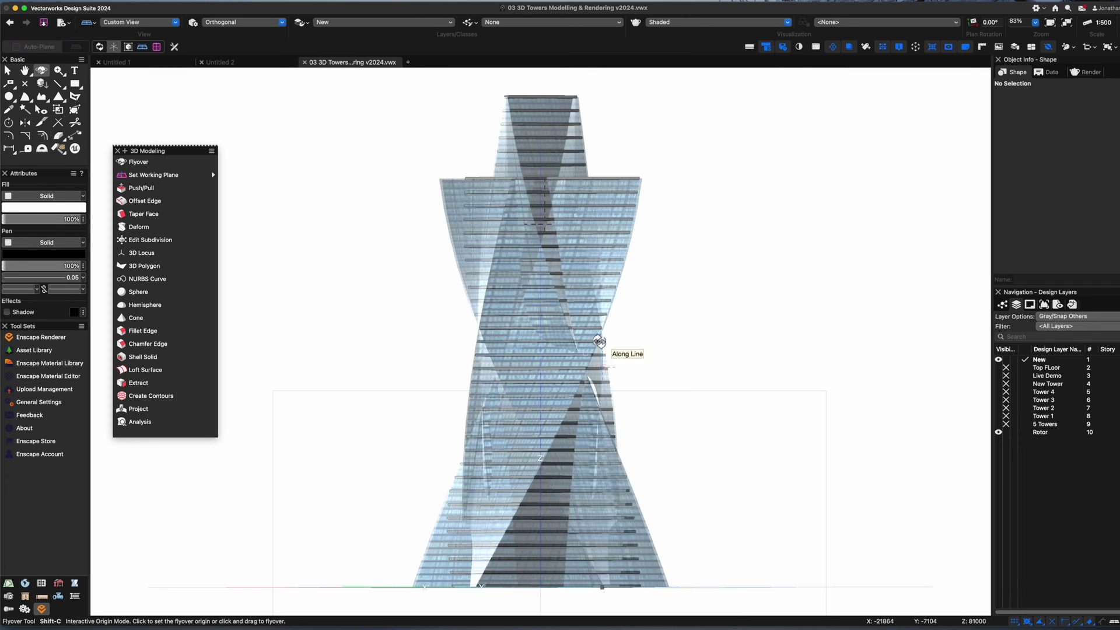
{"action": "key", "text": "x"}
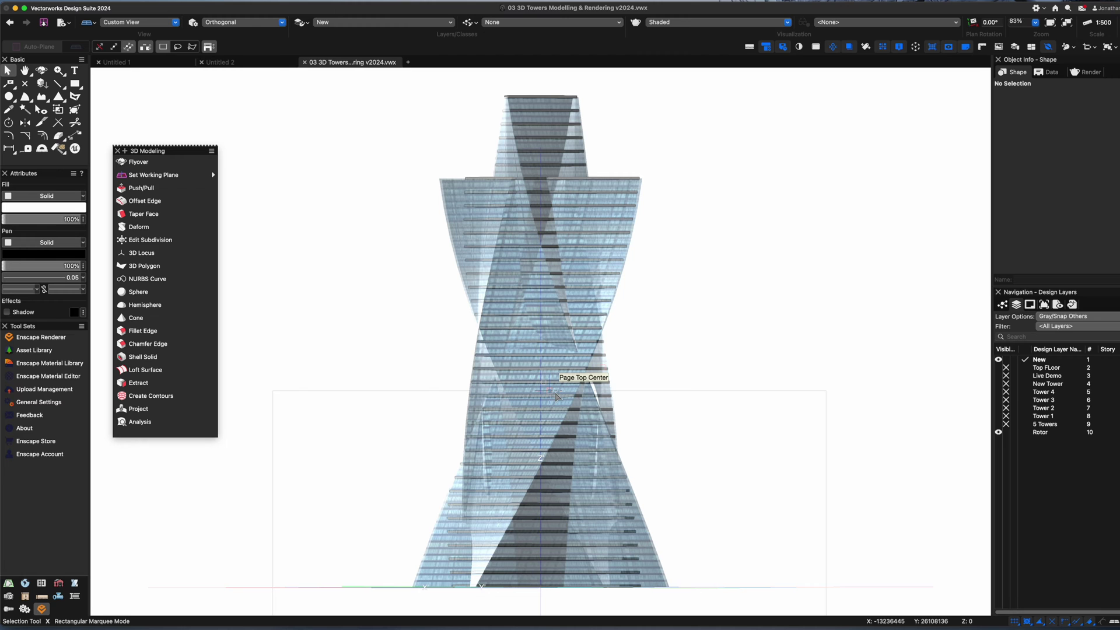
{"action": "key", "text": "shift+u"}
{"action": "left_click_drag", "start_coordinate": [555, 367], "coordinate": [555, 252]}
{"action": "left_click", "coordinate": [117, 151]}
{"action": "key", "text": "shift+c"}
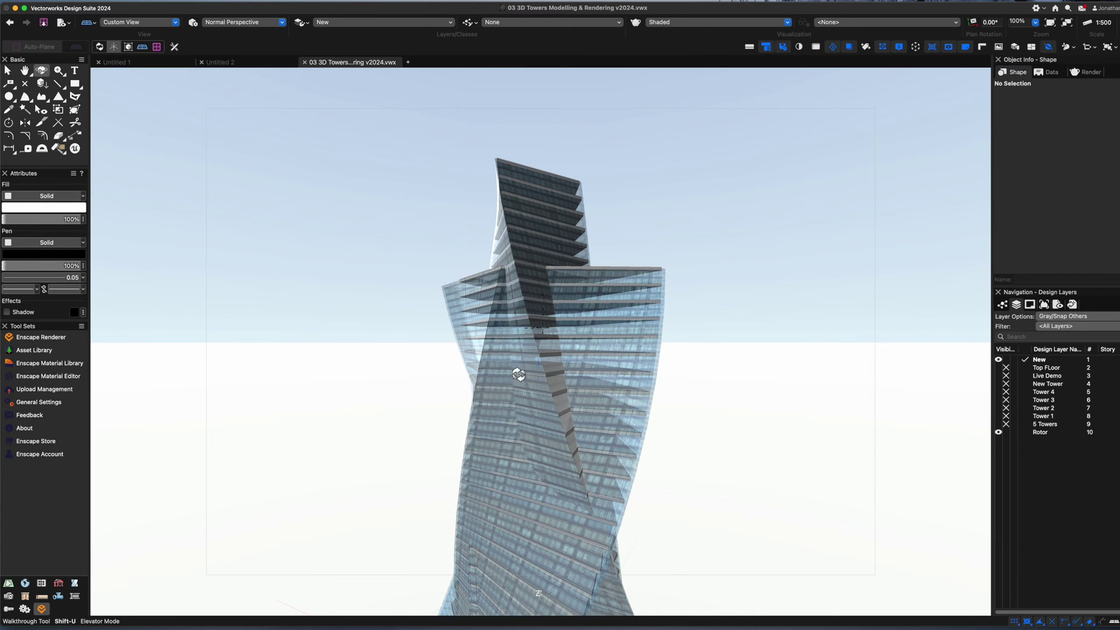
{"action": "left_click_drag", "start_coordinate": [549, 406], "coordinate": [575, 405]}
{"action": "key", "text": "x"}
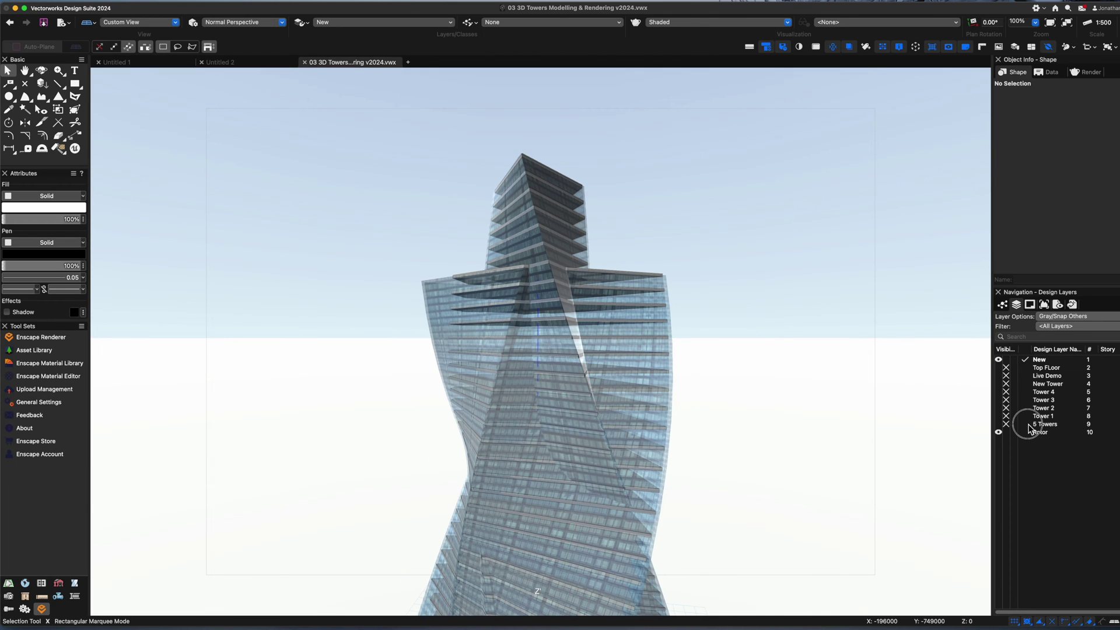
Make the 5 Towers layer active and draw a circle of about 116,600 mm radius centred on the large twisted tower.
{"action": "double_click", "coordinate": [1029, 426]}
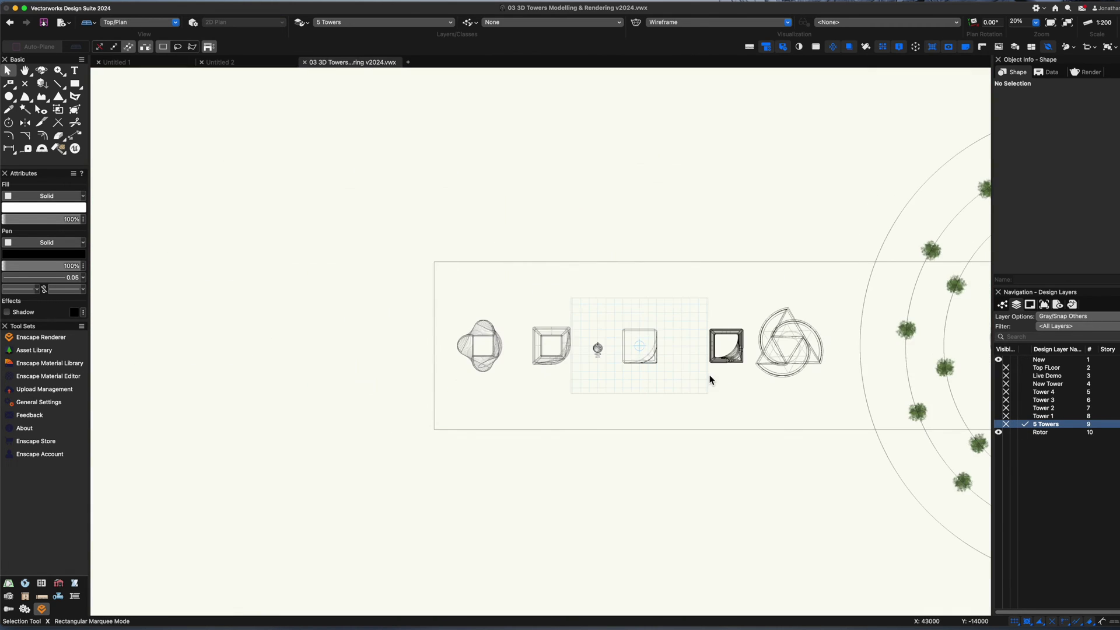
{"action": "scroll", "coordinate": [710, 380], "scroll_direction": "down", "scroll_amount": 3}
{"action": "middle_click_drag", "start_coordinate": [790, 442], "coordinate": [471, 365]}
{"action": "key", "text": "6"}
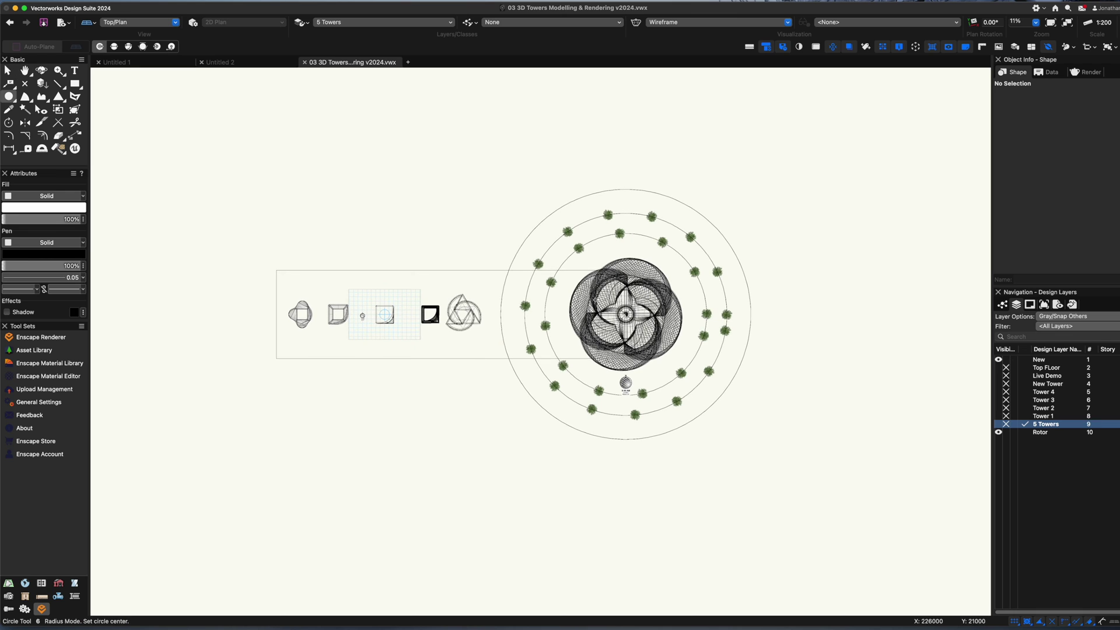
{"action": "left_click", "coordinate": [625, 314]}
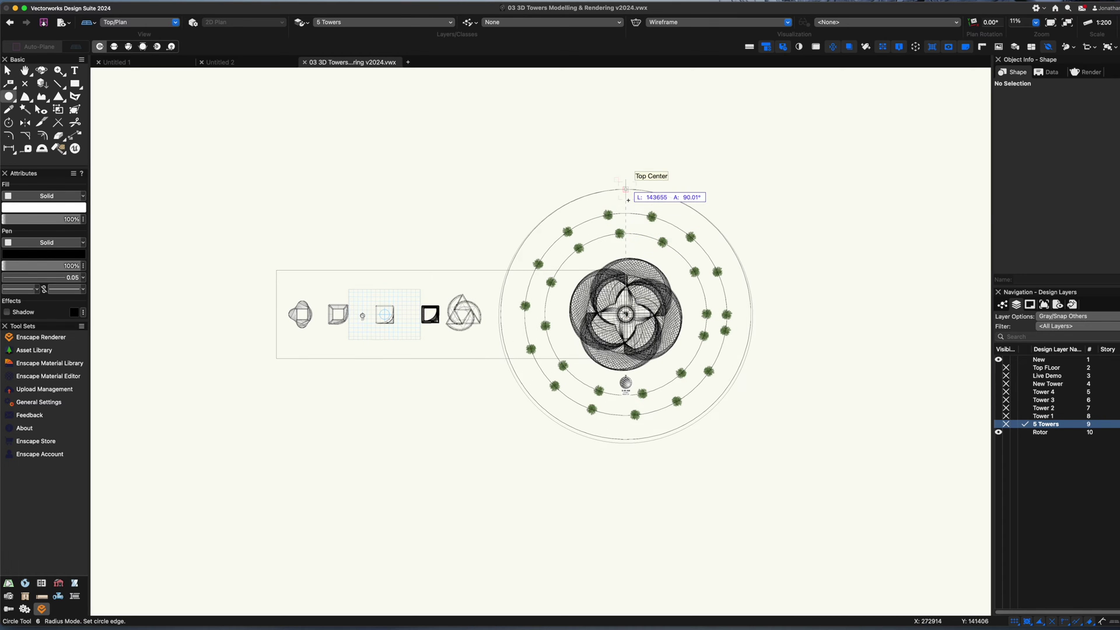
{"action": "left_click", "coordinate": [631, 215]}
Move the circle so its centre sits on the platform's free end, and extrude it by -1000 mm.
{"action": "key", "text": "x"}
{"action": "left_click_drag", "start_coordinate": [626, 313], "coordinate": [277, 320]}
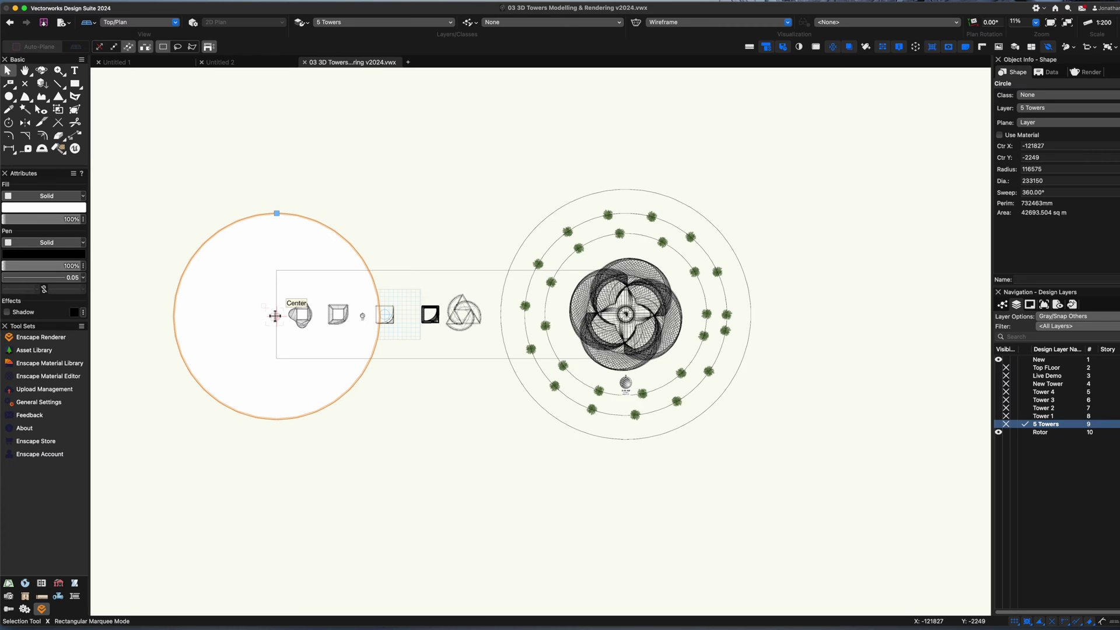
{"action": "key", "text": "super+e"}
{"action": "key", "text": "Return"}
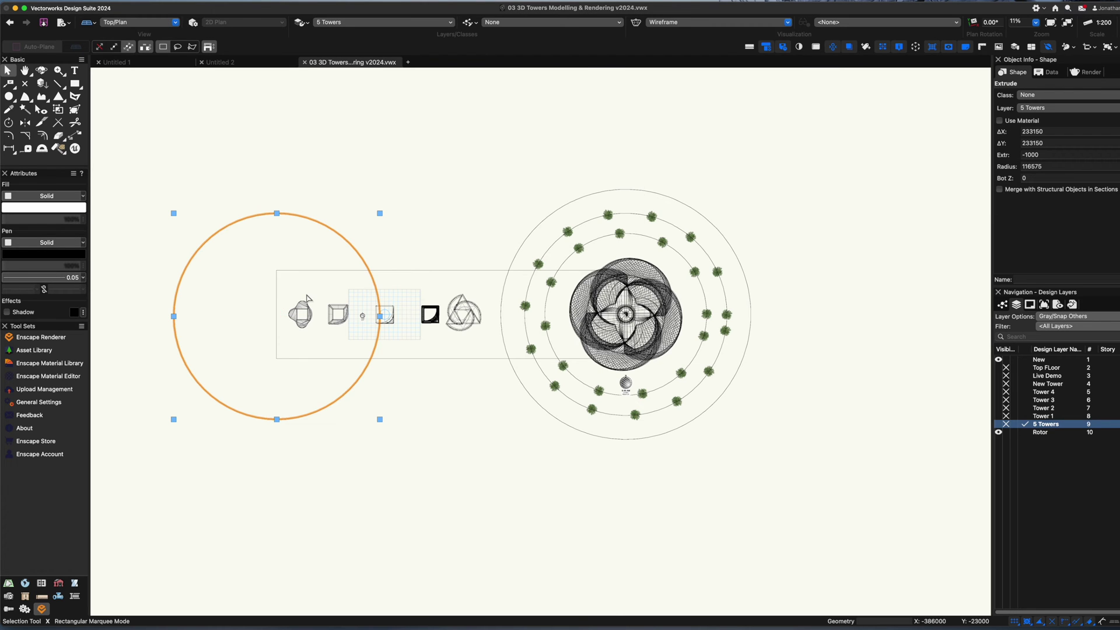
Apply the Concrete-Cubic texture from the current file to the extruded circular base and enlarge its mapping scale.
{"action": "key", "text": "KP_1"}
{"action": "key", "text": "e"}
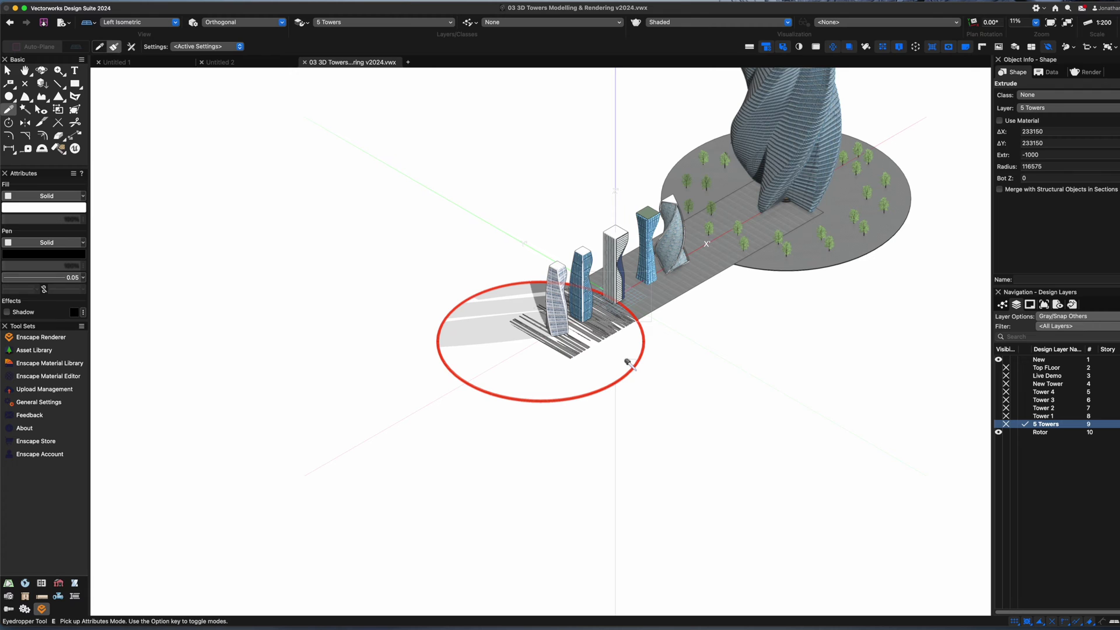
{"action": "scroll", "coordinate": [627, 363], "scroll_direction": "up", "scroll_amount": 5}
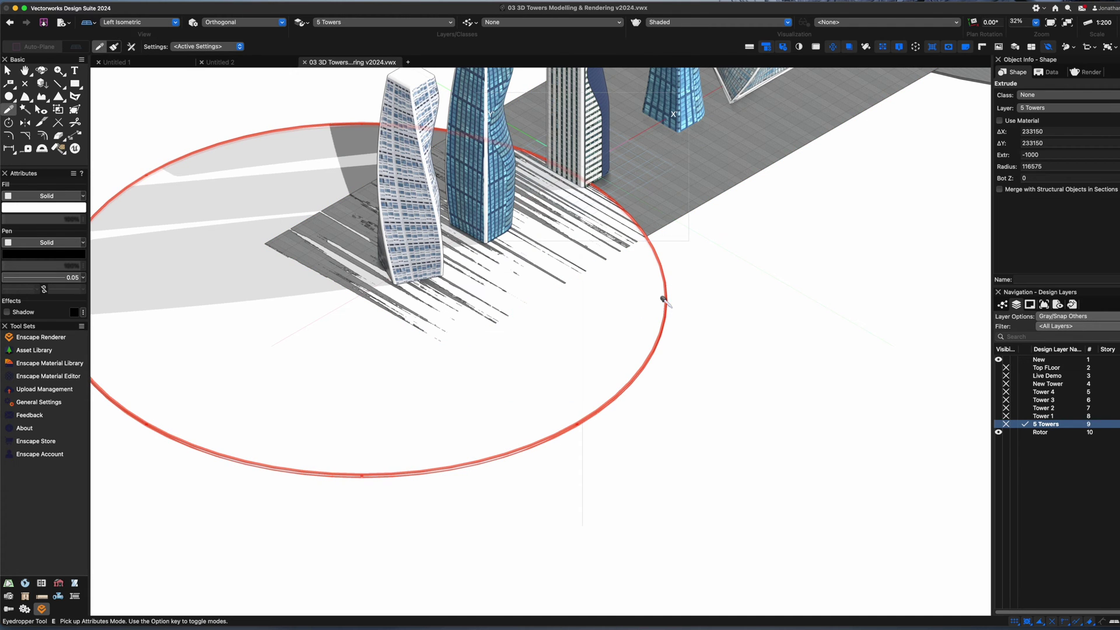
{"action": "key", "text": "super+r"}
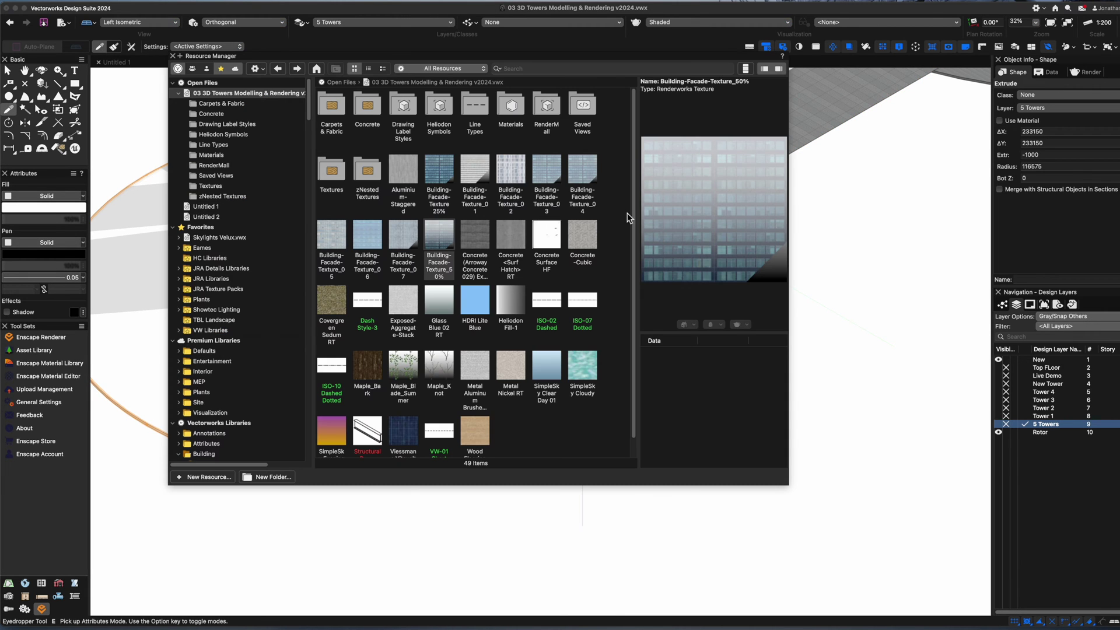
{"action": "double_click", "coordinate": [582, 237]}
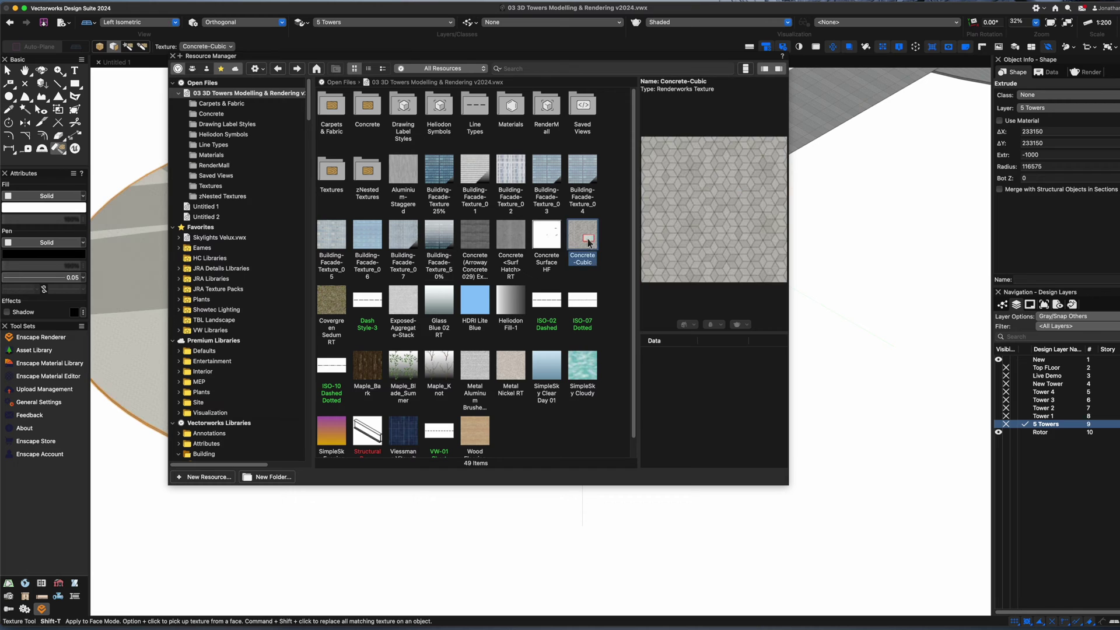
{"action": "left_click", "coordinate": [1085, 71]}
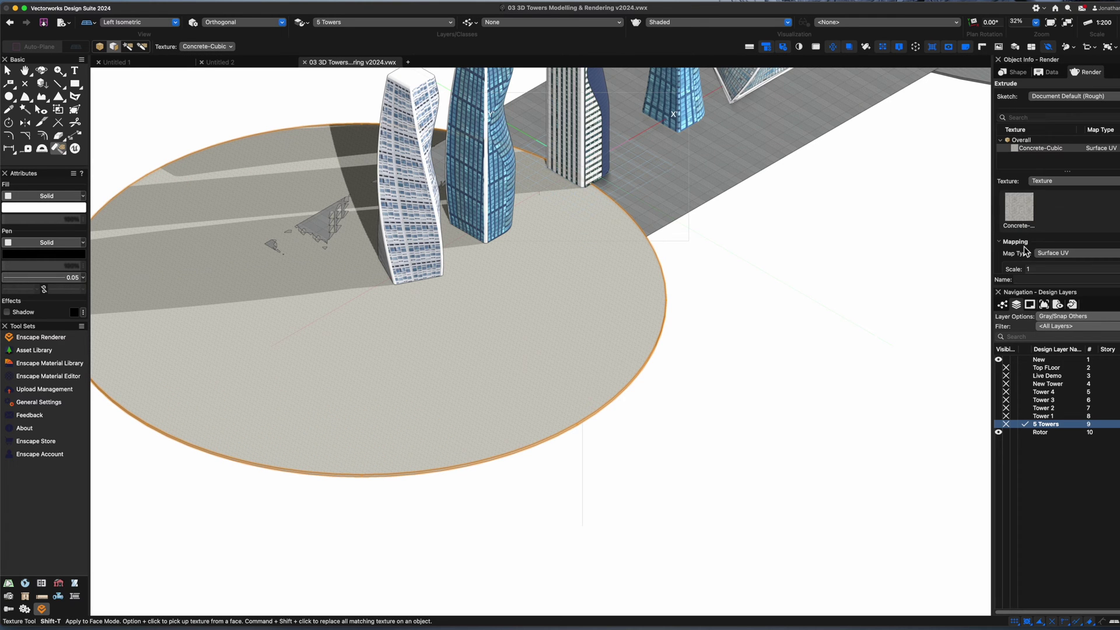
{"action": "scroll", "coordinate": [1026, 251], "scroll_direction": "down", "scroll_amount": 3}
{"action": "left_click_drag", "start_coordinate": [1015, 192], "coordinate": [1037, 194]}
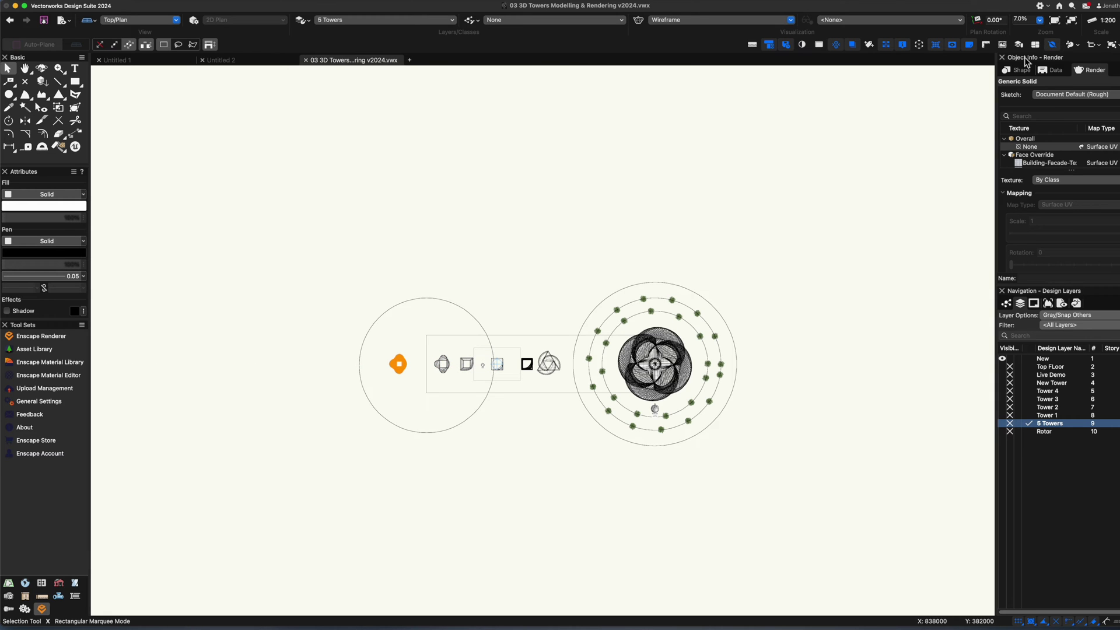
Clear the selection and copy the large tower's viewport onto the new circular base at the platform's other end.
{"action": "left_click", "coordinate": [1020, 71]}
{"action": "left_click", "coordinate": [644, 402]}
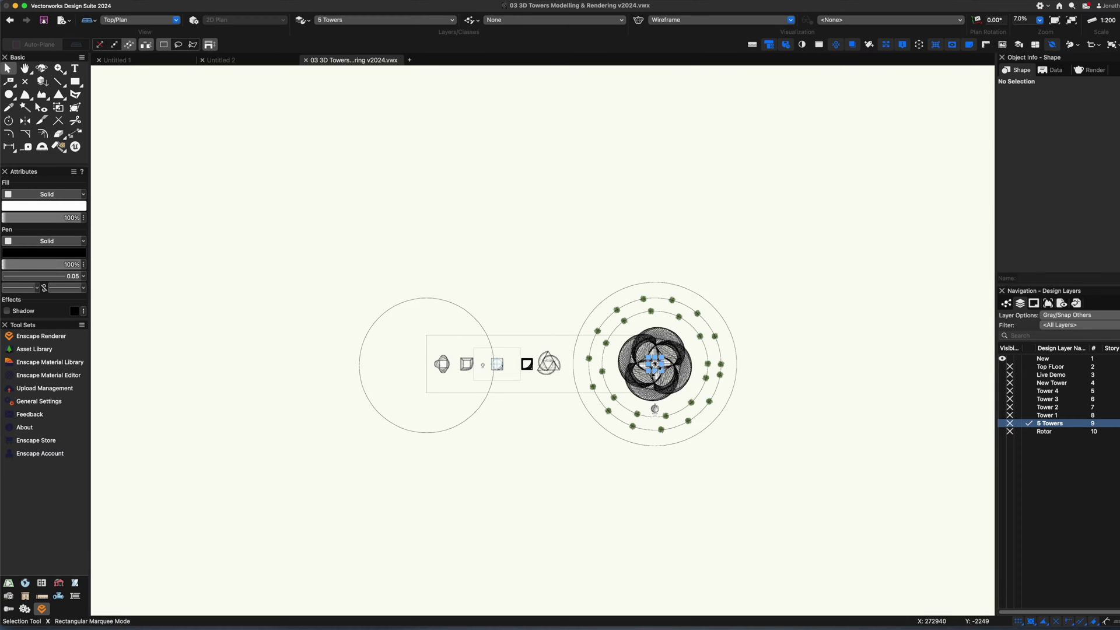
{"action": "left_click", "coordinate": [665, 355]}
{"action": "left_click", "coordinate": [672, 347]}
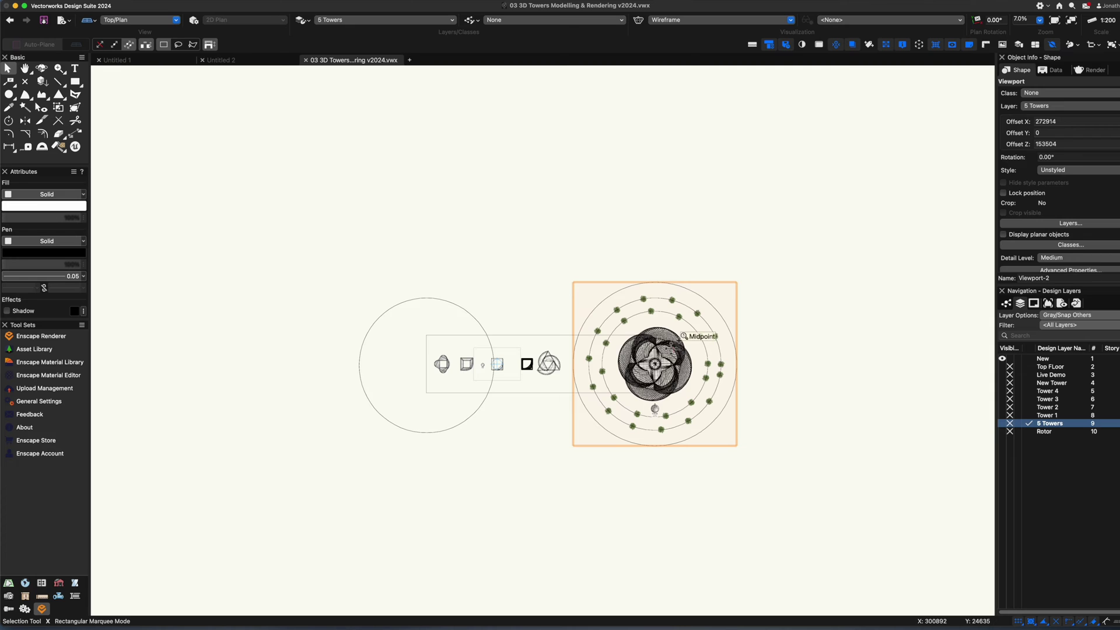
{"action": "left_click_drag", "start_coordinate": [677, 344], "coordinate": [457, 348], "text": "alt"}
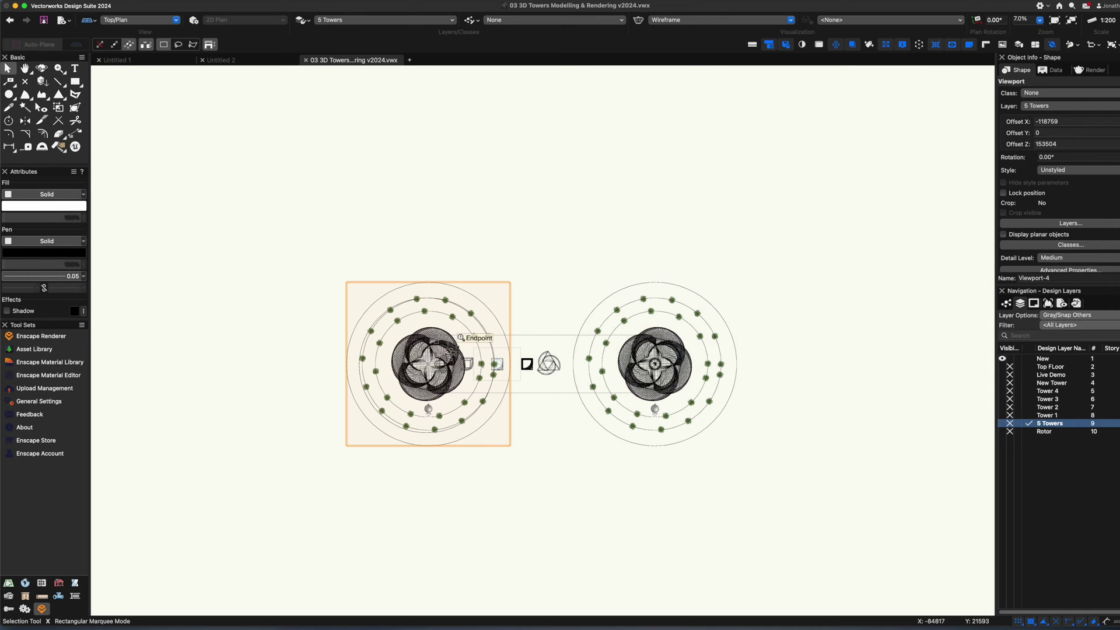
Set the copied viewport's layer visibility so that only the New layer is displayed.
{"action": "left_click", "coordinate": [1068, 224]}
{"action": "left_click", "coordinate": [492, 163]}
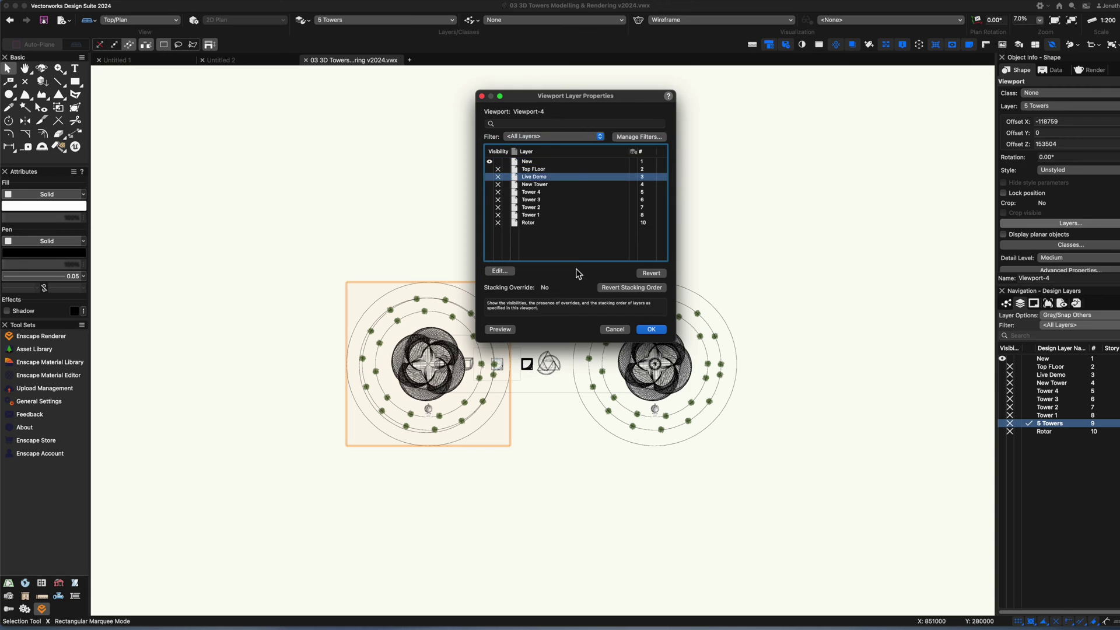
{"action": "left_click", "coordinate": [650, 330]}
In the Front view, lower the copied tower viewport onto the circular base, to a Z offset of -100 mm.
{"action": "key", "text": "1"}
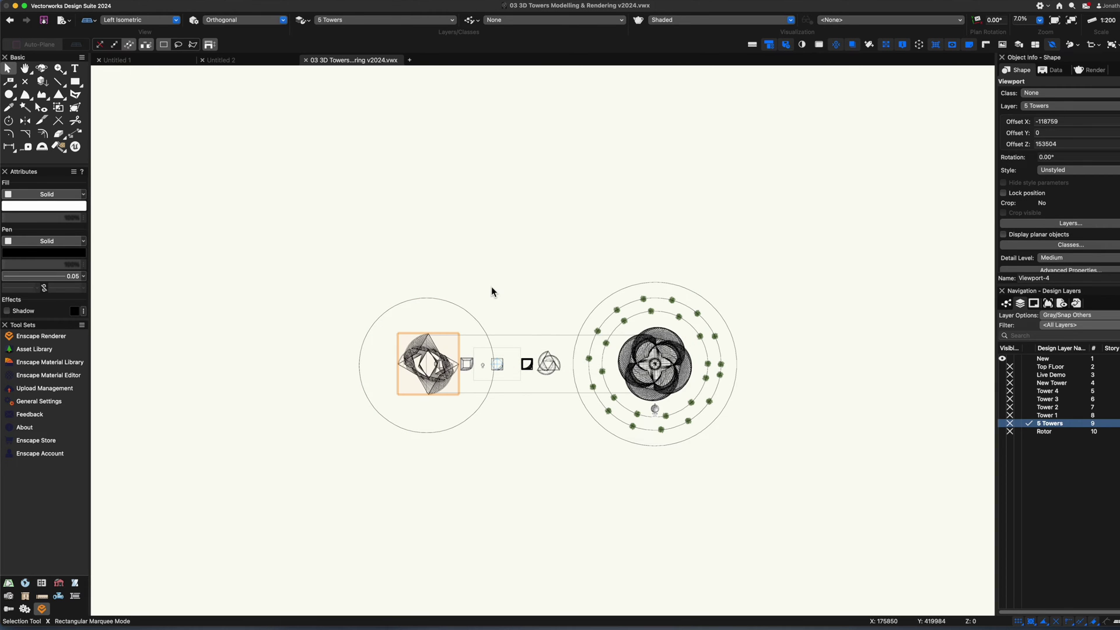
{"action": "key", "text": "2"}
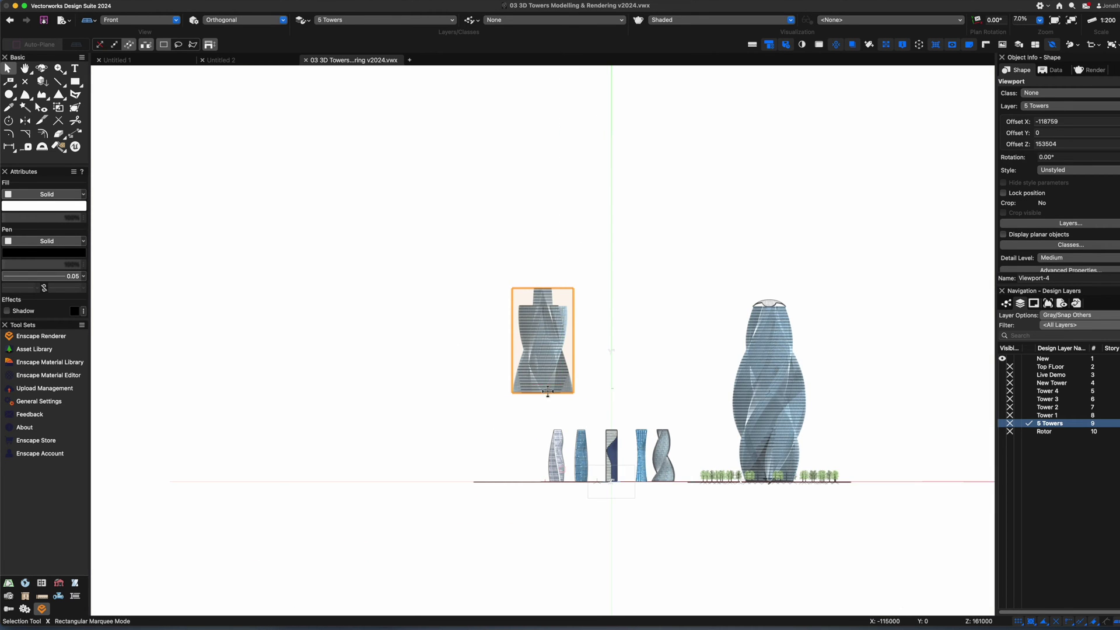
{"action": "left_click_drag", "start_coordinate": [500, 464], "coordinate": [462, 530]}
{"action": "key", "text": "c"}
{"action": "left_click_drag", "start_coordinate": [577, 525], "coordinate": [461, 438]}
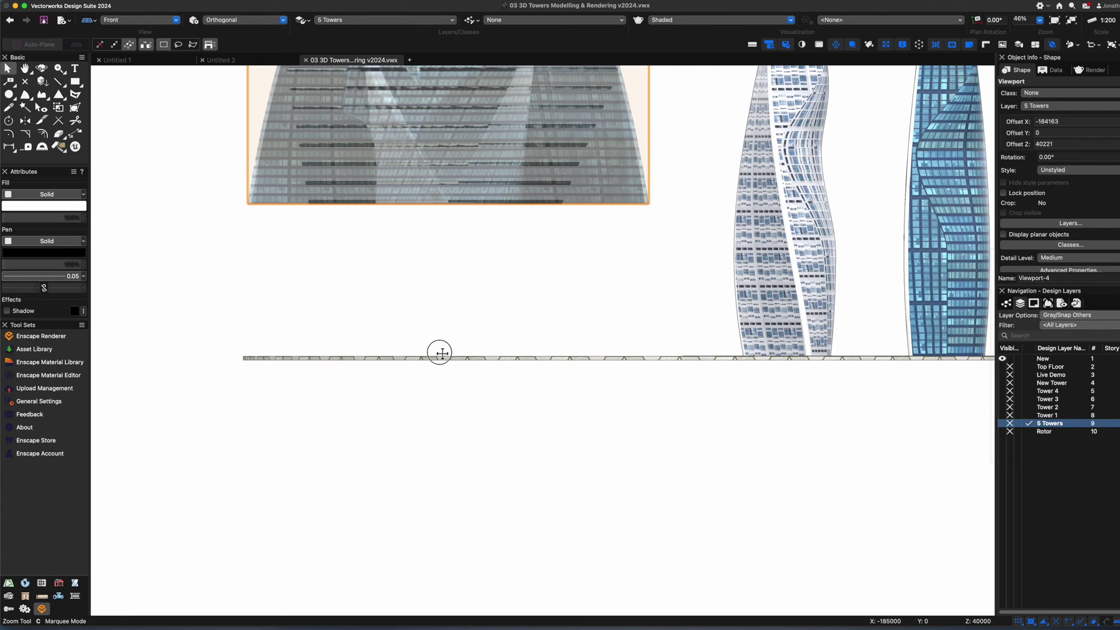
{"action": "left_click_drag", "start_coordinate": [442, 354], "coordinate": [442, 357]}
In plan, move the copied tower viewport to the centre of the circular base, at an X offset of about -212,100 mm, and deselect it.
{"action": "key", "text": "0"}
{"action": "scroll", "coordinate": [442, 357], "scroll_direction": "down", "scroll_amount": 5}
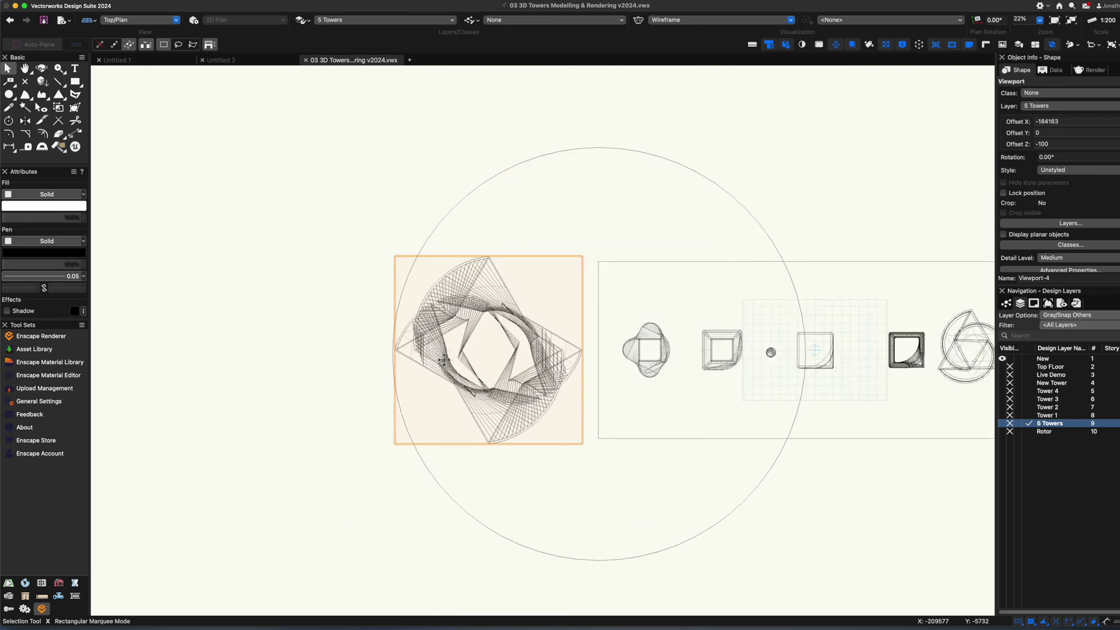
{"action": "left_click_drag", "start_coordinate": [594, 299], "coordinate": [517, 309]}
{"action": "left_click", "coordinate": [456, 355]}
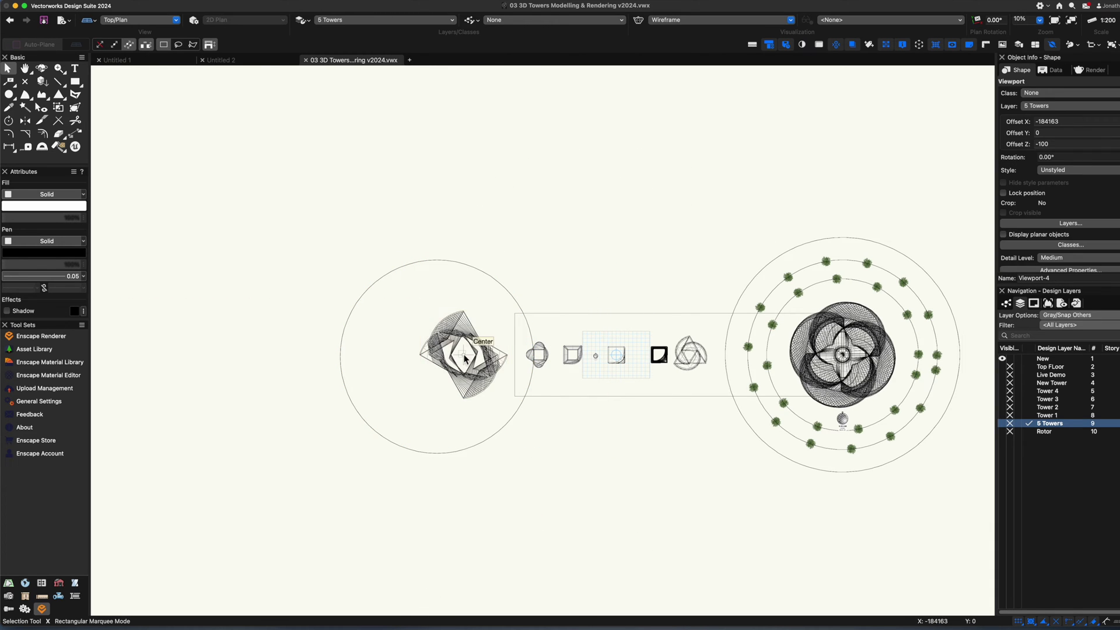
{"action": "left_click", "coordinate": [461, 354]}
{"action": "left_click_drag", "start_coordinate": [444, 353], "coordinate": [412, 353]}
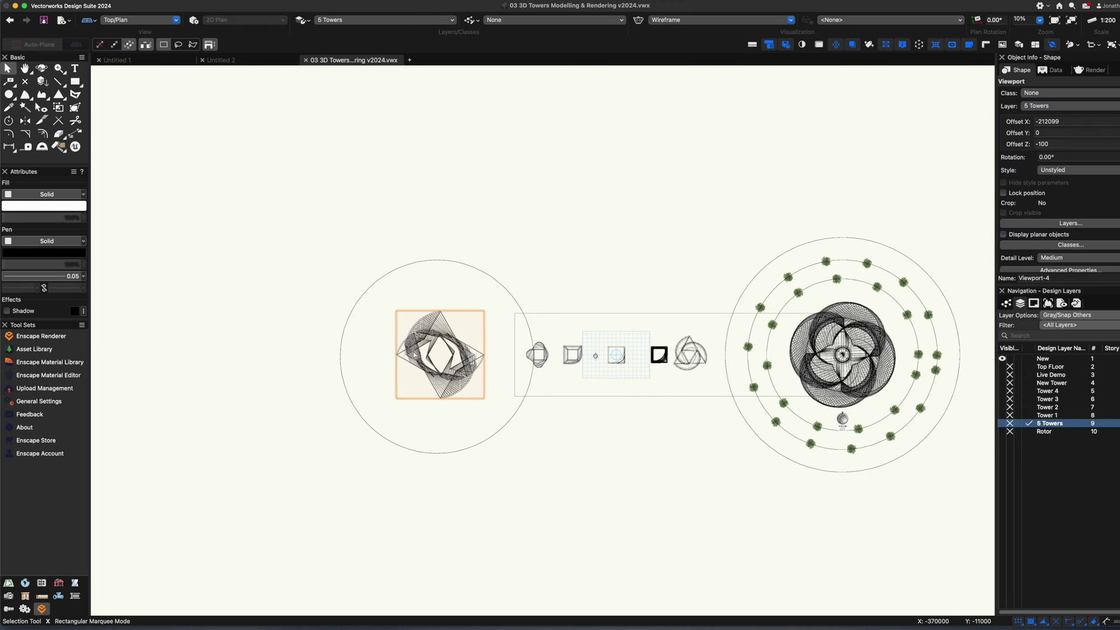
{"action": "middle_click_drag", "start_coordinate": [414, 353], "coordinate": [517, 338]}
{"action": "left_click", "coordinate": [599, 242]}
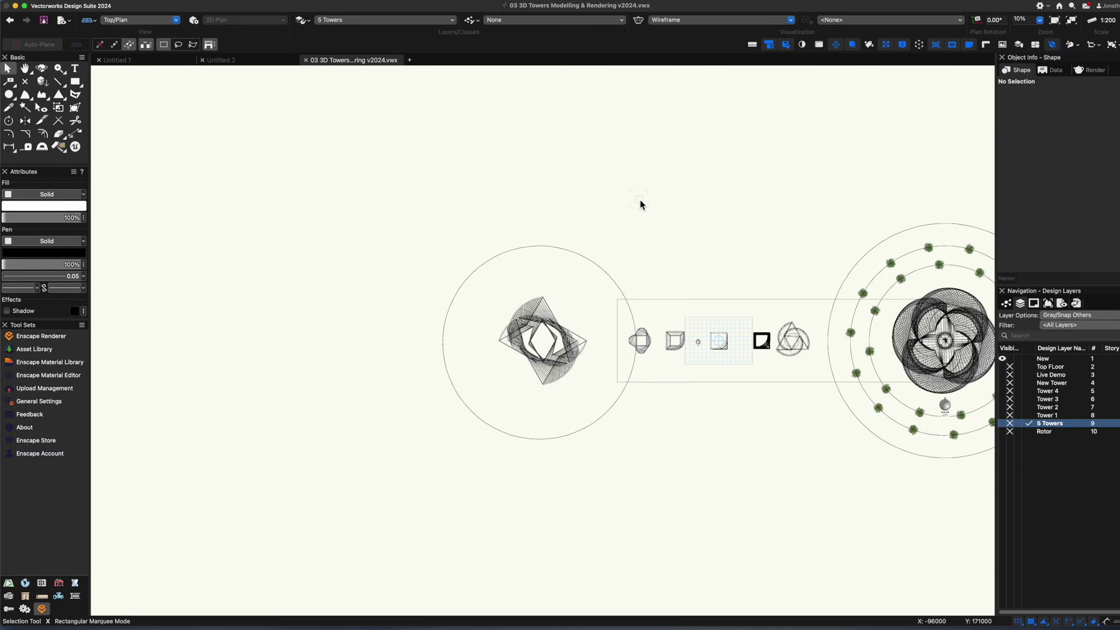
Examine the new tower on its paved circular base next to the other towers in the Right Isometric view.
{"action": "key", "text": "3"}
{"action": "middle_click_drag", "start_coordinate": [457, 381], "coordinate": [456, 381], "text": "ctrl"}
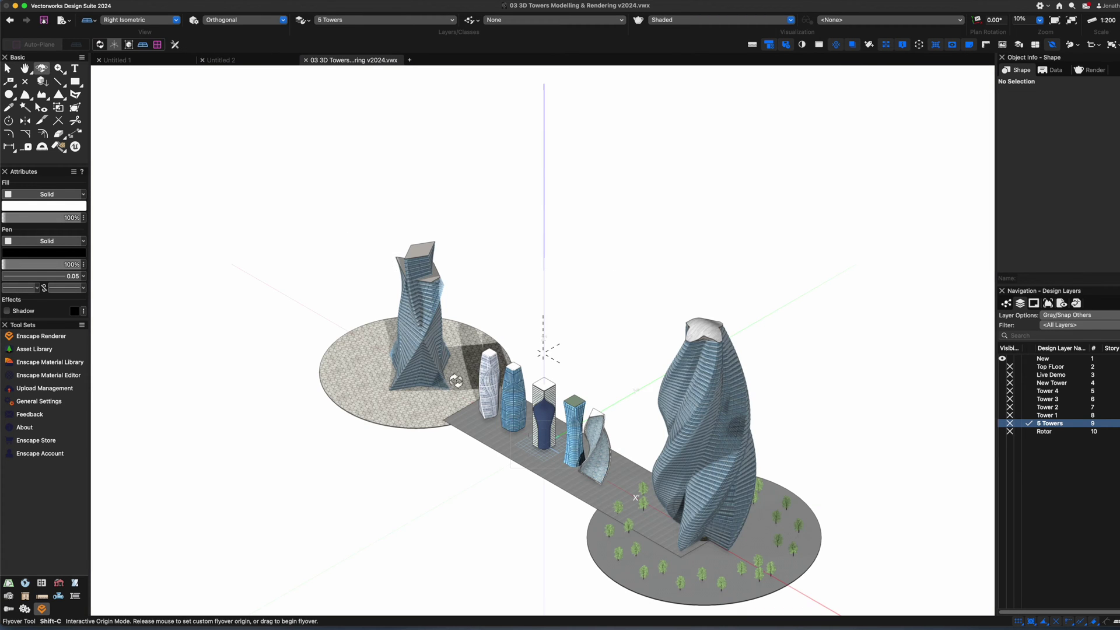
{"action": "scroll", "coordinate": [433, 384], "scroll_direction": "up", "scroll_amount": 3}
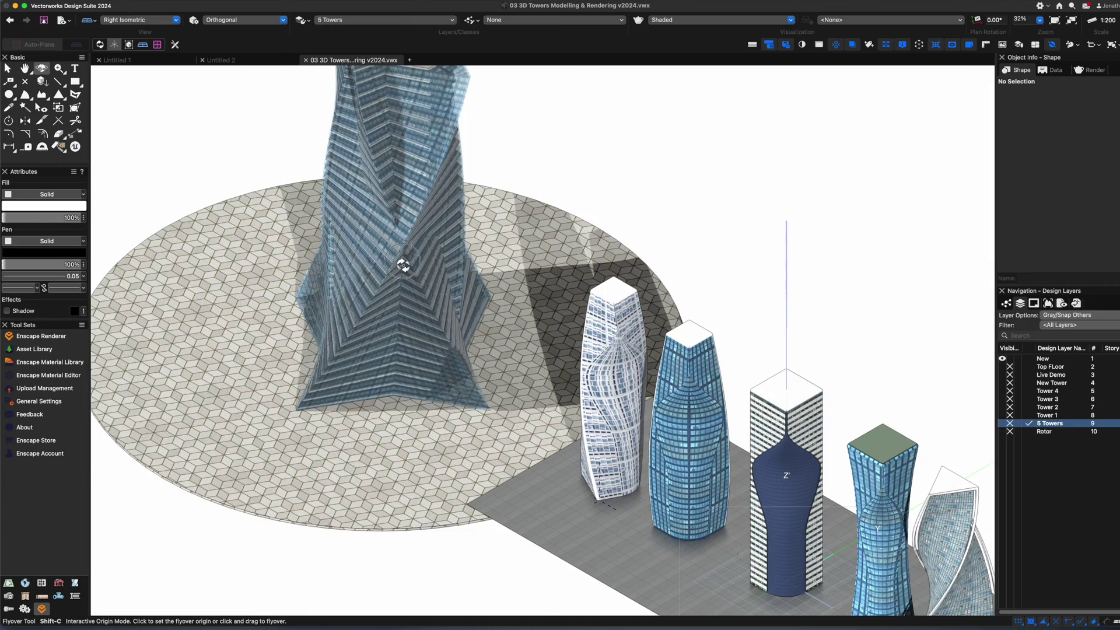
{"action": "left_click_drag", "start_coordinate": [403, 265], "coordinate": [577, 225]}
Open the Live Demo design layer for editing from the large tower's viewport, displayed using the viewport attributes.
{"action": "key", "text": "0"}
{"action": "scroll", "coordinate": [583, 222], "scroll_direction": "down", "scroll_amount": 5}
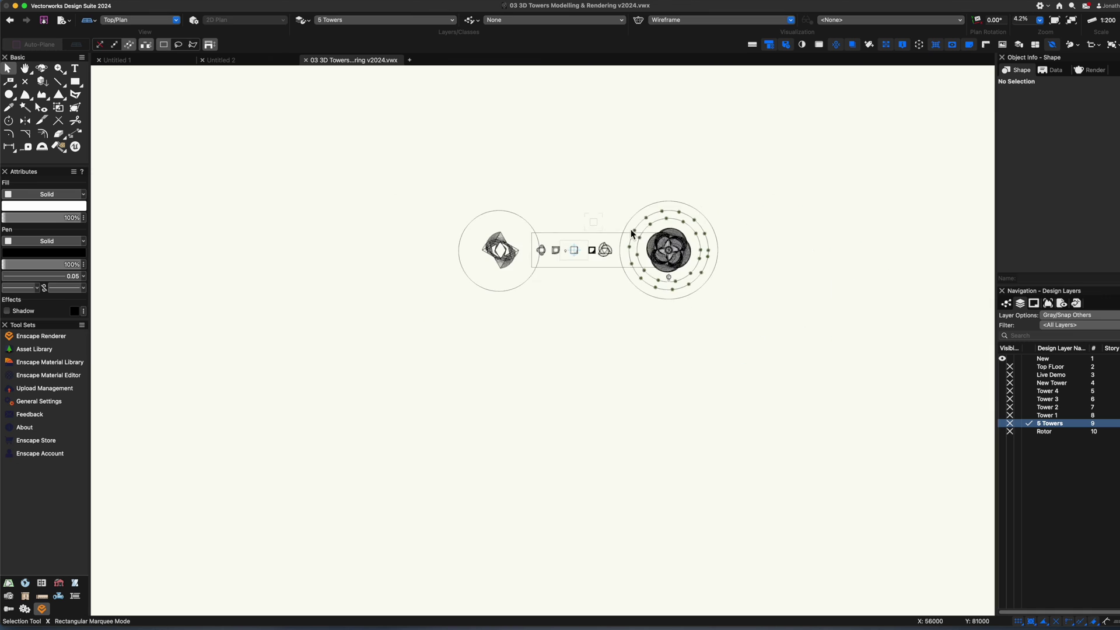
{"action": "scroll", "coordinate": [632, 233], "scroll_direction": "up", "scroll_amount": 4}
{"action": "left_click", "coordinate": [645, 210]}
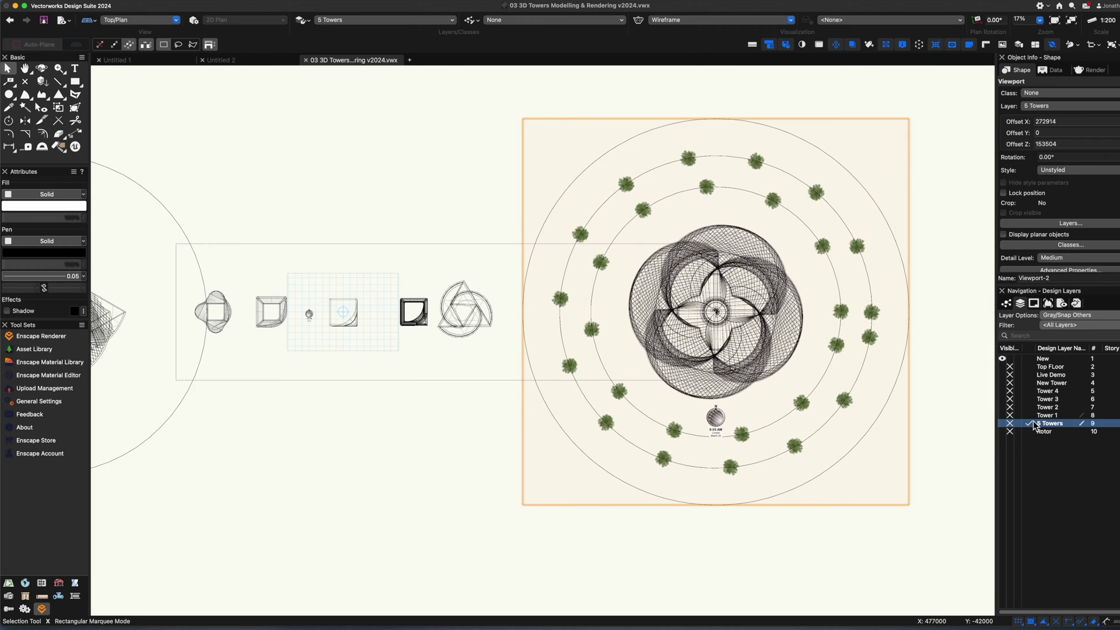
{"action": "left_click", "coordinate": [1071, 222]}
{"action": "key", "text": "Escape"}
{"action": "double_click", "coordinate": [709, 259]}
{"action": "left_click", "coordinate": [534, 175]}
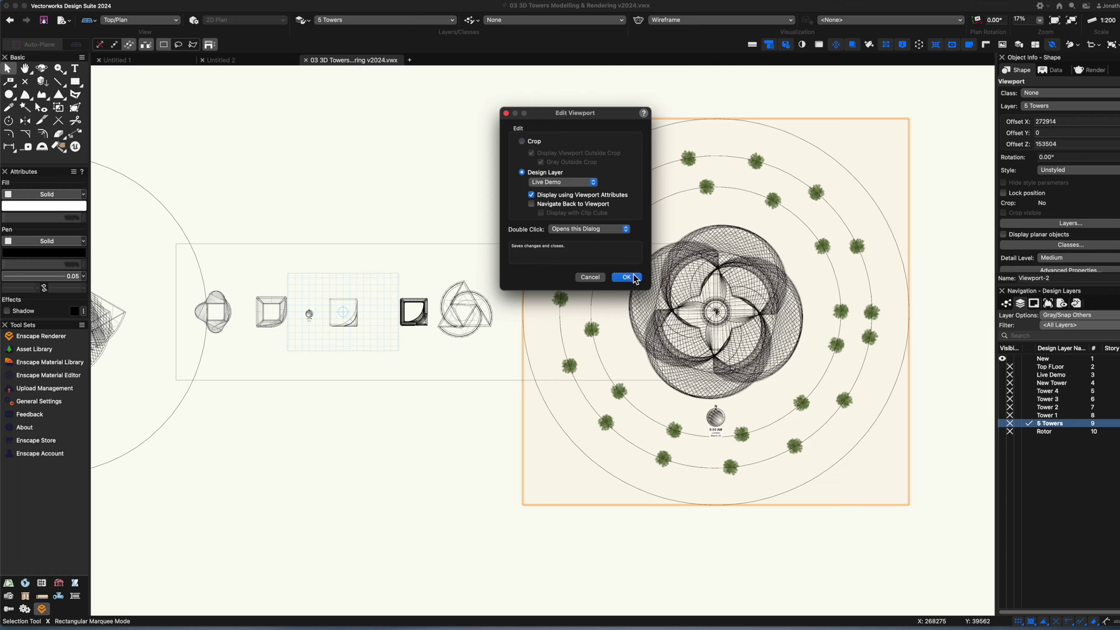
{"action": "left_click", "coordinate": [626, 278]}
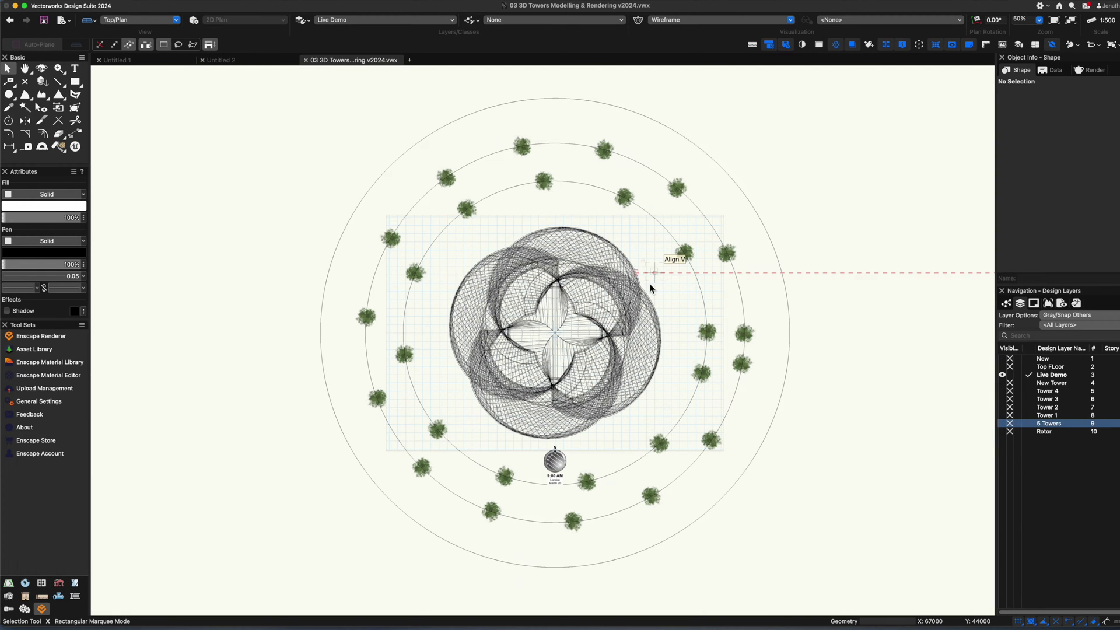
In the Front view, copy the circular base and its trees from the Live Demo layer onto the New design layer.
{"action": "key", "text": "3"}
{"action": "scroll", "coordinate": [650, 285], "scroll_direction": "down", "scroll_amount": 3}
{"action": "key", "text": "2"}
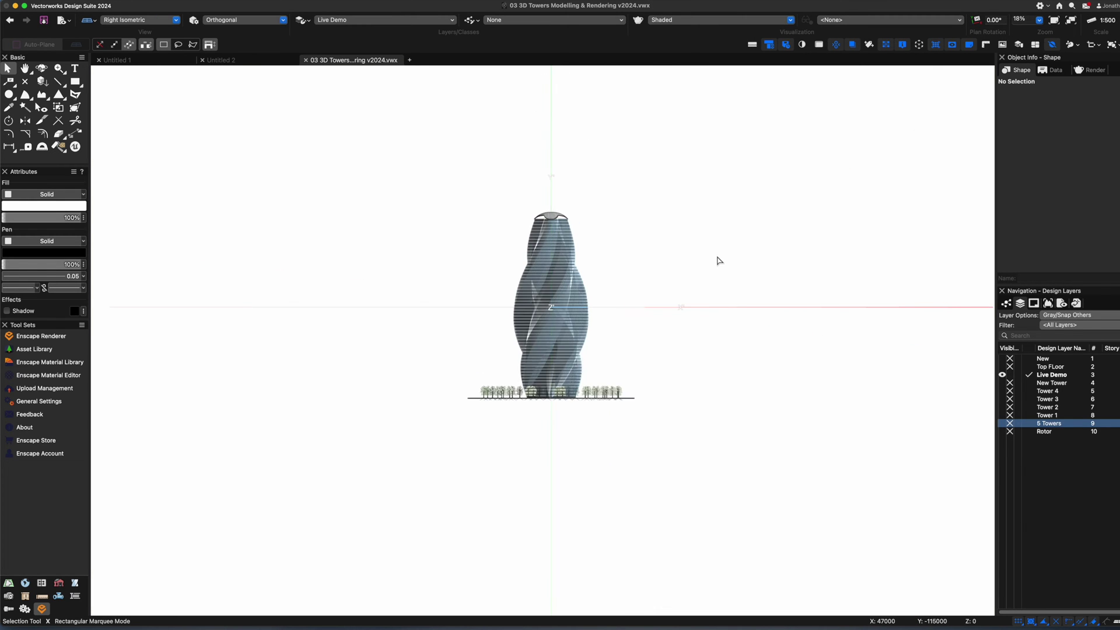
{"action": "left_click_drag", "start_coordinate": [445, 378], "coordinate": [644, 419]}
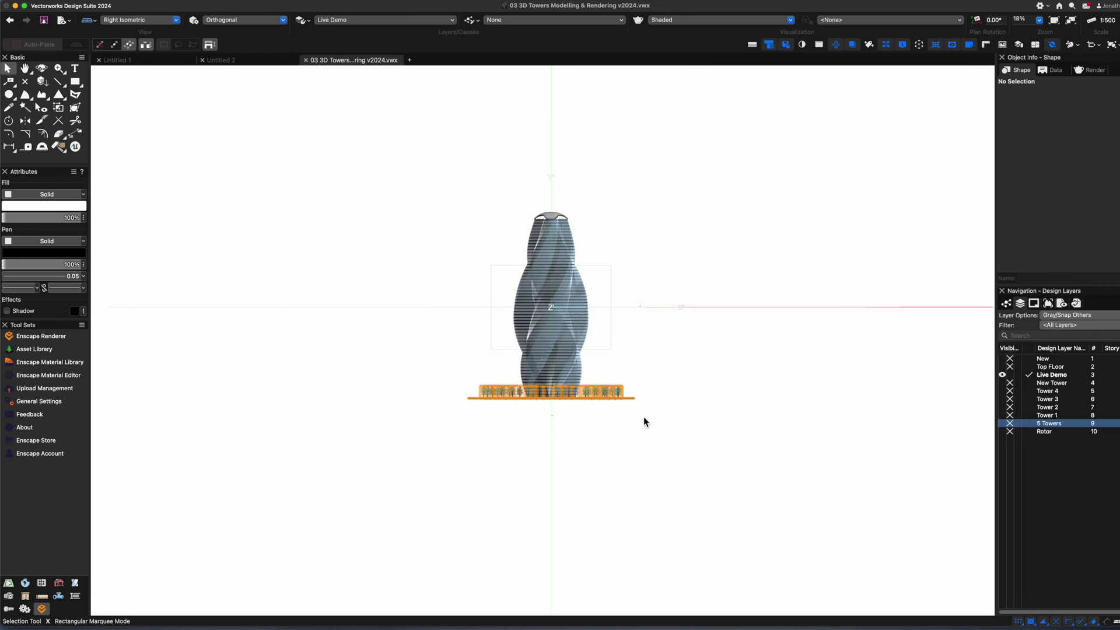
{"action": "left_click", "coordinate": [1036, 360]}
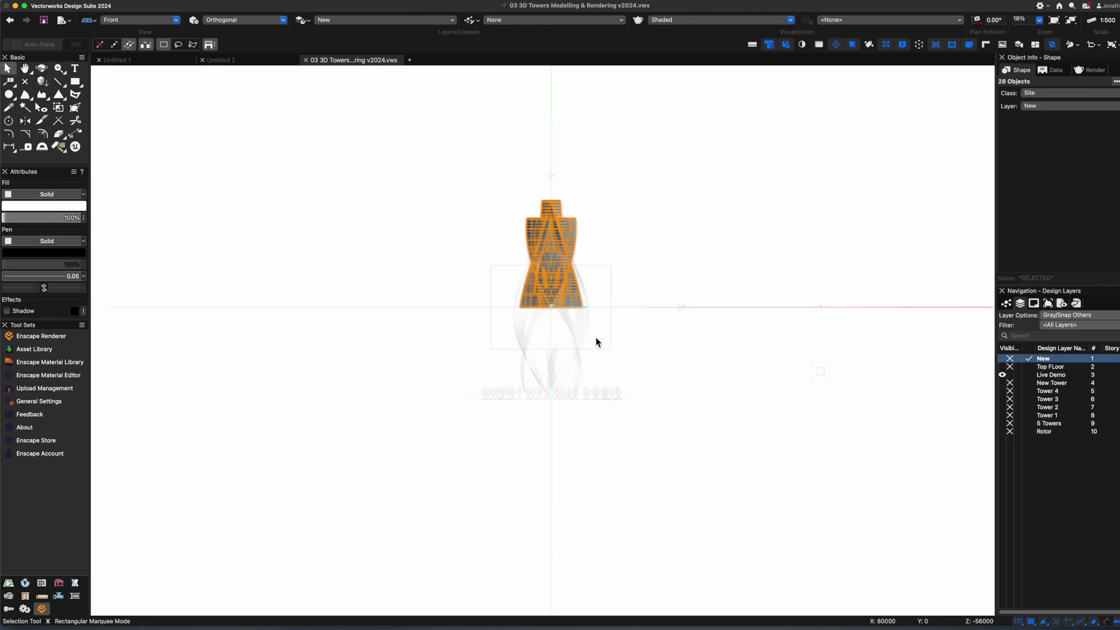
Move the pasted base and trees up to the foot of the new tower and zoom in to check their alignment.
{"action": "key", "text": "c"}
{"action": "left_click_drag", "start_coordinate": [431, 258], "coordinate": [680, 455]}
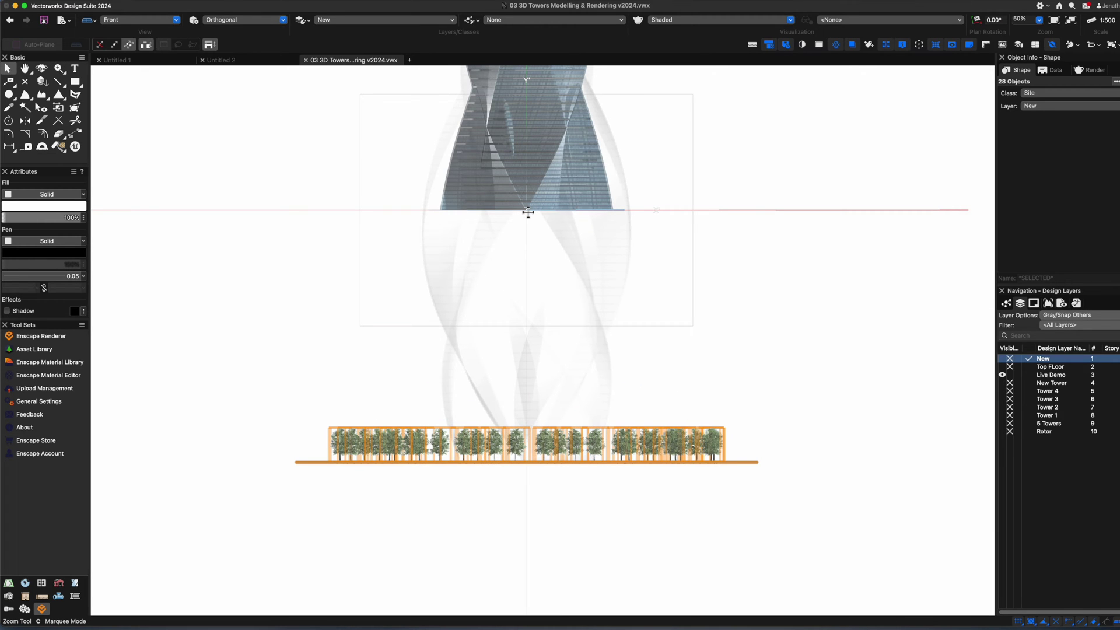
{"action": "left_click_drag", "start_coordinate": [528, 213], "coordinate": [528, 213]}
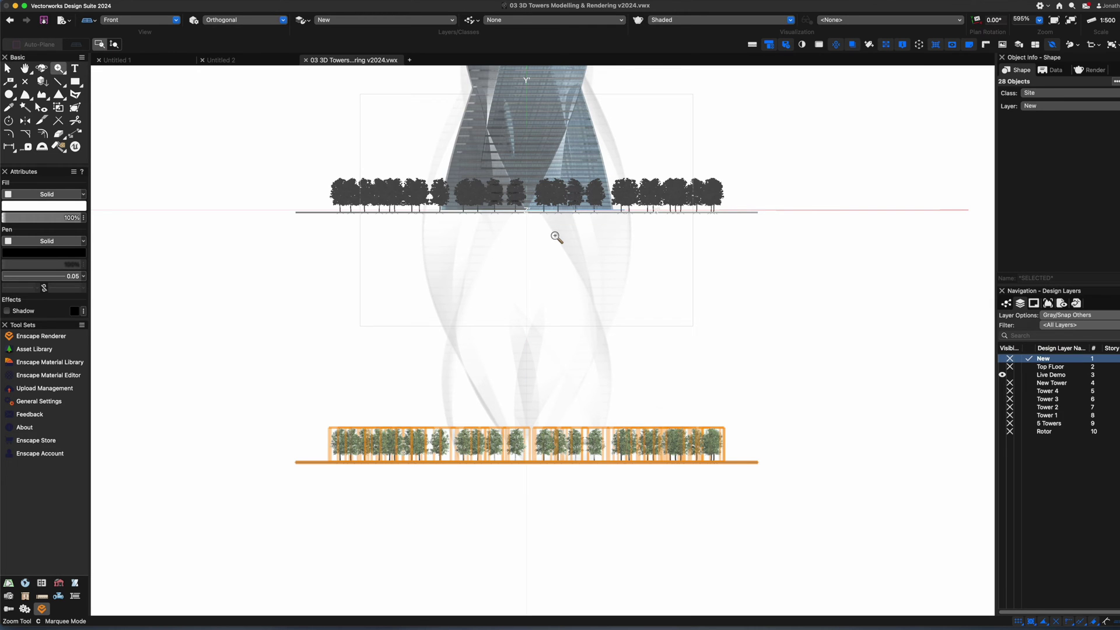
{"action": "key", "text": "x"}
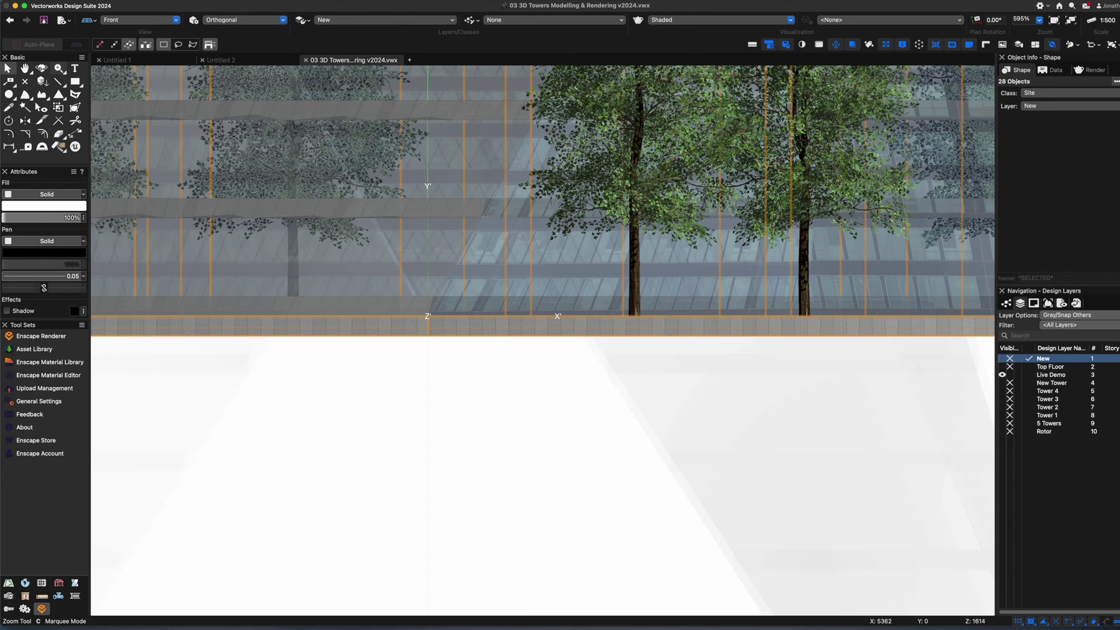
Make 5 Towers the active design layer and show the whole tower scene in the Right Isometric view.
{"action": "key", "text": "3"}
{"action": "key", "text": "x"}
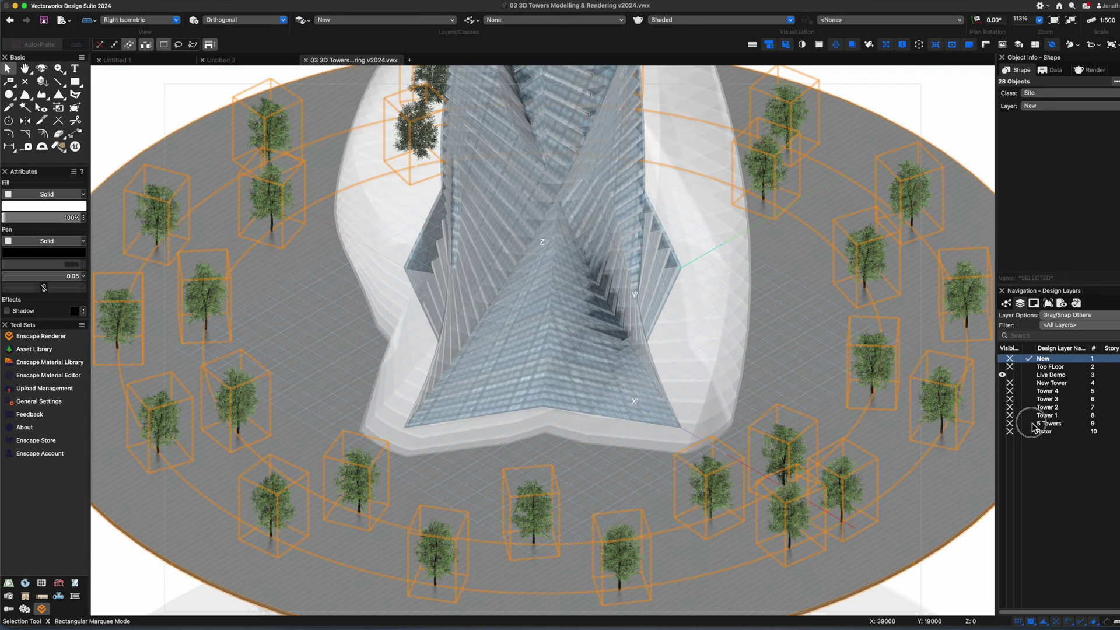
{"action": "left_click", "coordinate": [1032, 427]}
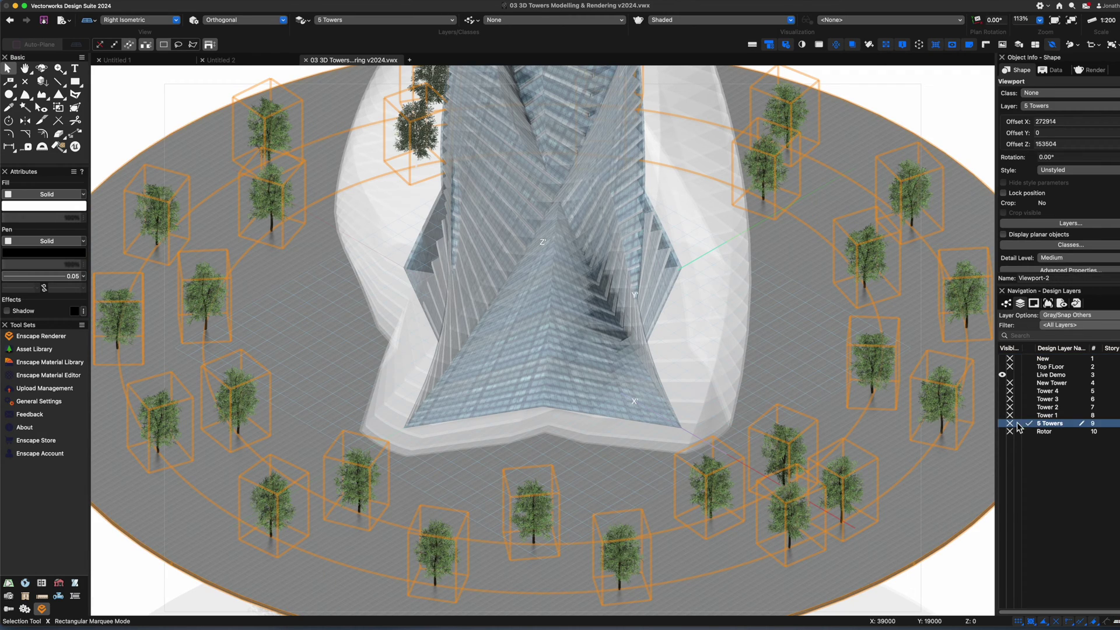
{"action": "key", "text": "x"}
{"action": "key", "text": "x"}
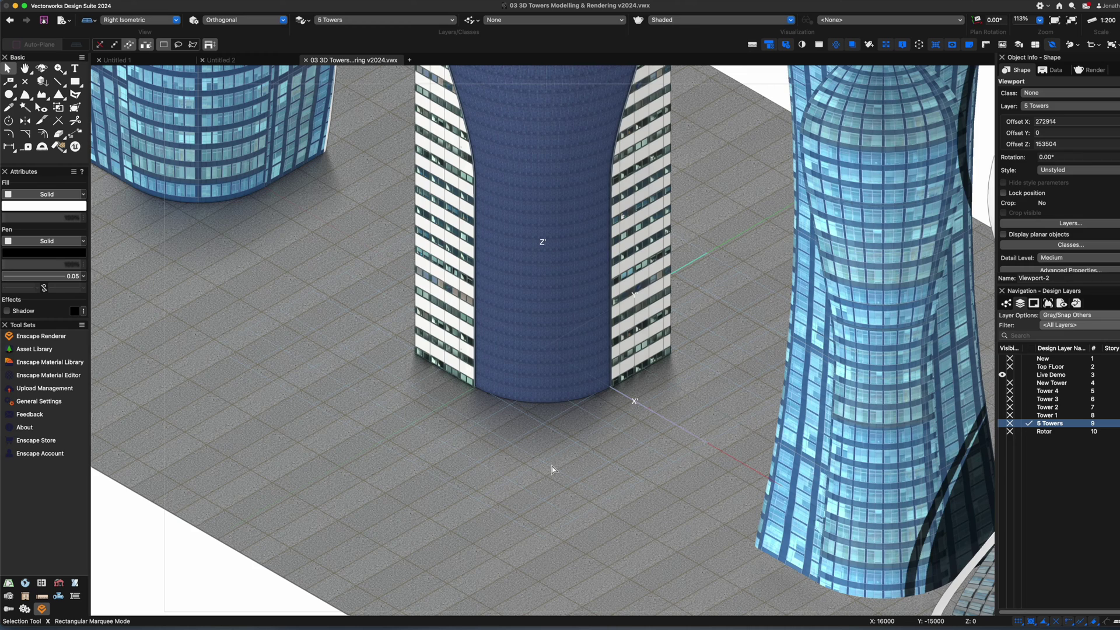
{"action": "key", "text": "super+6"}
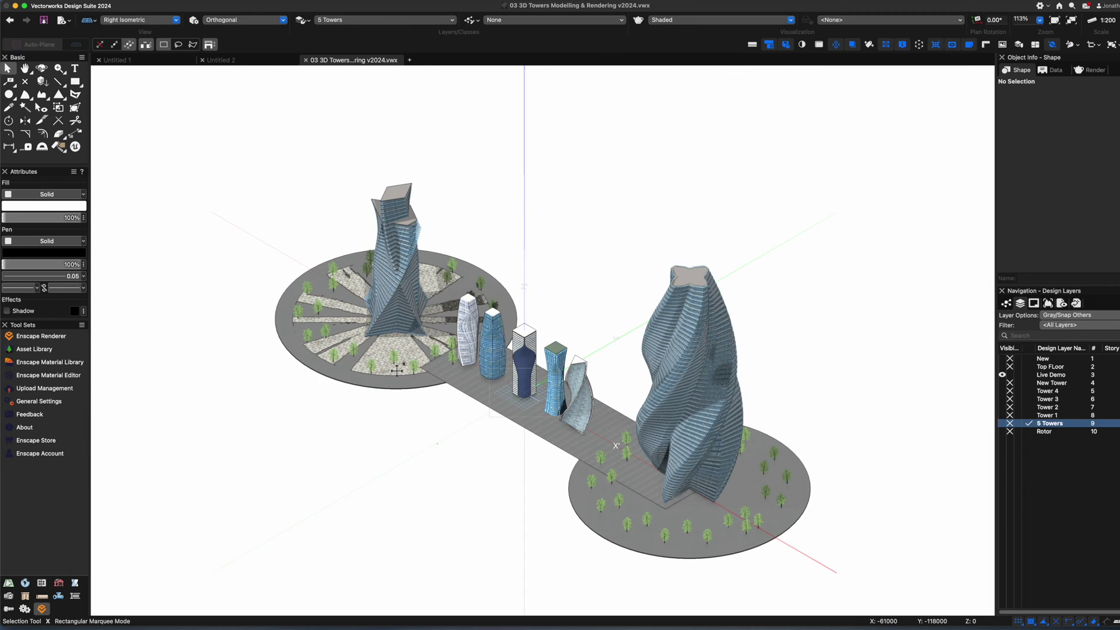
Lower the paved-base tower's viewport by 500 mm along Z, to a Z offset of -600 mm, and deselect it.
{"action": "left_click", "coordinate": [484, 271]}
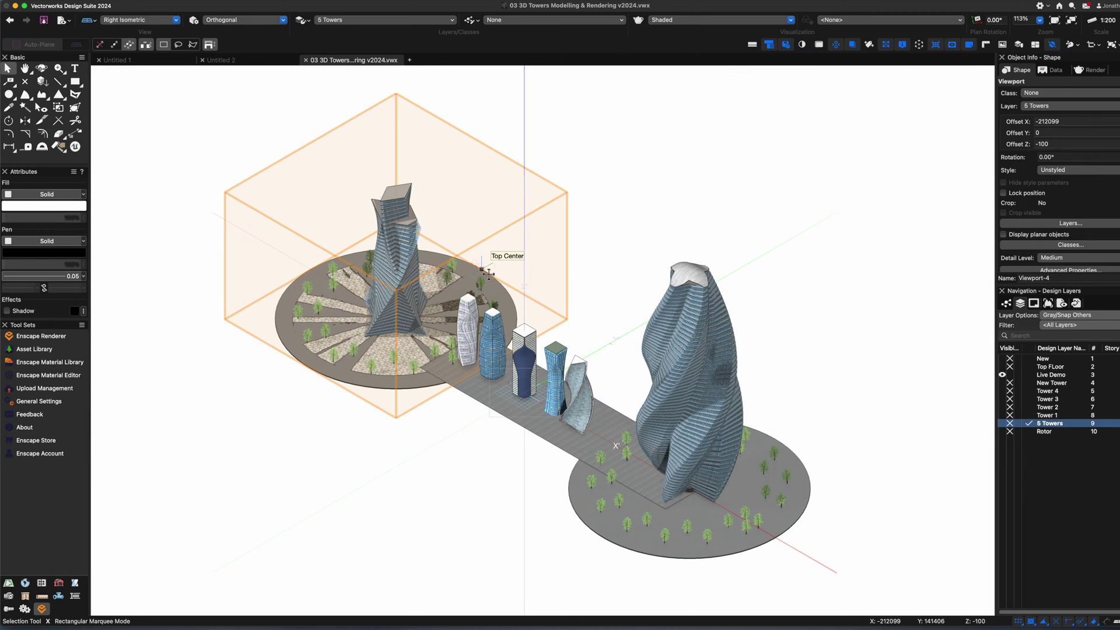
{"action": "key", "text": "super+alt+shift+m"}
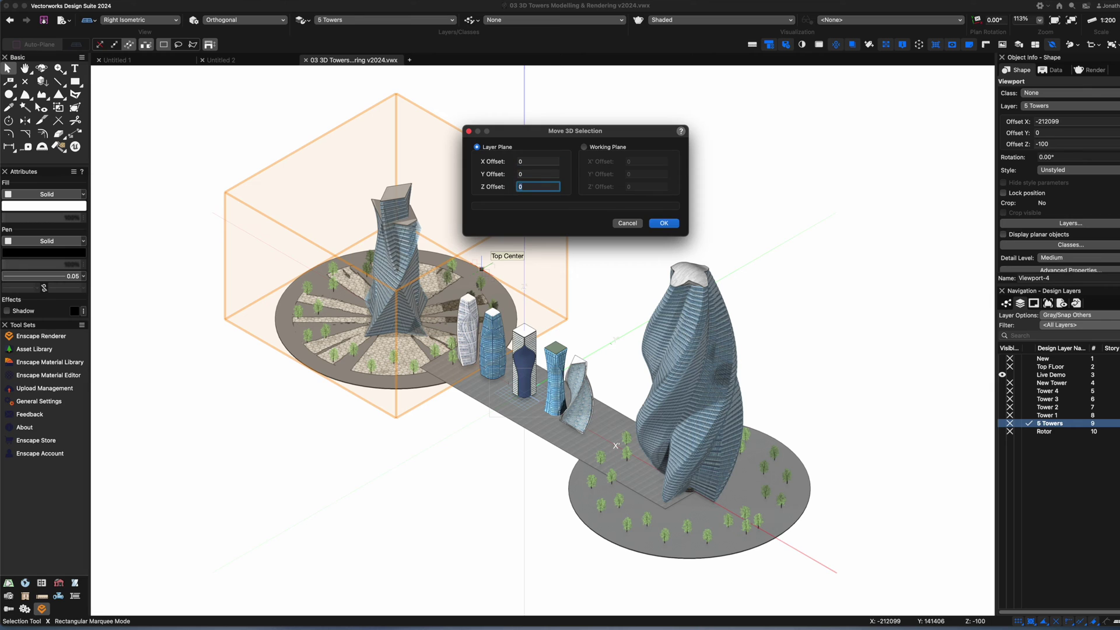
{"action": "type", "text": "-50"}
{"action": "key", "text": "Return"}
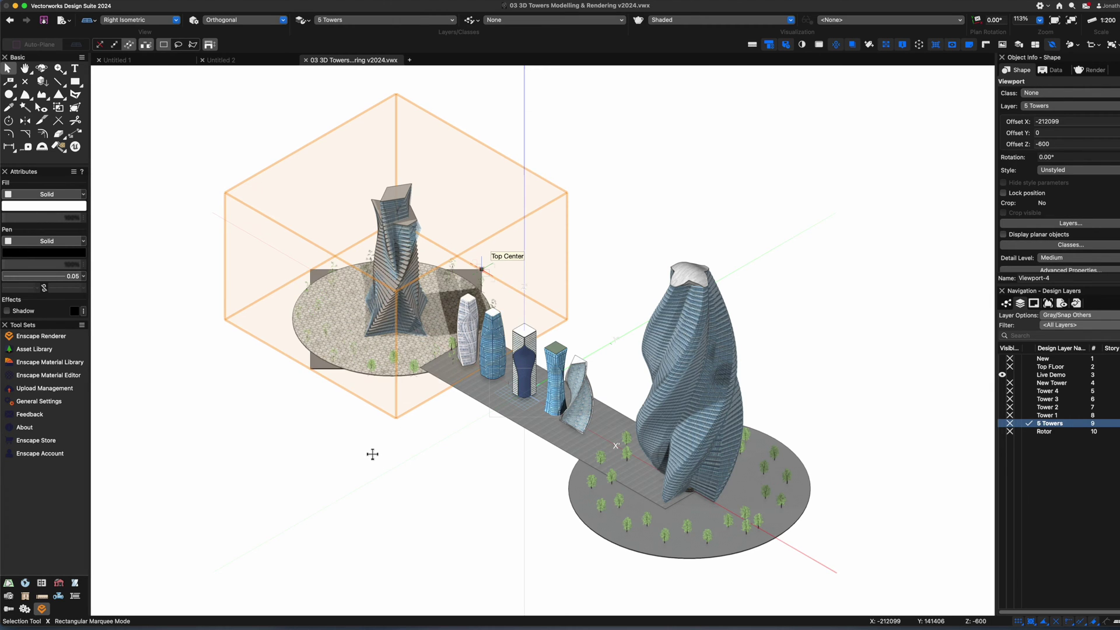
{"action": "left_click", "coordinate": [338, 428]}
Fly around the tower in perspective and approach its glass facade with the Walkthrough tool.
{"action": "key", "text": "shift+c"}
{"action": "left_click_drag", "start_coordinate": [348, 418], "coordinate": [573, 398]}
{"action": "key", "text": "shift+u"}
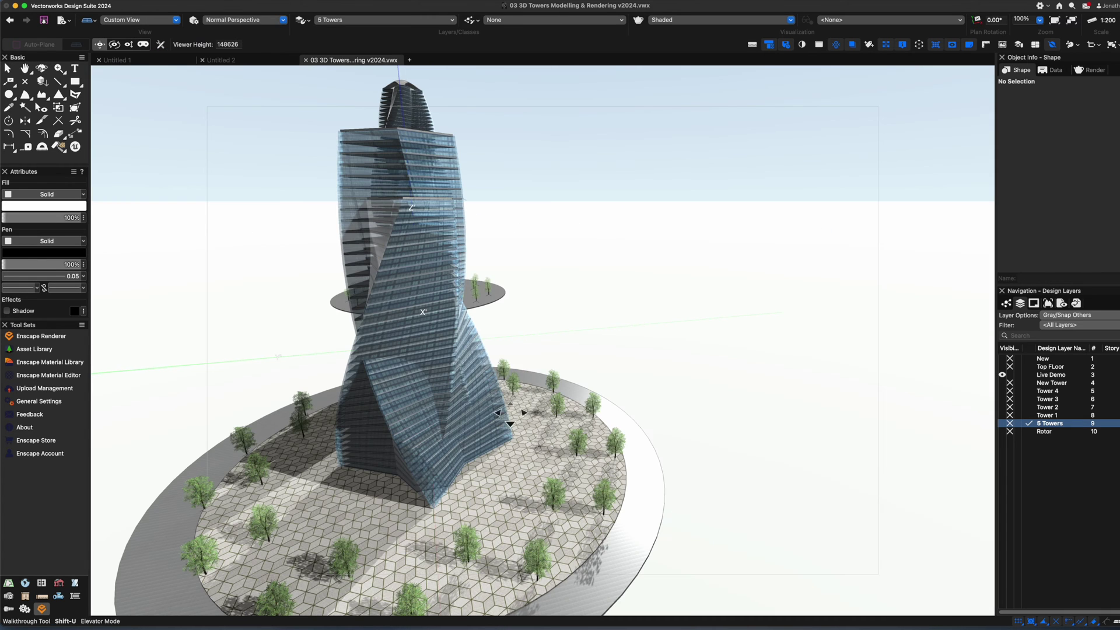
{"action": "left_click_drag", "start_coordinate": [380, 315], "coordinate": [415, 195], "text": "shift"}
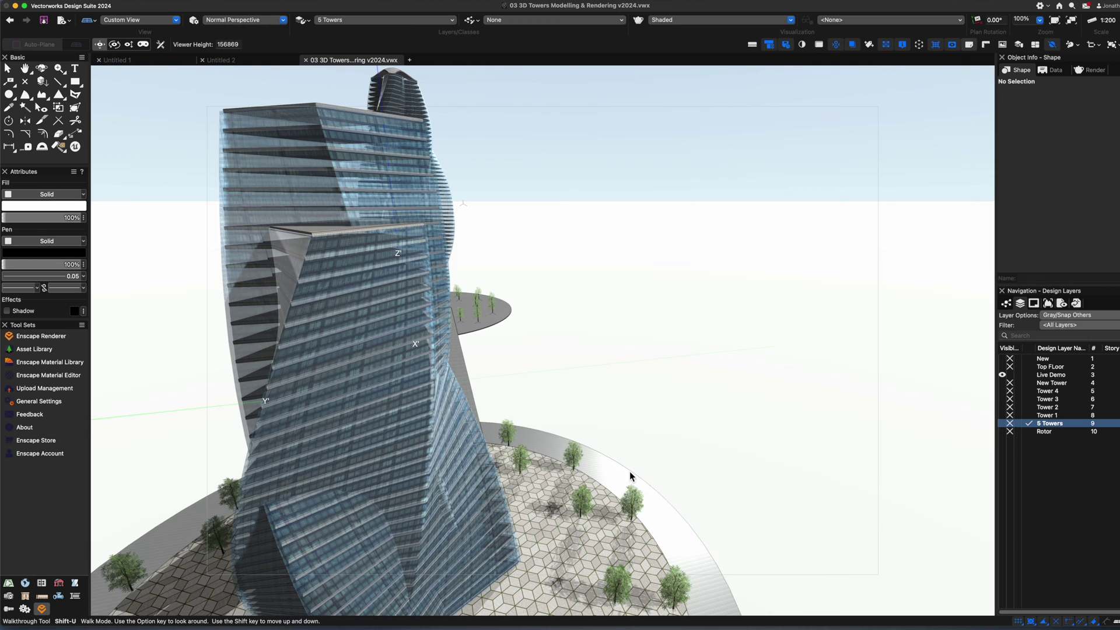
{"action": "left_click_drag", "start_coordinate": [665, 431], "coordinate": [623, 247]}
Set the Walkthrough tool to Gamer Mode, review its keyboard mappings and move forward towards the tower.
{"action": "left_click", "coordinate": [143, 45]}
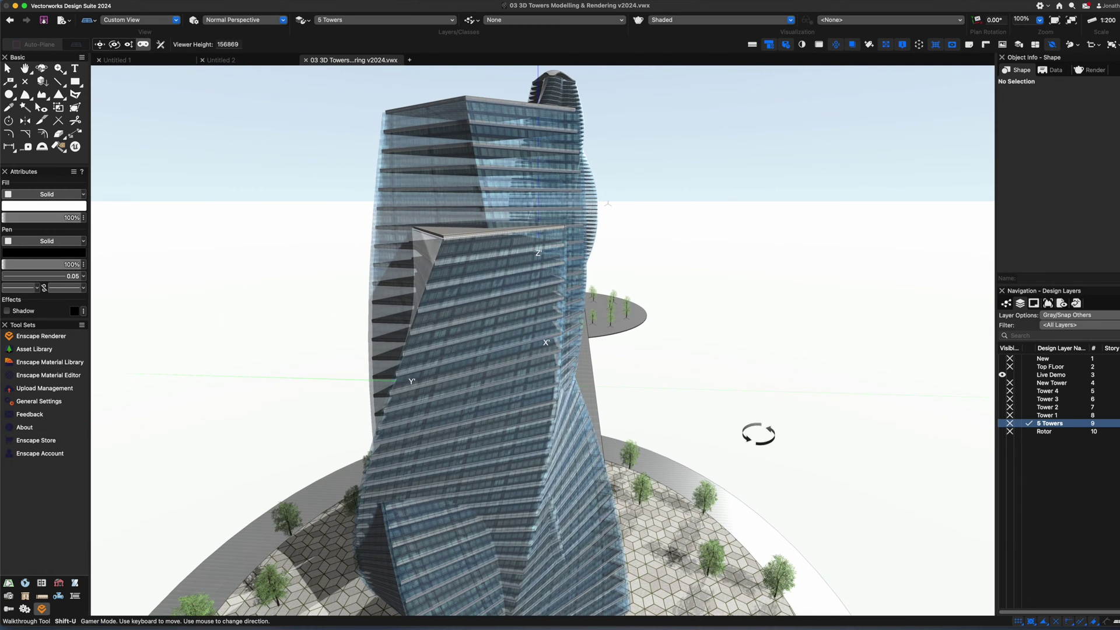
{"action": "left_click", "coordinate": [160, 44]}
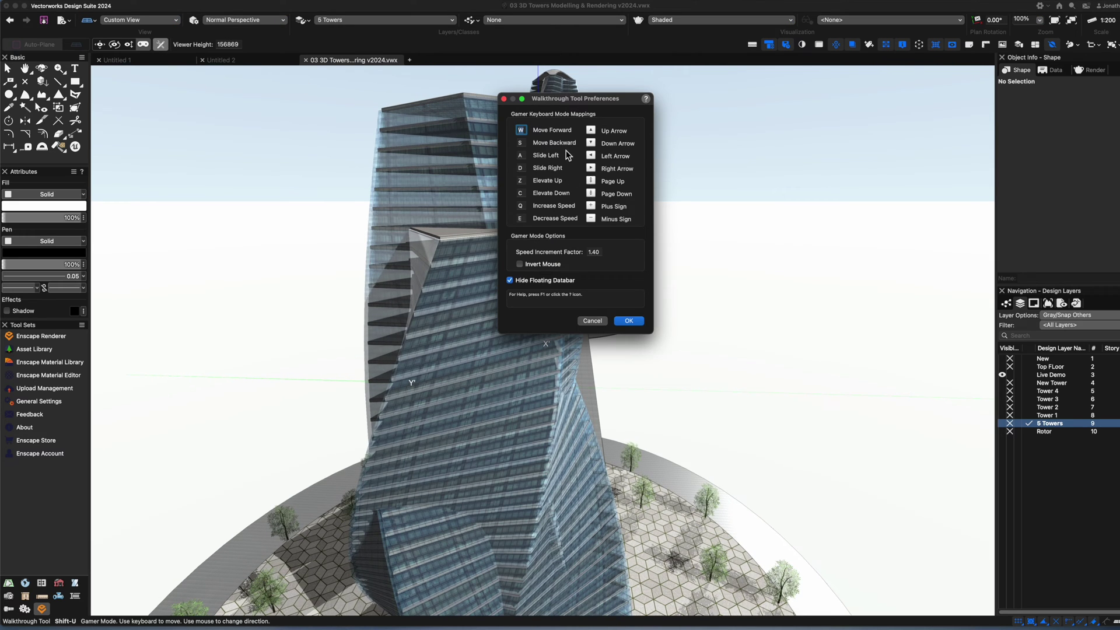
{"action": "left_click", "coordinate": [598, 251]}
{"action": "key", "text": "Return"}
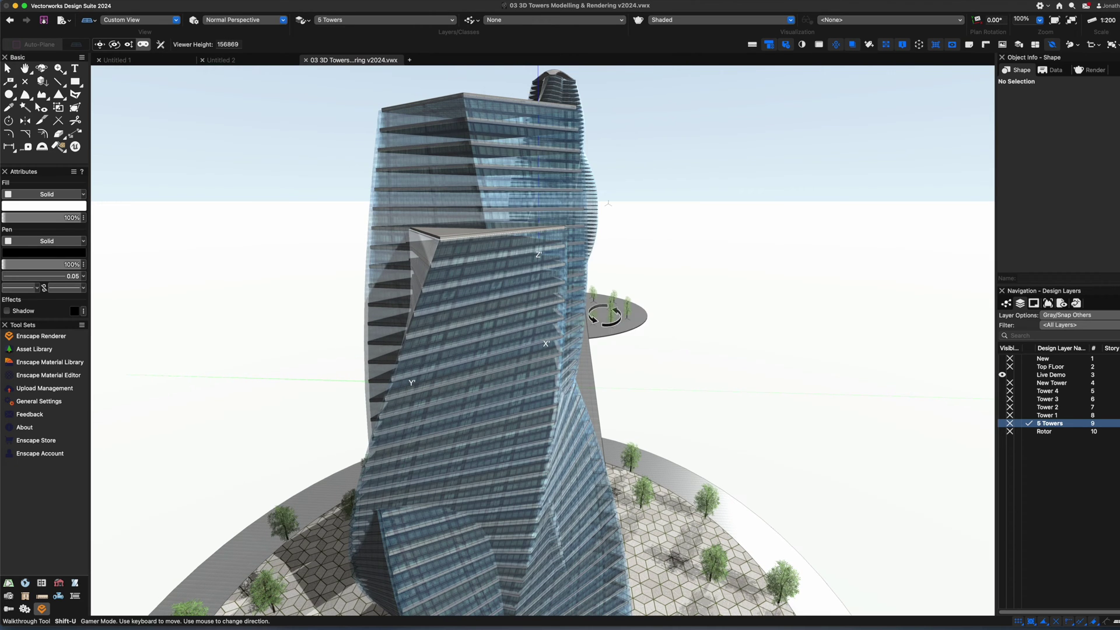
{"action": "key", "text": "w"}
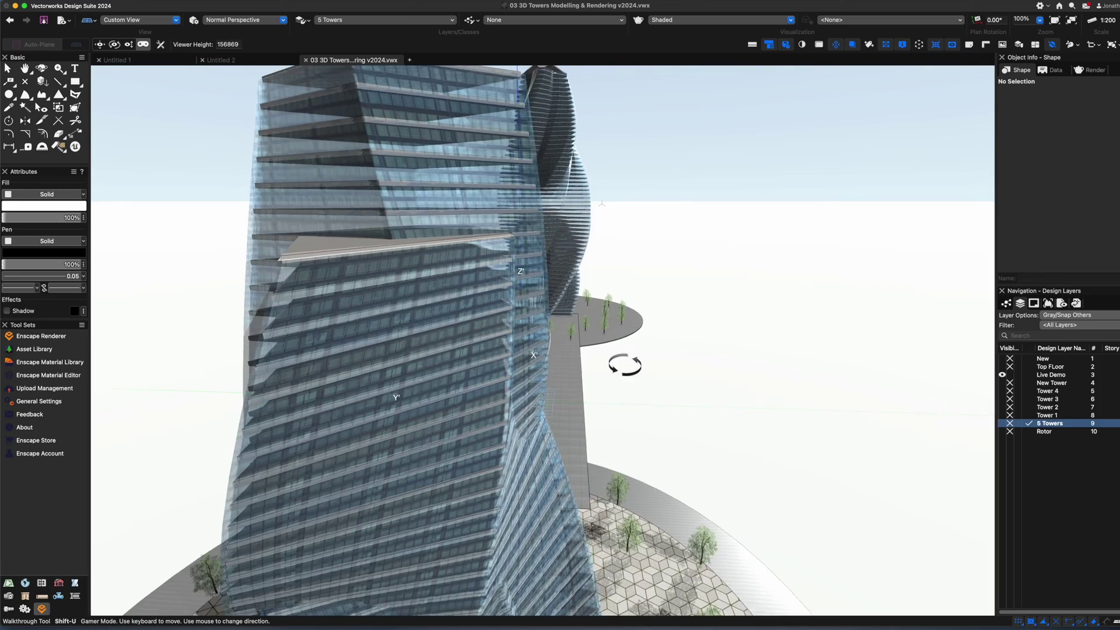
Switch the drawing area to a black background and travel past the tower facade in Gamer Mode.
{"action": "left_click", "coordinate": [819, 45]}
{"action": "key", "text": "s"}
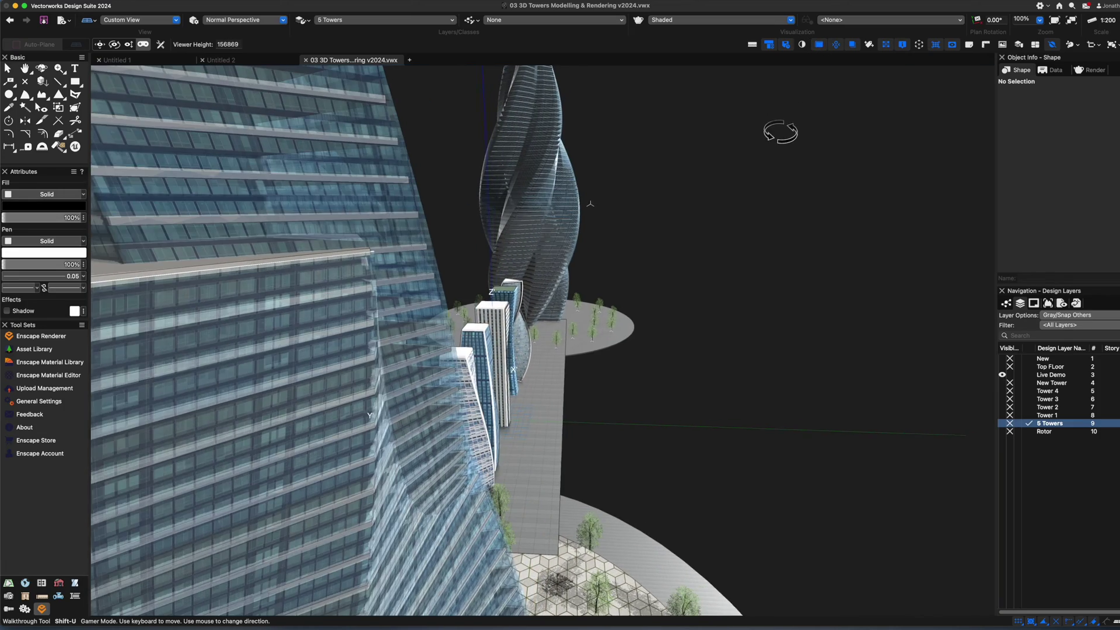
{"action": "key", "text": "w"}
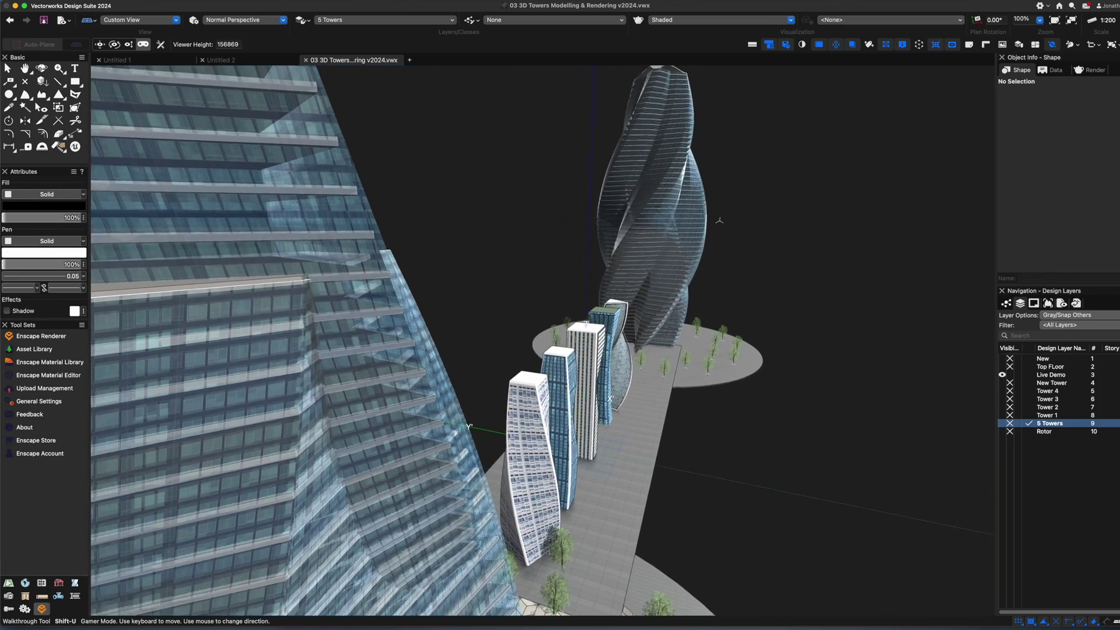
{"action": "key", "text": "w"}
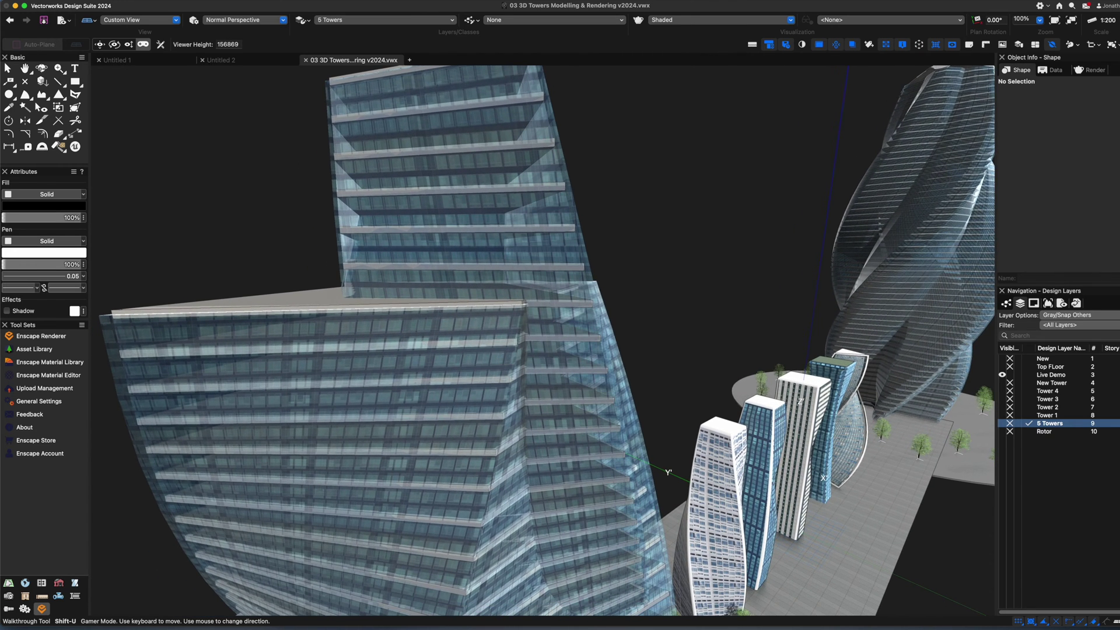
Hide all palettes to enlarge the drawing area and turn the walkthrough view towards the upper part of the towers.
{"action": "left_click", "coordinate": [269, 1]}
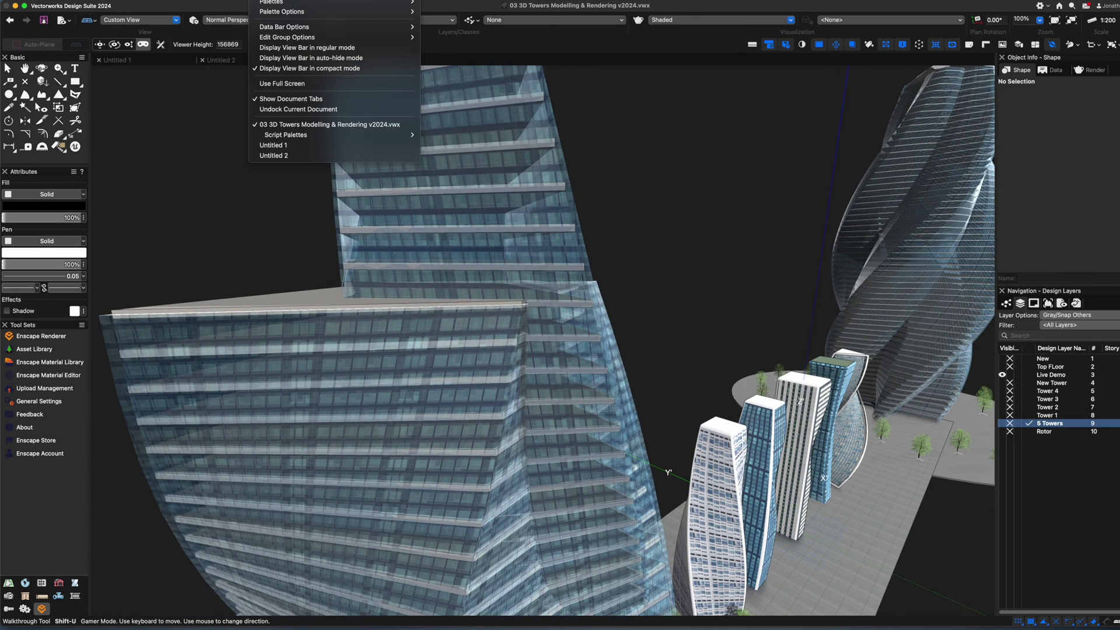
{"action": "mouse_move", "coordinate": [315, 12]}
{"action": "left_click", "coordinate": [481, 22]}
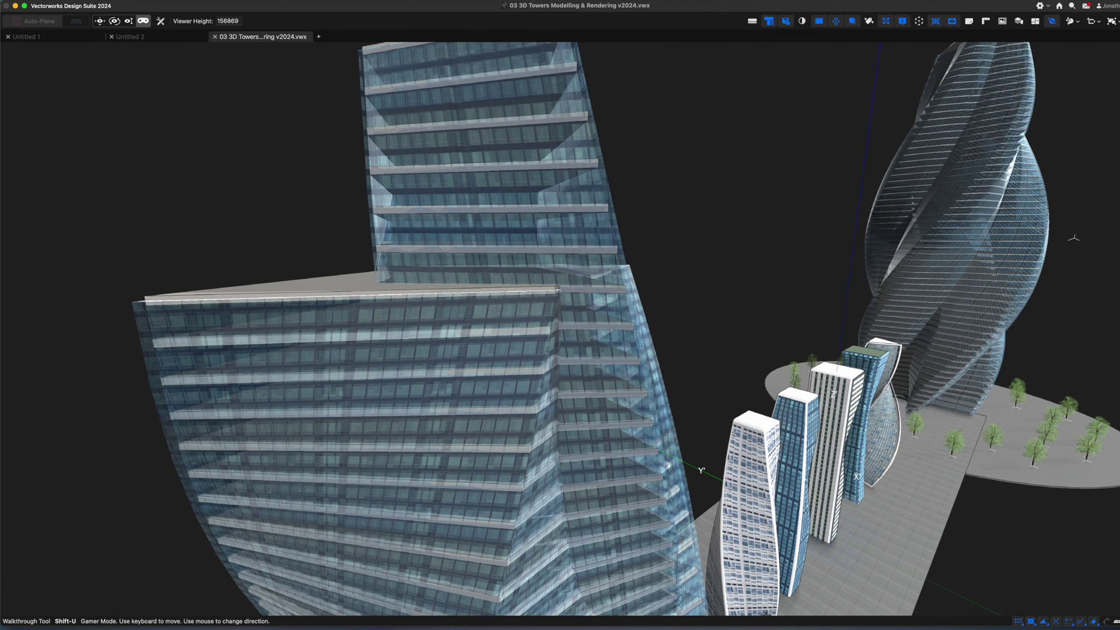
{"action": "left_click_drag", "start_coordinate": [508, 428], "coordinate": [528, 414]}
{"action": "left_click_drag", "start_coordinate": [544, 349], "coordinate": [546, 330]}
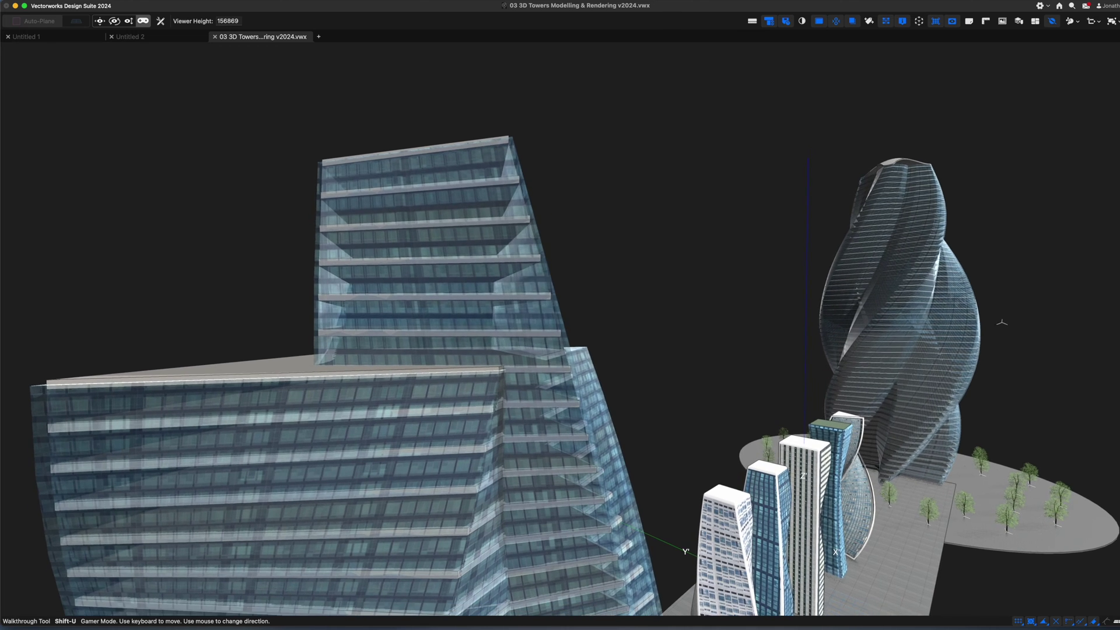
{"action": "key", "text": "f"}
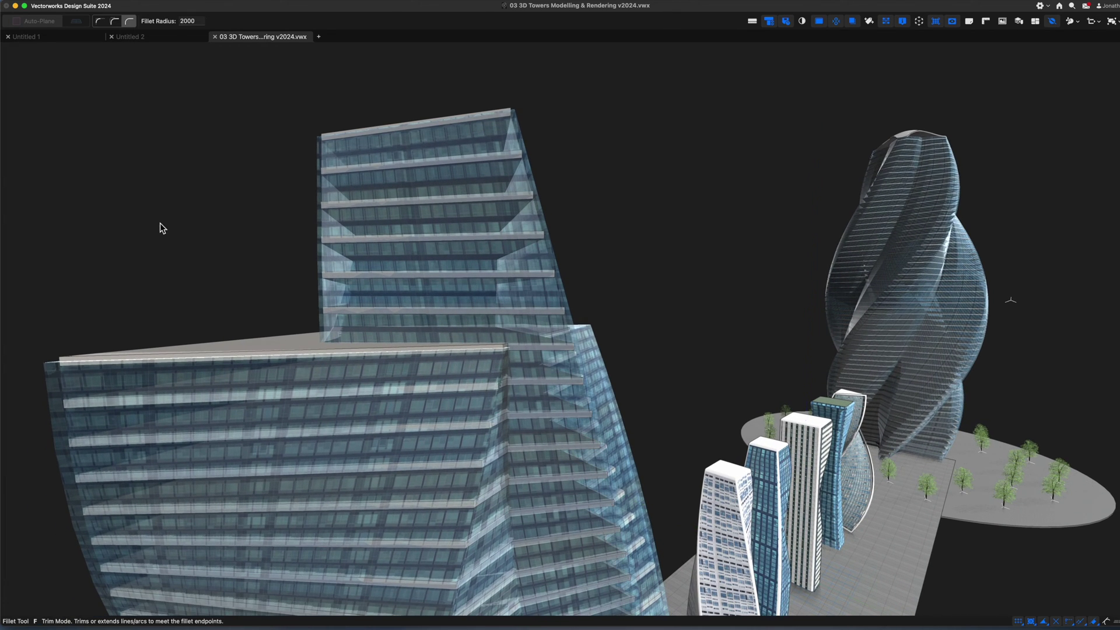
{"action": "key", "text": "e"}
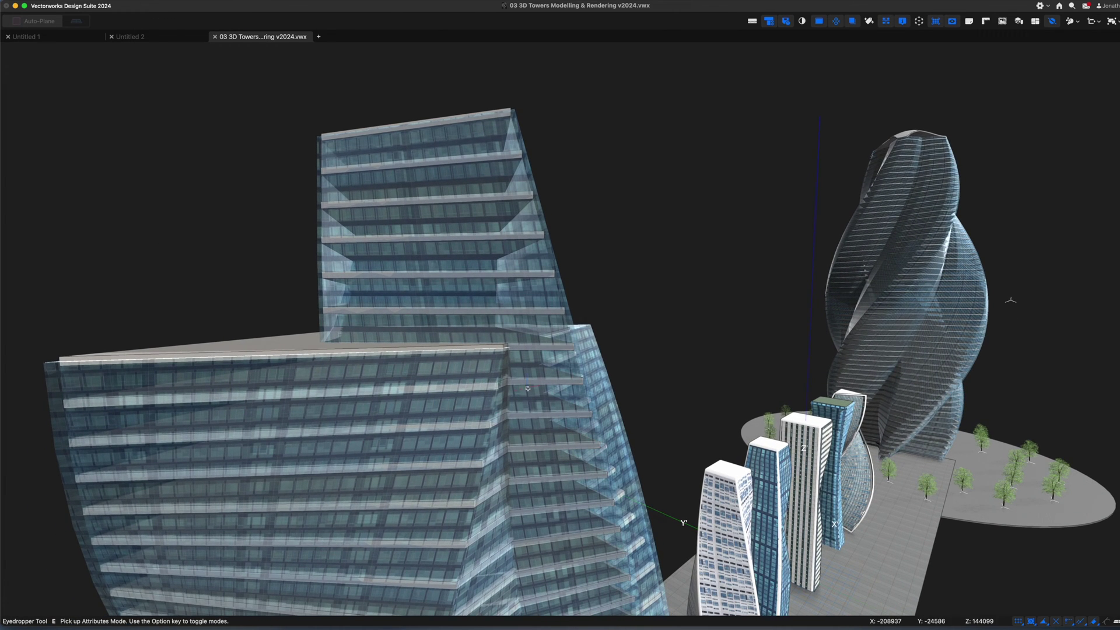
{"action": "key", "text": "w"}
Use the Walkthrough tool's Elevator Mode to lower the viewer to just above the paved ground beside the tower.
{"action": "key", "text": "shift+u"}
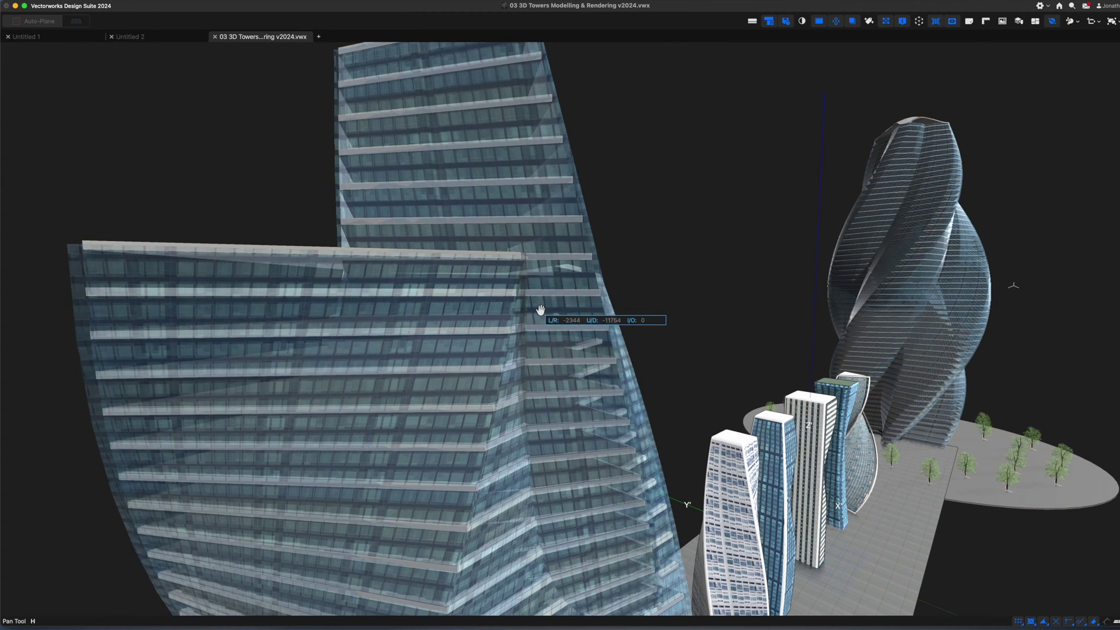
{"action": "right_click", "coordinate": [553, 214]}
{"action": "left_click", "coordinate": [555, 214]}
{"action": "key", "text": "Return"}
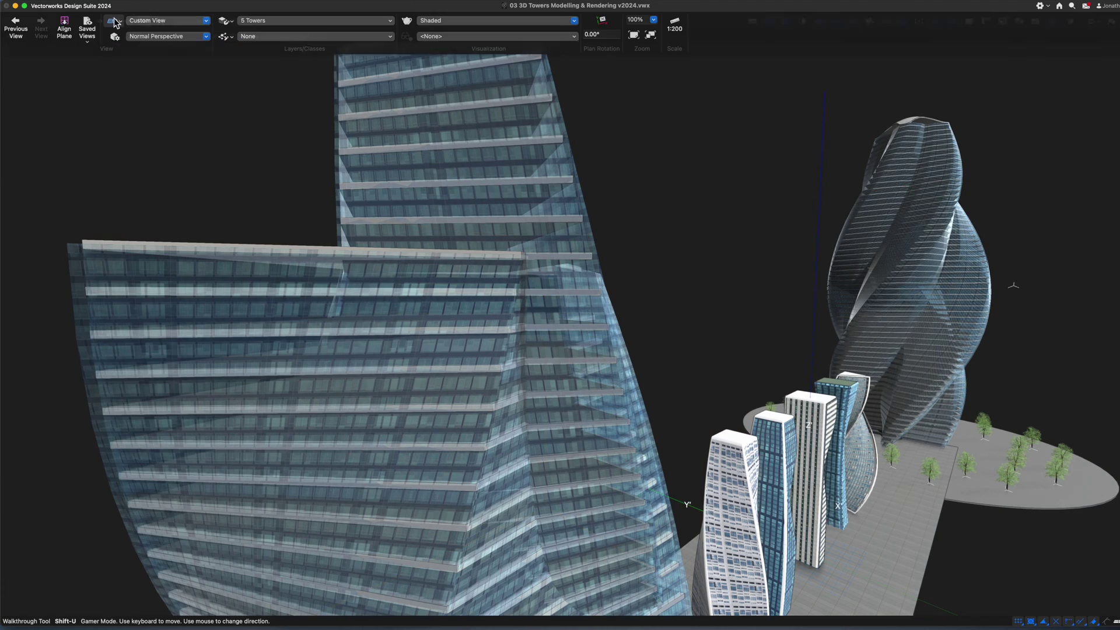
{"action": "left_click", "coordinate": [129, 21]}
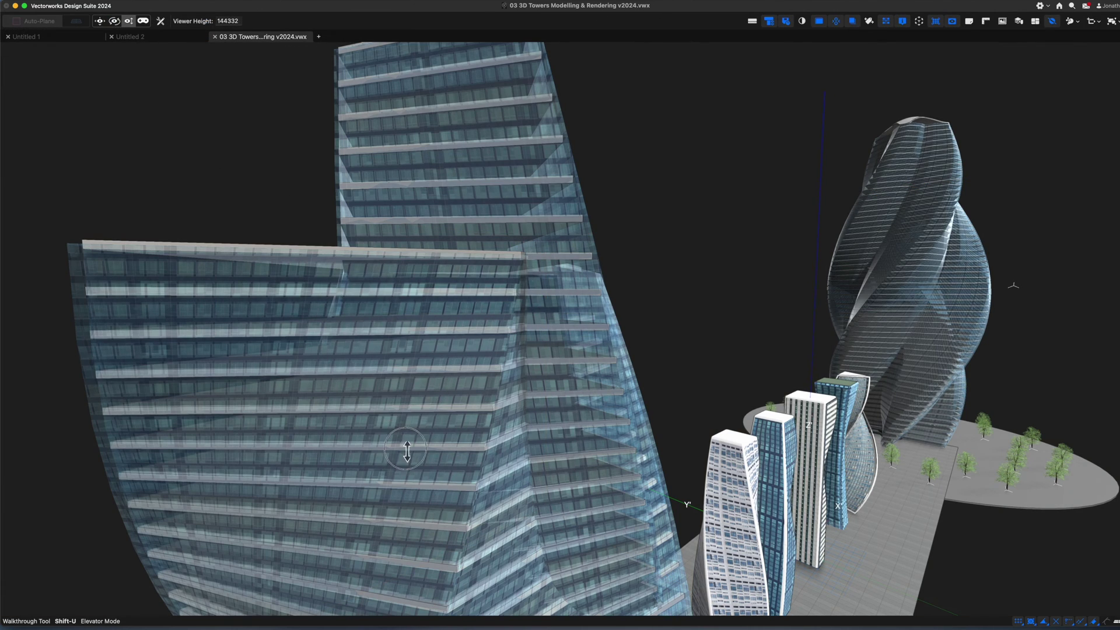
{"action": "left_click_drag", "start_coordinate": [400, 453], "coordinate": [418, 555]}
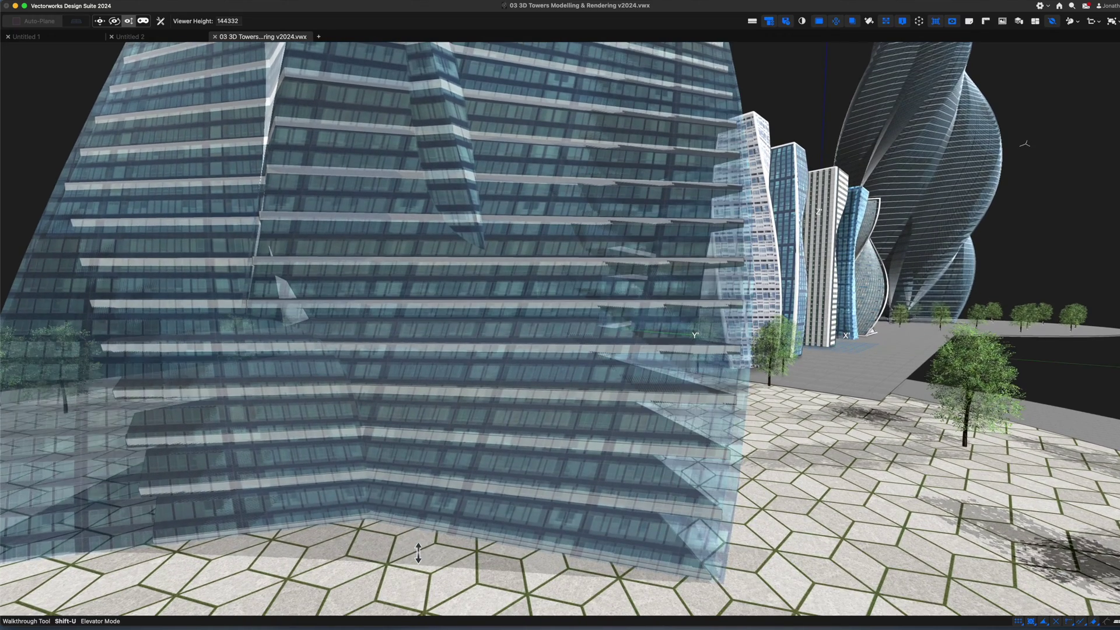
Open the 18A JRA 3D PEOPLE Image Props.vwx resource file from the favourite JRA Libraries.
{"action": "key", "text": "s"}
{"action": "key", "text": "super+r"}
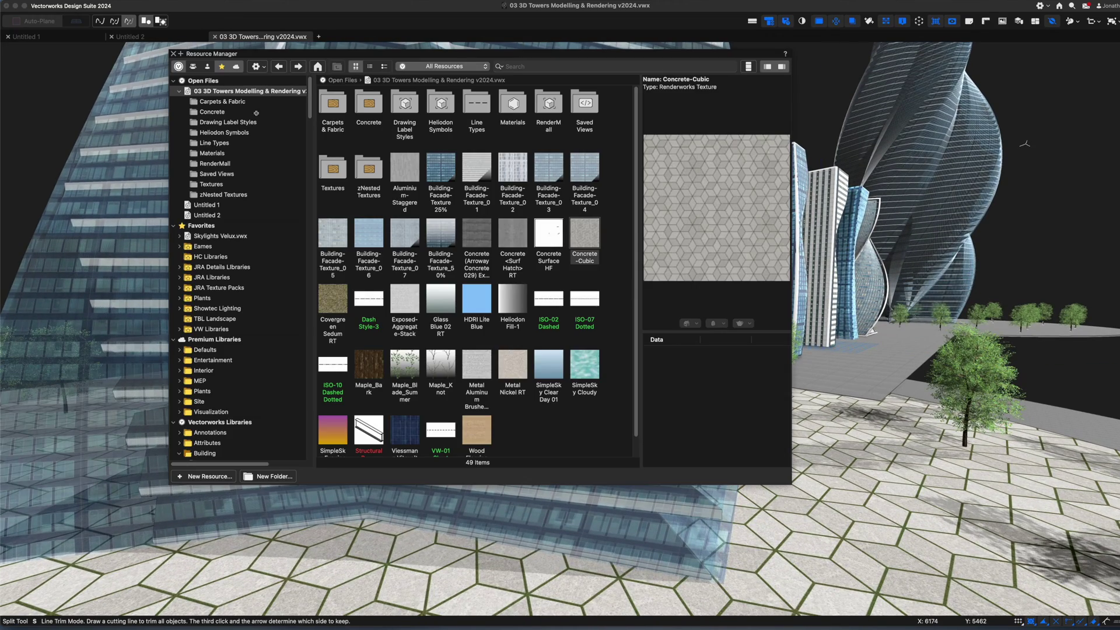
{"action": "left_click", "coordinate": [180, 278]}
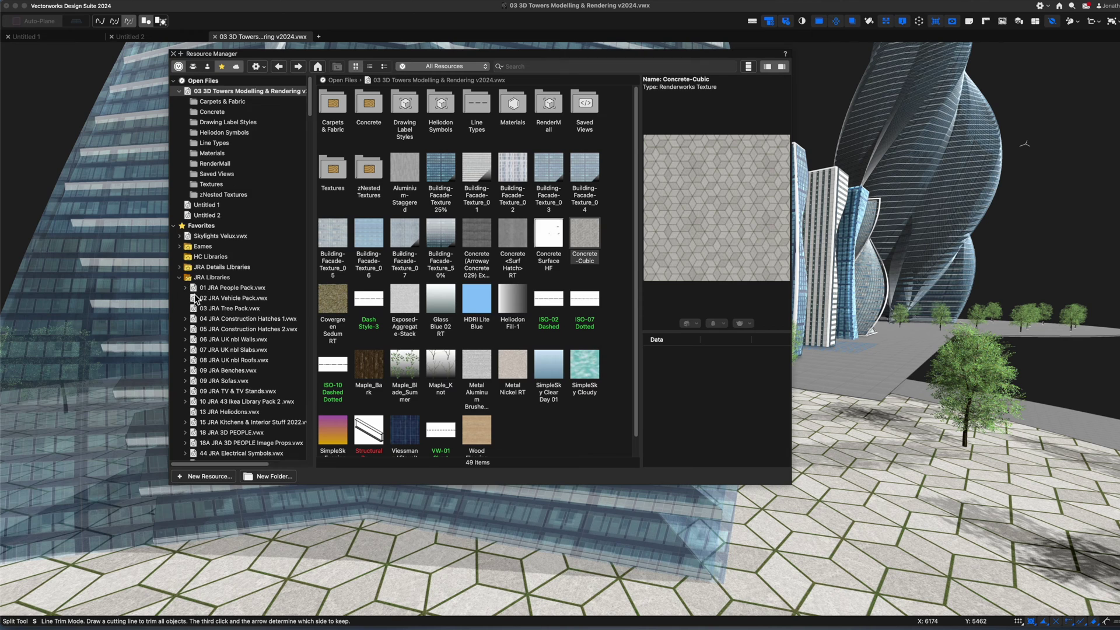
{"action": "scroll", "coordinate": [198, 298], "scroll_direction": "down", "scroll_amount": 3}
{"action": "left_click", "coordinate": [241, 387]}
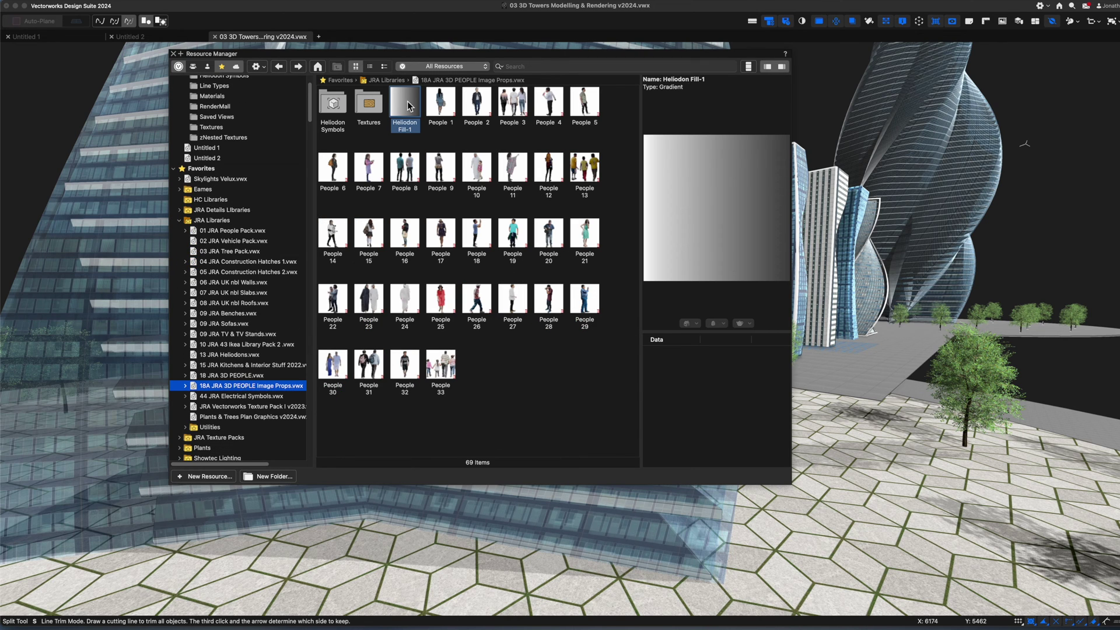
Place the People 3, People 4 and People 8 image props on the paving around the glass tower's base.
{"action": "left_click", "coordinate": [449, 107]}
{"action": "left_click_drag", "start_coordinate": [515, 113], "coordinate": [846, 337]}
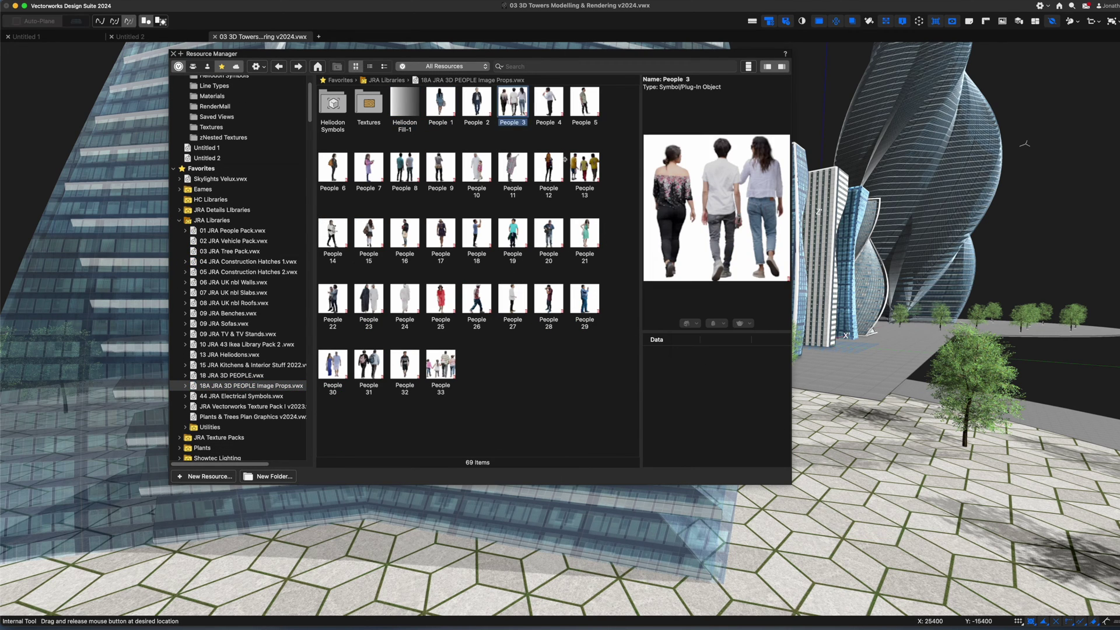
{"action": "left_click", "coordinate": [548, 112]}
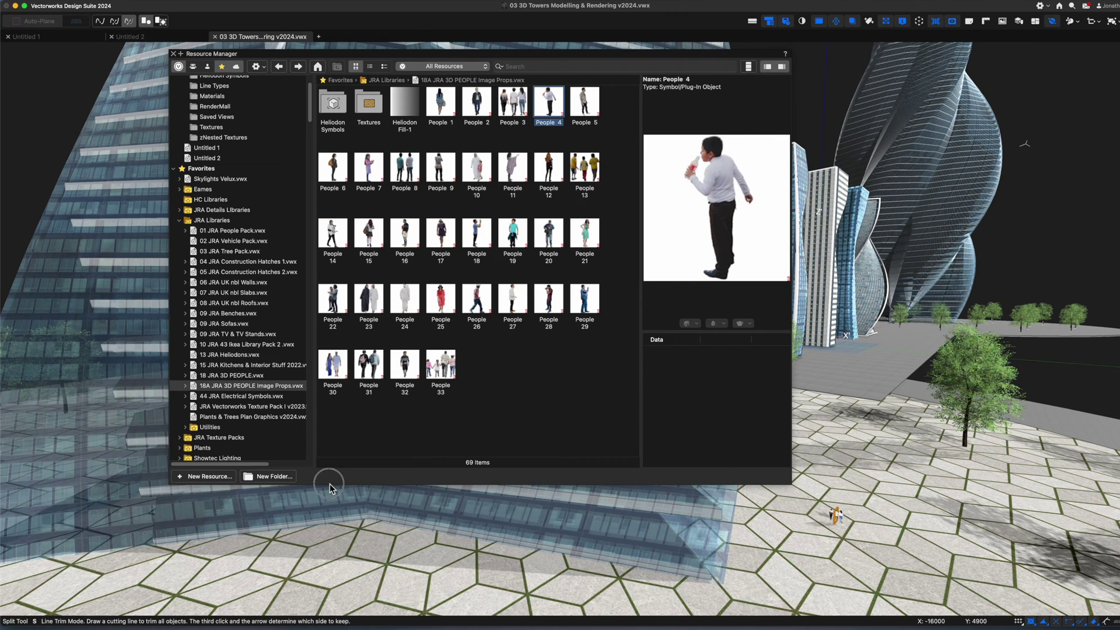
{"action": "left_click_drag", "start_coordinate": [405, 166], "coordinate": [365, 484]}
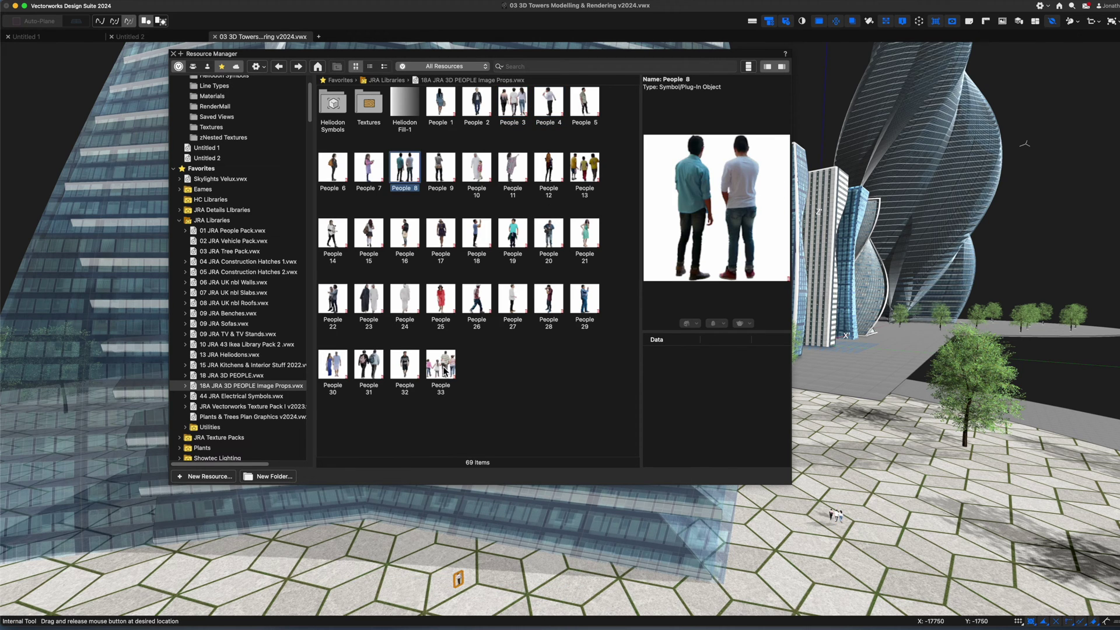
Add the People 33, People 31 and People 14 image props in front of the tower and close the resource library.
{"action": "left_click_drag", "start_coordinate": [445, 370], "coordinate": [329, 566]}
{"action": "left_click_drag", "start_coordinate": [369, 364], "coordinate": [557, 565]}
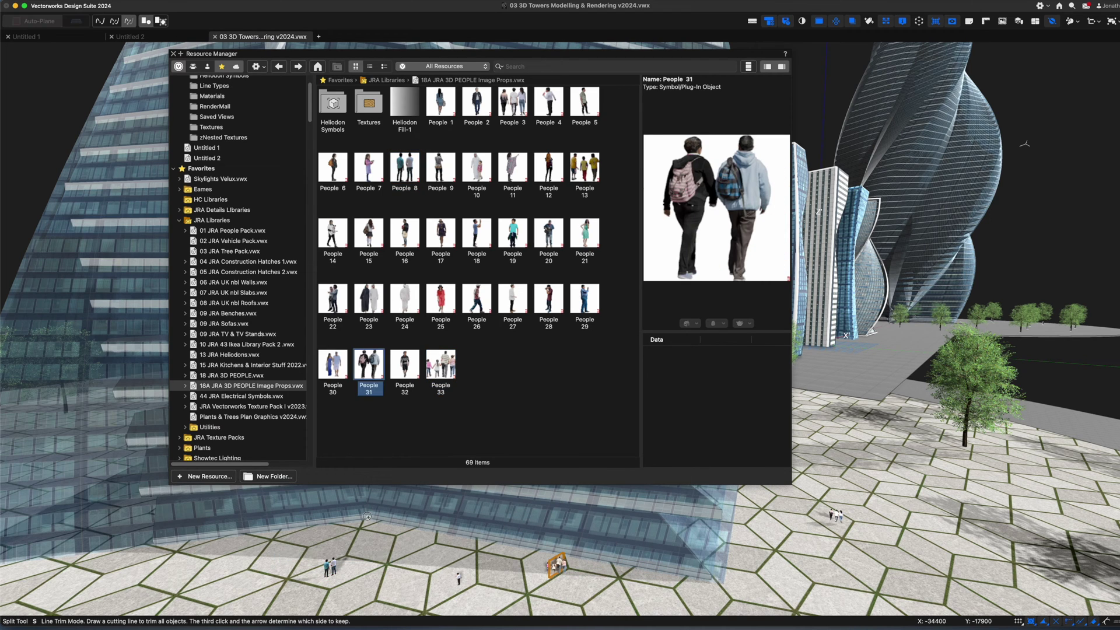
{"action": "left_click_drag", "start_coordinate": [333, 233], "coordinate": [395, 563]}
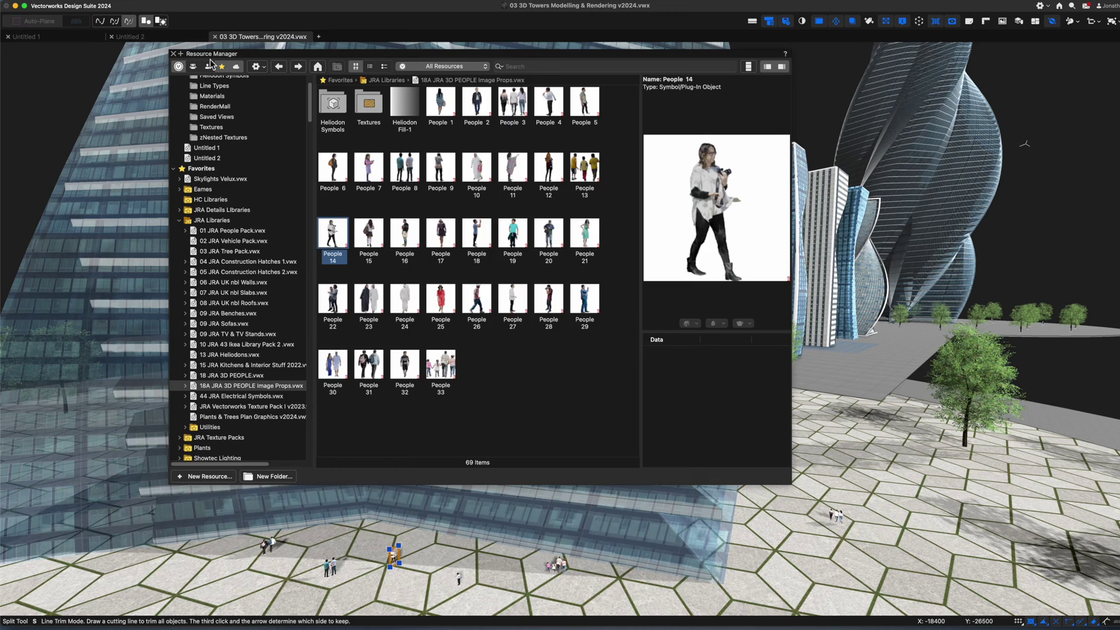
{"action": "left_click", "coordinate": [173, 53]}
{"action": "key", "text": "x"}
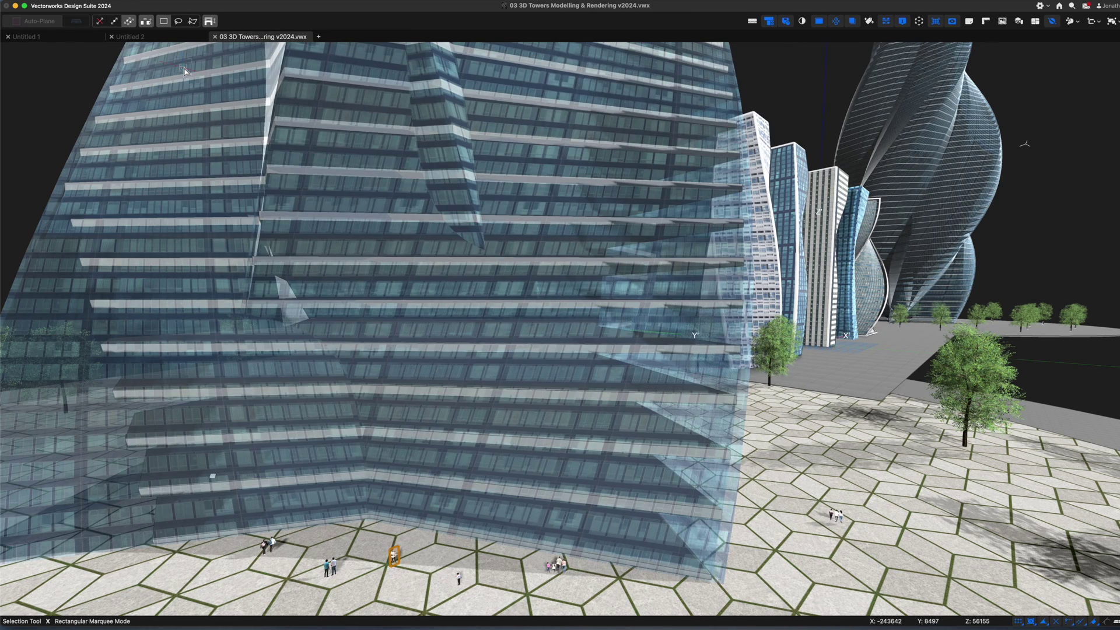
Bring the viewpoint down close to the paving facing the people with Flyover, and fine-tune its height in the Walkthrough tool's Elevator Mode.
{"action": "key", "text": "shift+c"}
{"action": "mouse_move", "coordinate": [415, 534]}
{"action": "left_mouse_down"}
{"action": "mouse_move", "coordinate": [418, 507]}
{"action": "mouse_move", "coordinate": [418, 518]}
{"action": "left_mouse_up"}
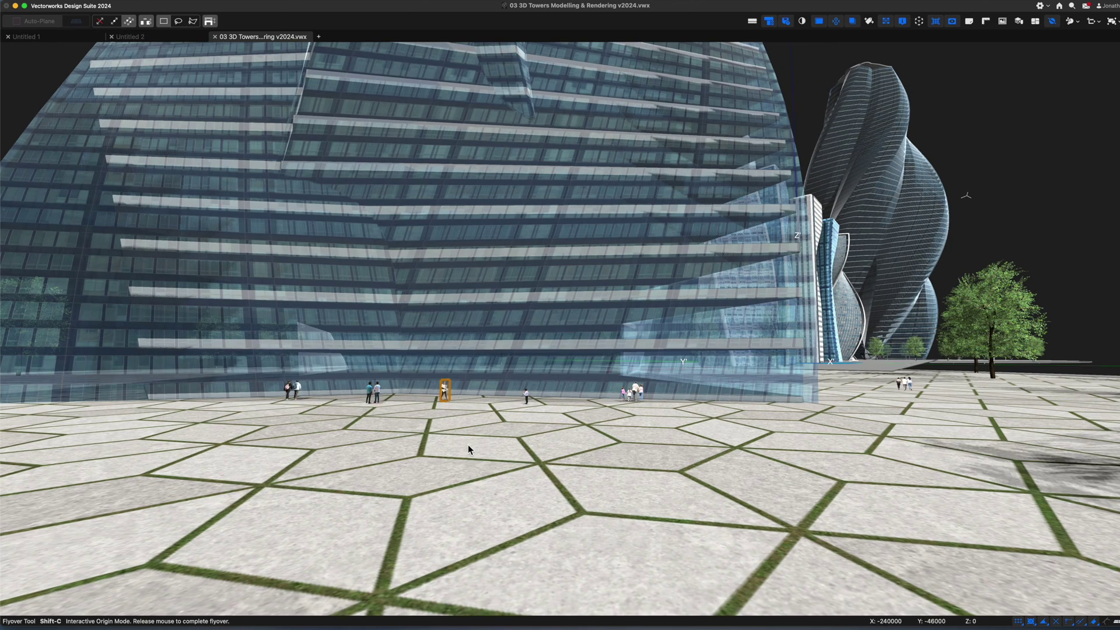
{"action": "key", "text": "shift+u"}
{"action": "left_click_drag", "start_coordinate": [470, 410], "coordinate": [469, 397]}
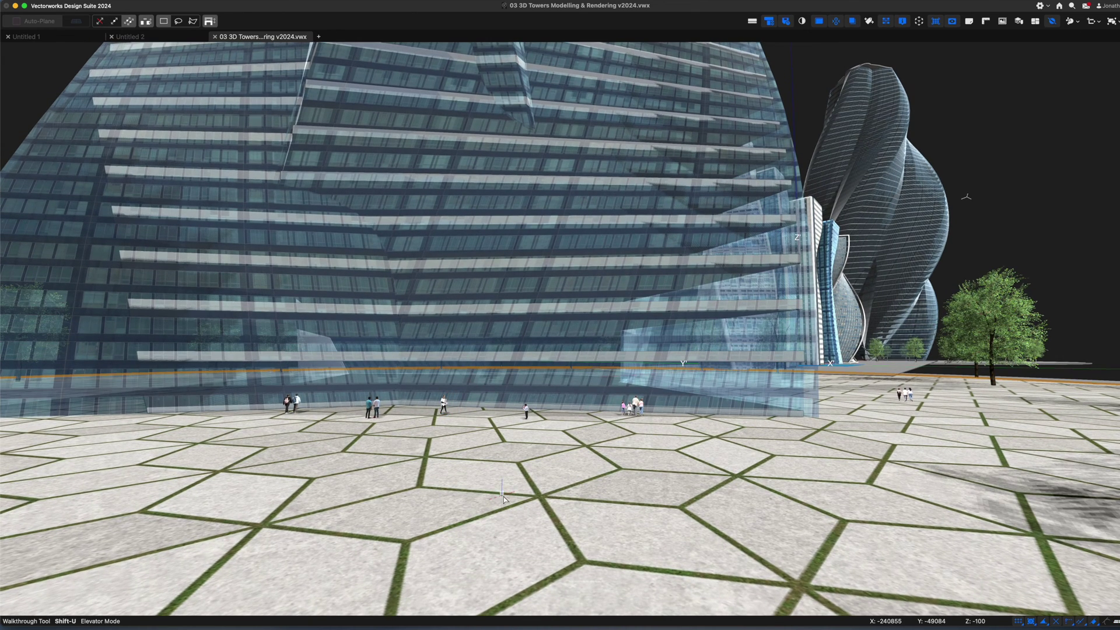
Set the Concrete-Cubic texture's mapping scale on the paved base to 5.
{"action": "key", "text": "x"}
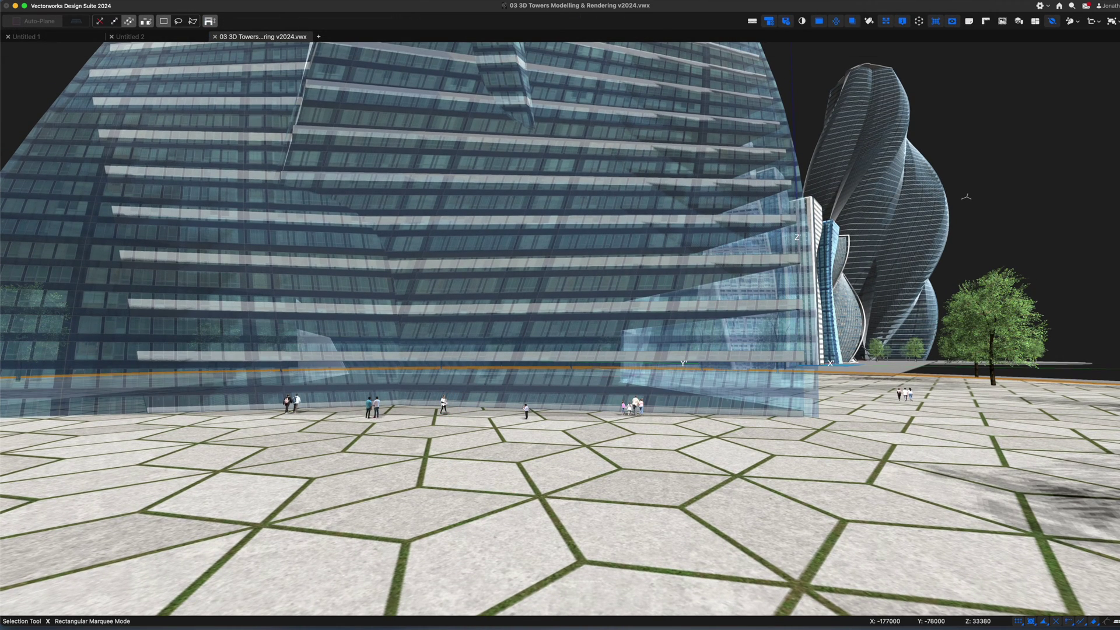
{"action": "mouse_move", "coordinate": [1114, 70]}
{"action": "left_click", "coordinate": [1096, 71]}
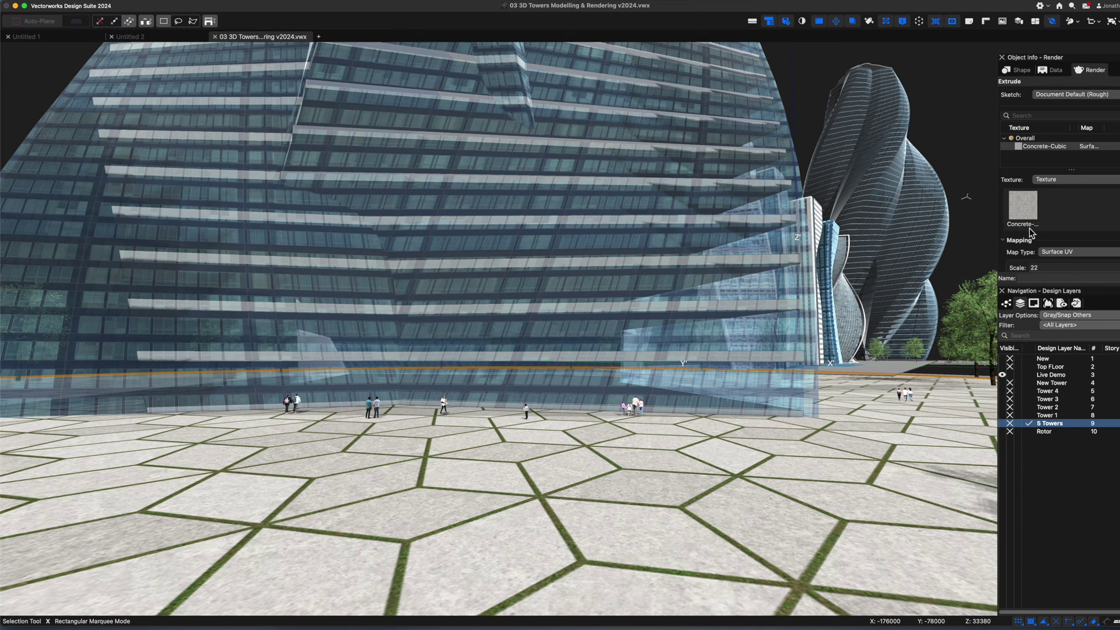
{"action": "left_click", "coordinate": [1016, 239]}
{"action": "type", "text": "5"}
{"action": "key", "text": "Return"}
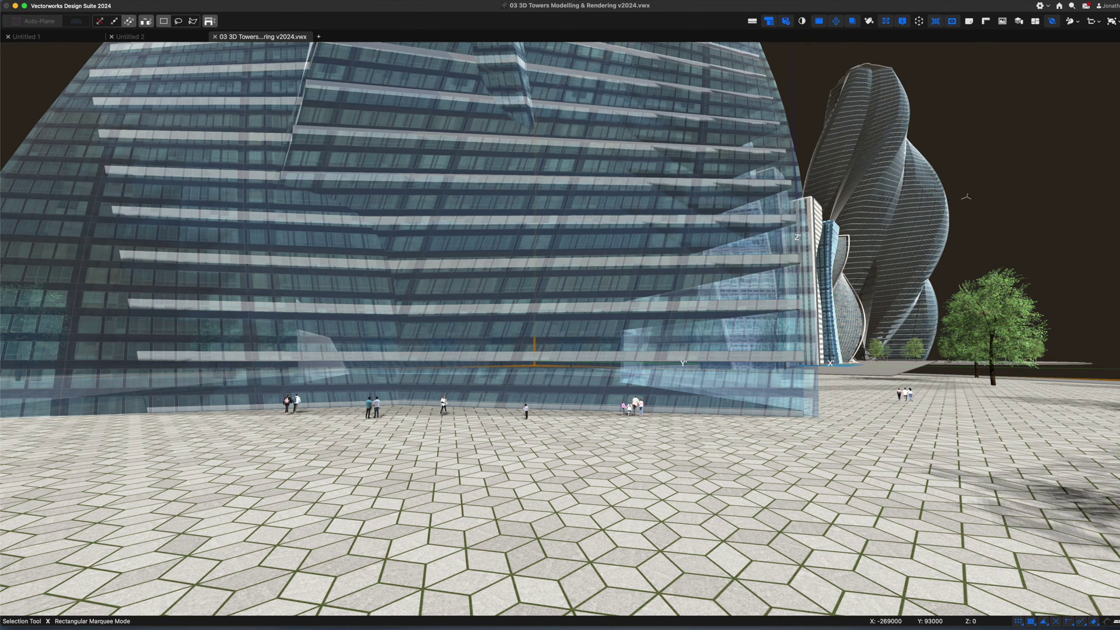
Place Italian Poplar 24m trees with the RenderMall Plant tool on the paving at both sides of the tower front.
{"action": "mouse_move", "coordinate": [3, 386]}
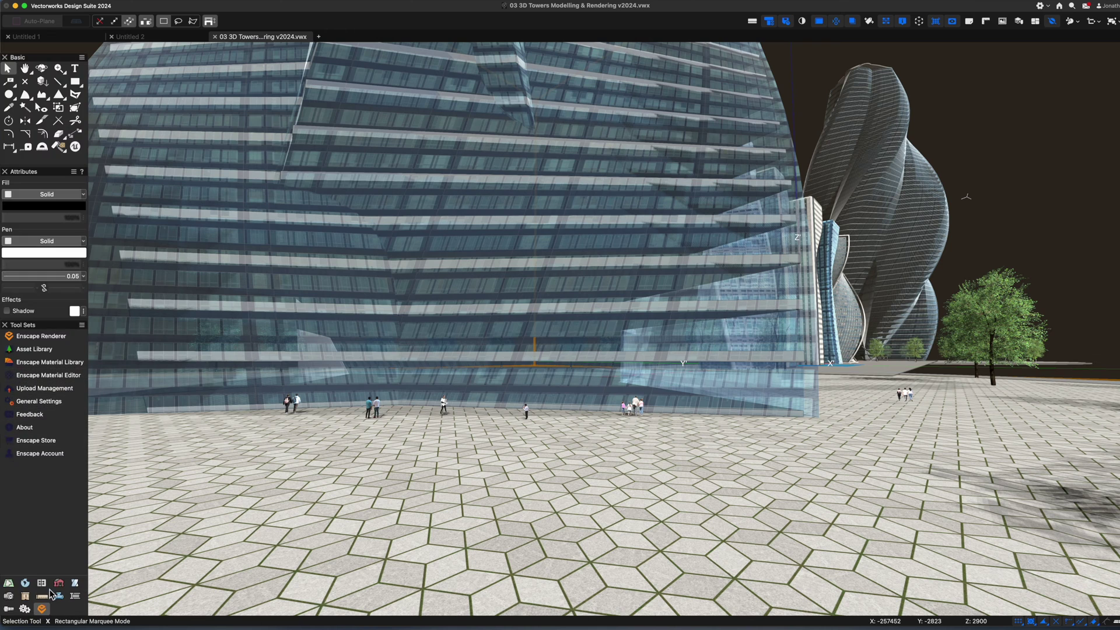
{"action": "left_click", "coordinate": [10, 597]}
{"action": "left_click", "coordinate": [35, 482]}
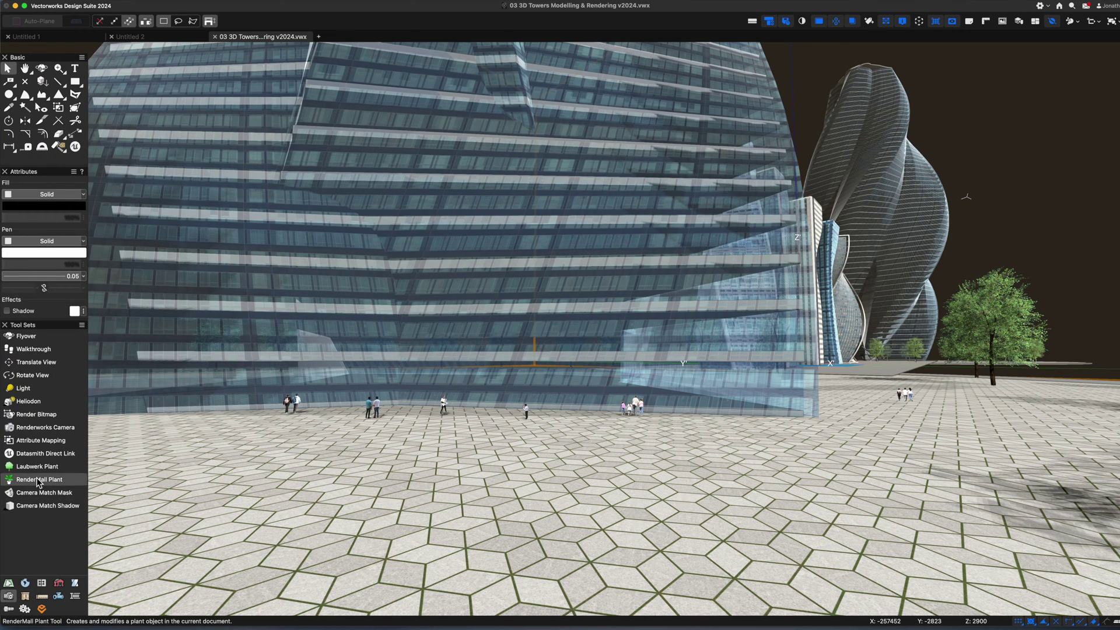
{"action": "left_click", "coordinate": [156, 23]}
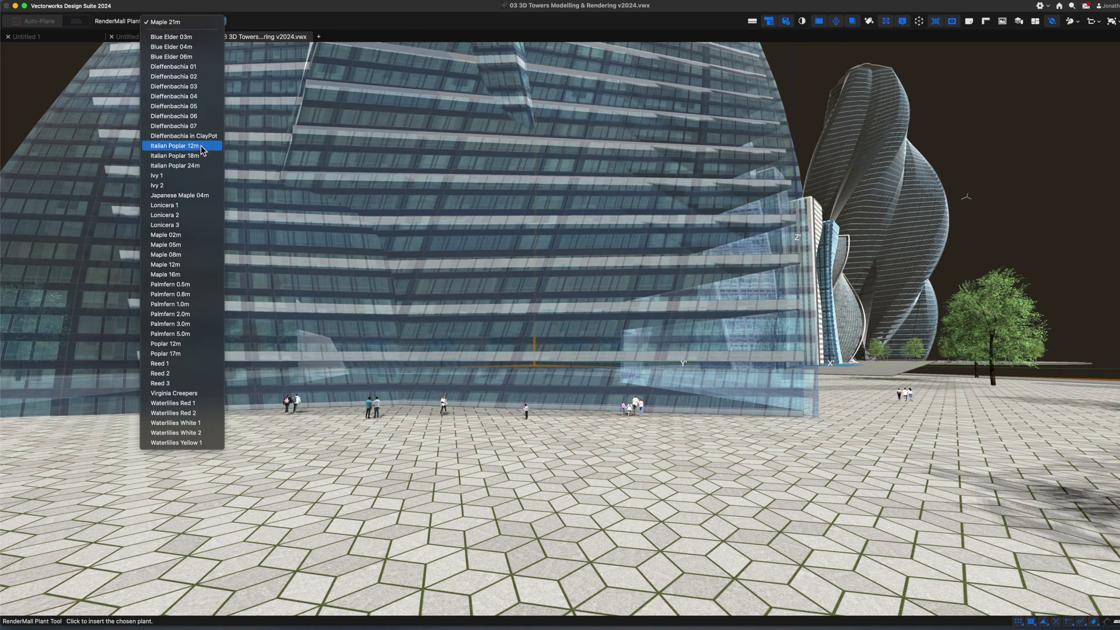
{"action": "left_click", "coordinate": [175, 166]}
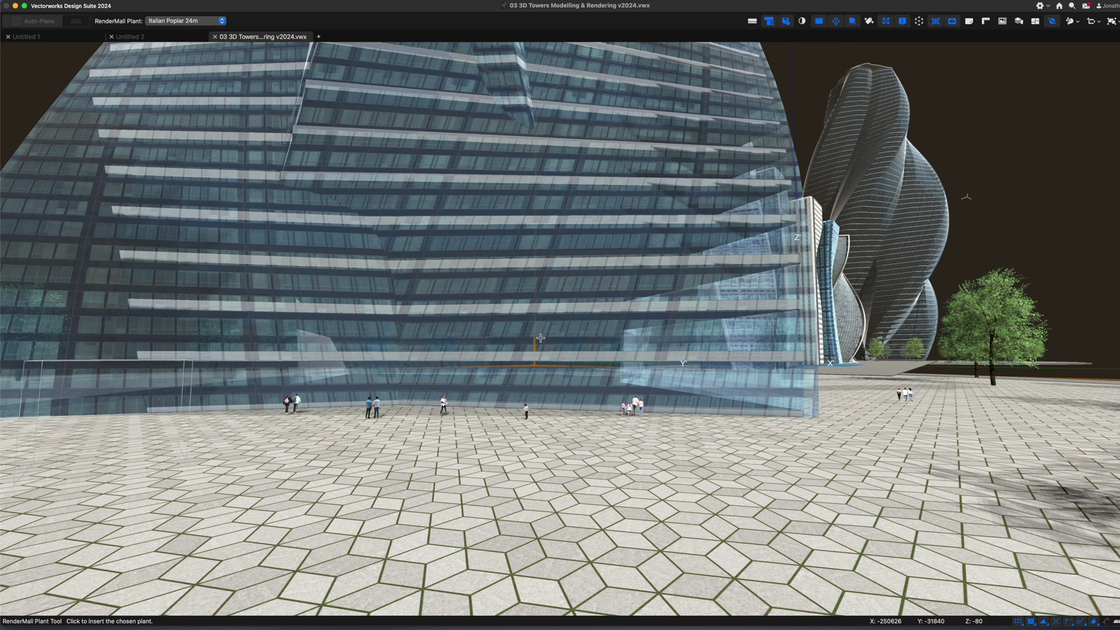
{"action": "left_click", "coordinate": [111, 463]}
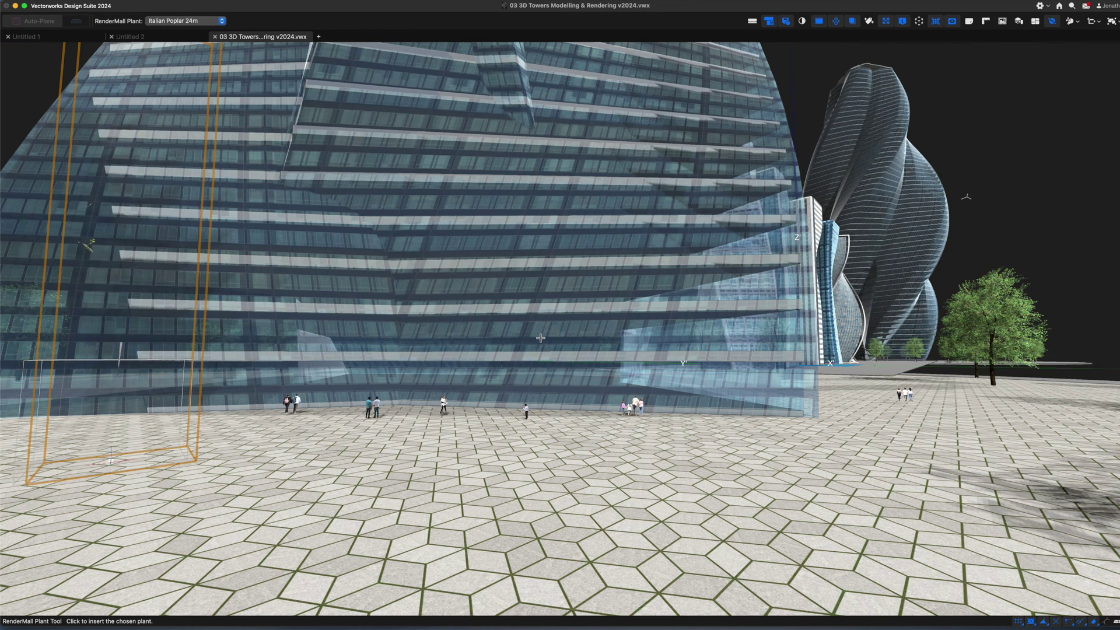
{"action": "left_click", "coordinate": [150, 520]}
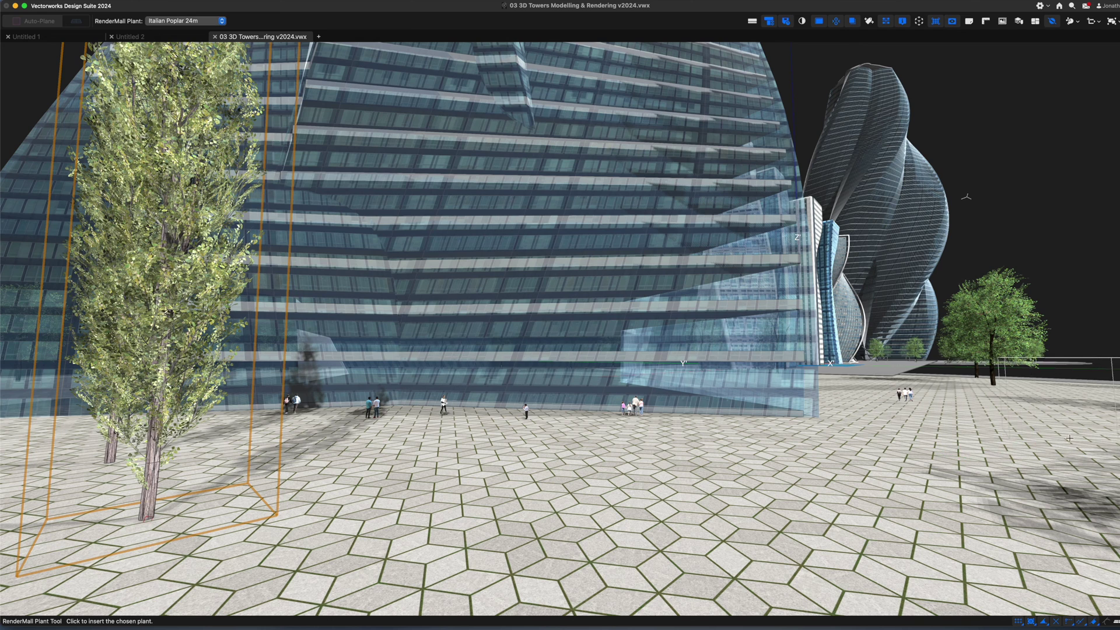
{"action": "left_click", "coordinate": [1078, 490]}
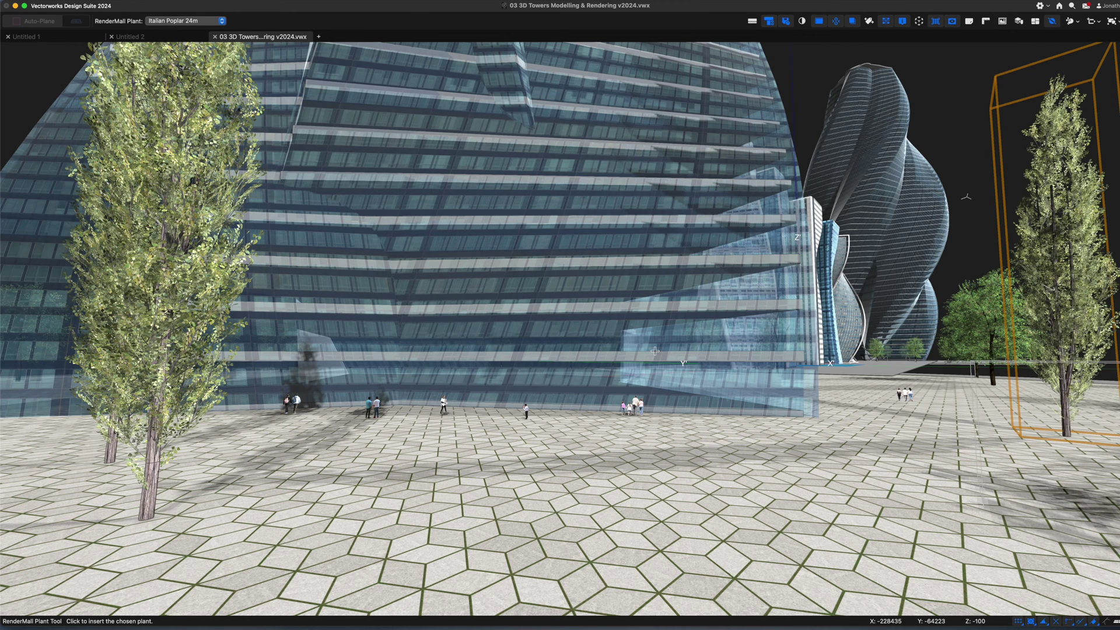
Add Maple 08m RenderMall trees in two groups on the paving in front of the tower and save the file.
{"action": "left_click", "coordinate": [192, 23]}
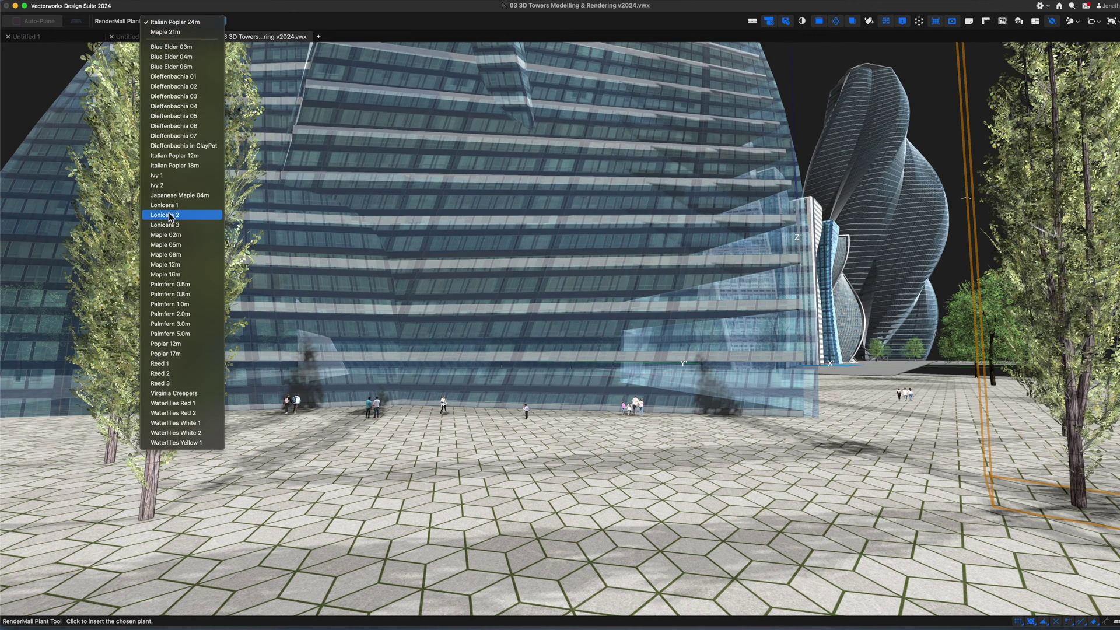
{"action": "left_click", "coordinate": [184, 256]}
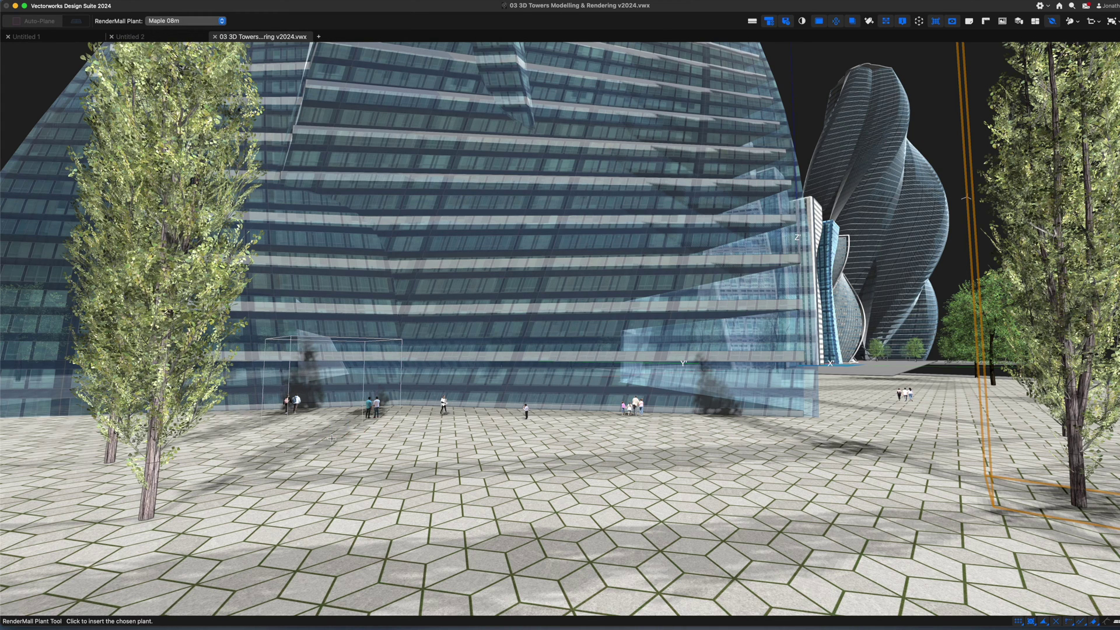
{"action": "left_click", "coordinate": [331, 438]}
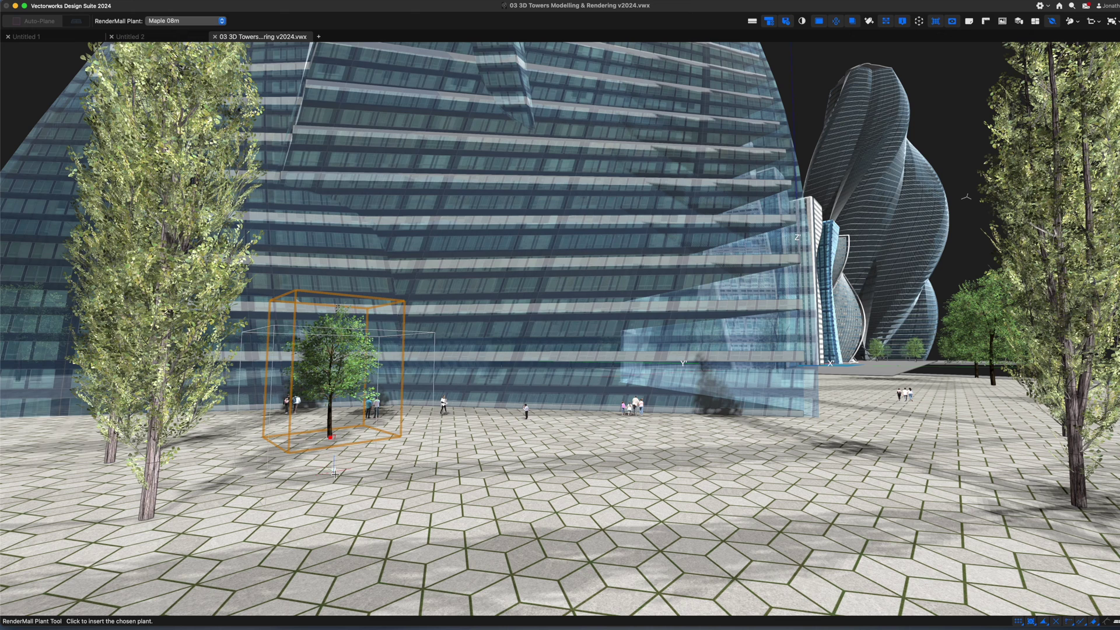
{"action": "left_click", "coordinate": [343, 516]}
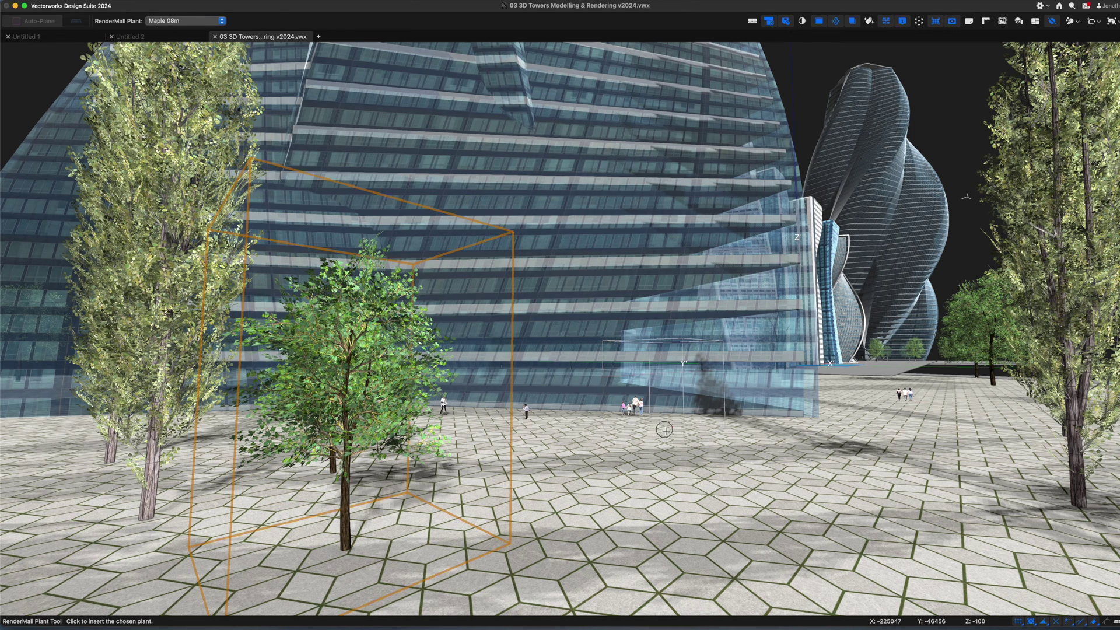
{"action": "left_click", "coordinate": [719, 447]}
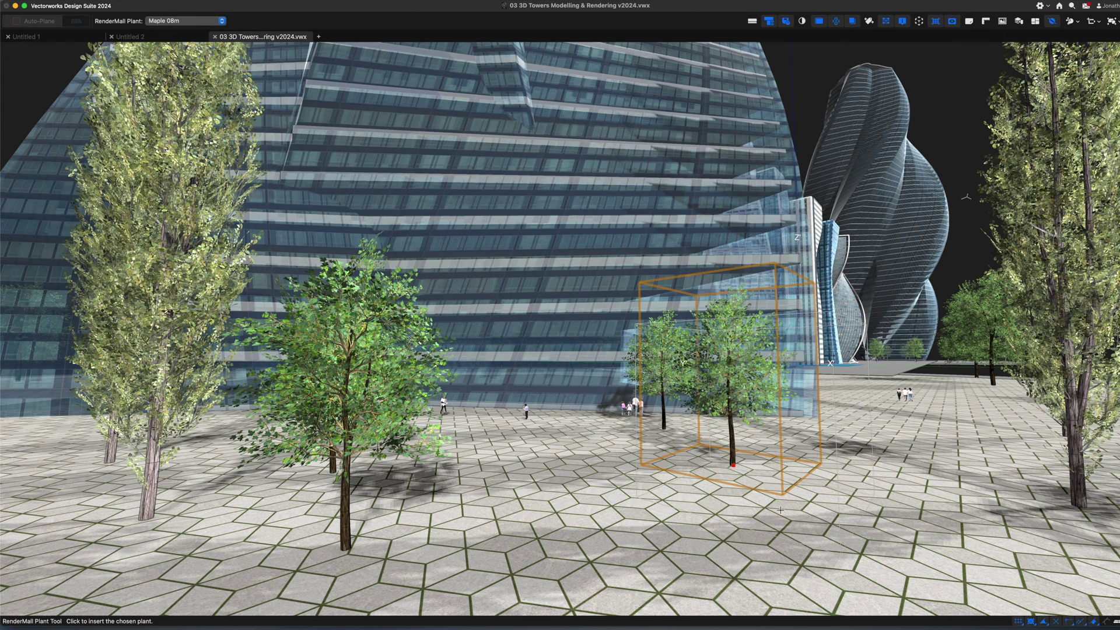
{"action": "left_click", "coordinate": [756, 484]}
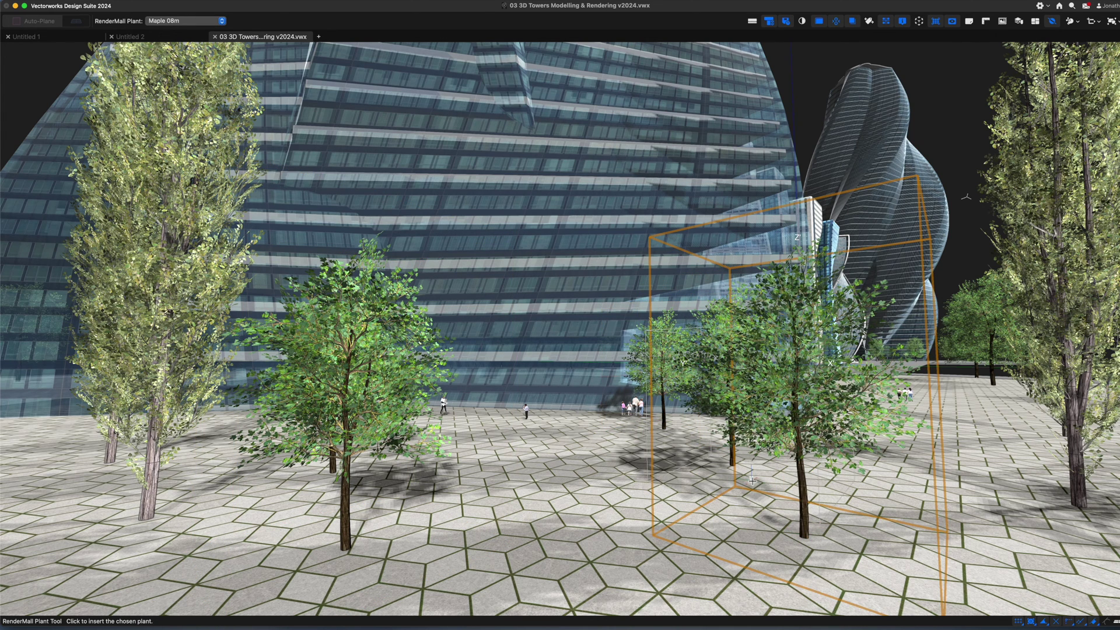
{"action": "key", "text": "super+s"}
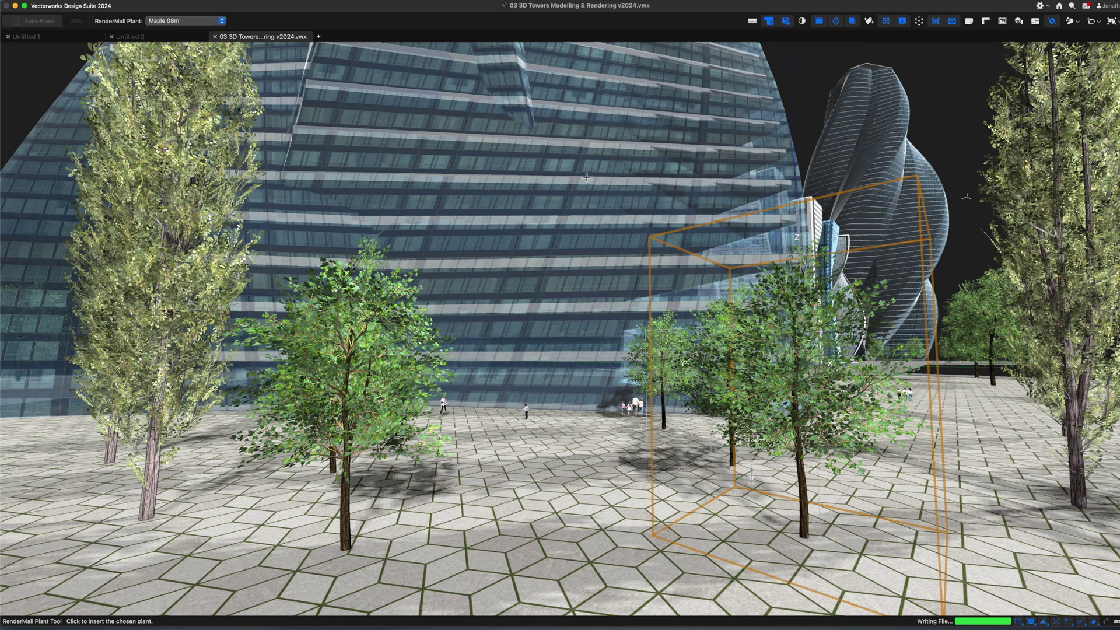
Search all resource libraries for "seat" and look through the furniture symbols.
{"action": "key", "text": "super+r"}
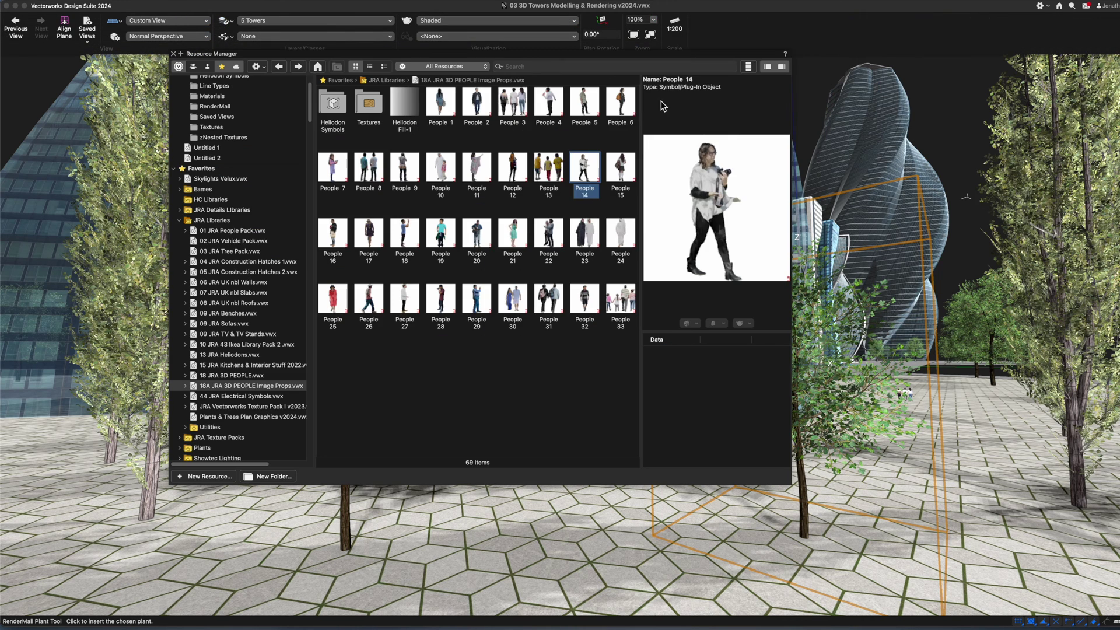
{"action": "left_click", "coordinate": [532, 66]}
{"action": "type", "text": "seat"}
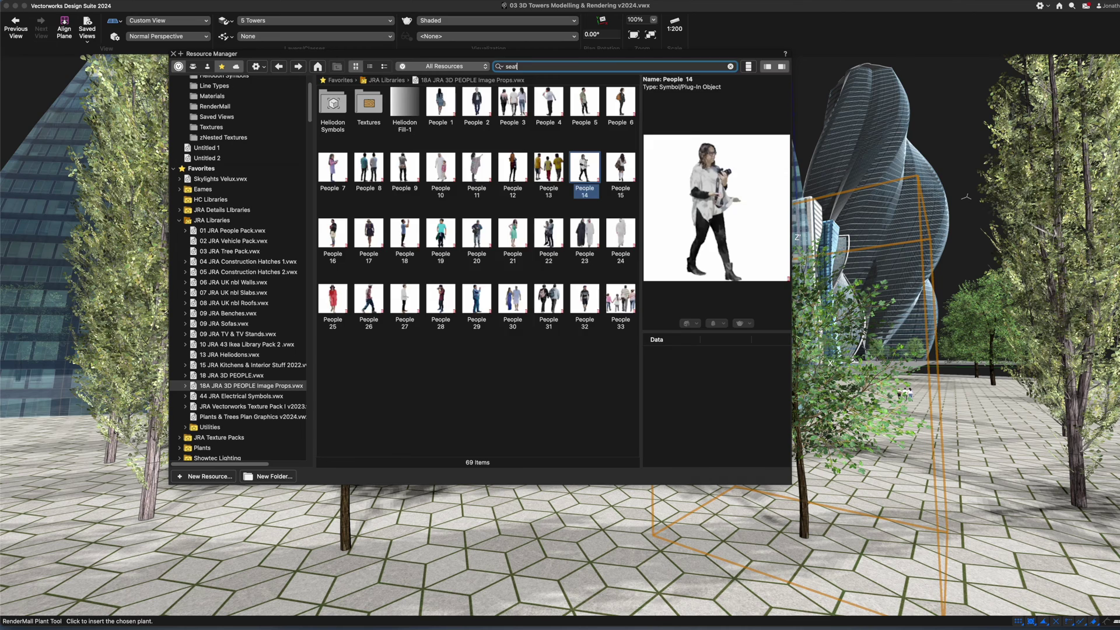
{"action": "key", "text": "Return"}
{"action": "scroll", "coordinate": [446, 275], "scroll_direction": "down", "scroll_amount": 1}
{"action": "scroll", "coordinate": [445, 275], "scroll_direction": "down", "scroll_amount": 5}
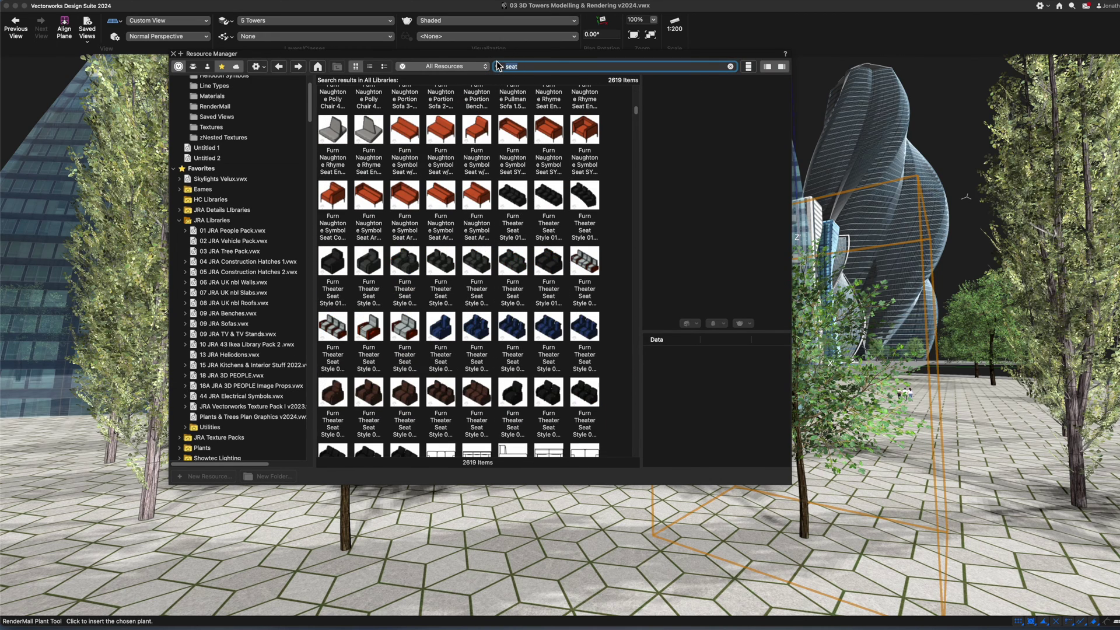
Search the resource libraries for "landscape" and "sculpture", and preview the Site Furn MoveART Friends and Site Furn MoveART Wave symbols.
{"action": "type", "text": "landscape"}
{"action": "key", "text": "Return"}
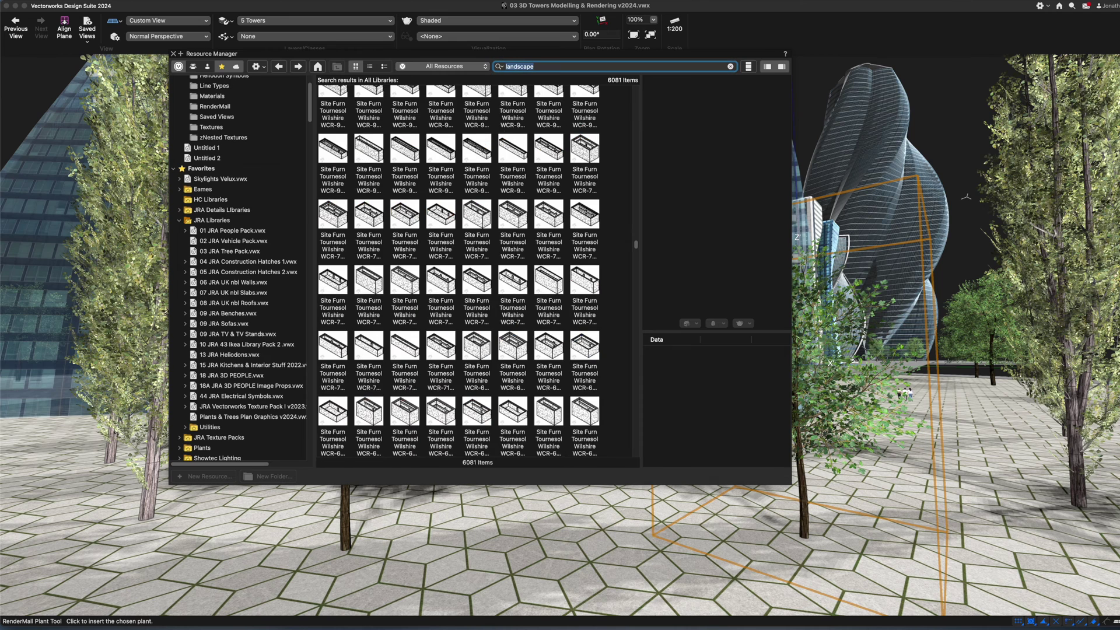
{"action": "scroll", "coordinate": [638, 275], "scroll_direction": "down", "scroll_amount": 5}
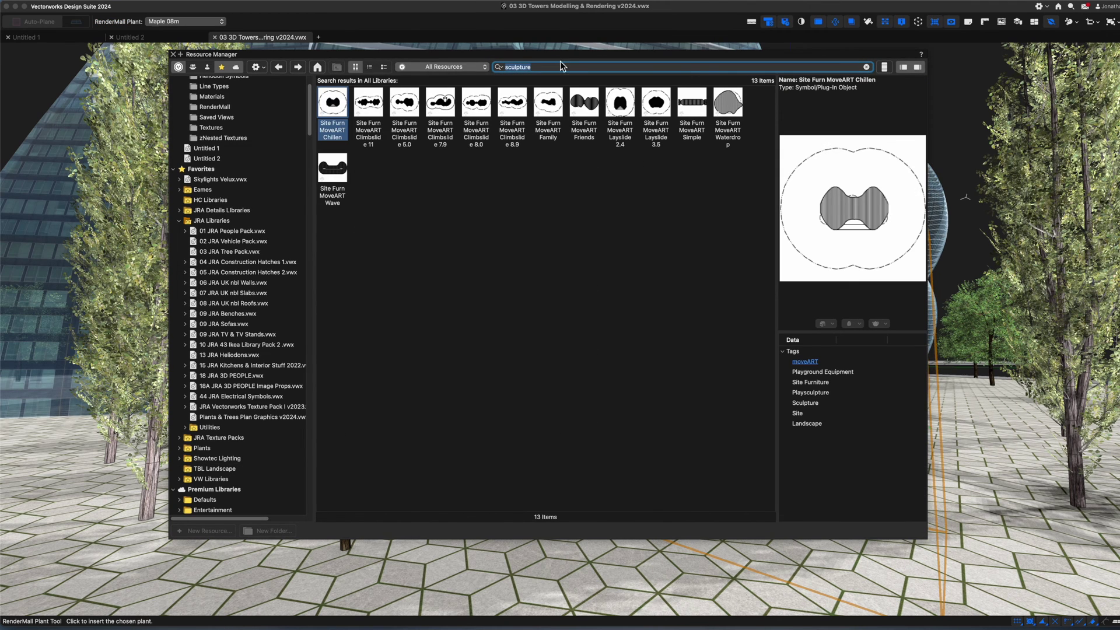
{"action": "left_click", "coordinate": [580, 125]}
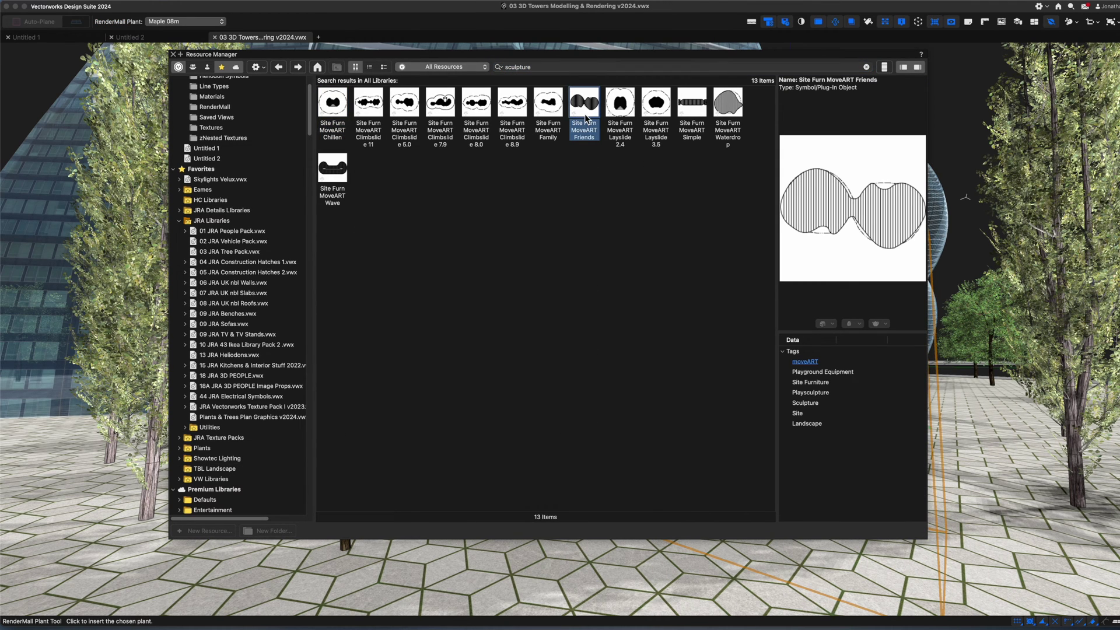
{"action": "left_click", "coordinate": [338, 173]}
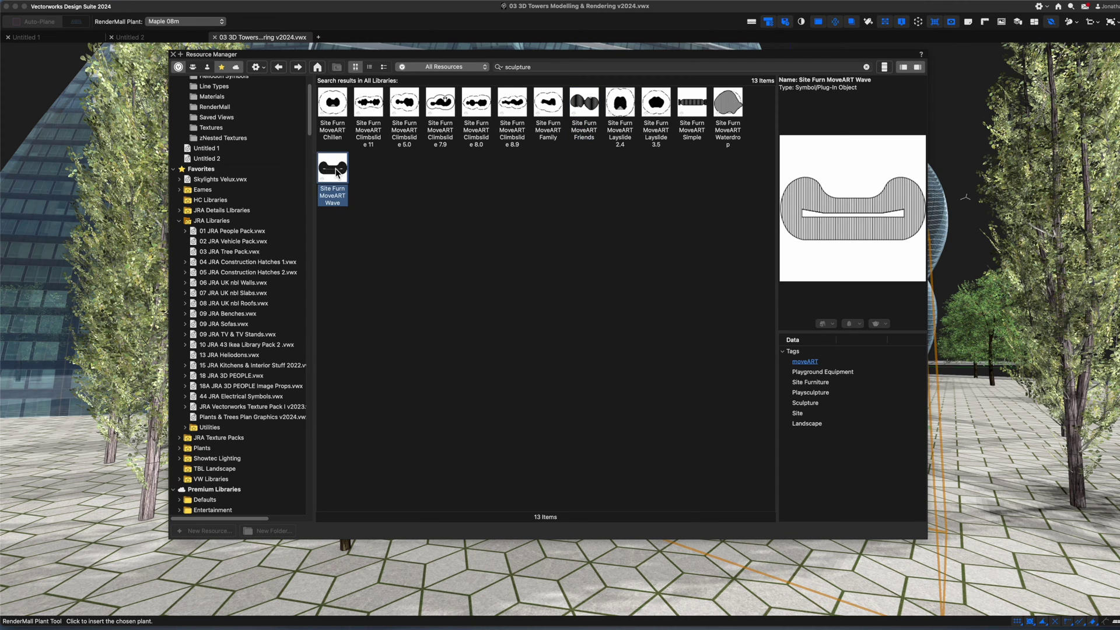
Reveal the library location of the Site Furn MoveART Wave symbol and look through the neighbouring MoveART Playsculpture files.
{"action": "right_click", "coordinate": [338, 179]}
{"action": "left_click", "coordinate": [374, 254]}
{"action": "left_click", "coordinate": [271, 167]}
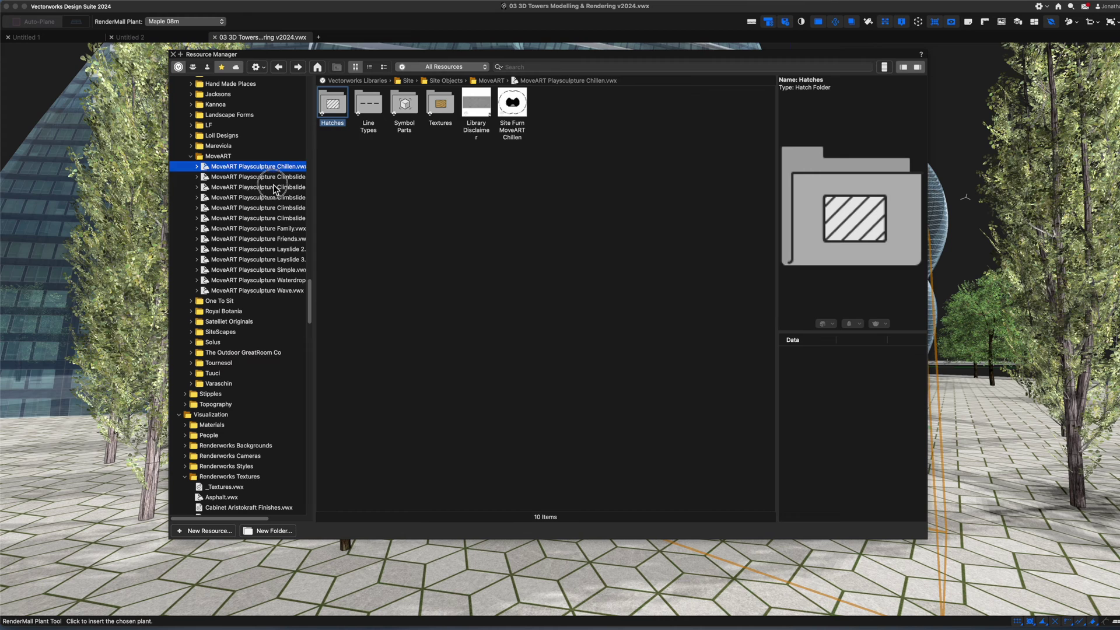
{"action": "left_click", "coordinate": [274, 188]}
{"action": "left_click", "coordinate": [273, 209]}
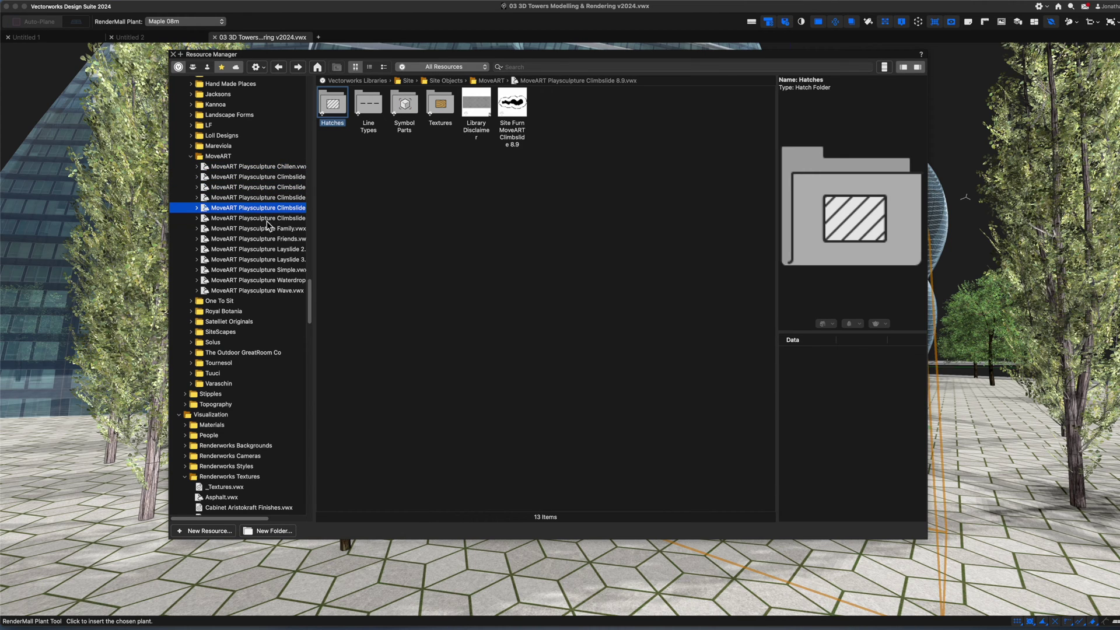
{"action": "left_click", "coordinate": [280, 218]}
Import the Site Furn MoveART Climbslide 11 symbol into the drawing, preserving its folder hierarchy.
{"action": "left_click", "coordinate": [515, 105]}
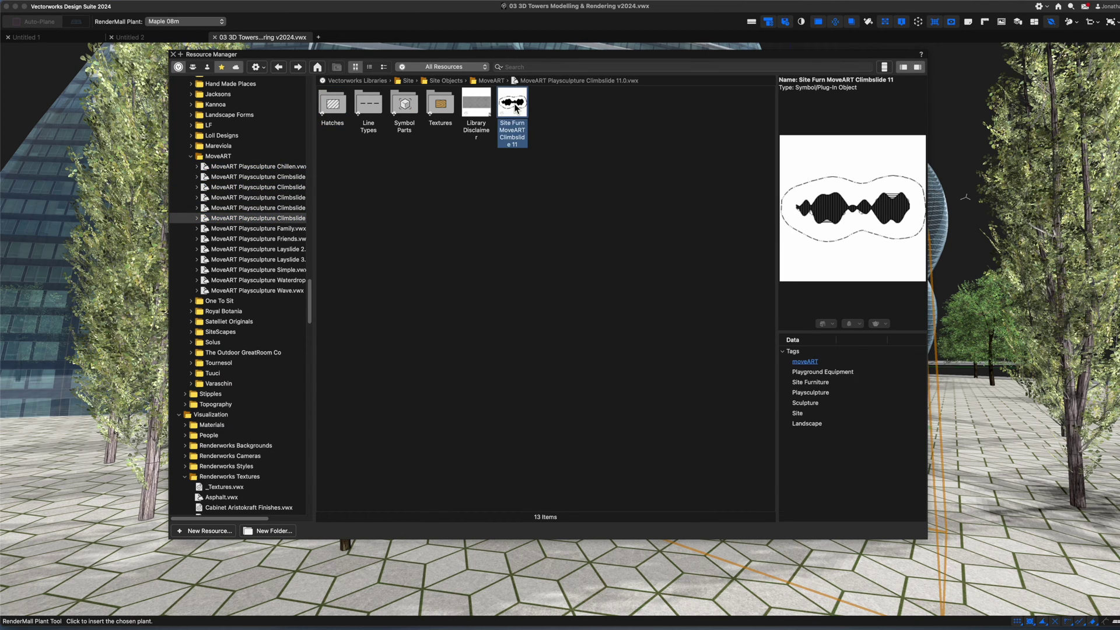
{"action": "right_click", "coordinate": [505, 106]}
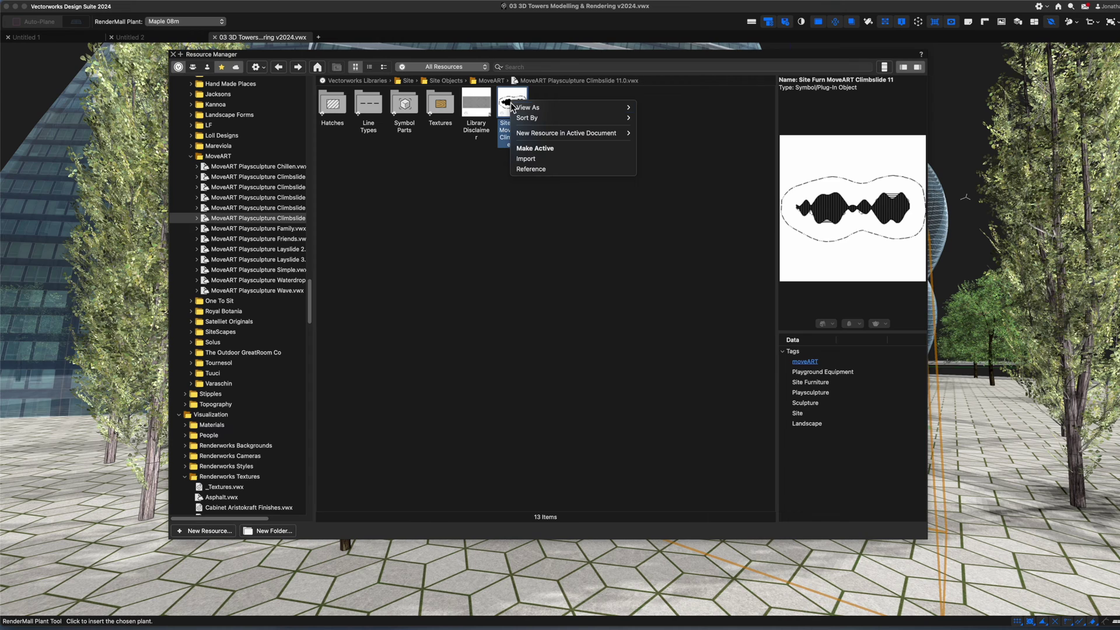
{"action": "left_click", "coordinate": [536, 164]}
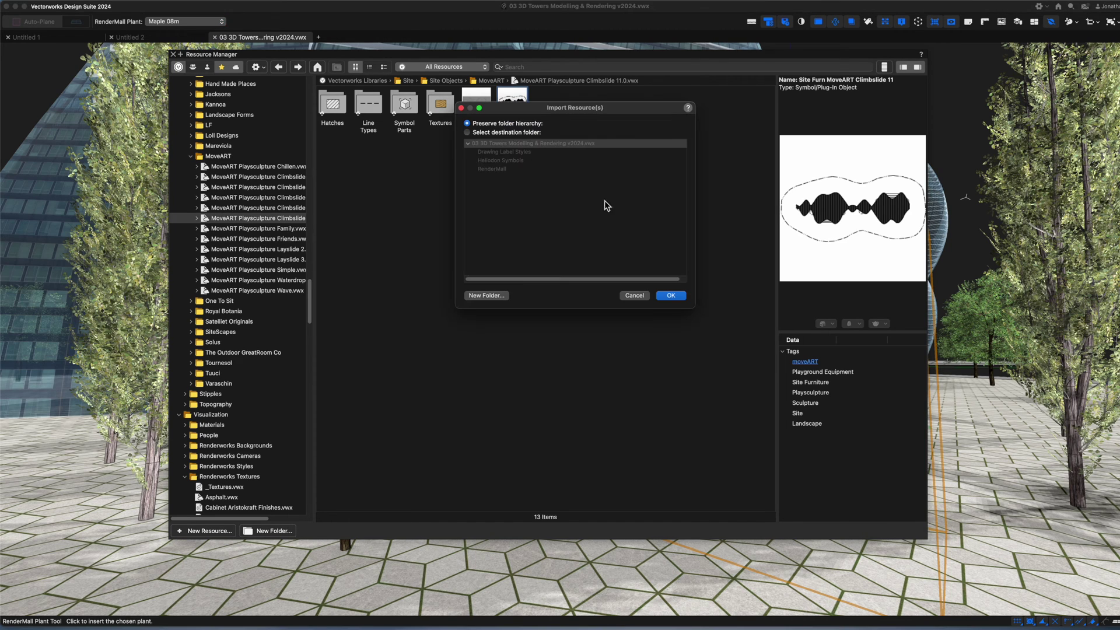
{"action": "left_click", "coordinate": [669, 297]}
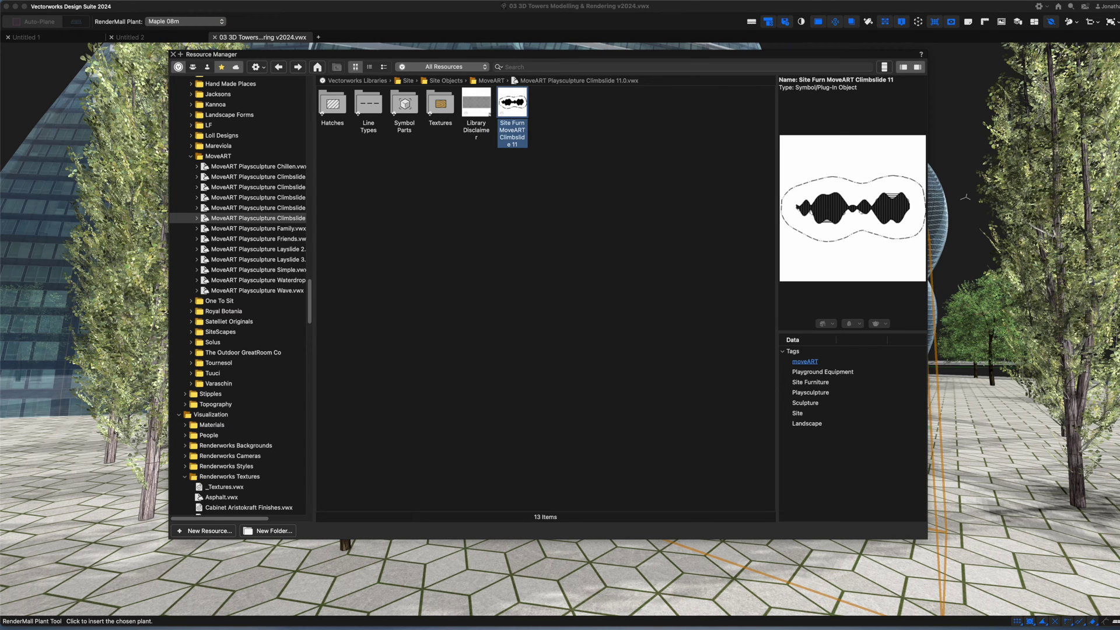
{"action": "left_click", "coordinate": [707, 339]}
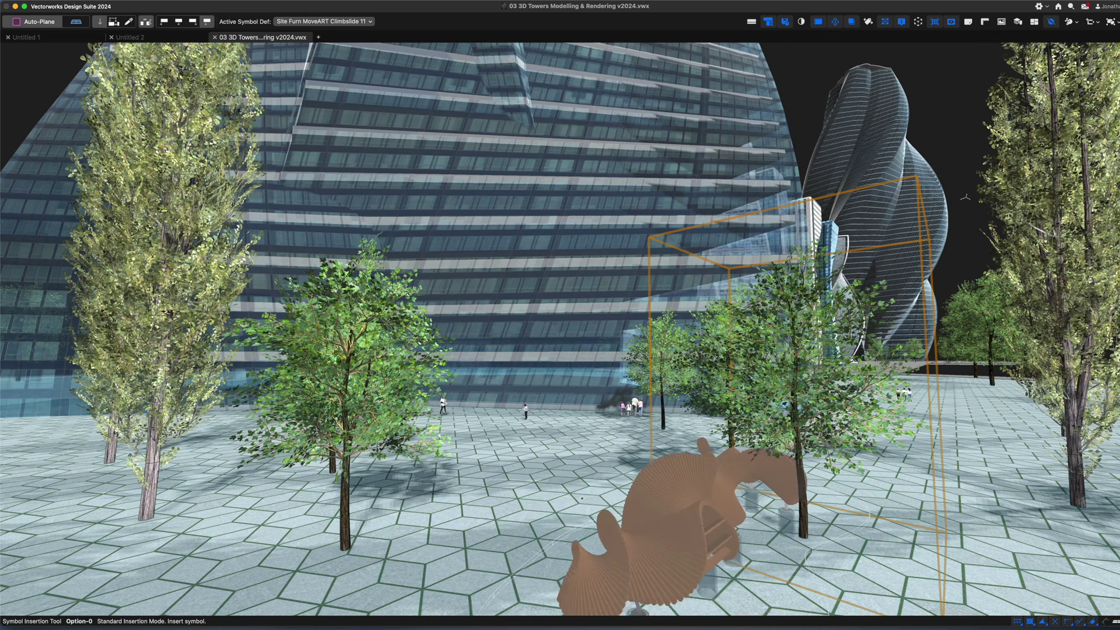
Place three Climbslide 11 sculptures on the paving: between the front maples, beside the near poplar and in the distance towards the second tower.
{"action": "left_click", "coordinate": [544, 445]}
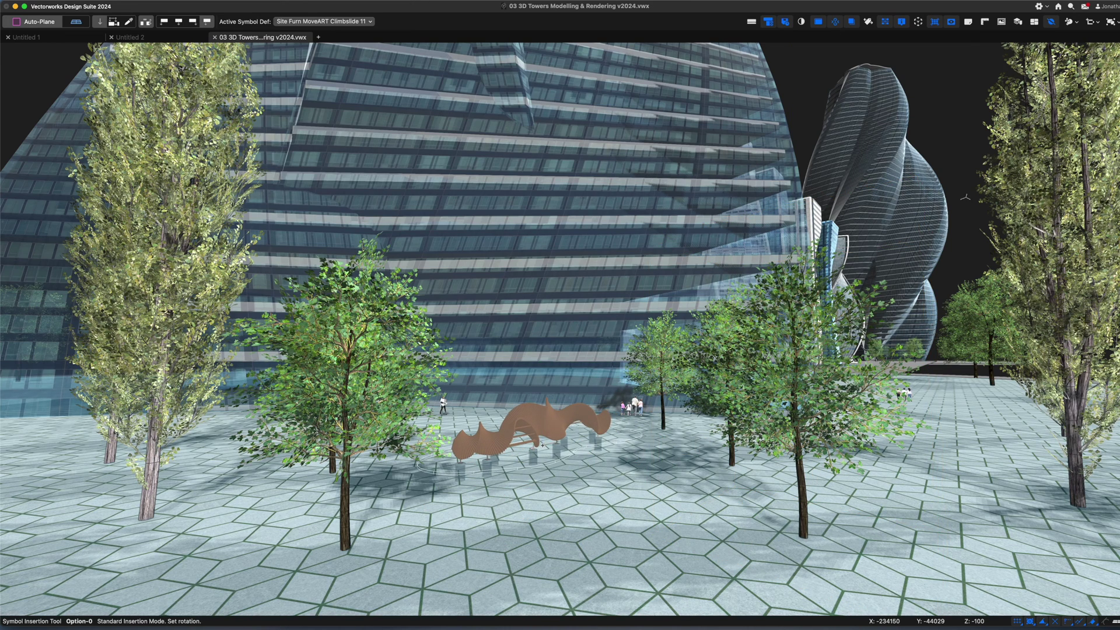
{"action": "left_click", "coordinate": [583, 449]}
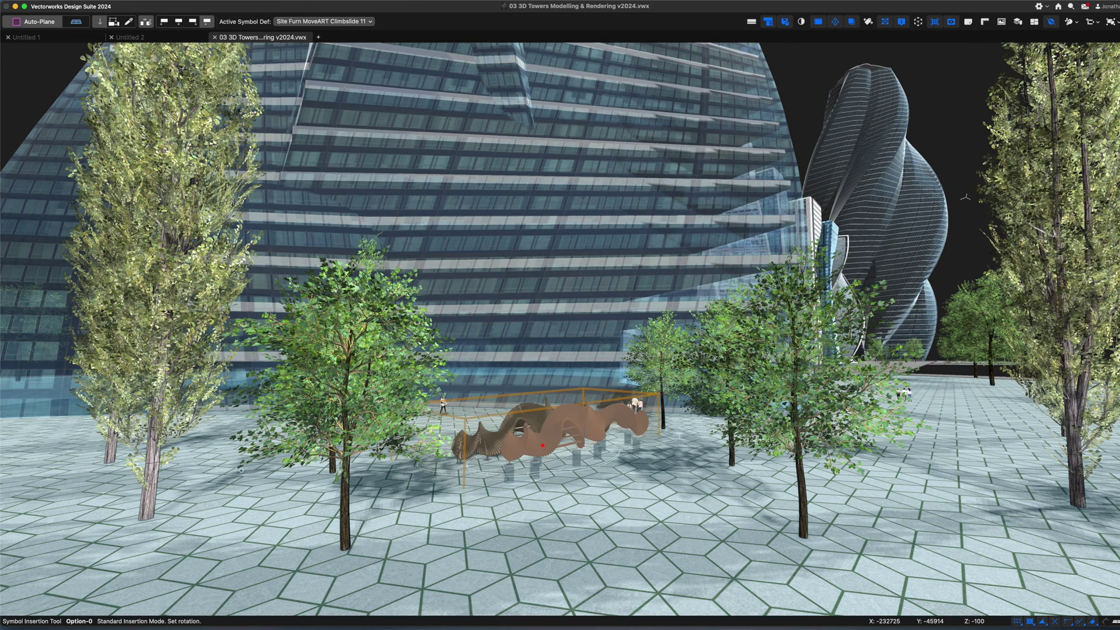
{"action": "left_click", "coordinate": [67, 494]}
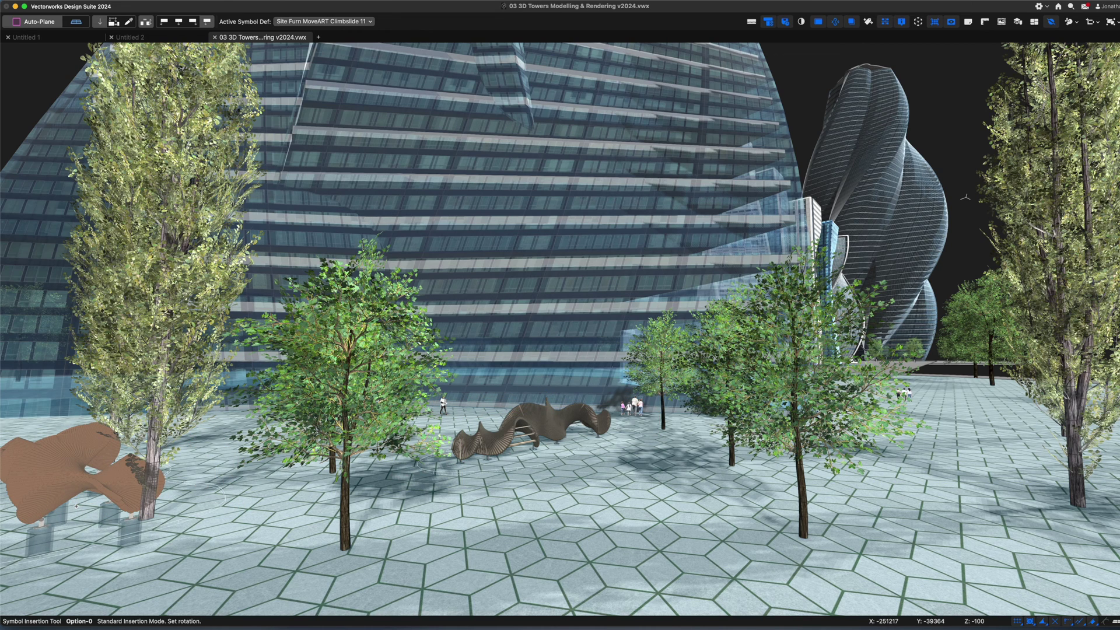
{"action": "left_click", "coordinate": [980, 416]}
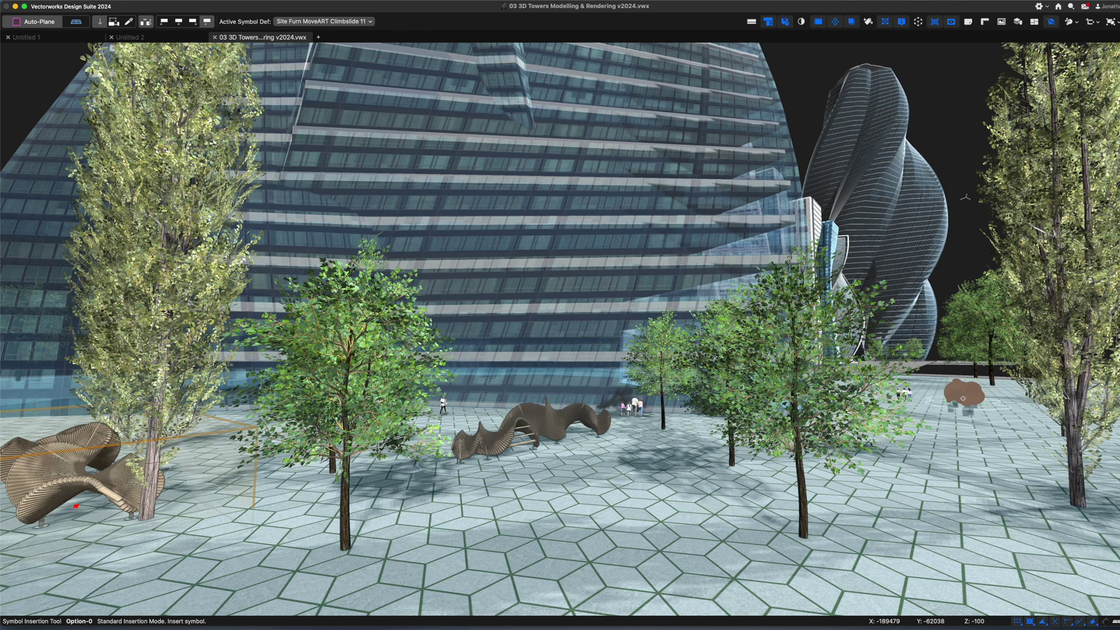
{"action": "left_click", "coordinate": [964, 399]}
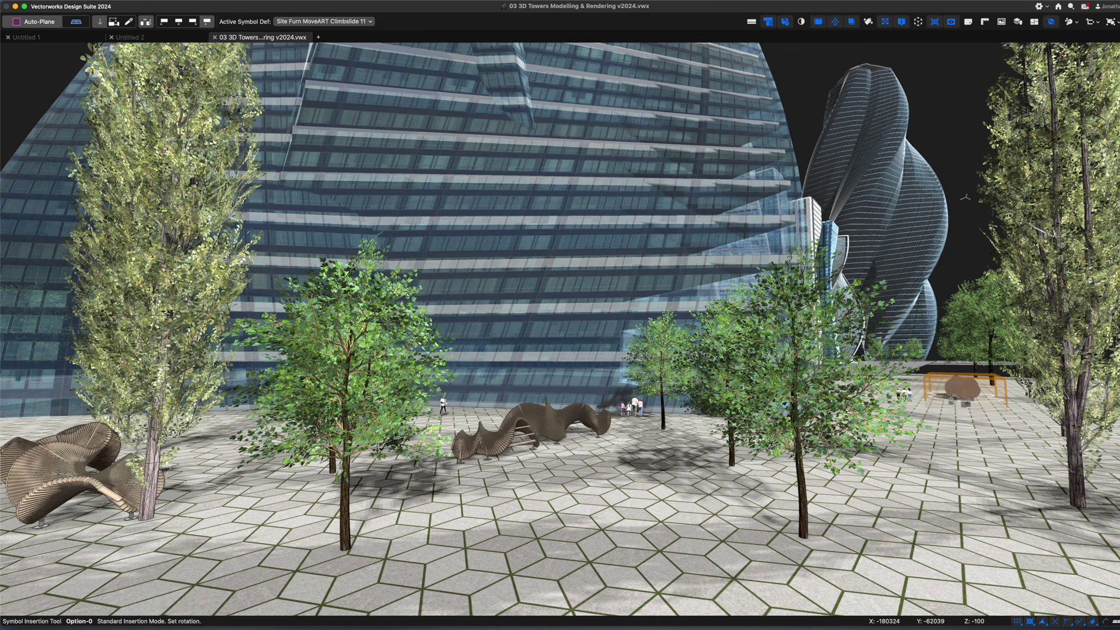
{"action": "key", "text": "x"}
Restore the light sky background in the scene and show the view bar in its compact single-row layout.
{"action": "left_click", "coordinate": [854, 21]}
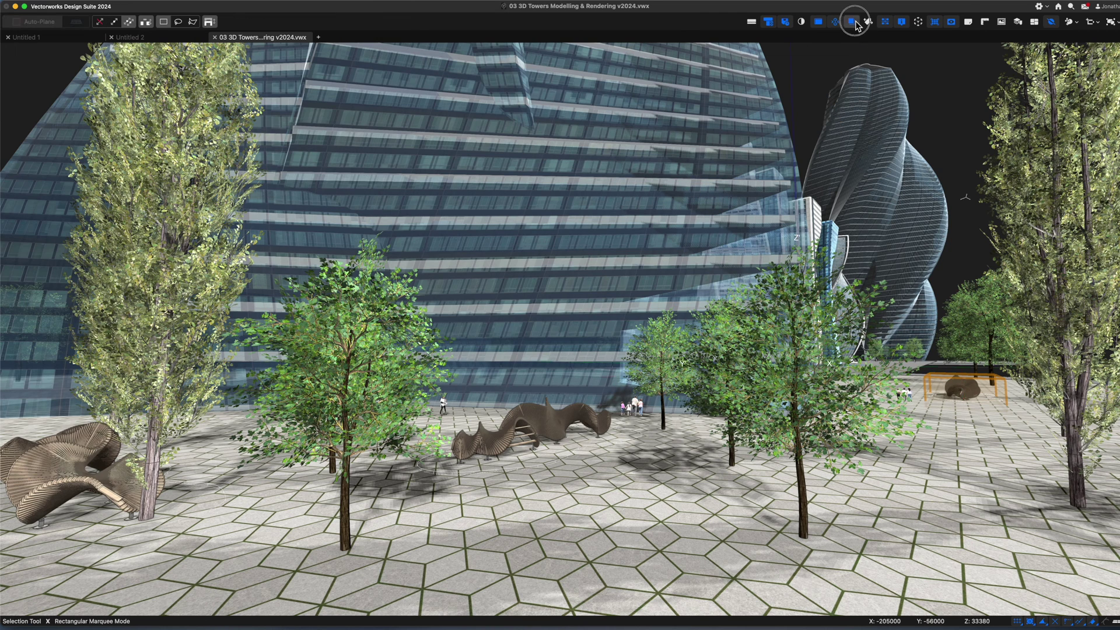
{"action": "left_click", "coordinate": [820, 22]}
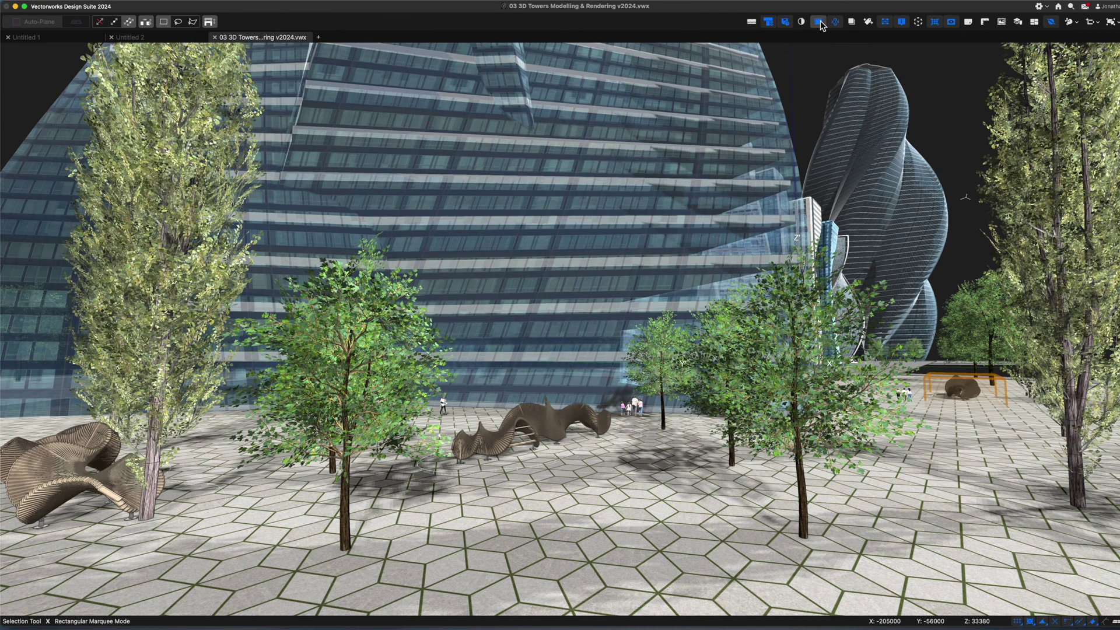
{"action": "mouse_move", "coordinate": [150, 18]}
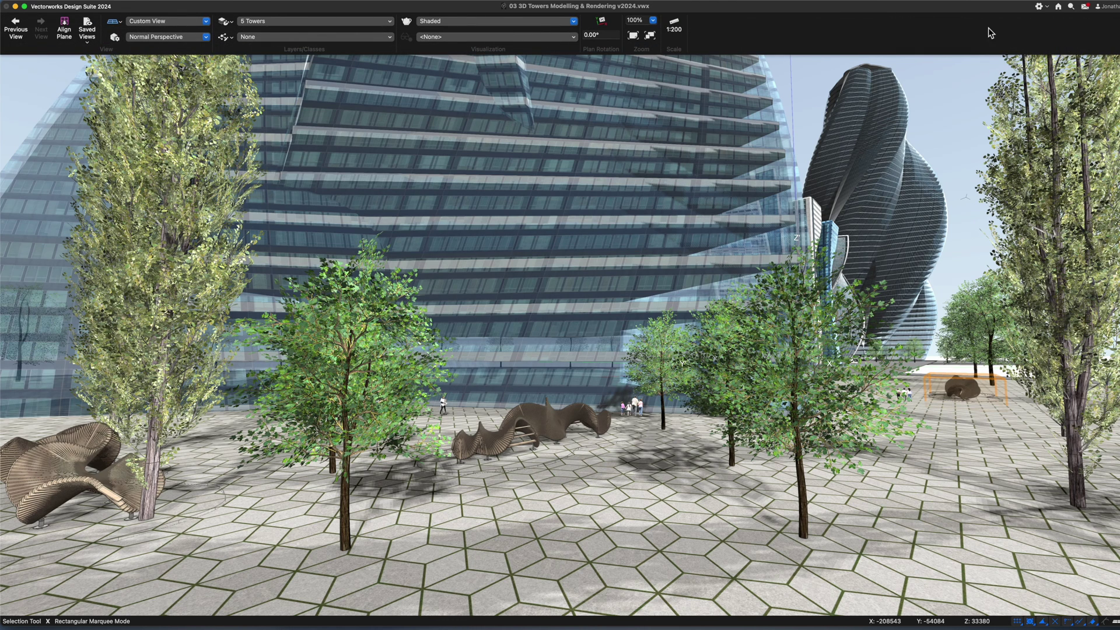
{"action": "left_click", "coordinate": [1047, 8]}
{"action": "left_click", "coordinate": [1074, 37]}
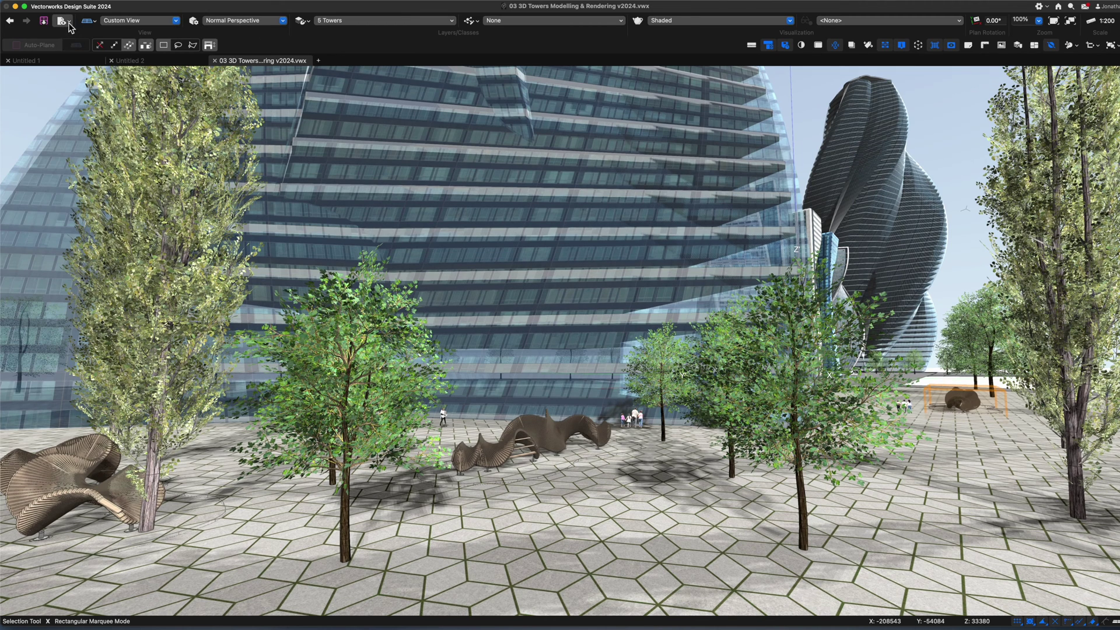
Save the current perspective of the plaza as a new saved view named New 1.
{"action": "left_click", "coordinate": [87, 21]}
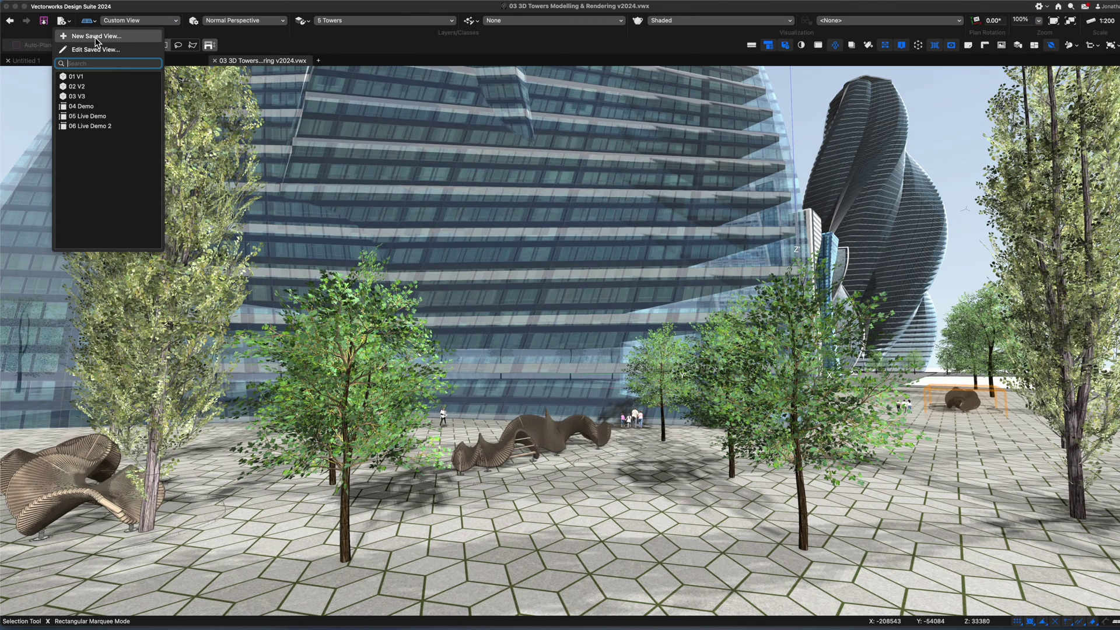
{"action": "left_click", "coordinate": [95, 36]}
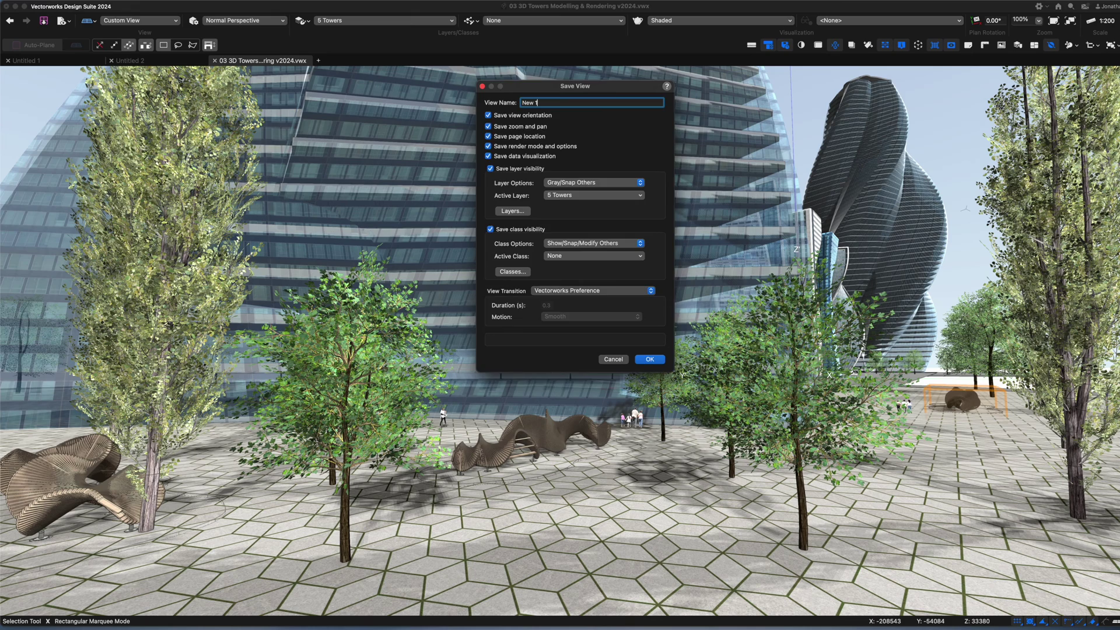
{"action": "key", "text": "Return"}
Walk forward with the Walkthrough tool to the central sculpture and save that viewpoint as New 2.
{"action": "key", "text": "shift+u"}
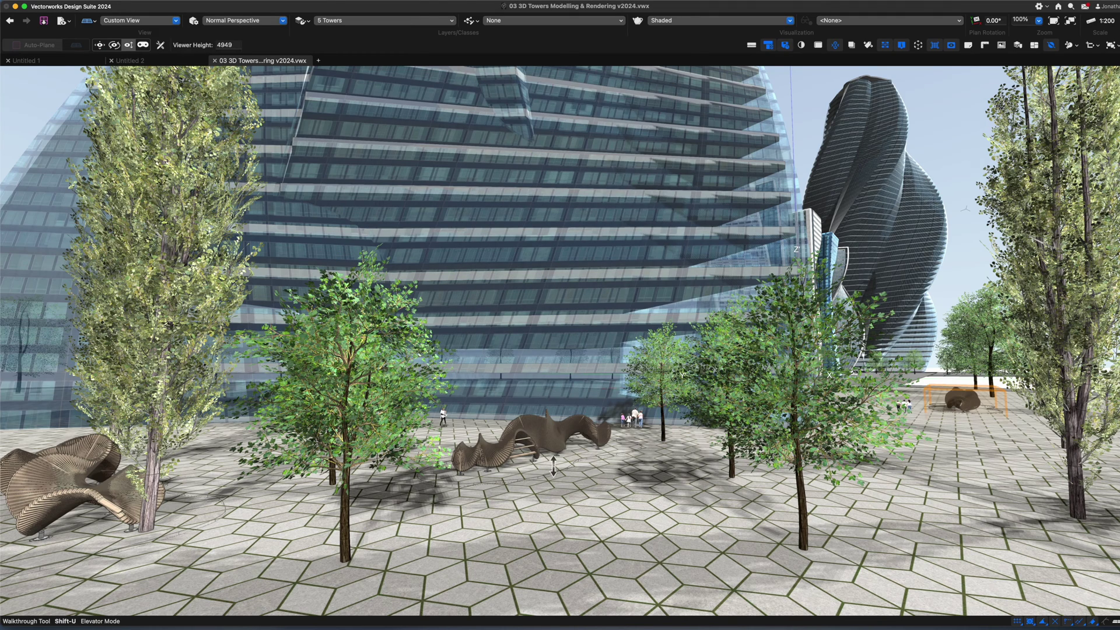
{"action": "left_click_drag", "start_coordinate": [632, 479], "coordinate": [645, 478]}
{"action": "left_click", "coordinate": [100, 45]}
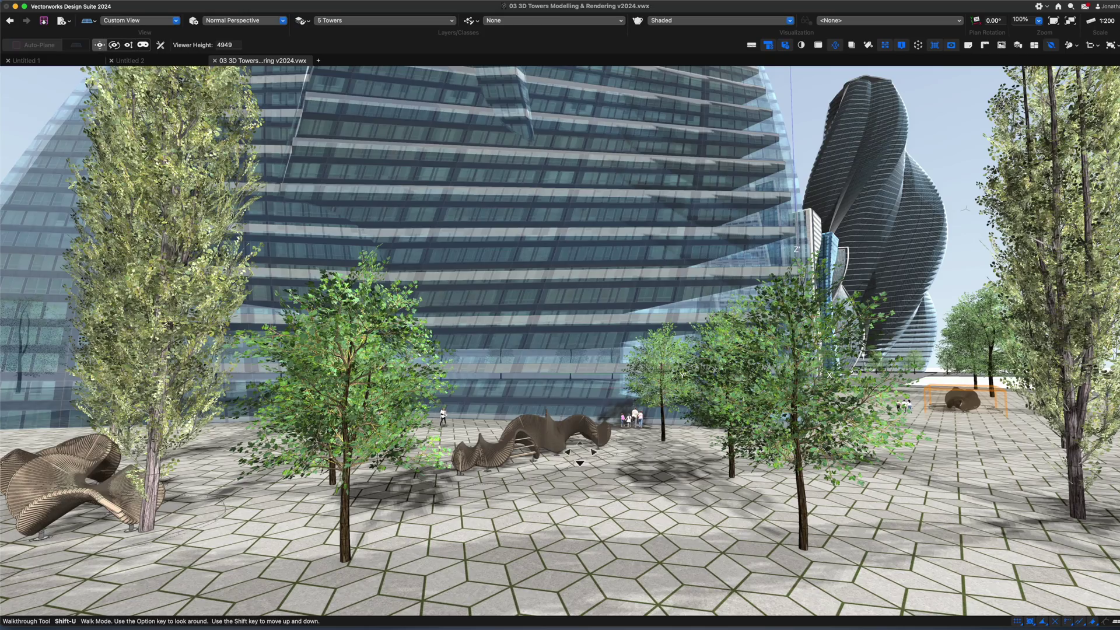
{"action": "left_click_drag", "start_coordinate": [580, 455], "coordinate": [478, 371]}
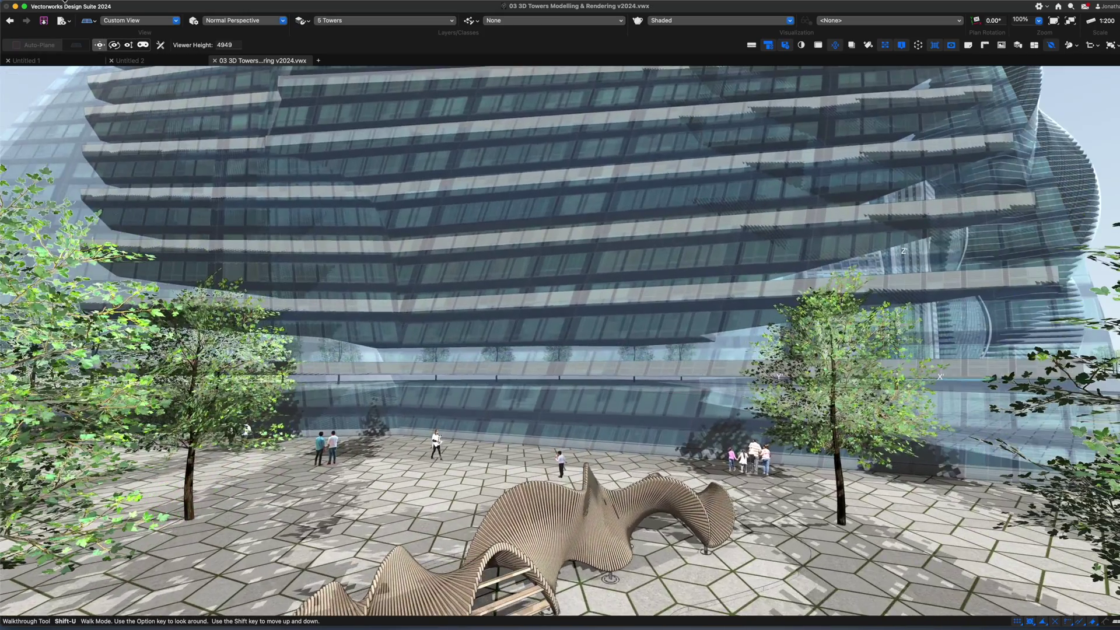
{"action": "left_click", "coordinate": [62, 21]}
{"action": "left_click", "coordinate": [83, 36]}
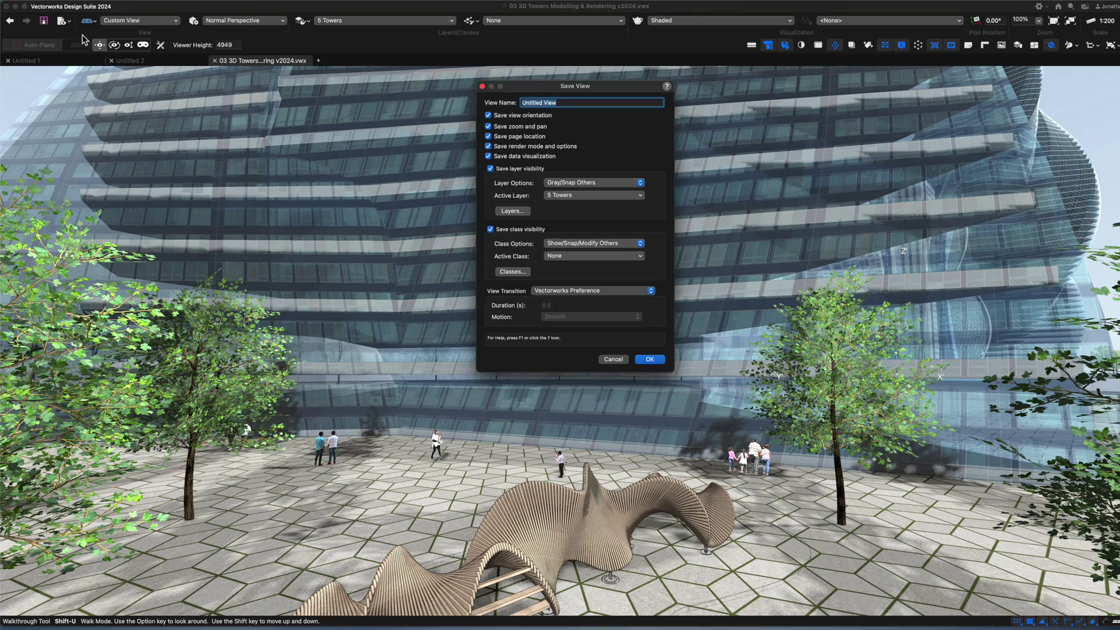
{"action": "type", "text": "New 2"}
{"action": "key", "text": "Return"}
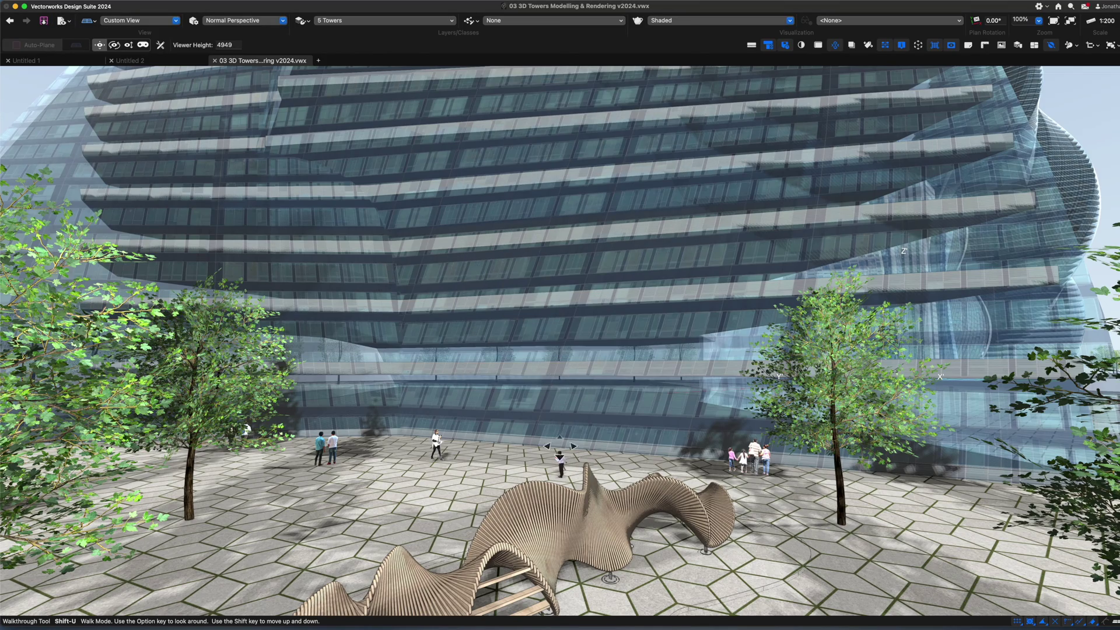
Walk past the sculpture and turn towards the tower's corner, then save that viewpoint as New 3.
{"action": "left_click_drag", "start_coordinate": [561, 447], "coordinate": [528, 405]}
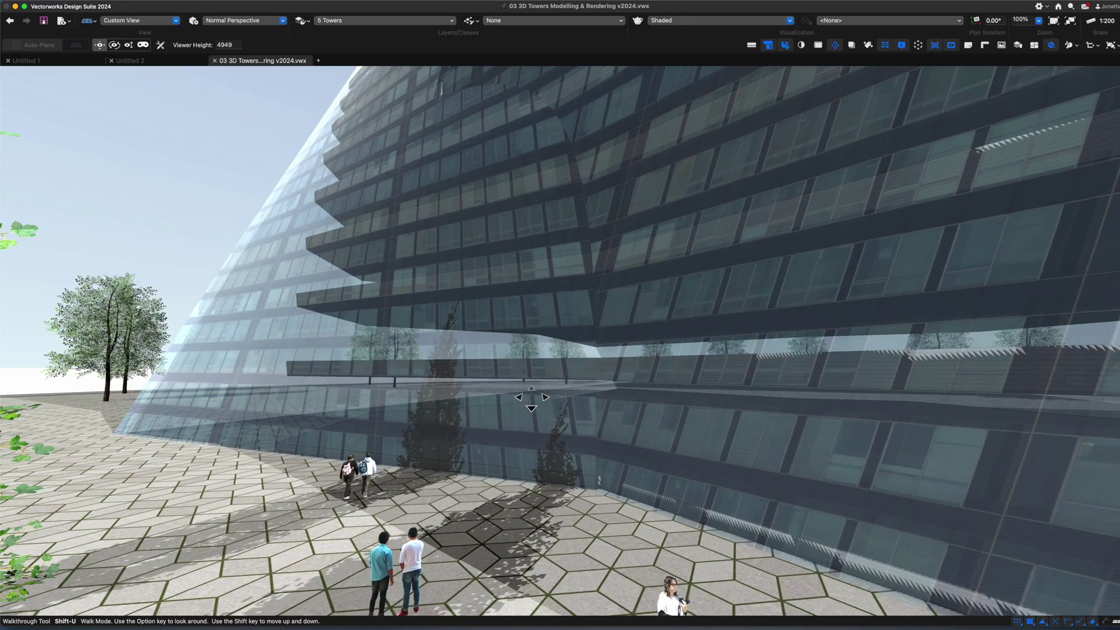
{"action": "left_click", "coordinate": [63, 21]}
{"action": "left_click", "coordinate": [89, 38]}
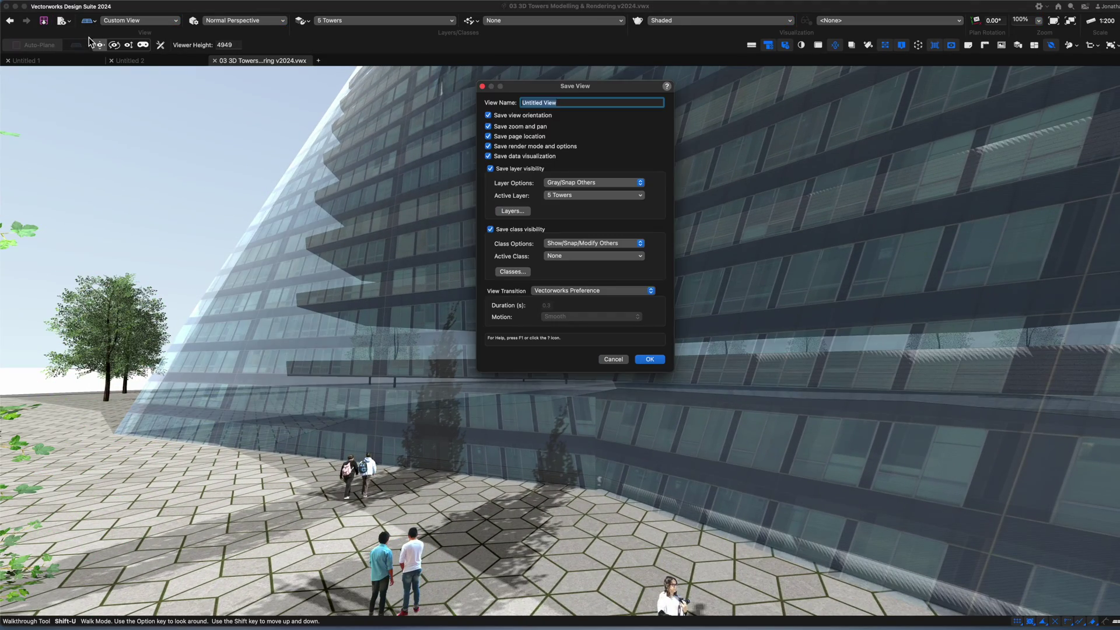
{"action": "type", "text": "New 3"}
{"action": "key", "text": "Return"}
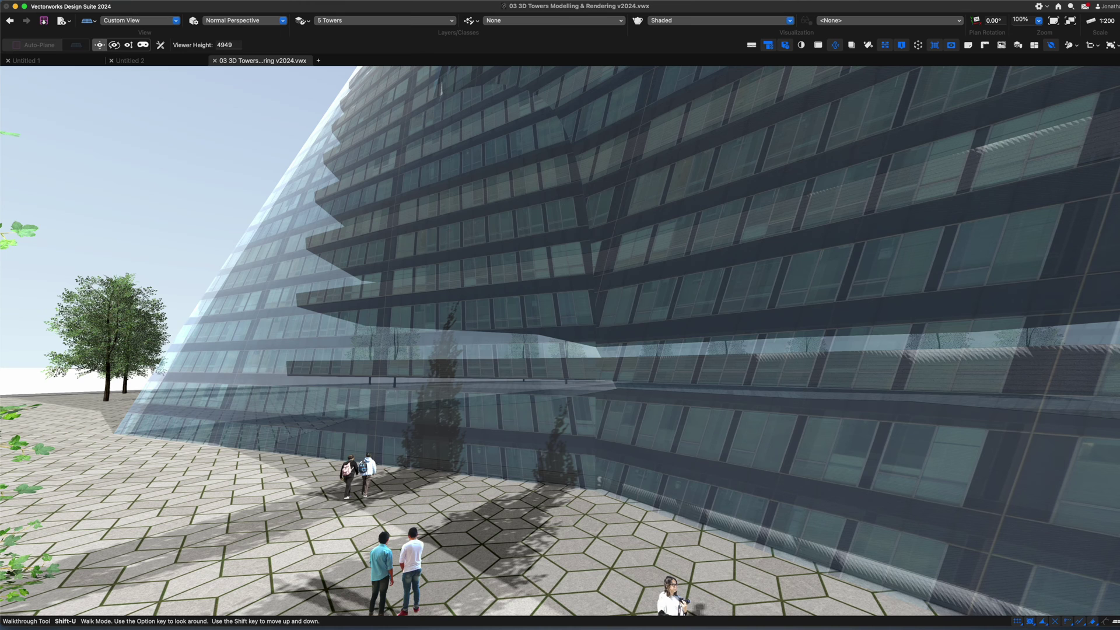
Edit the saved views New 1, New 2 and New 3 together, setting their view transition to Custom.
{"action": "mouse_move", "coordinate": [1102, 438]}
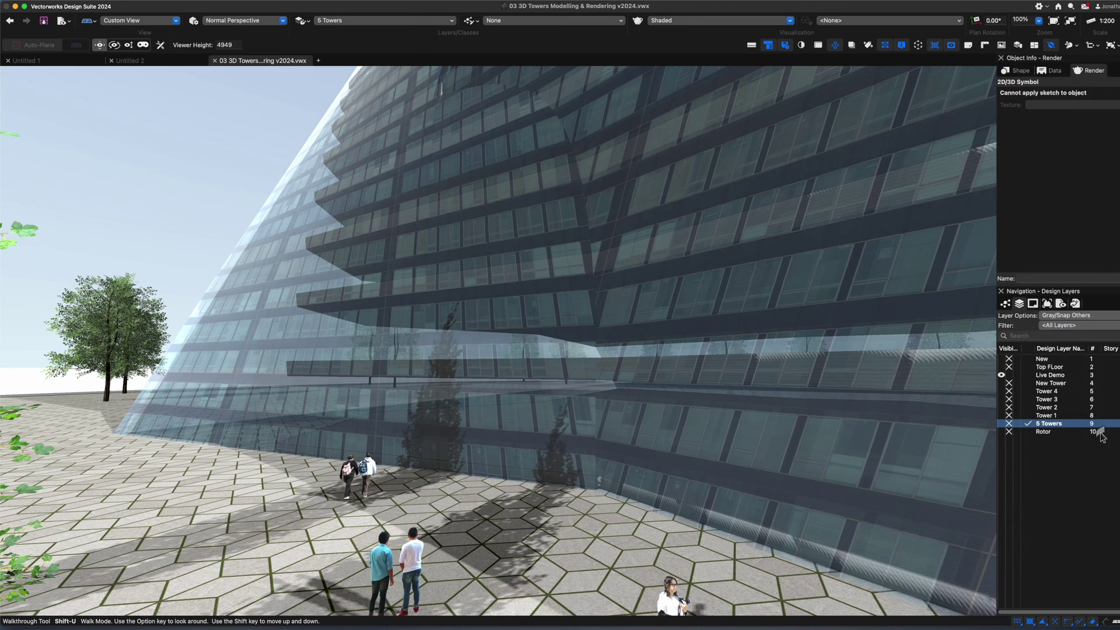
{"action": "left_click", "coordinate": [1064, 304]}
{"action": "left_click_drag", "start_coordinate": [1012, 388], "coordinate": [1011, 404]}
{"action": "right_click", "coordinate": [1005, 403]}
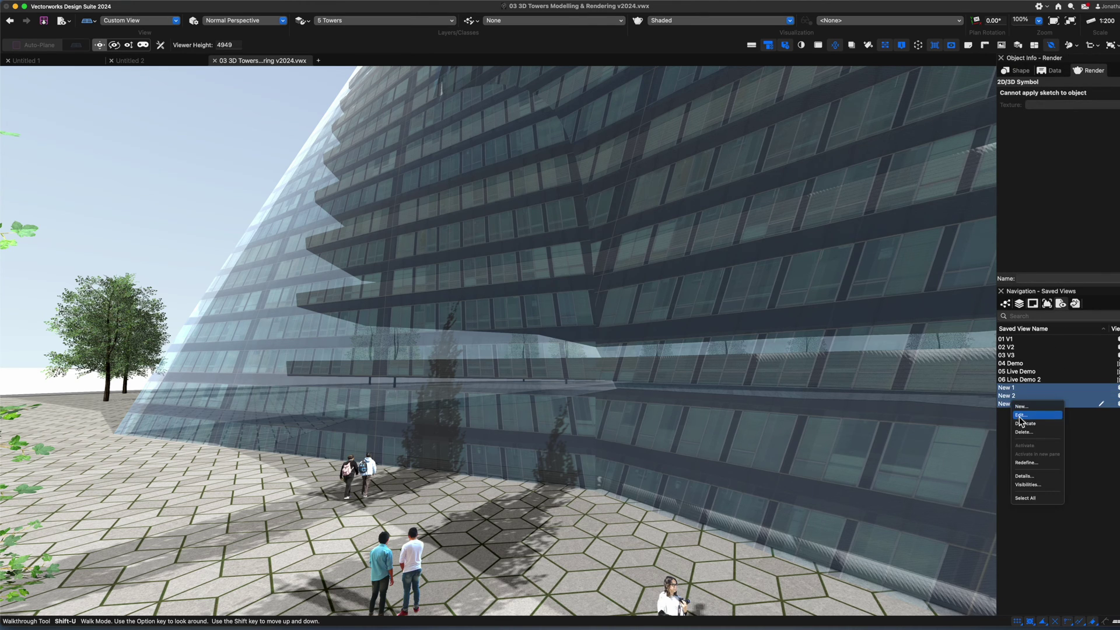
{"action": "left_click", "coordinate": [1018, 407]}
{"action": "left_click", "coordinate": [573, 291]}
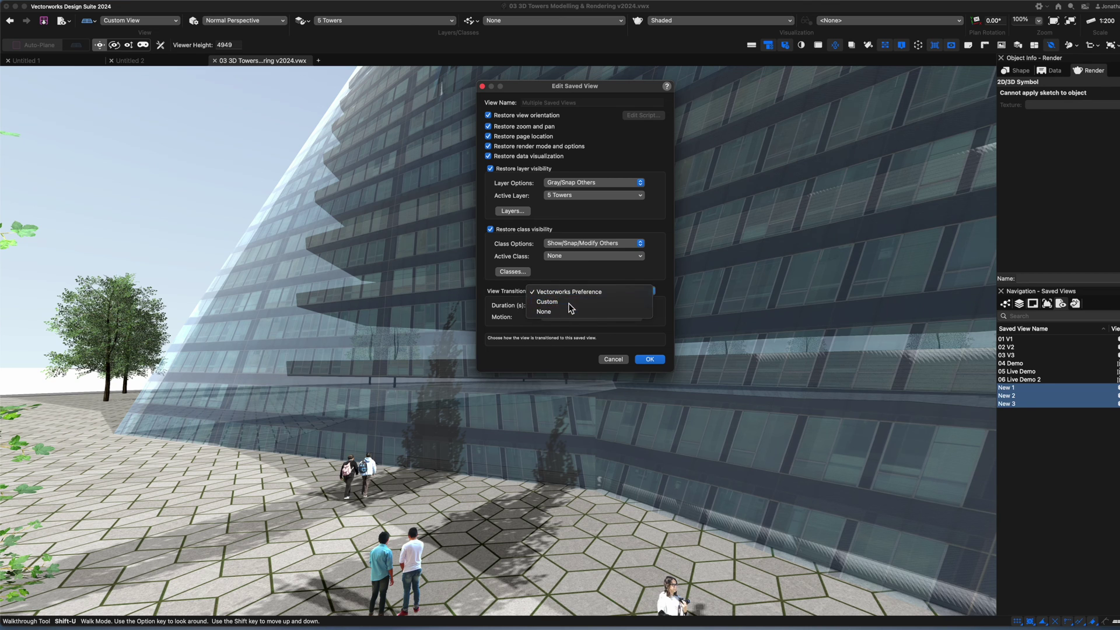
{"action": "left_click", "coordinate": [554, 302]}
{"action": "key", "text": "Return"}
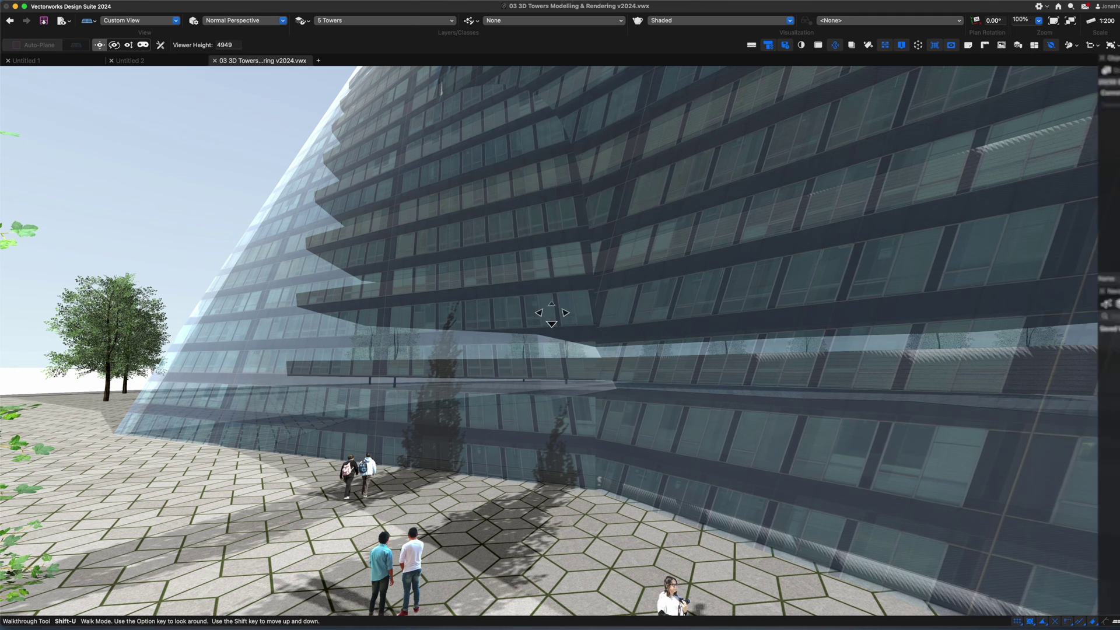
Activate the saved views New 1, New 2 and New 3 in turn to watch the animated transitions.
{"action": "left_click", "coordinate": [127, 23]}
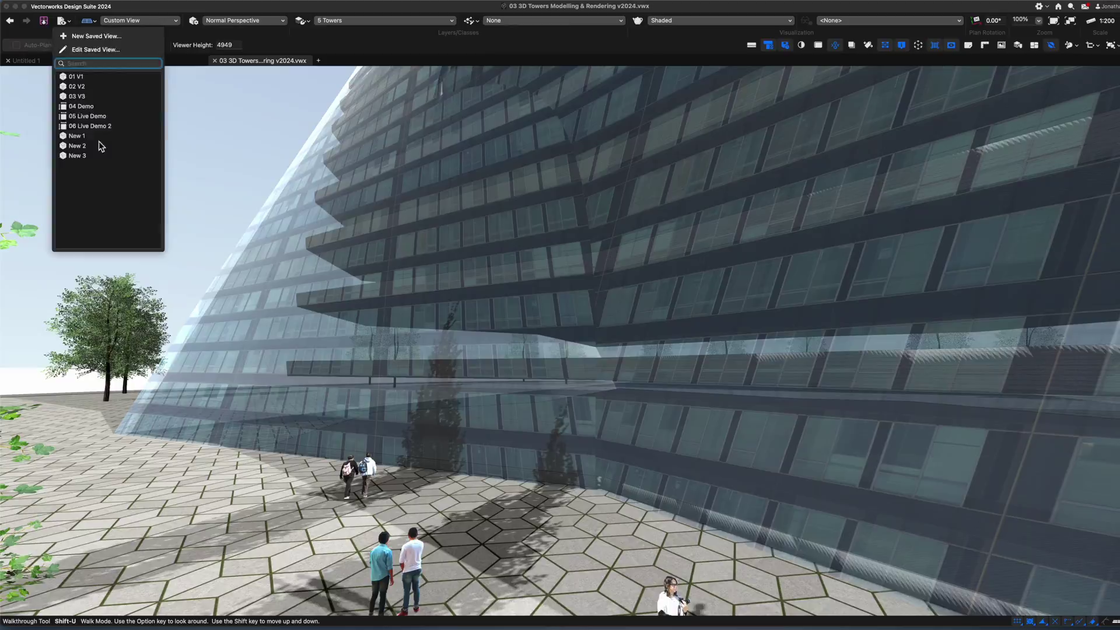
{"action": "left_click", "coordinate": [93, 140]}
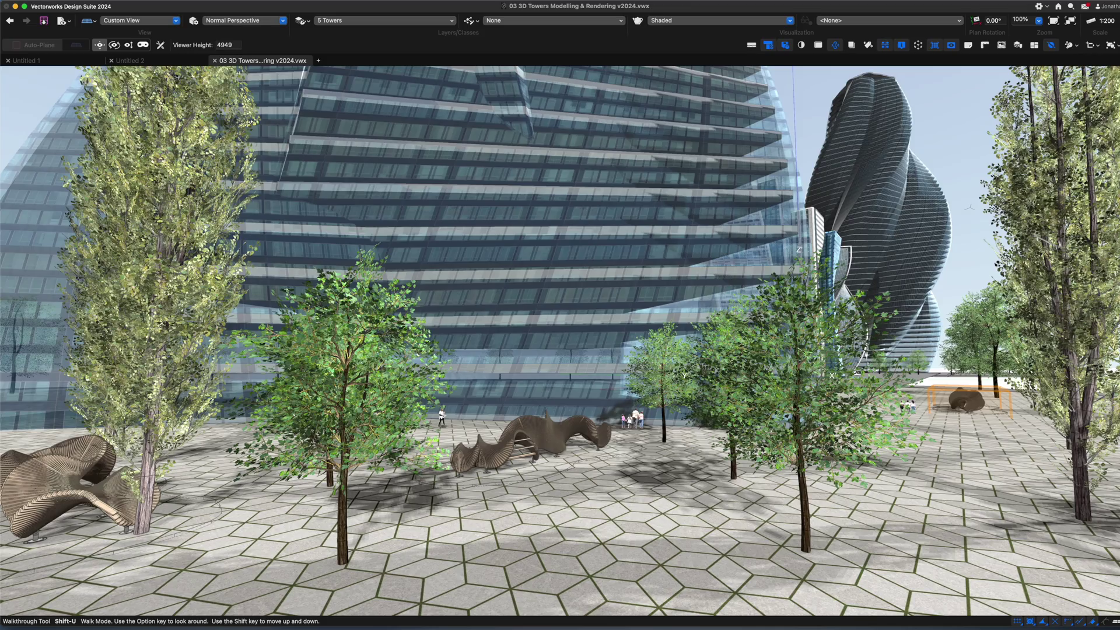
{"action": "left_click", "coordinate": [1021, 395]}
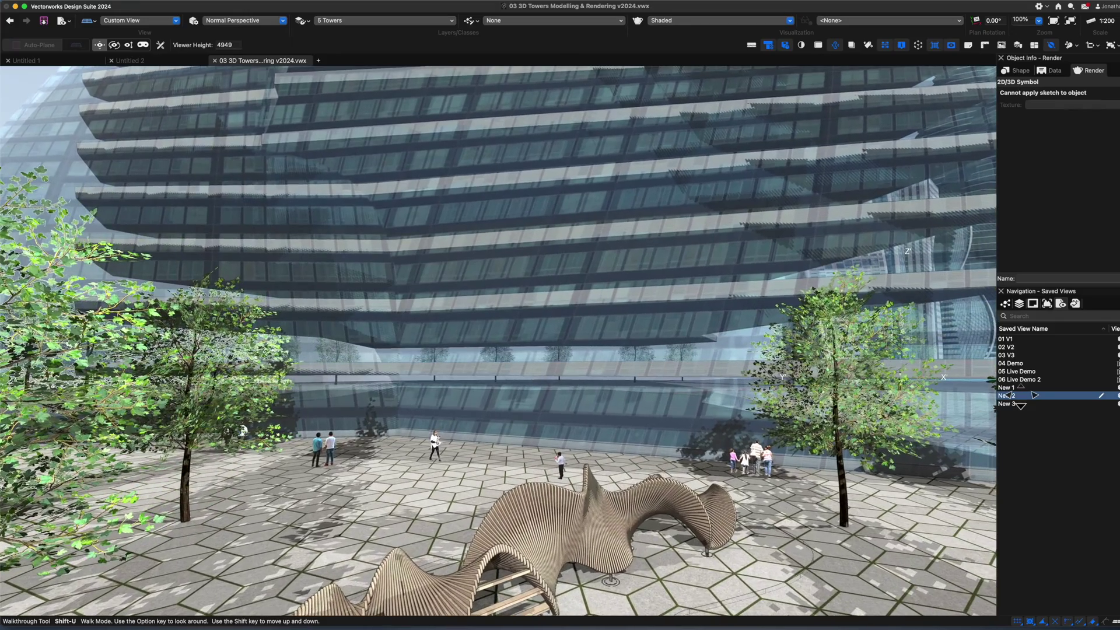
{"action": "left_click", "coordinate": [1012, 403]}
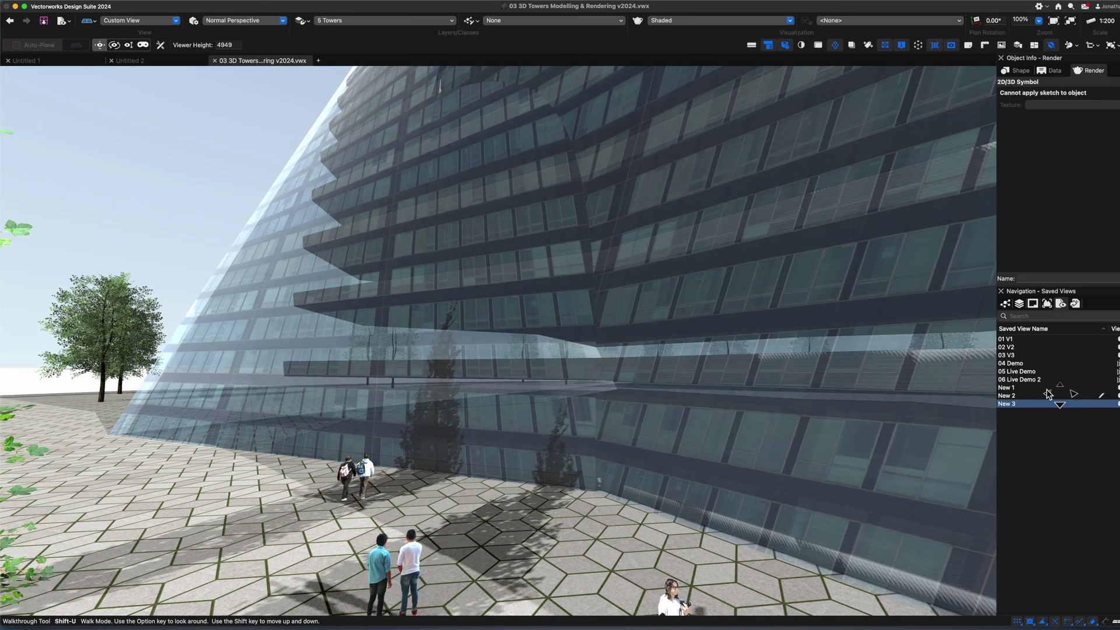
Hide the palettes and save the document.
{"action": "key", "text": "super+shift+p"}
{"action": "left_click", "coordinate": [81, 8]}
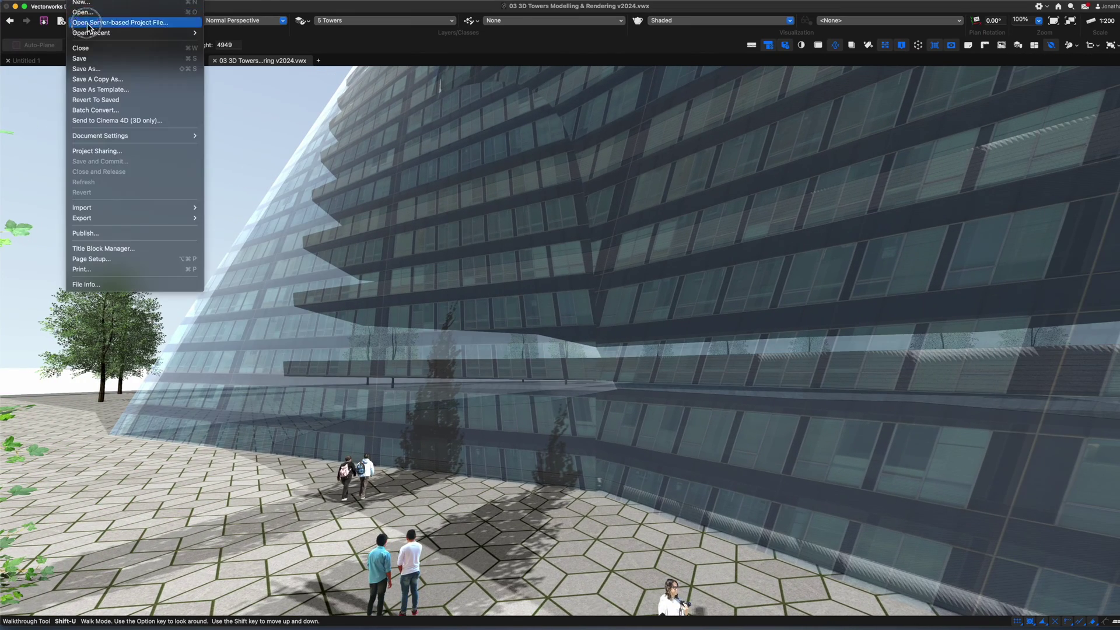
{"action": "left_click", "coordinate": [90, 57]}
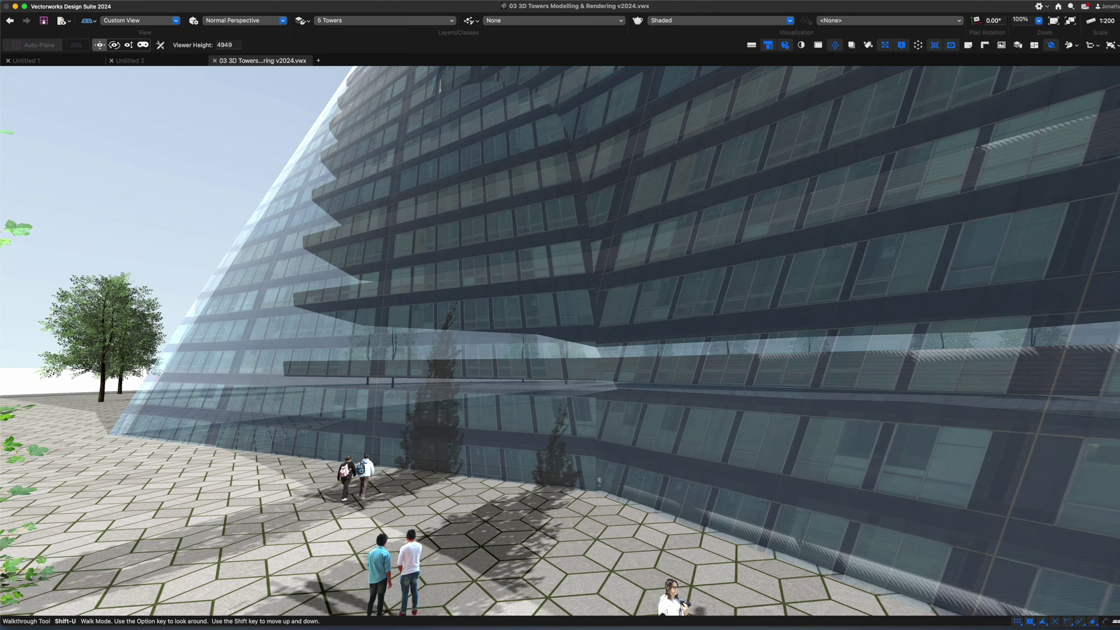
Start Publish and add the saved views New 1, New 2 and New 3 to the publish list as PDF.
{"action": "left_click", "coordinate": [72, 1]}
{"action": "left_click", "coordinate": [314, 237]}
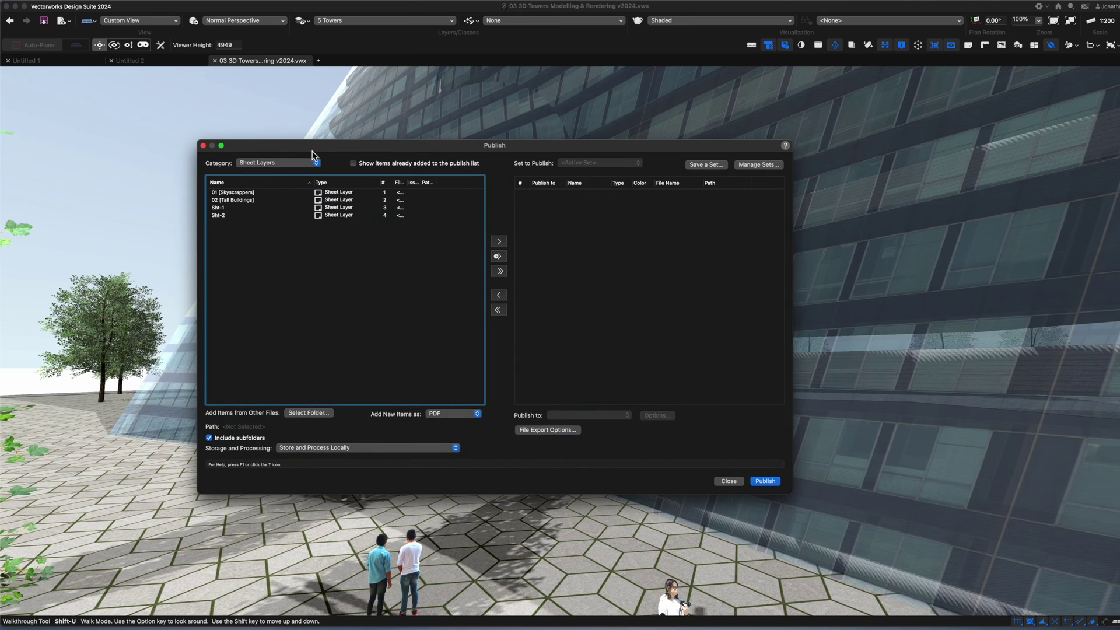
{"action": "left_click", "coordinate": [294, 165]}
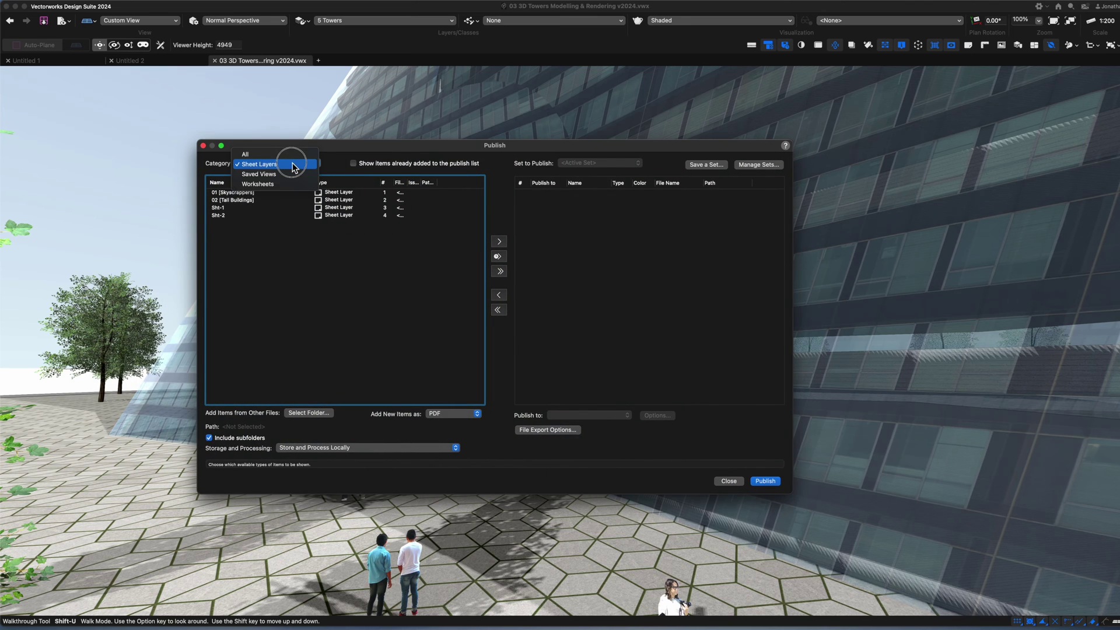
{"action": "left_click", "coordinate": [260, 174]}
{"action": "left_click_drag", "start_coordinate": [402, 238], "coordinate": [410, 261]}
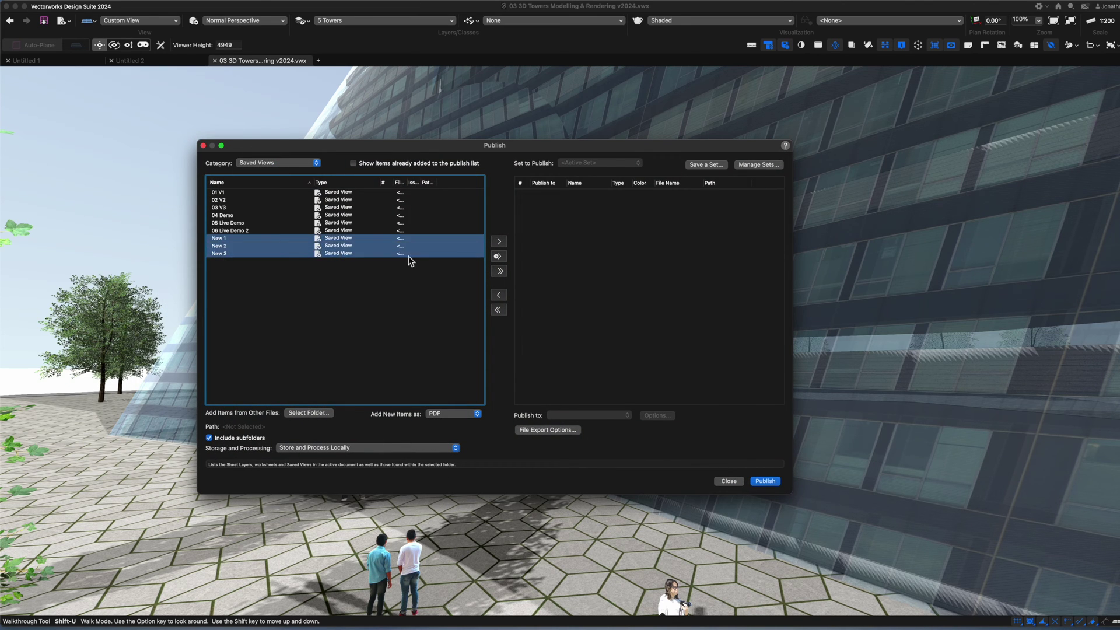
{"action": "left_click", "coordinate": [500, 241]}
{"action": "left_click", "coordinate": [560, 193]}
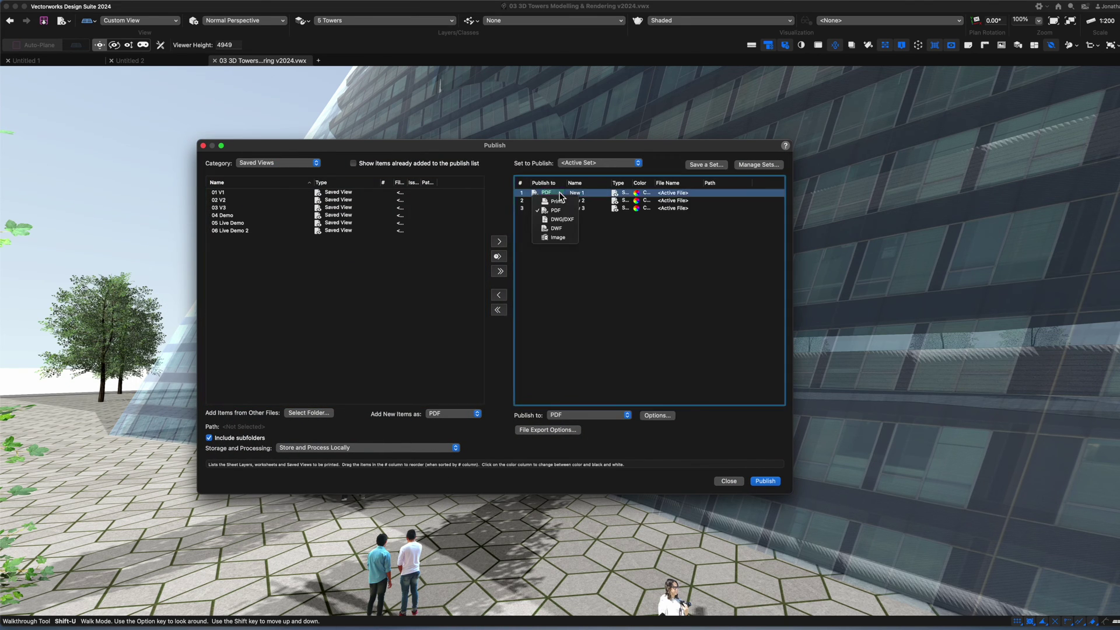
Set the PDF export's file size reduction to Medium (moderate image quality).
{"action": "left_click", "coordinate": [658, 415]}
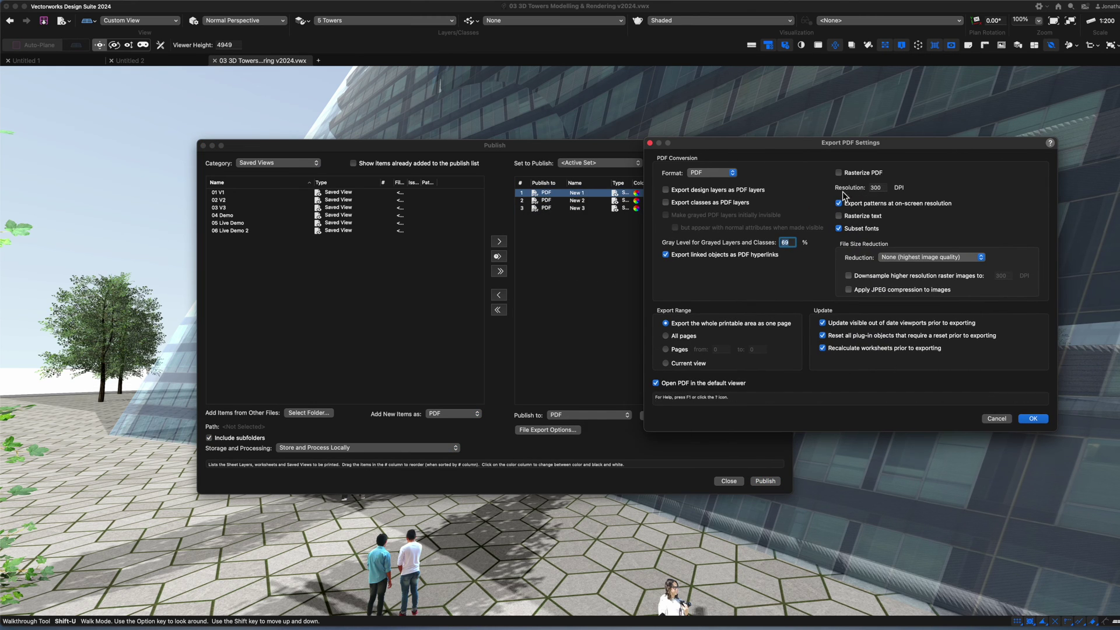
{"action": "left_click", "coordinate": [929, 259]}
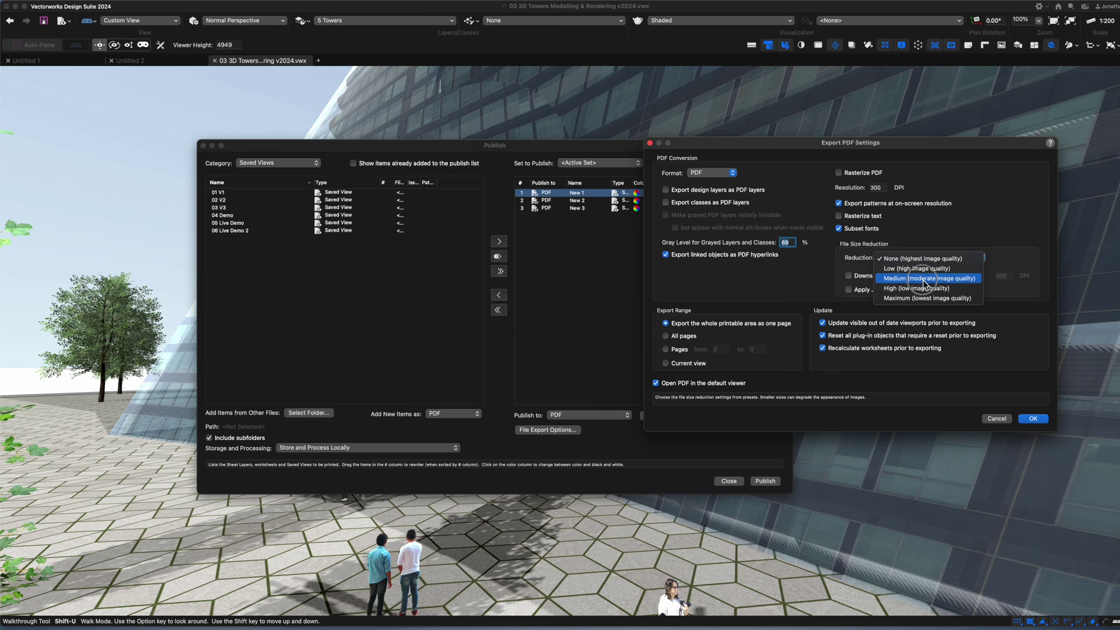
{"action": "left_click", "coordinate": [927, 288]}
{"action": "left_click", "coordinate": [925, 257]}
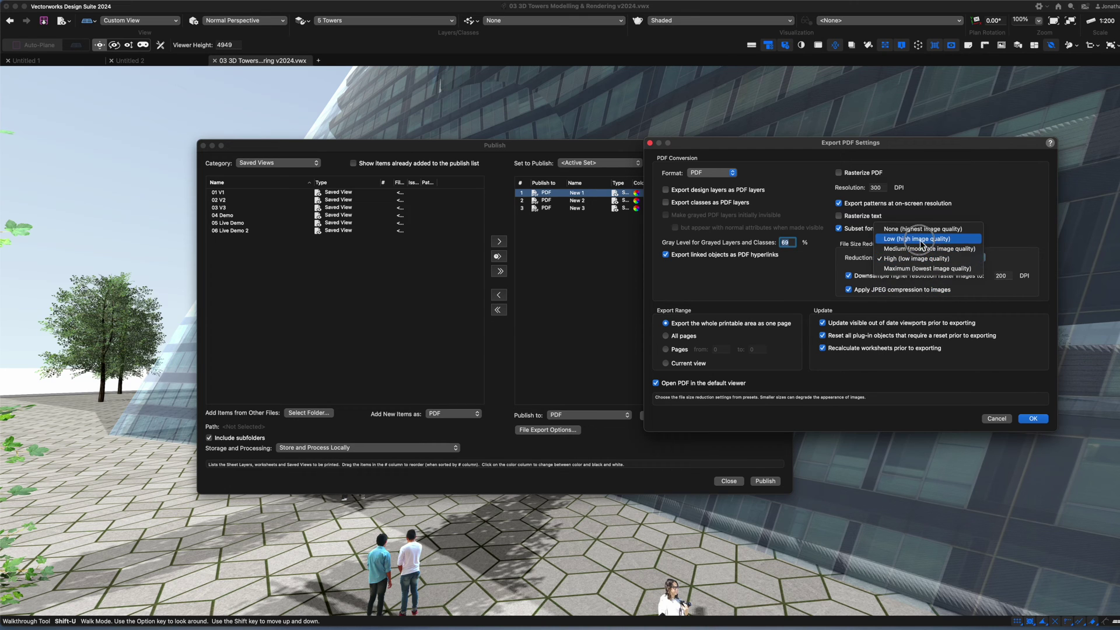
{"action": "left_click", "coordinate": [924, 249]}
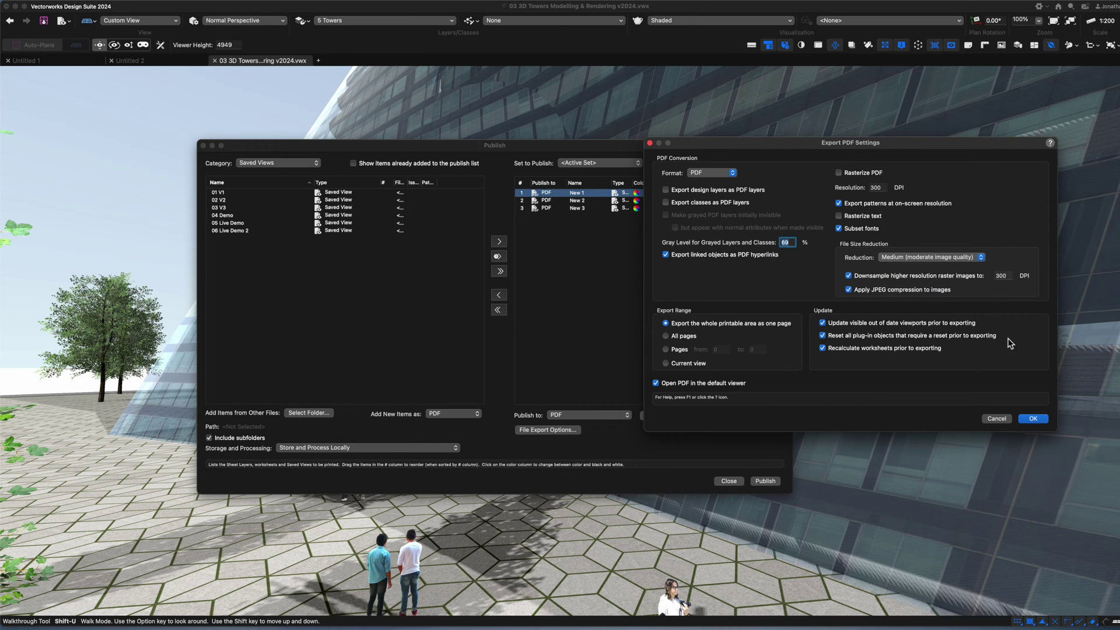
{"action": "left_click", "coordinate": [1031, 420]}
Publish the listed views to a PDF on the Desktop, without storing them as a saved set.
{"action": "left_click", "coordinate": [766, 481]}
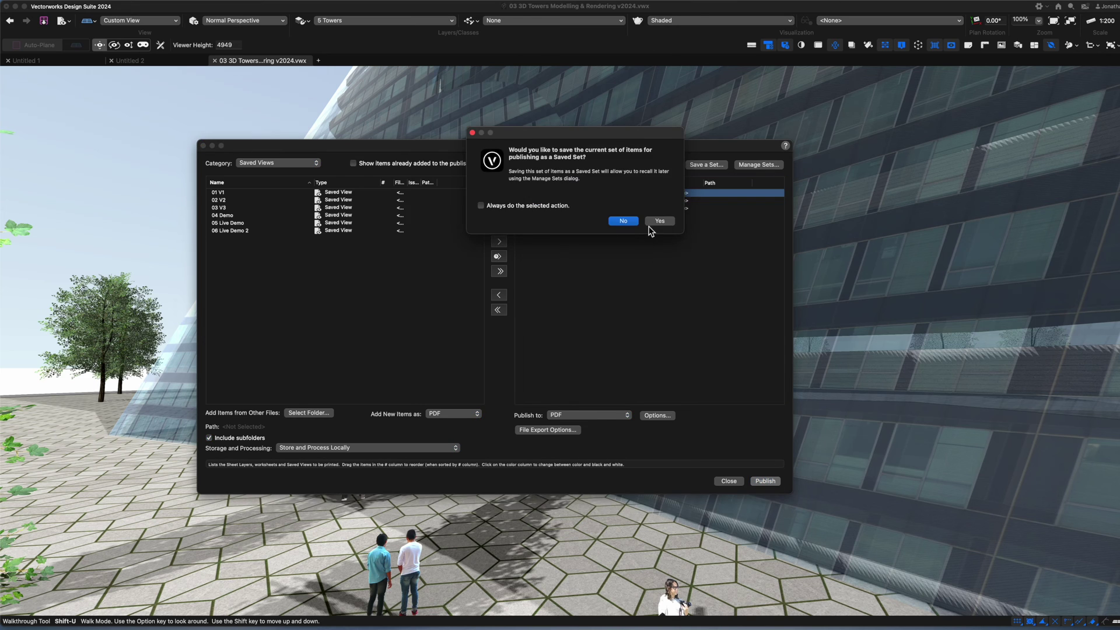
{"action": "left_click", "coordinate": [627, 221]}
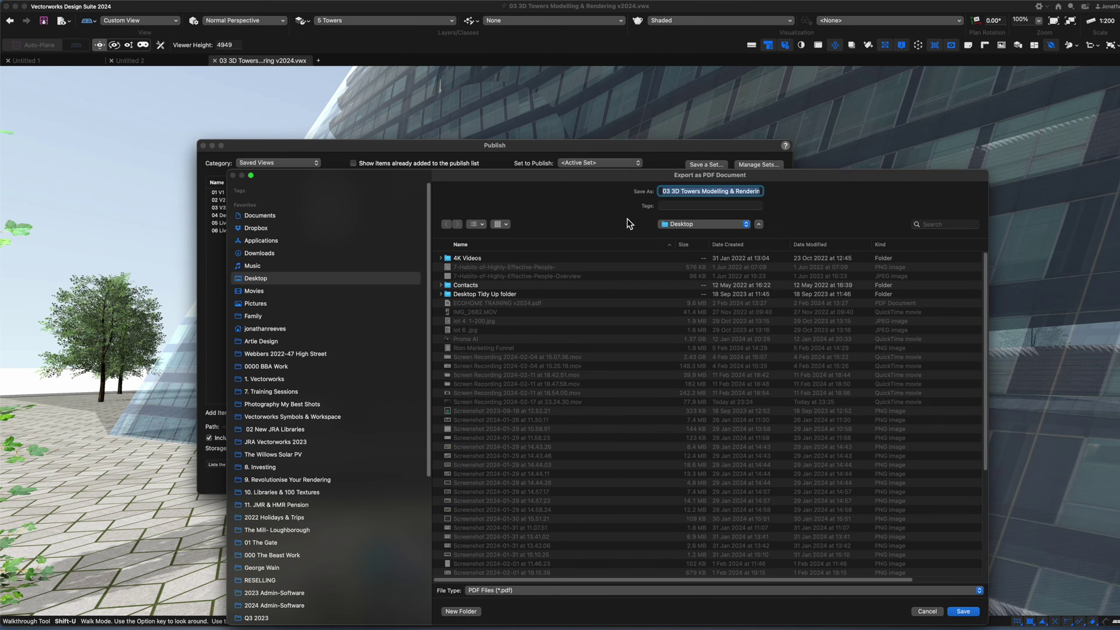
{"action": "key", "text": "Return"}
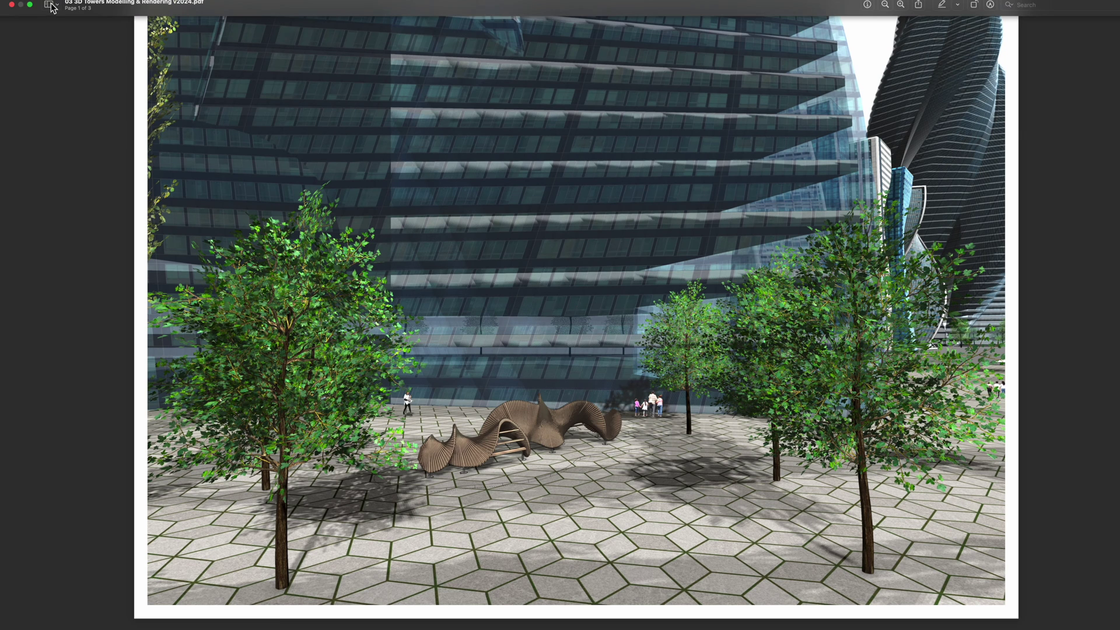
Show the page thumbnails of the published PDF and look through pages 2, 3 and 1.
{"action": "left_click", "coordinate": [52, 5]}
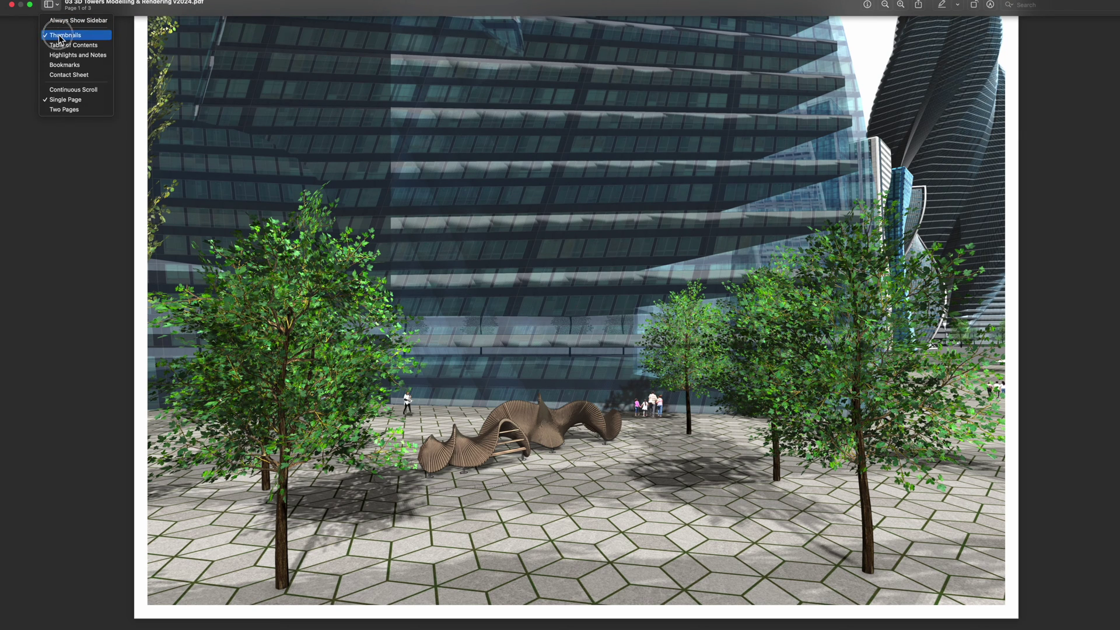
{"action": "left_click", "coordinate": [59, 33]}
{"action": "left_click", "coordinate": [56, 5]}
{"action": "left_click", "coordinate": [70, 19]}
{"action": "left_click", "coordinate": [68, 117]}
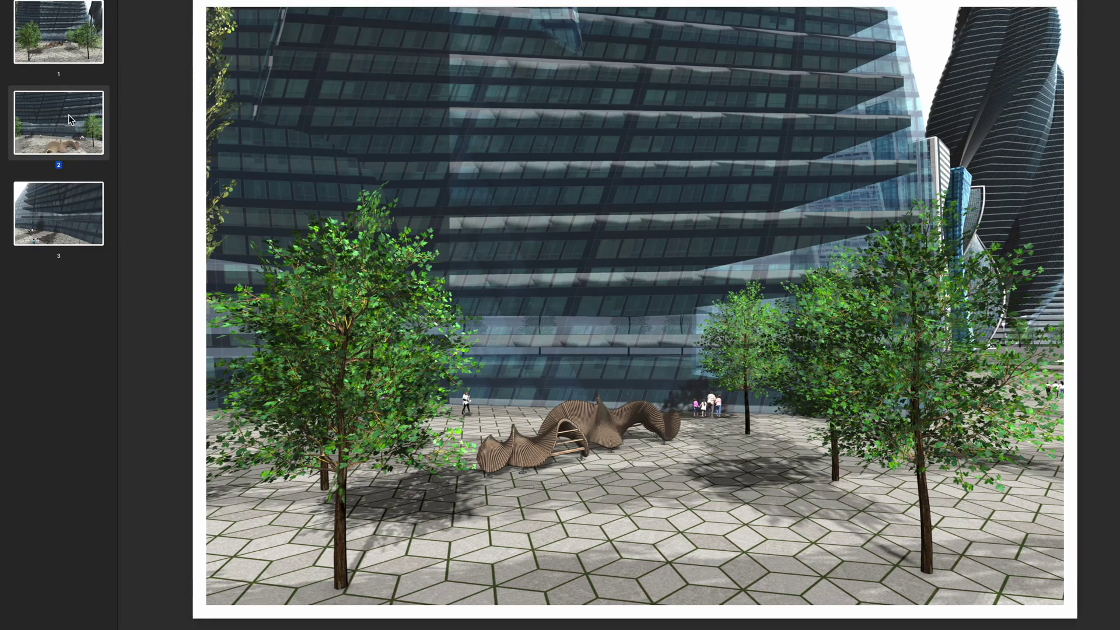
{"action": "left_click", "coordinate": [75, 225]}
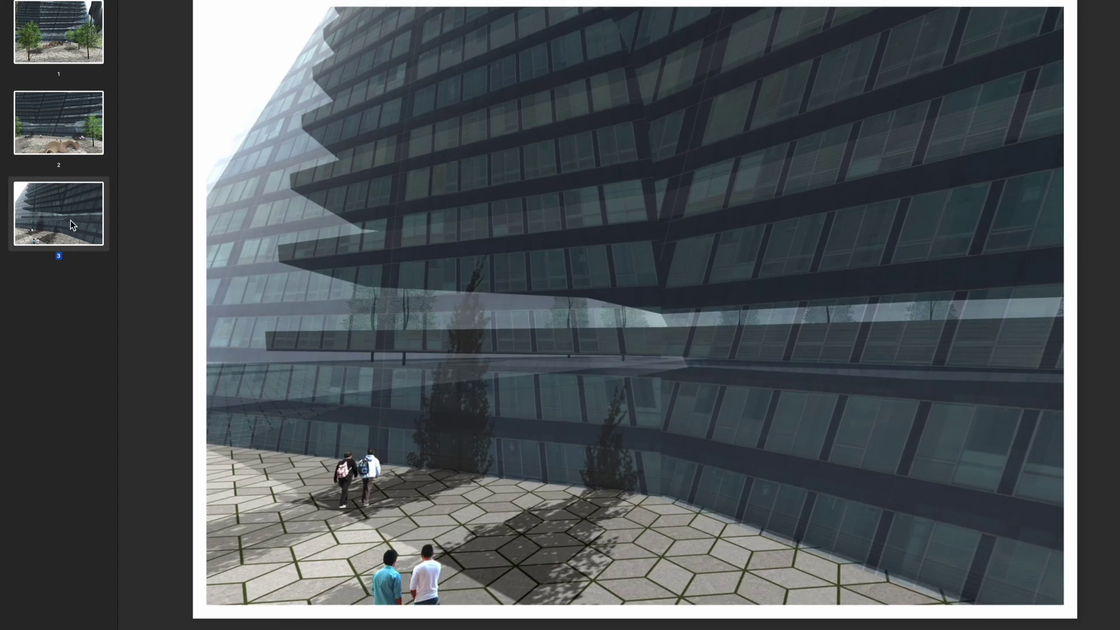
{"action": "left_click", "coordinate": [33, 12]}
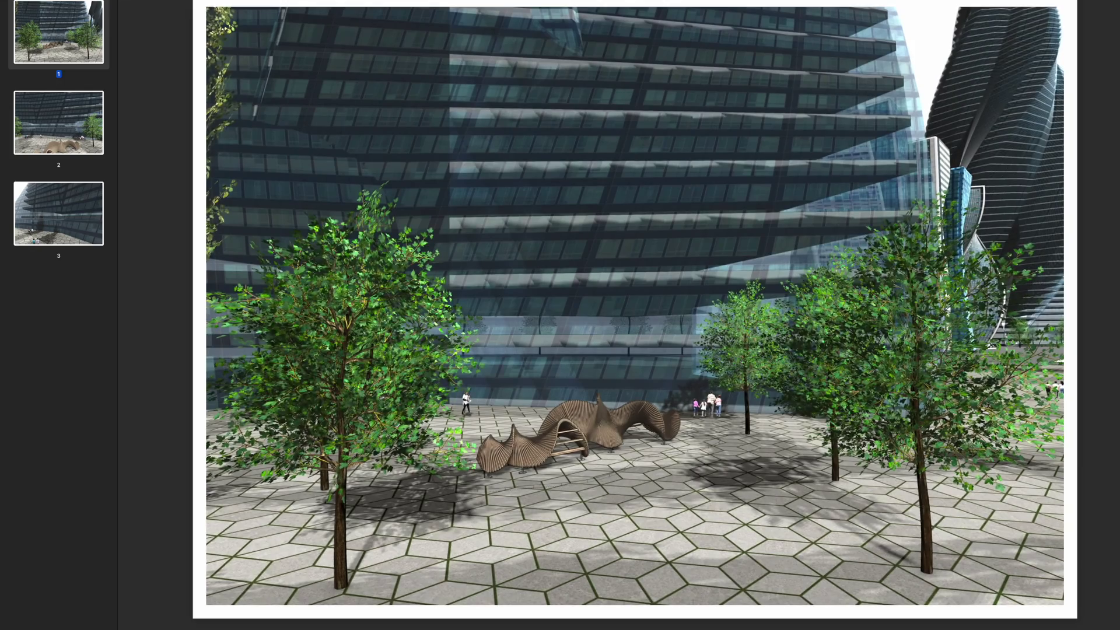
Return to Vectorworks and set the Renderworks background to HDRI Sky Day Mostly Cloudy.
{"action": "key", "text": "ctrl+Left"}
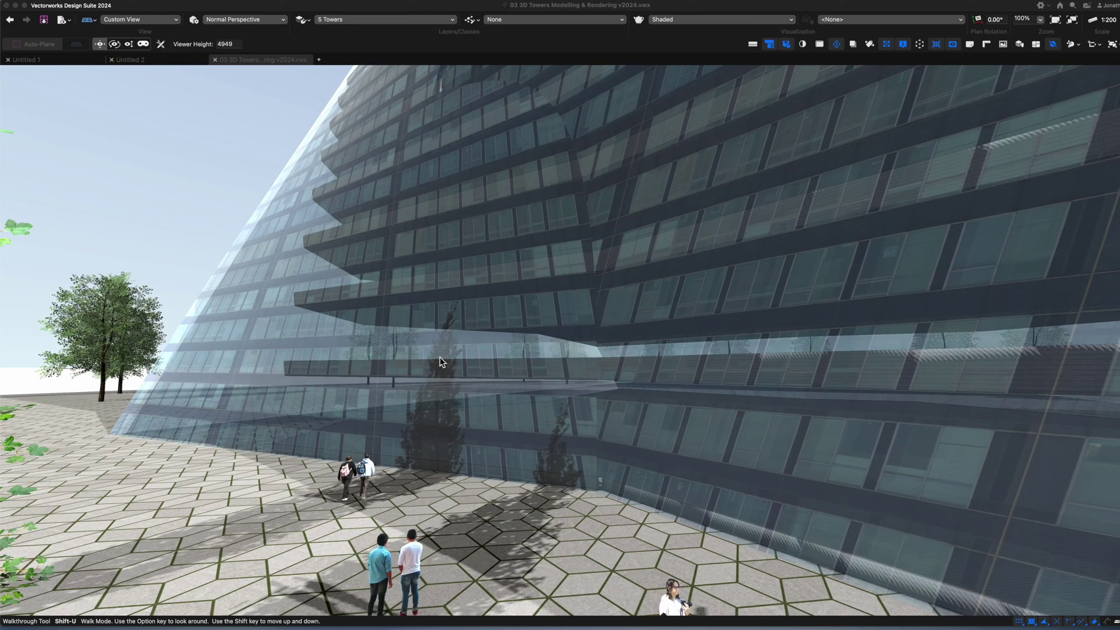
{"action": "left_click", "coordinate": [98, 0]}
{"action": "left_click", "coordinate": [123, 0]}
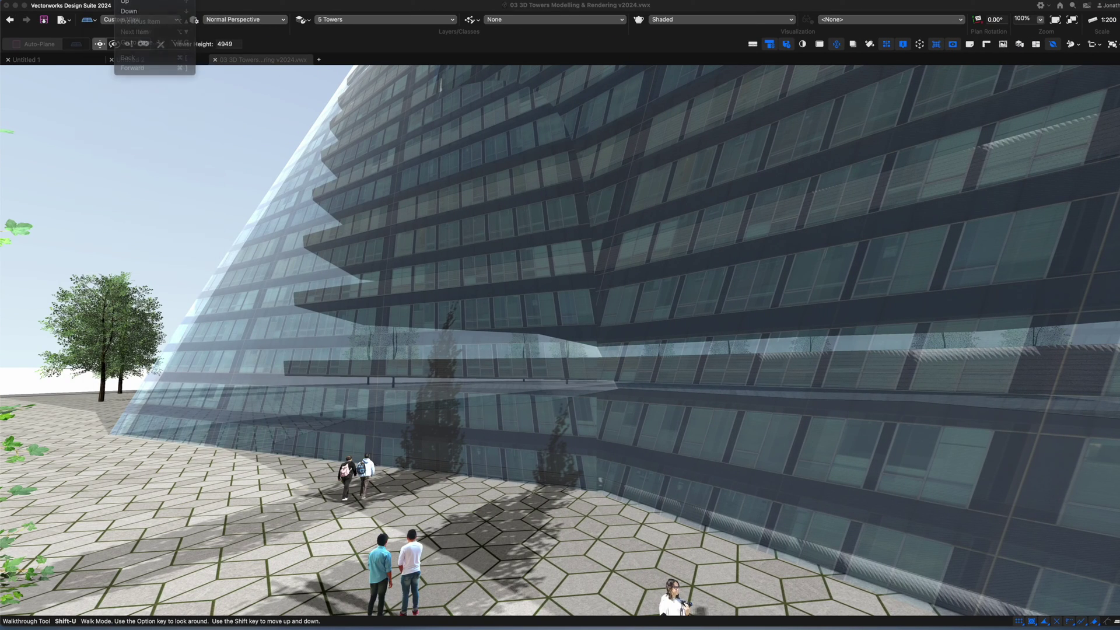
{"action": "left_click", "coordinate": [246, 8]}
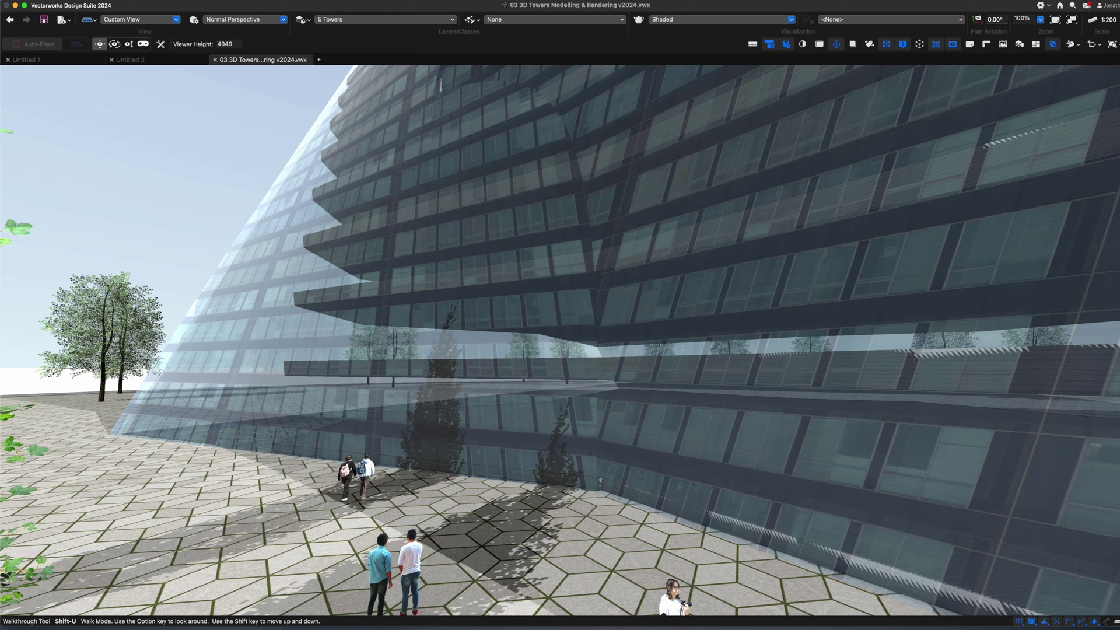
{"action": "left_click", "coordinate": [118, 1]}
{"action": "left_click", "coordinate": [119, 1]}
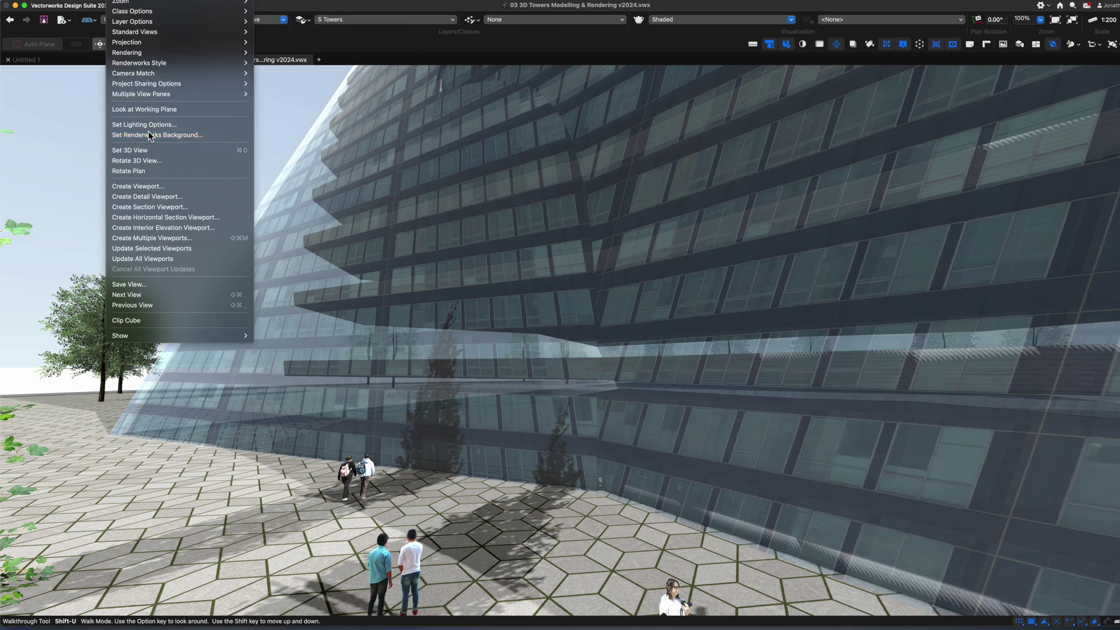
{"action": "left_click", "coordinate": [153, 136]}
{"action": "left_click", "coordinate": [612, 156]}
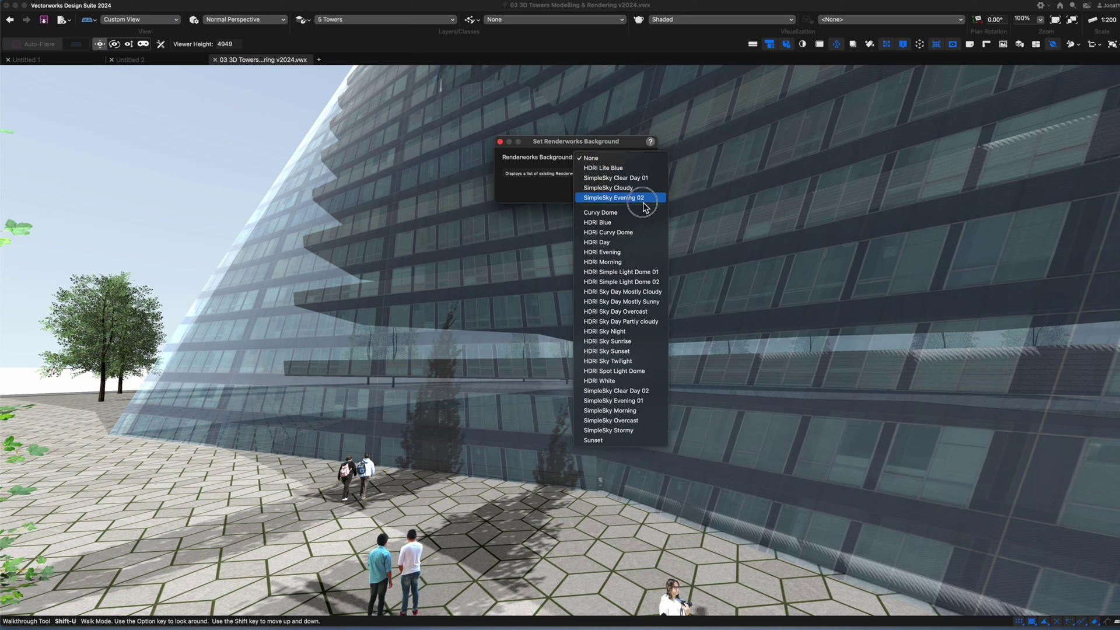
{"action": "left_click", "coordinate": [641, 291]}
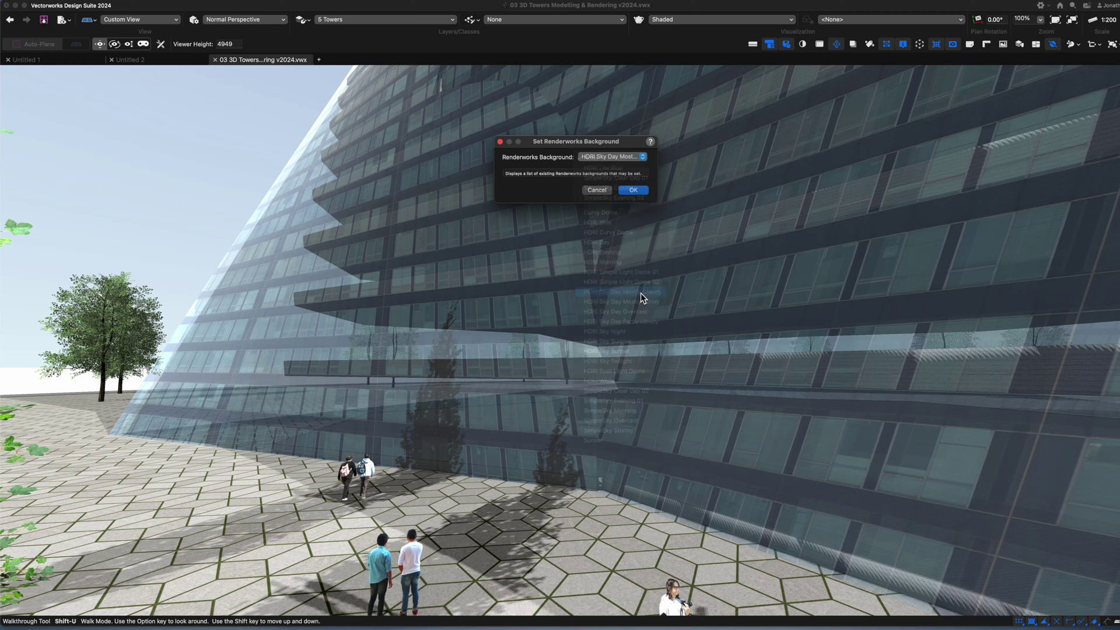
{"action": "left_click", "coordinate": [633, 191]}
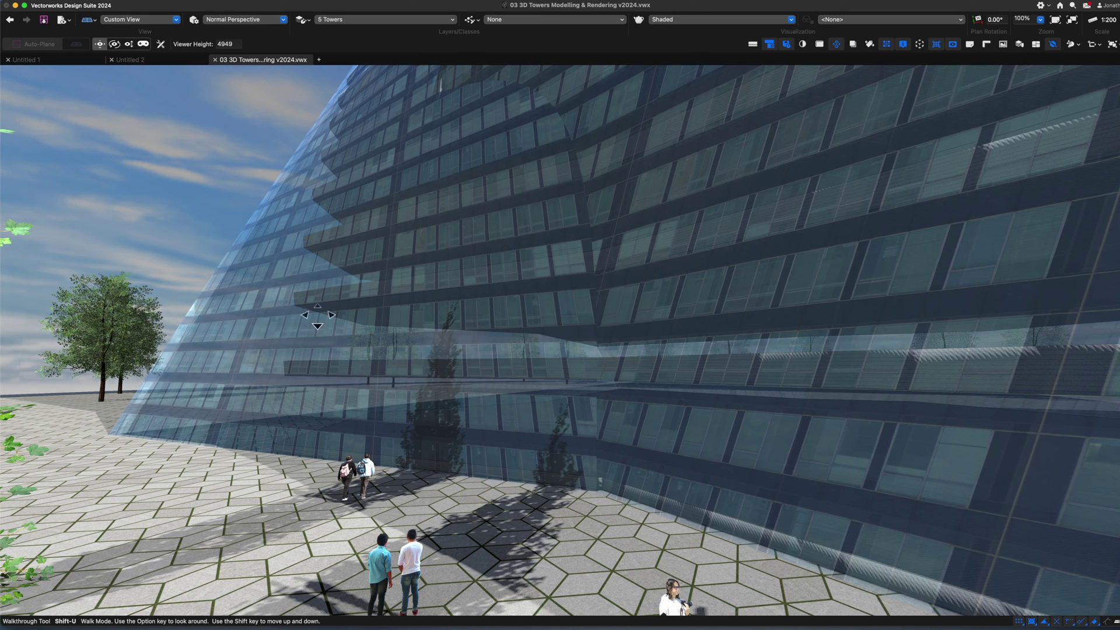
Activate the saved view New 1 and hide the palettes again.
{"action": "mouse_move", "coordinate": [1116, 423]}
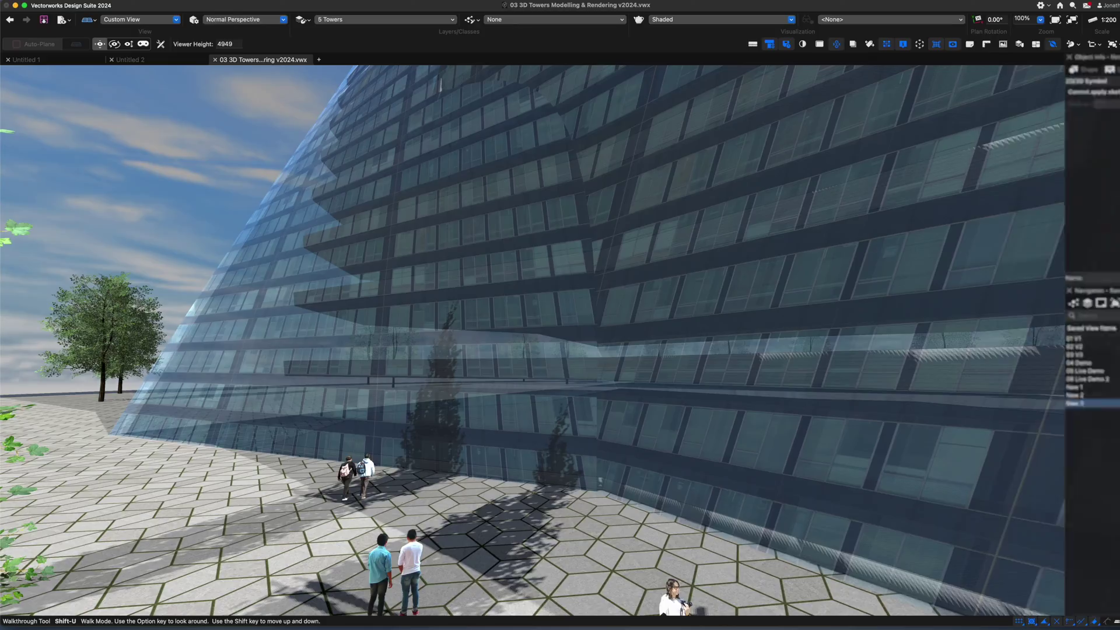
{"action": "left_click", "coordinate": [1016, 387]}
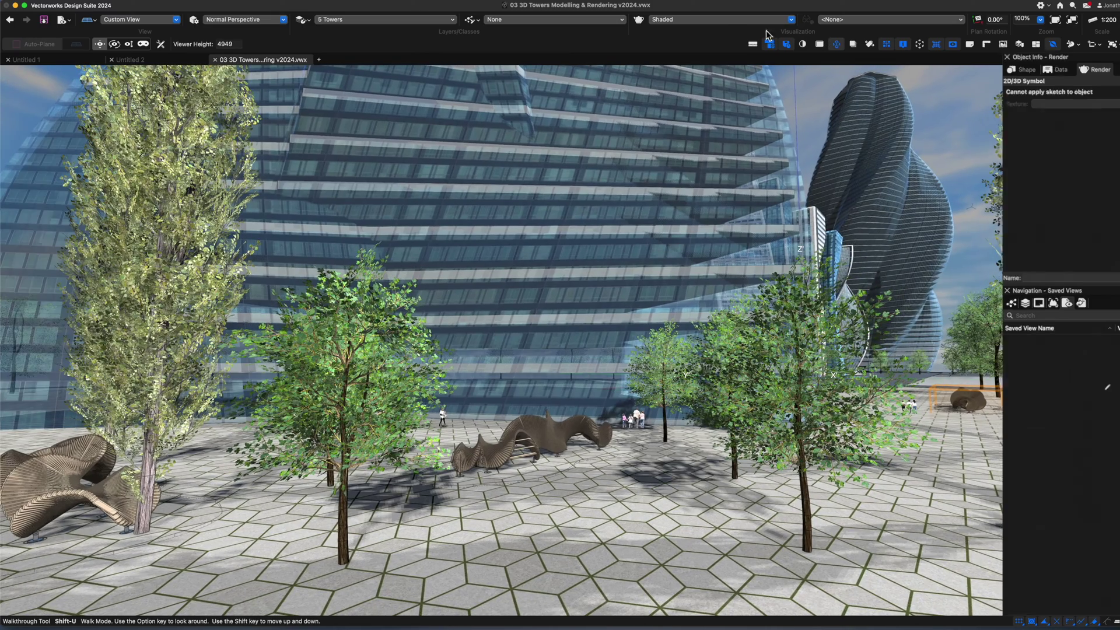
{"action": "key", "text": "super+shift+p"}
Switch environment lighting and environment reflections off and back on in the Shaded Options, and review the Lighting Options.
{"action": "left_click", "coordinate": [764, 20]}
{"action": "mouse_move", "coordinate": [693, 207]}
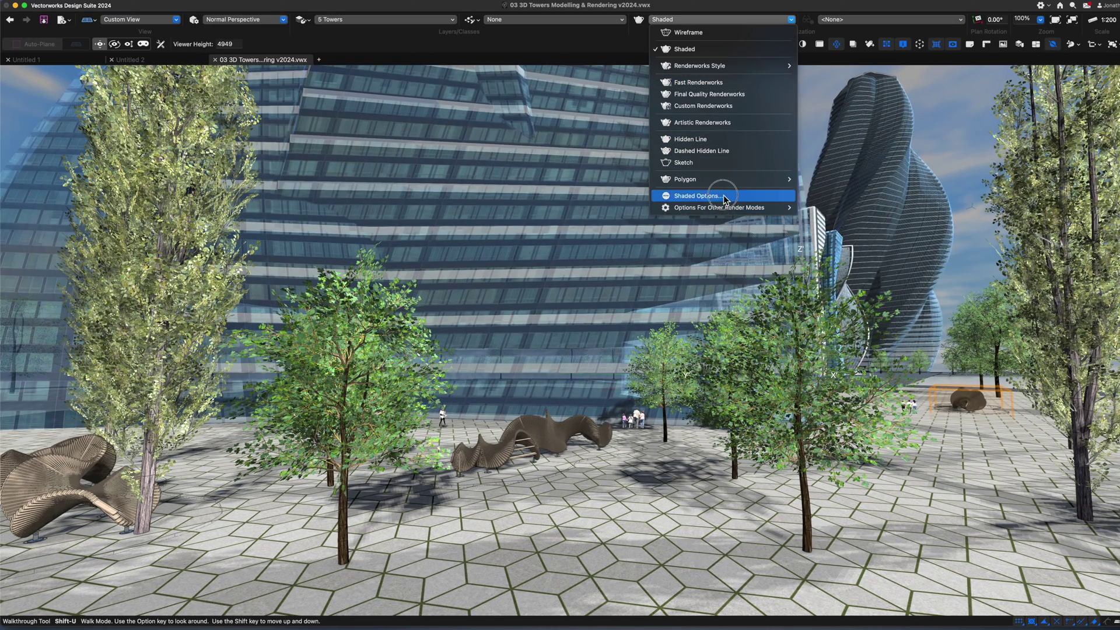
{"action": "left_click", "coordinate": [724, 196]}
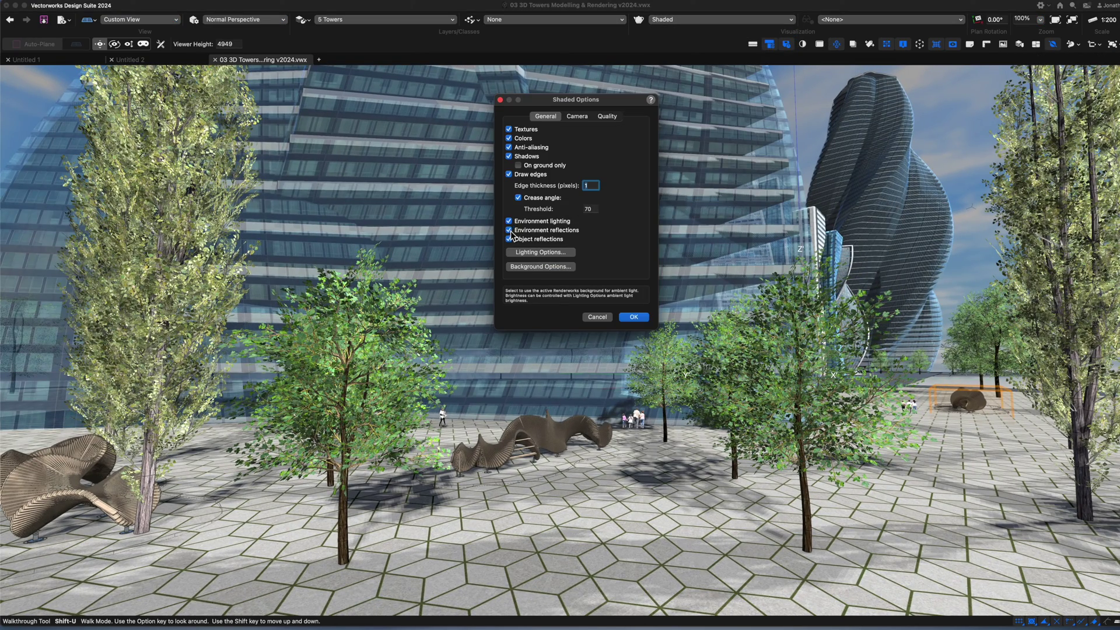
{"action": "left_click", "coordinate": [509, 221]}
{"action": "left_click", "coordinate": [509, 230]}
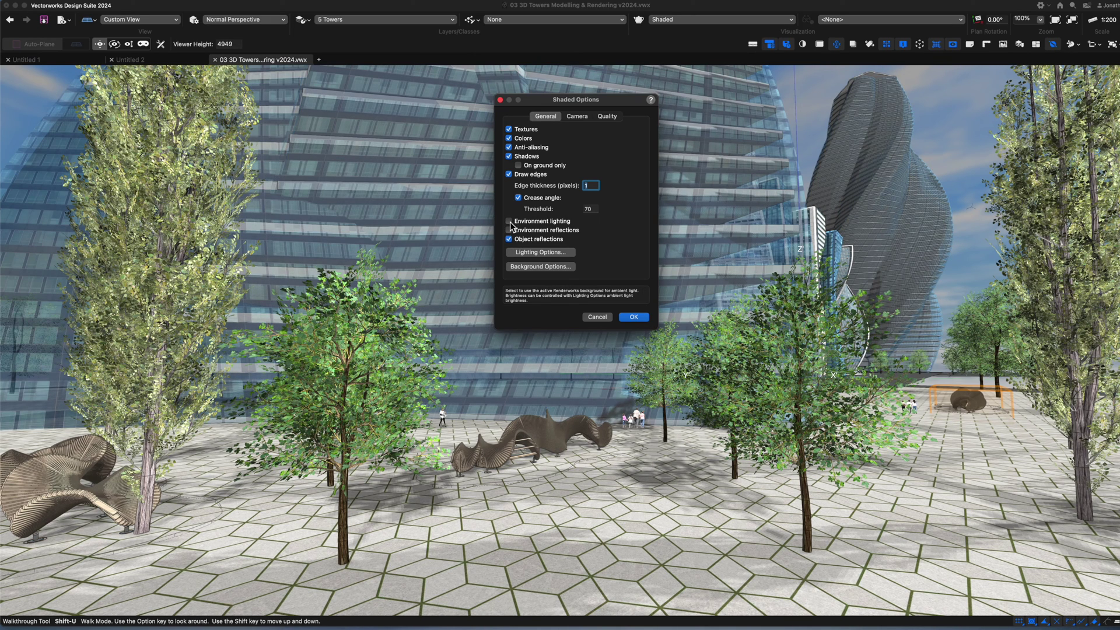
{"action": "left_click", "coordinate": [509, 221]}
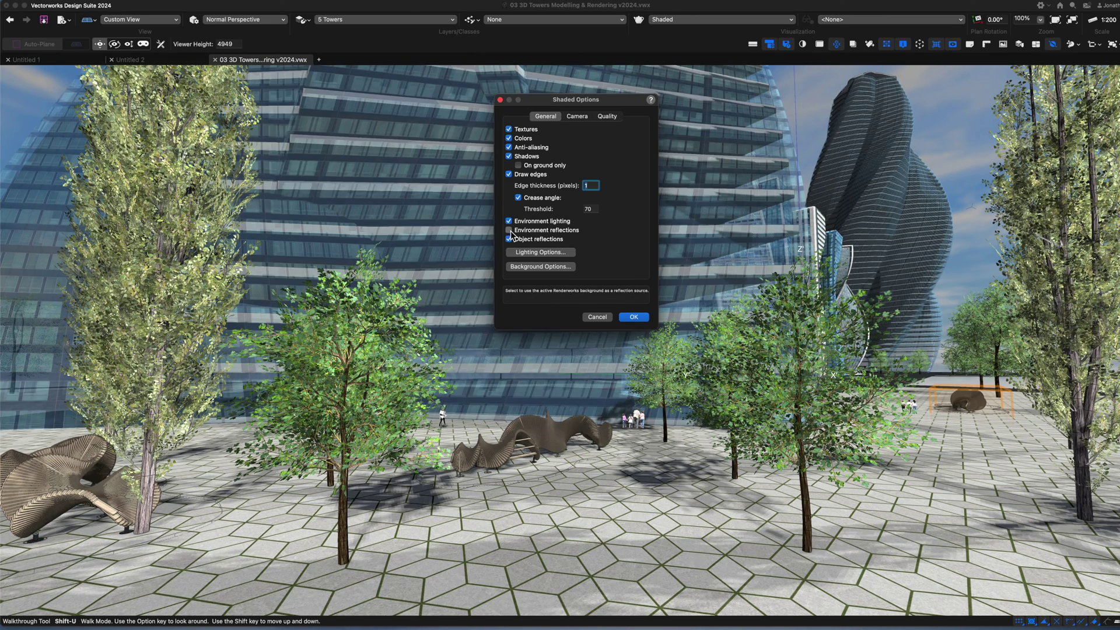
{"action": "left_click", "coordinate": [539, 254]}
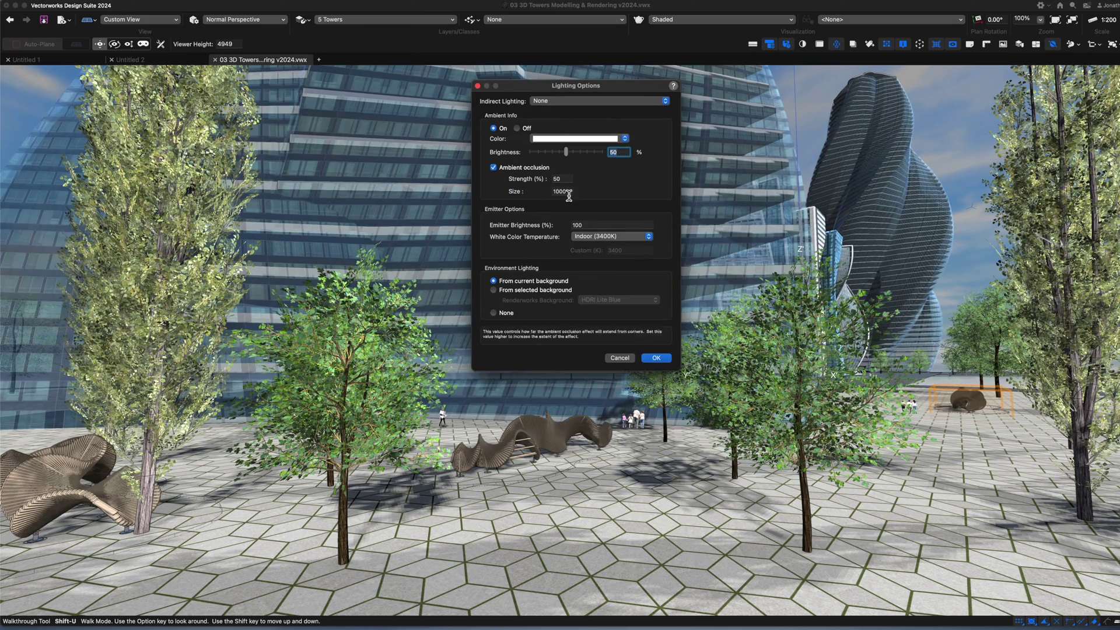
{"action": "left_click", "coordinate": [655, 357]}
{"action": "left_click", "coordinate": [634, 317]}
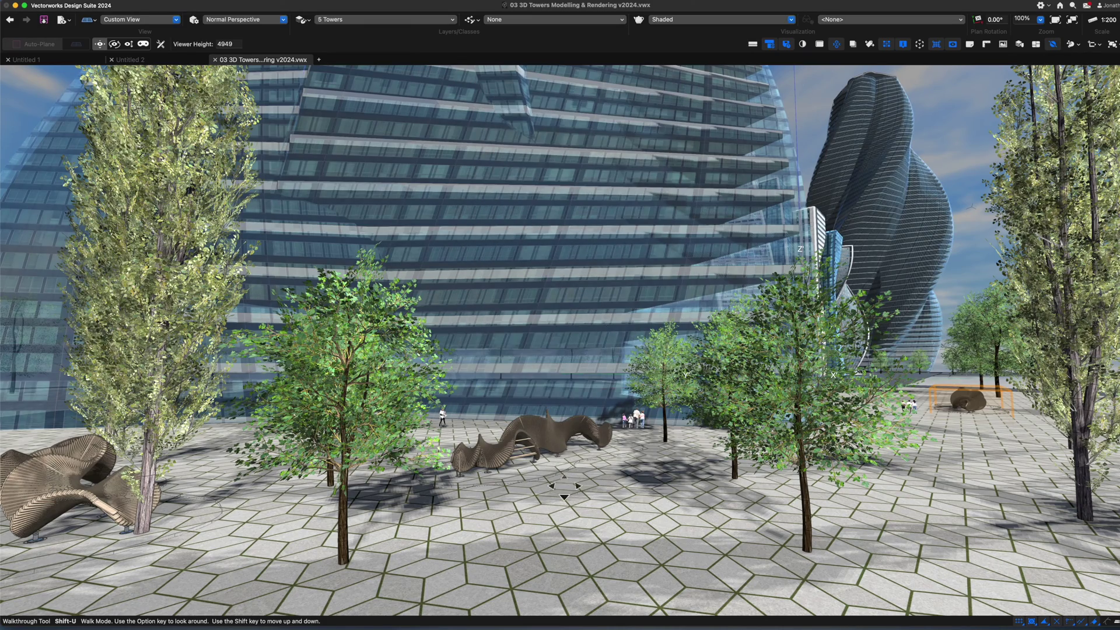
Walk and look up towards the top of the twisted tower, then store that viewpoint as a new saved view.
{"action": "mouse_move", "coordinate": [564, 487]}
{"action": "left_mouse_down"}
{"action": "mouse_move", "coordinate": [515, 449]}
{"action": "mouse_move", "coordinate": [493, 450]}
{"action": "mouse_move", "coordinate": [580, 445]}
{"action": "mouse_move", "coordinate": [663, 500]}
{"action": "mouse_move", "coordinate": [670, 537]}
{"action": "mouse_move", "coordinate": [625, 535]}
{"action": "mouse_move", "coordinate": [511, 462]}
{"action": "left_mouse_up"}
{"action": "left_click_drag", "start_coordinate": [518, 458], "coordinate": [523, 453]}
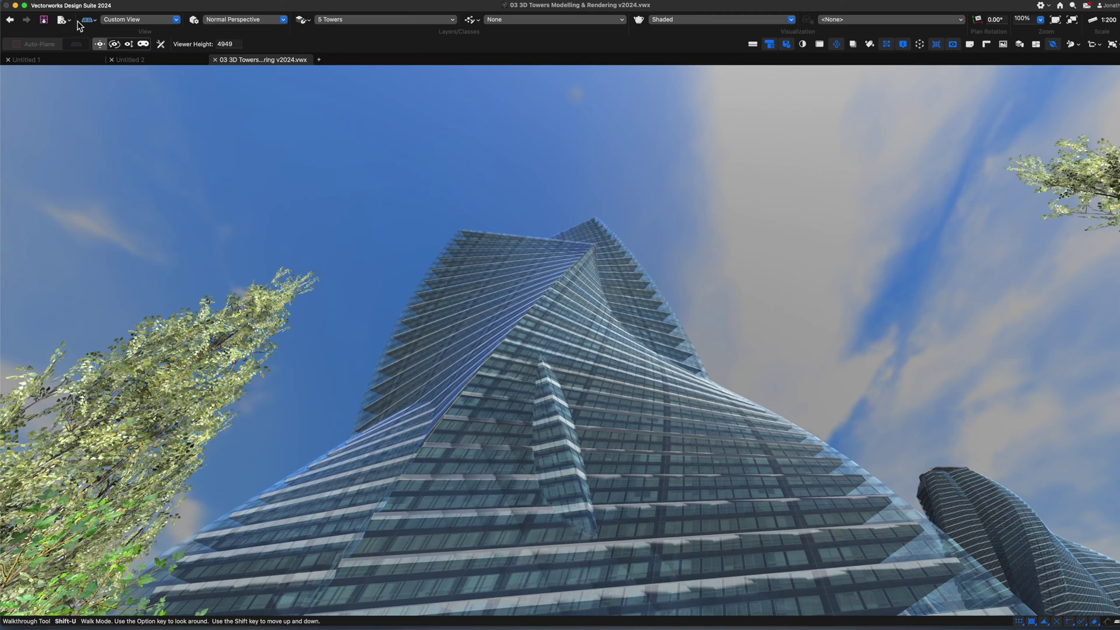
{"action": "left_click", "coordinate": [63, 20]}
{"action": "left_click", "coordinate": [94, 35]}
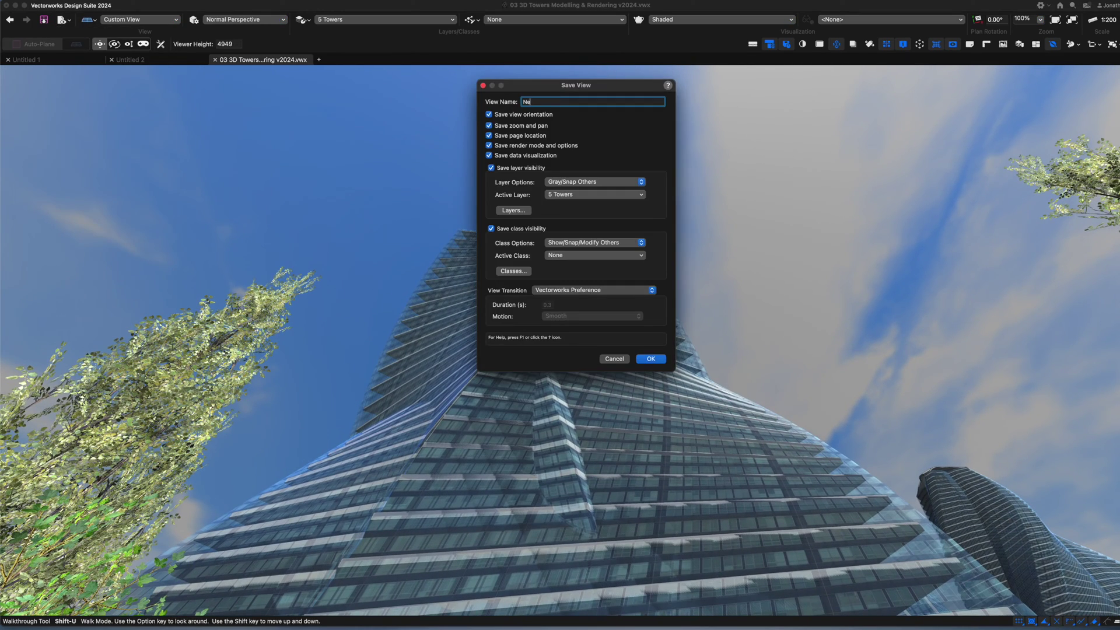
{"action": "key", "text": "Return"}
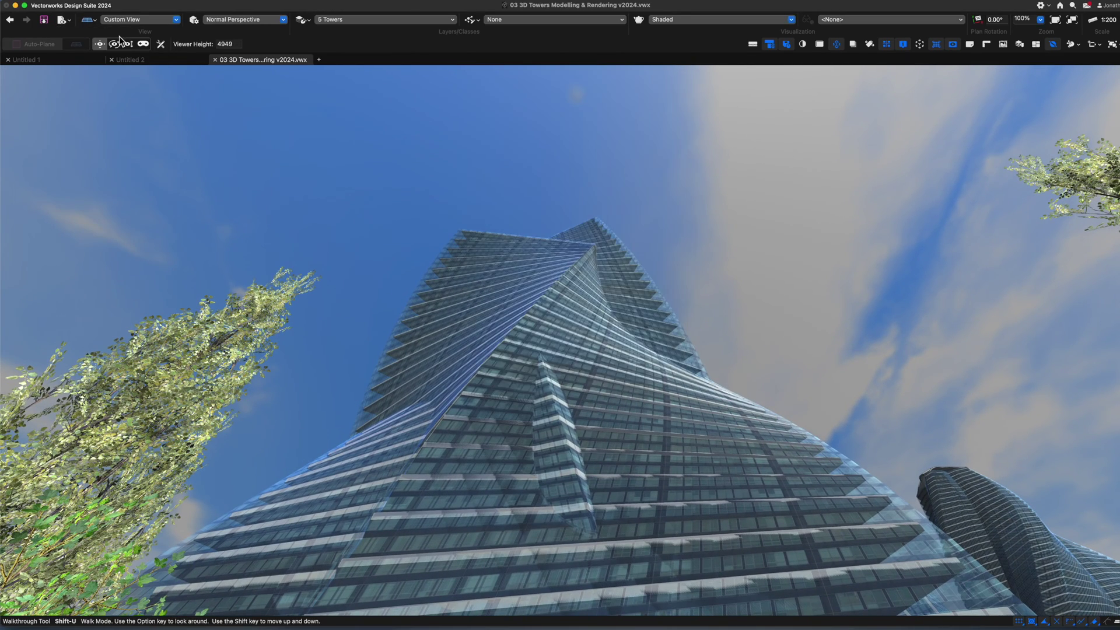
Recall the saved walkthrough viewpoints, ending with the plaza viewpoint New 1.
{"action": "left_click", "coordinate": [69, 25]}
{"action": "left_click", "coordinate": [77, 140]}
{"action": "left_click", "coordinate": [64, 20]}
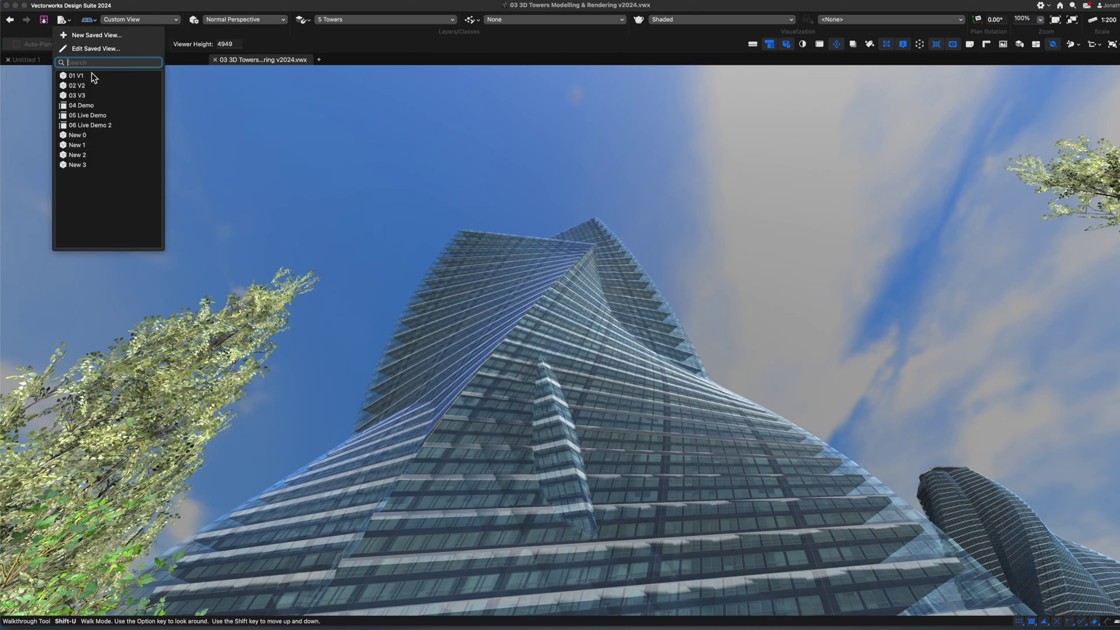
{"action": "left_click", "coordinate": [89, 145]}
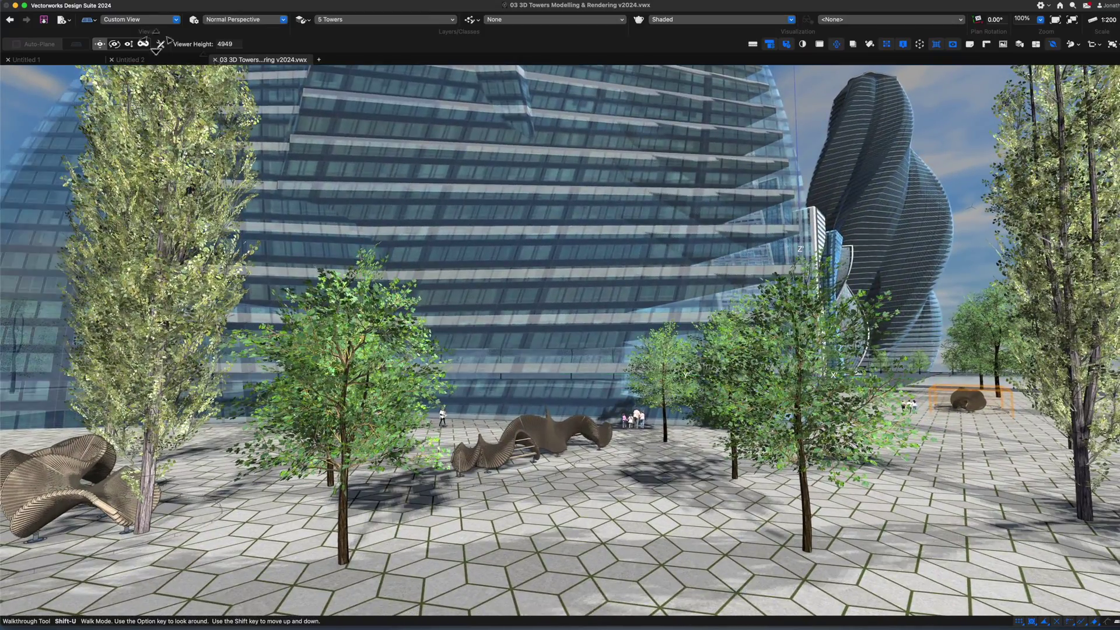
Show the towers in right isometric, fly around the twisted tower against the sky, and open the grid settings containing the 3D axis options.
{"action": "key", "text": "3"}
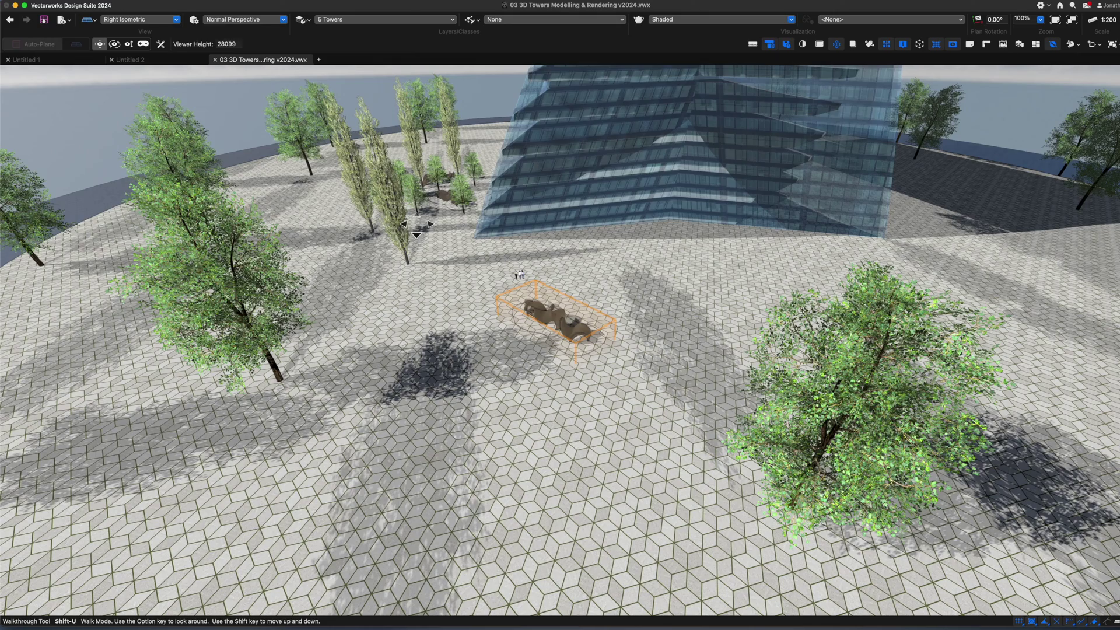
{"action": "key", "text": "3"}
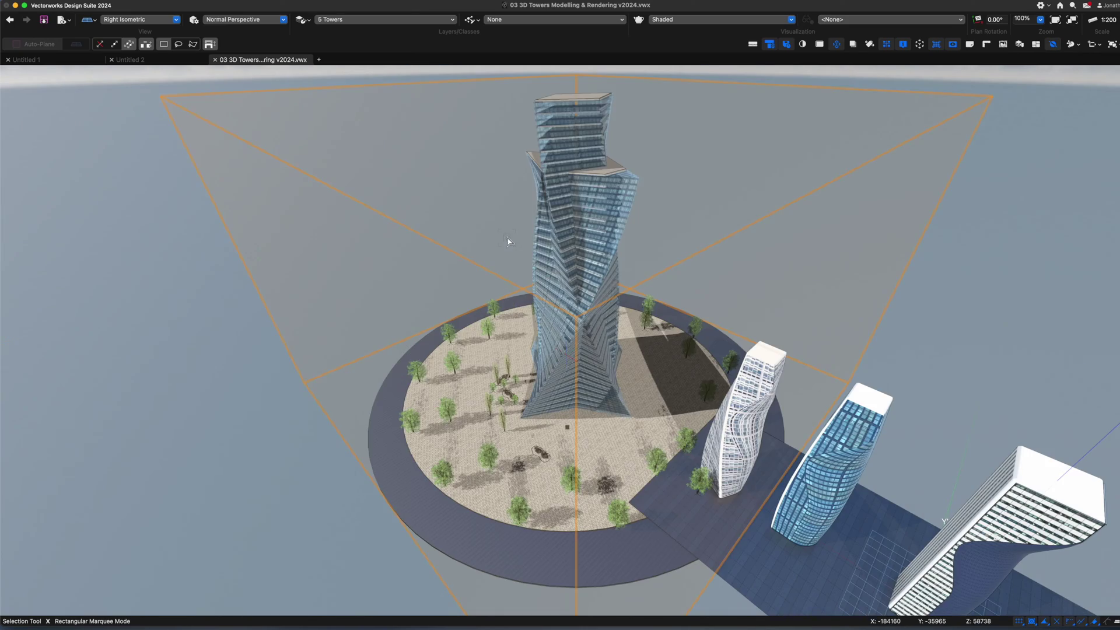
{"action": "left_click_drag", "start_coordinate": [543, 384], "coordinate": [1117, 433]}
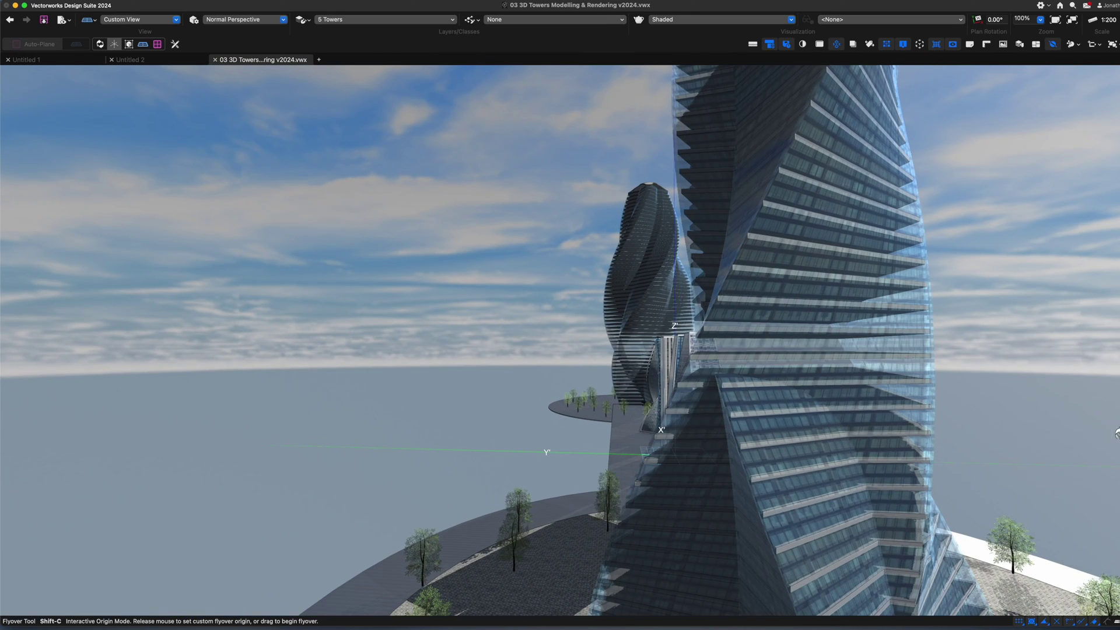
{"action": "double_click", "coordinate": [1021, 622]}
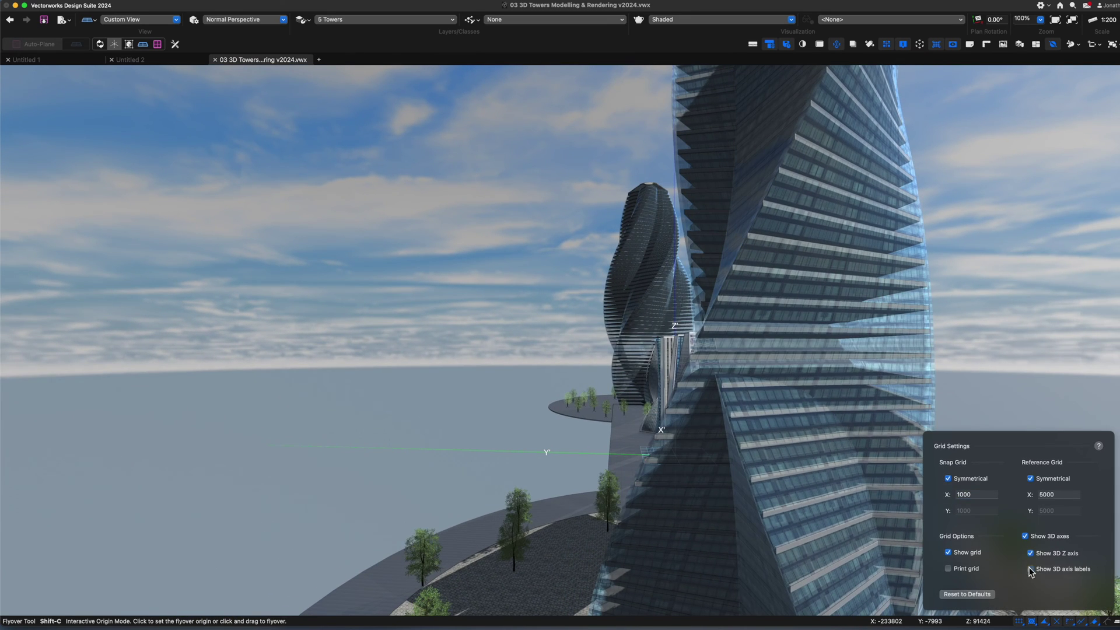
{"action": "left_click_drag", "start_coordinate": [610, 420], "coordinate": [884, 389]}
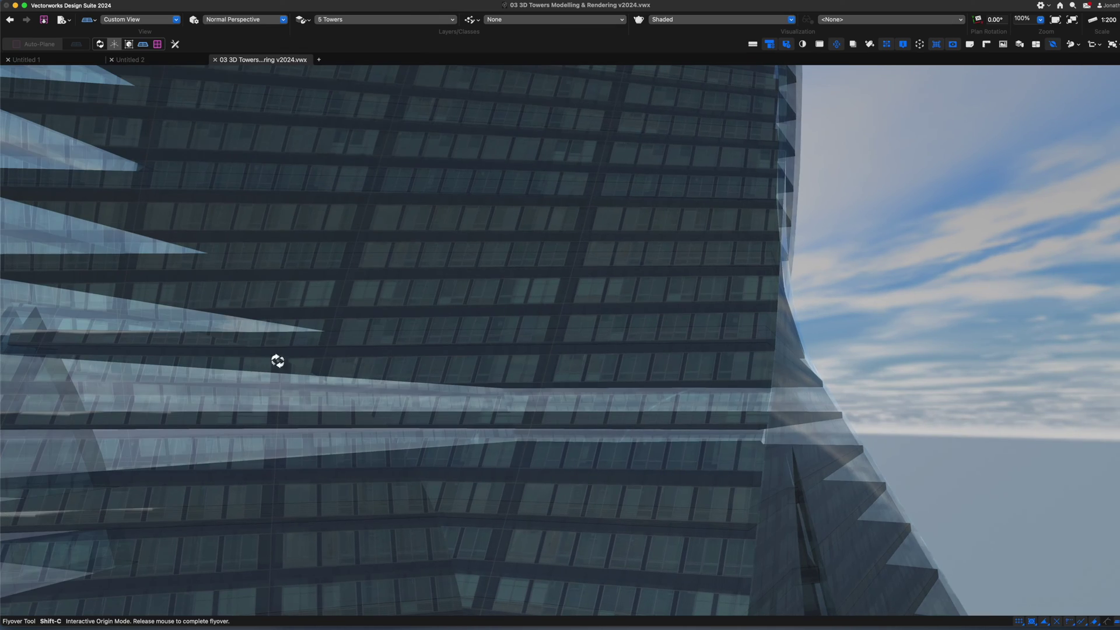
Walk around the upper part of the twisted tower to examine its glass facade at close range.
{"action": "key", "text": "s"}
{"action": "left_click", "coordinate": [277, 357]}
{"action": "key", "text": "x"}
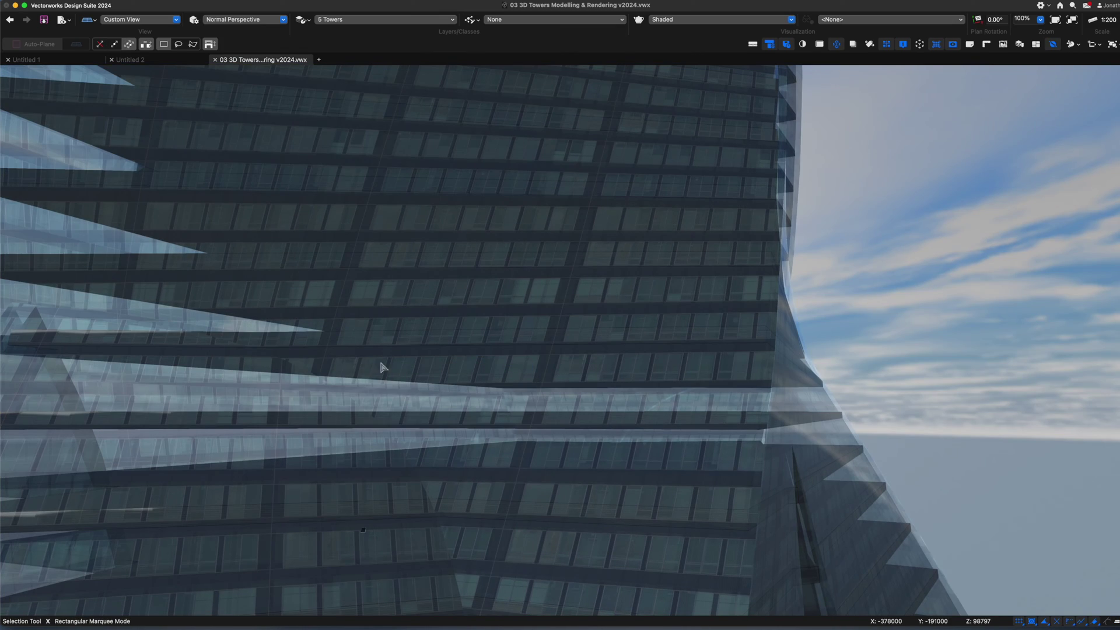
{"action": "left_click_drag", "start_coordinate": [360, 369], "coordinate": [656, 325]}
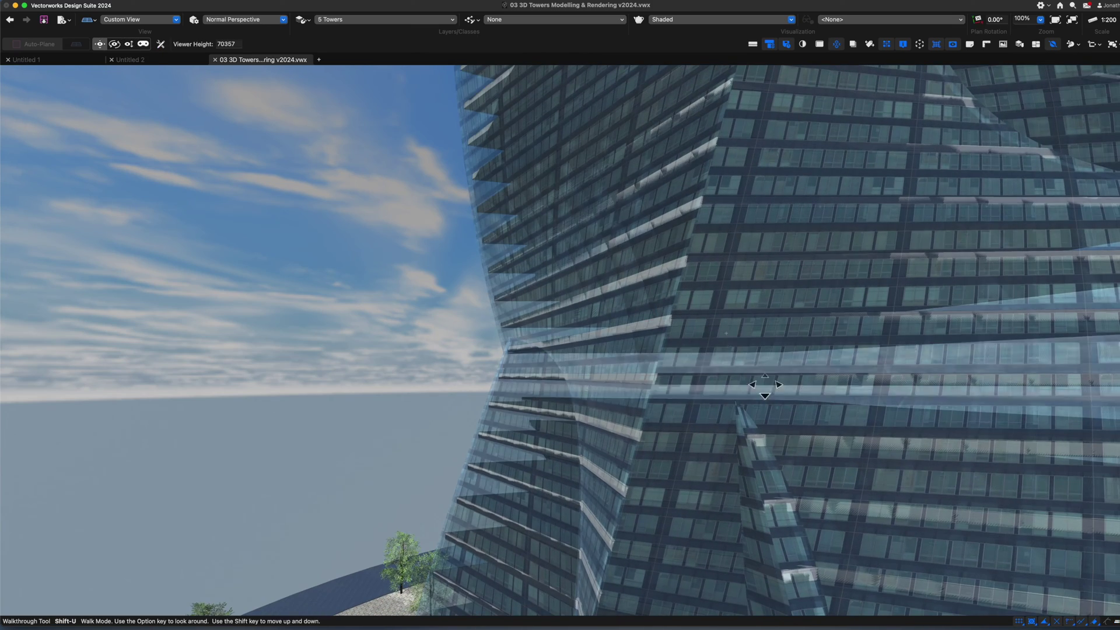
{"action": "left_click_drag", "start_coordinate": [765, 385], "coordinate": [780, 435]}
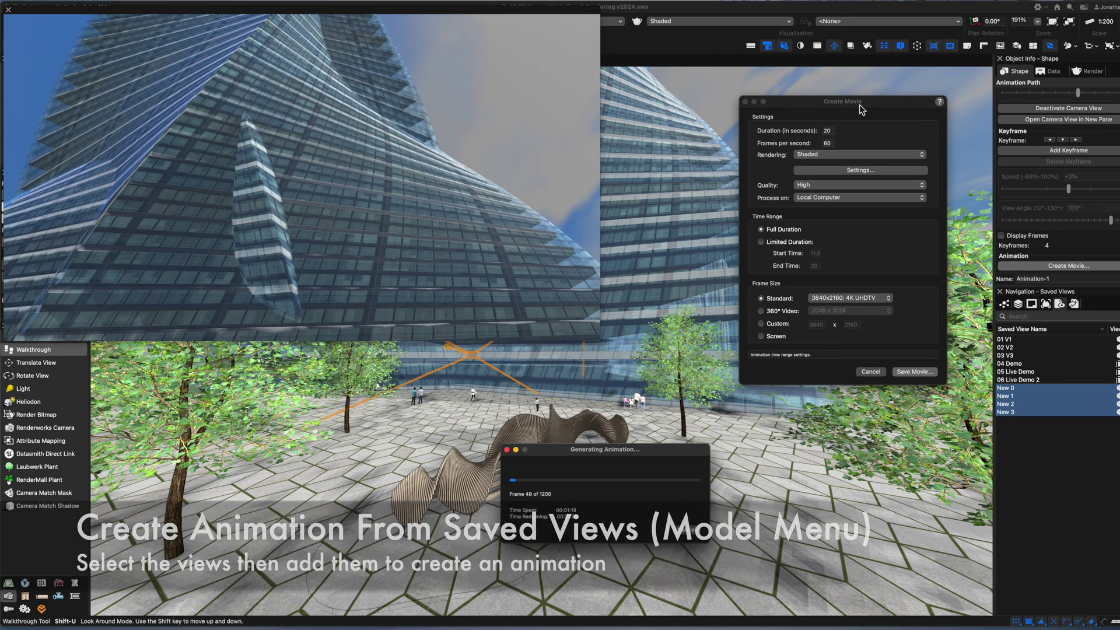
Arrange the Create Movie dialog, the animation preview and the Generating Animation progress window so that they do not overlap.
{"action": "left_click_drag", "start_coordinate": [861, 104], "coordinate": [900, 79]}
{"action": "left_click_drag", "start_coordinate": [558, 10], "coordinate": [677, 81]}
{"action": "left_click_drag", "start_coordinate": [634, 446], "coordinate": [911, 363]}
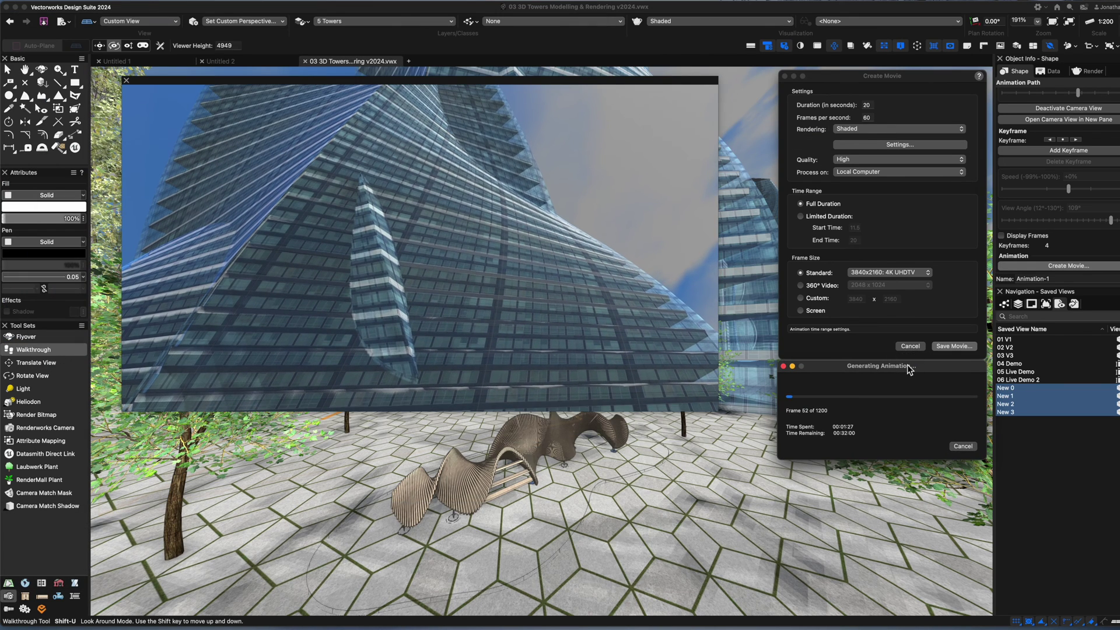